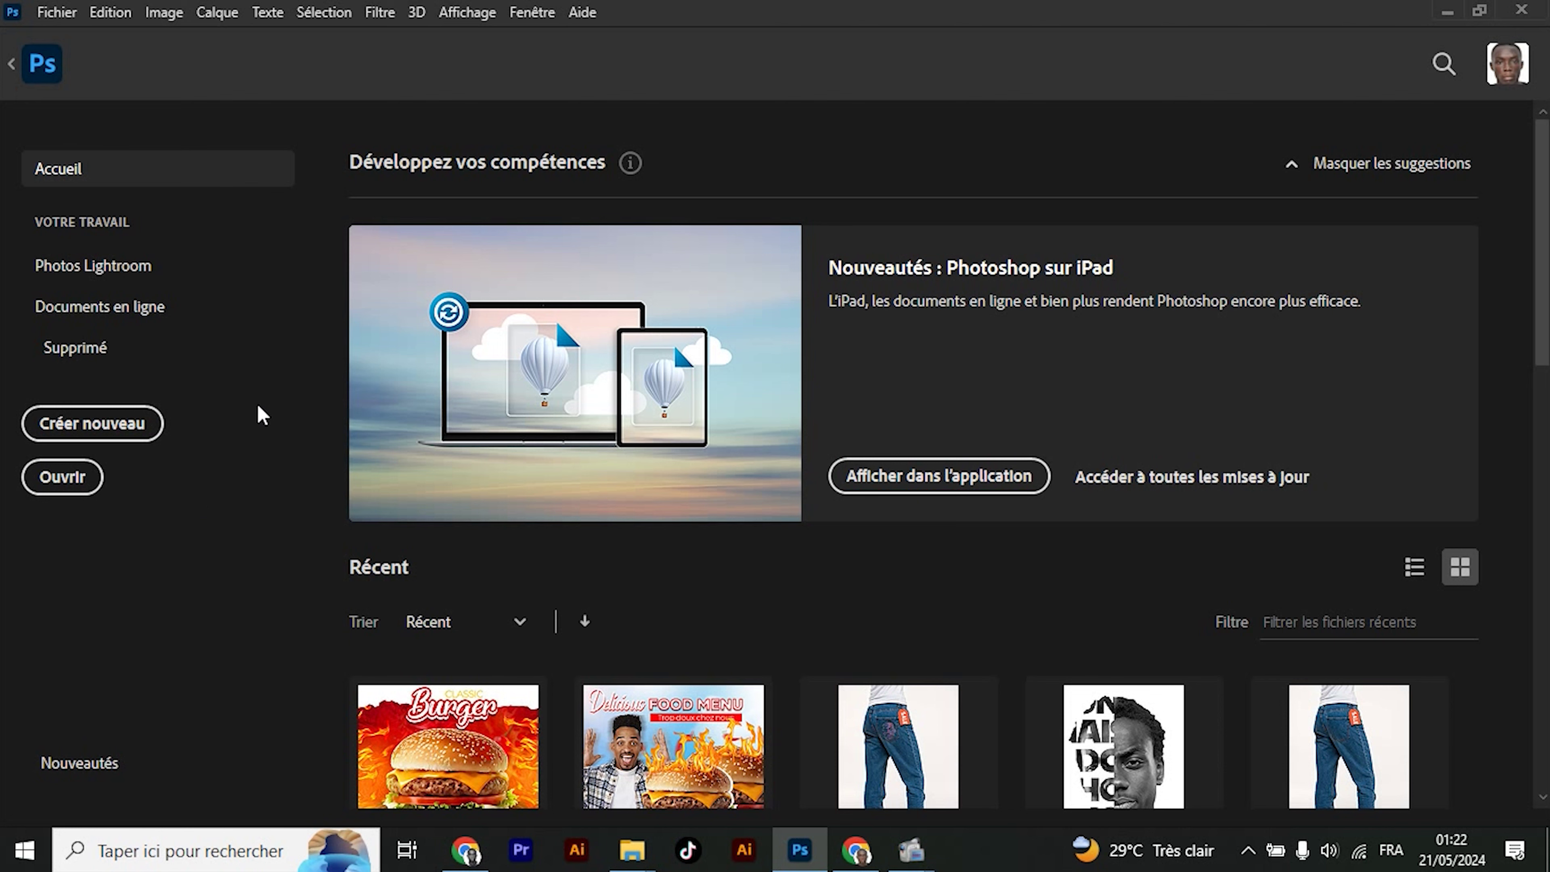
Create a 2000 × 2000 px, 300 ppi document and drop the bar-table photo from Téléchargements onto it
click(107, 422)
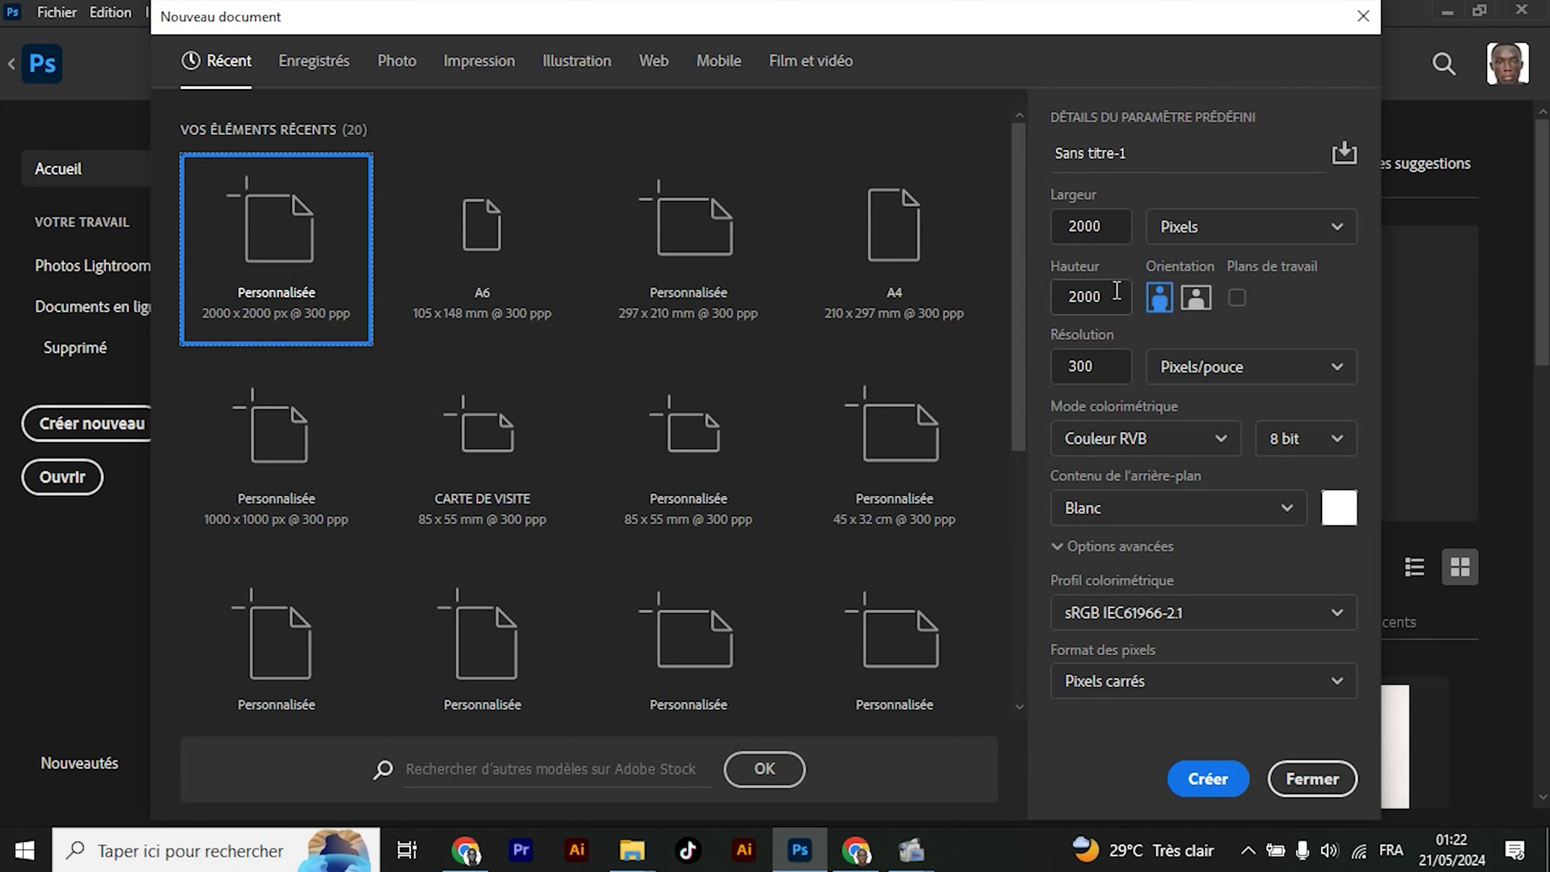
click(1195, 779)
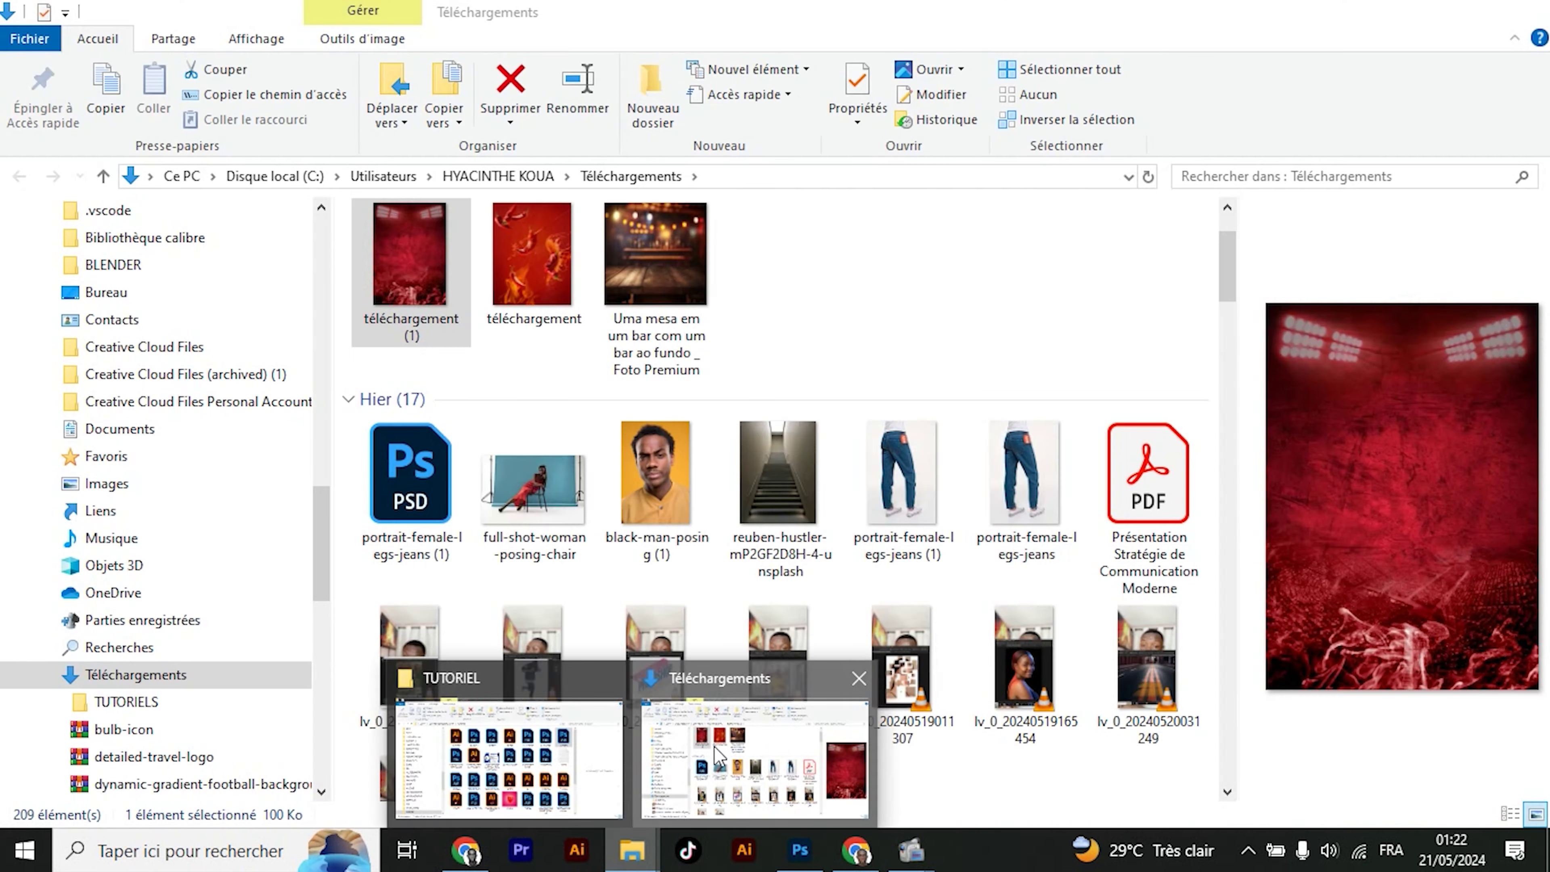
mouse_move(631, 850)
click(763, 760)
click(662, 305)
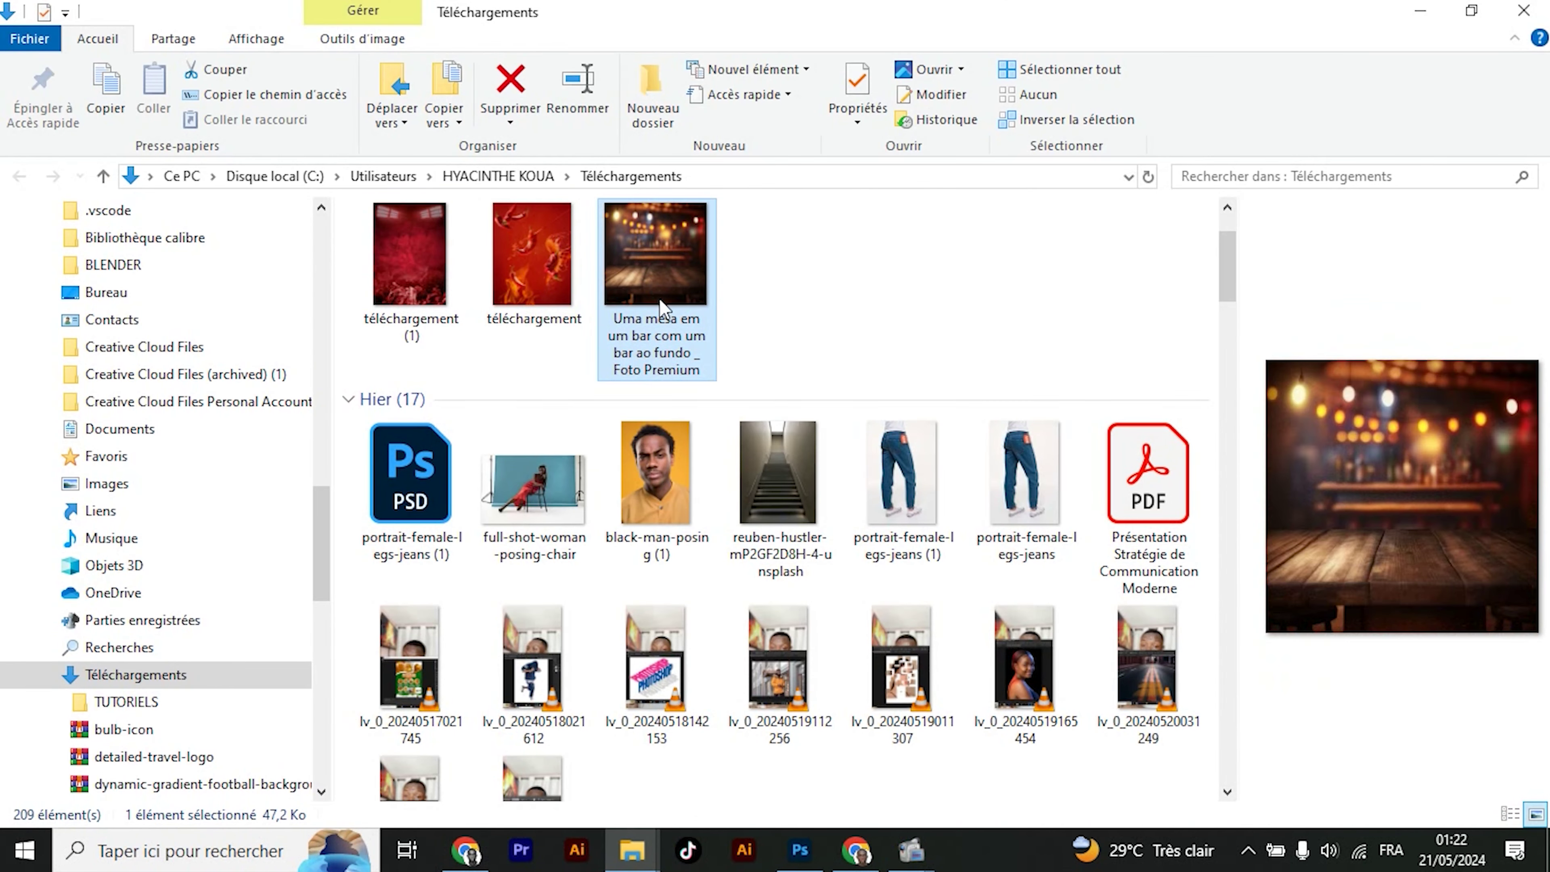
drag(652, 272, 793, 861)
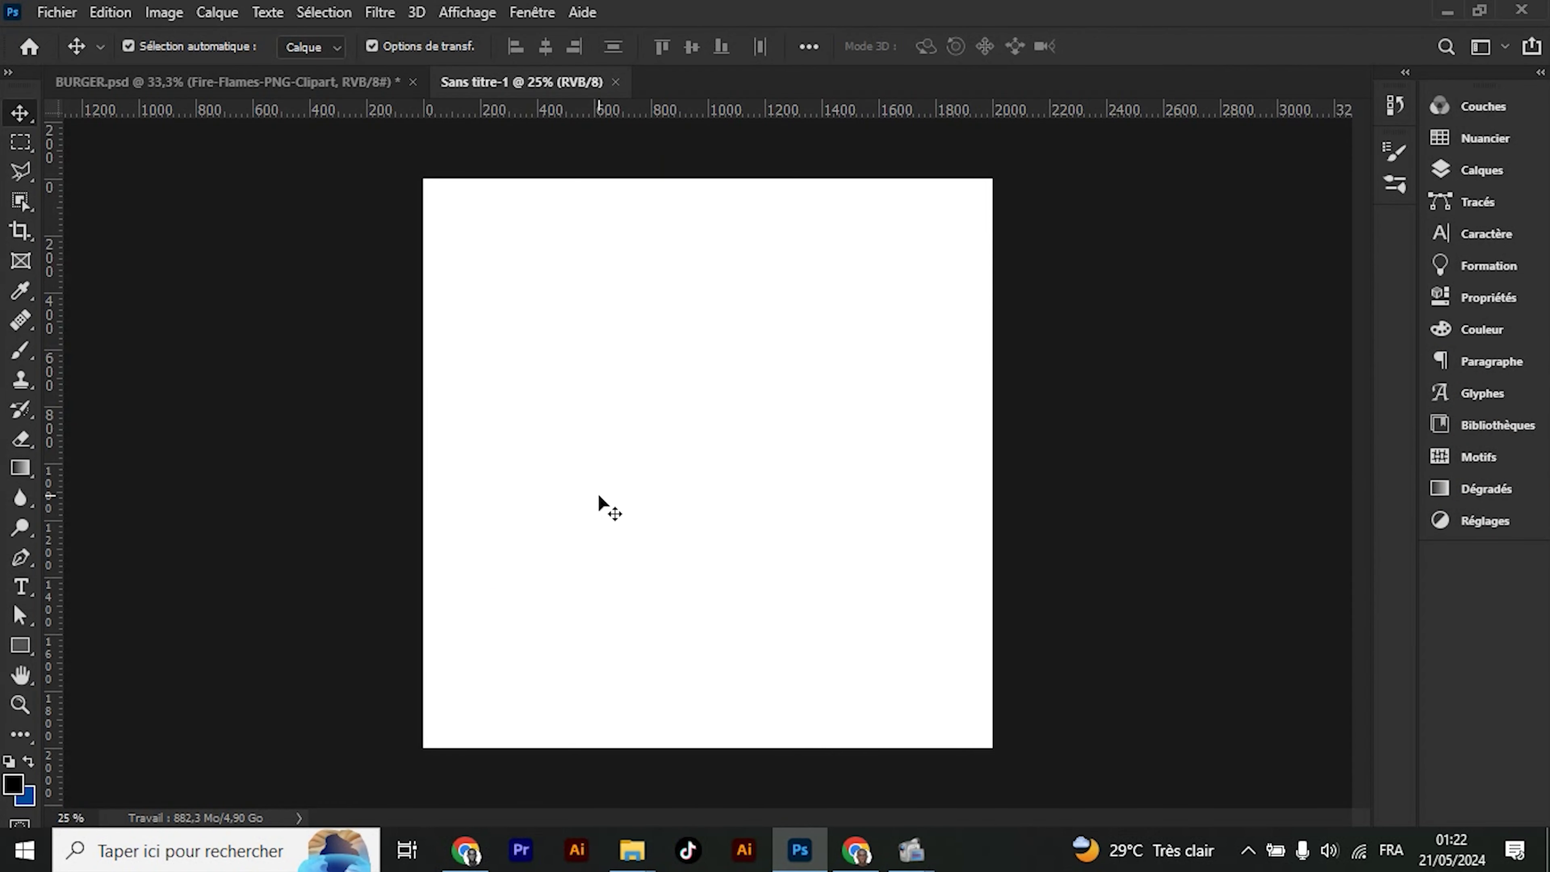
drag(793, 861, 599, 493)
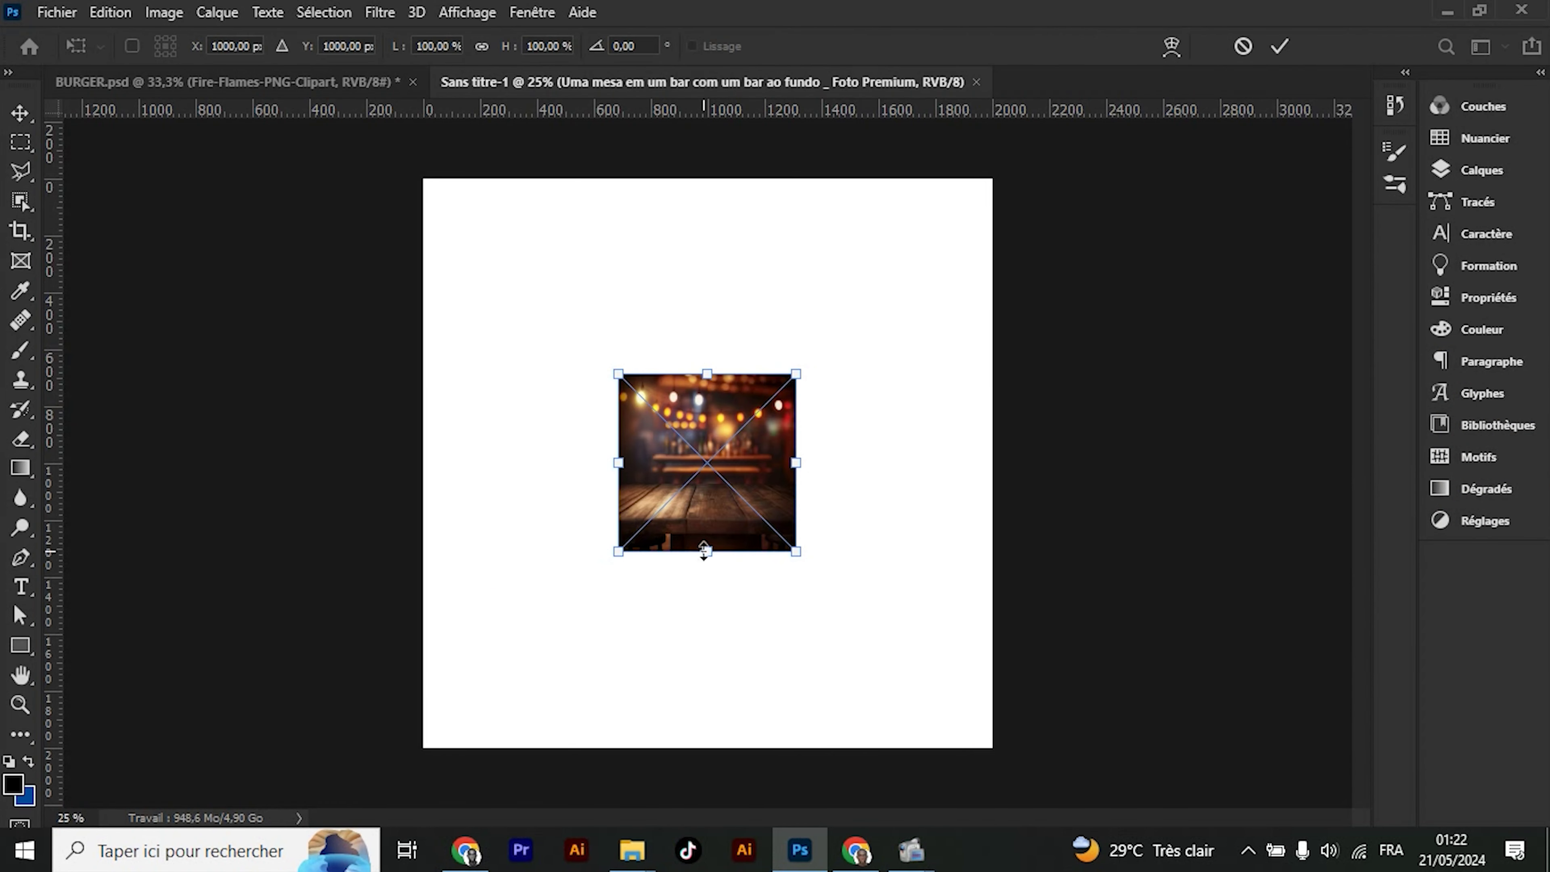
Scale the bar photo proportionally to about 330% so it fills the canvas
click(482, 46)
mouse_move(396, 53)
mouse_down()
mouse_move(575, 42)
mouse_move(677, 11)
mouse_up()
key(Return)
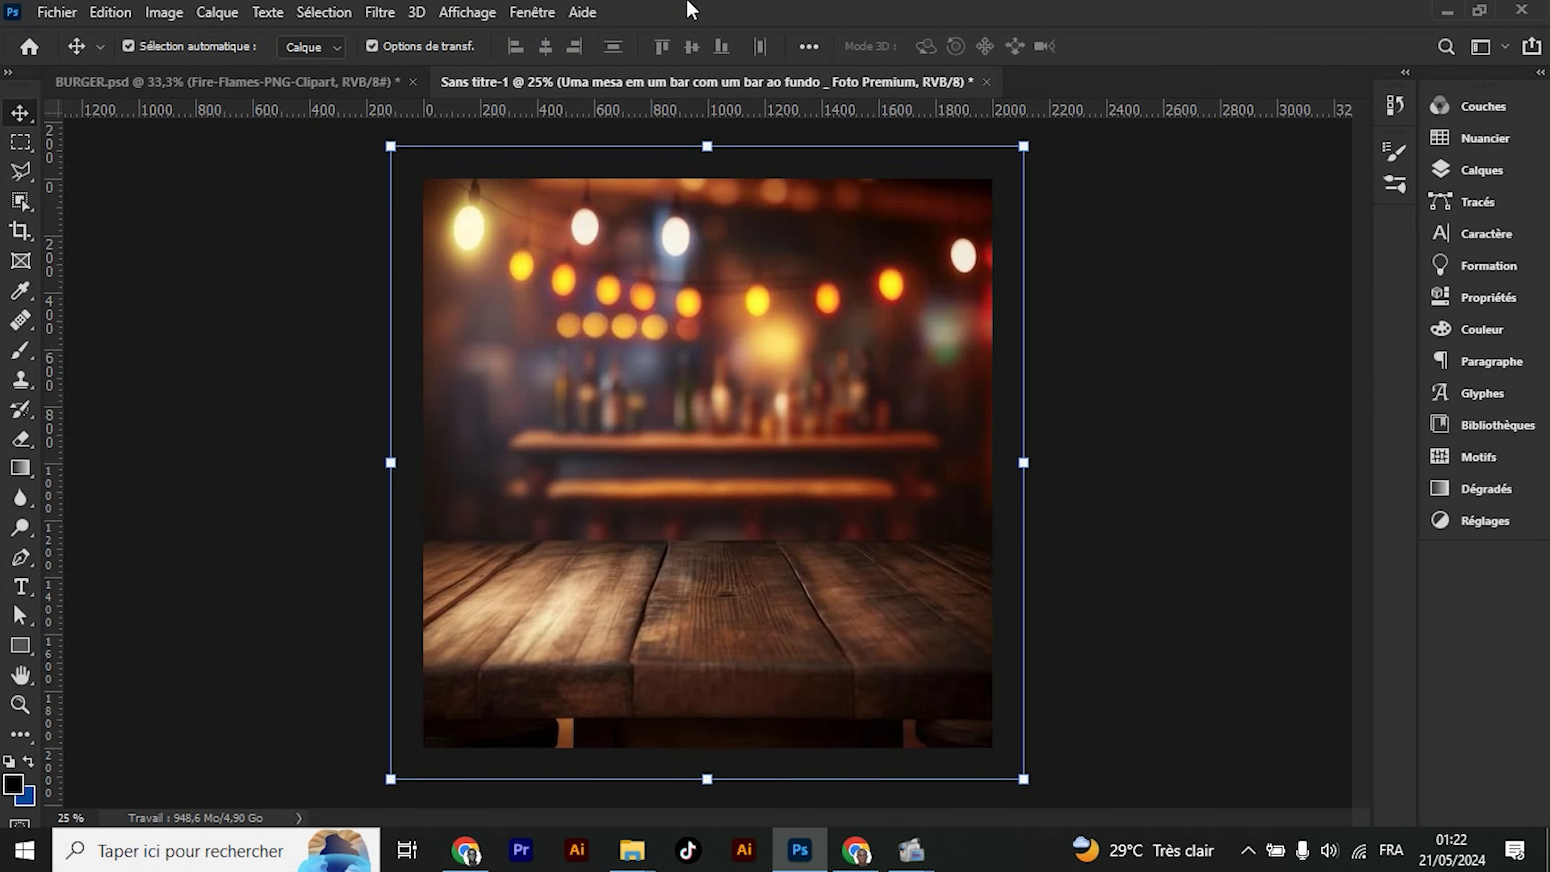
click(308, 545)
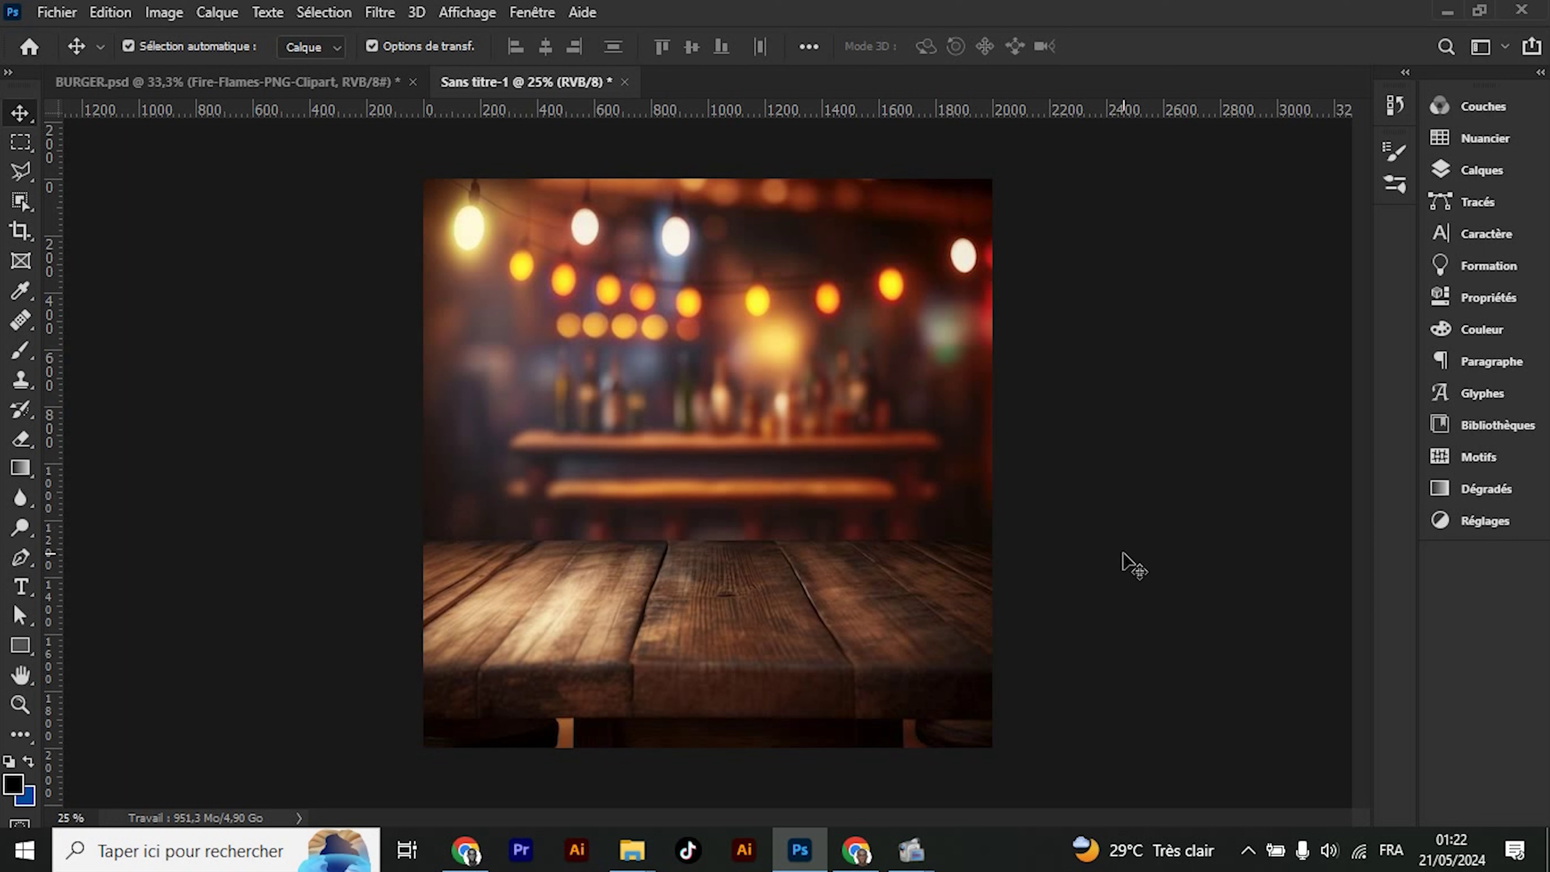
Draw a polygonal lasso selection around the wooden table area below its top edge
click(20, 141)
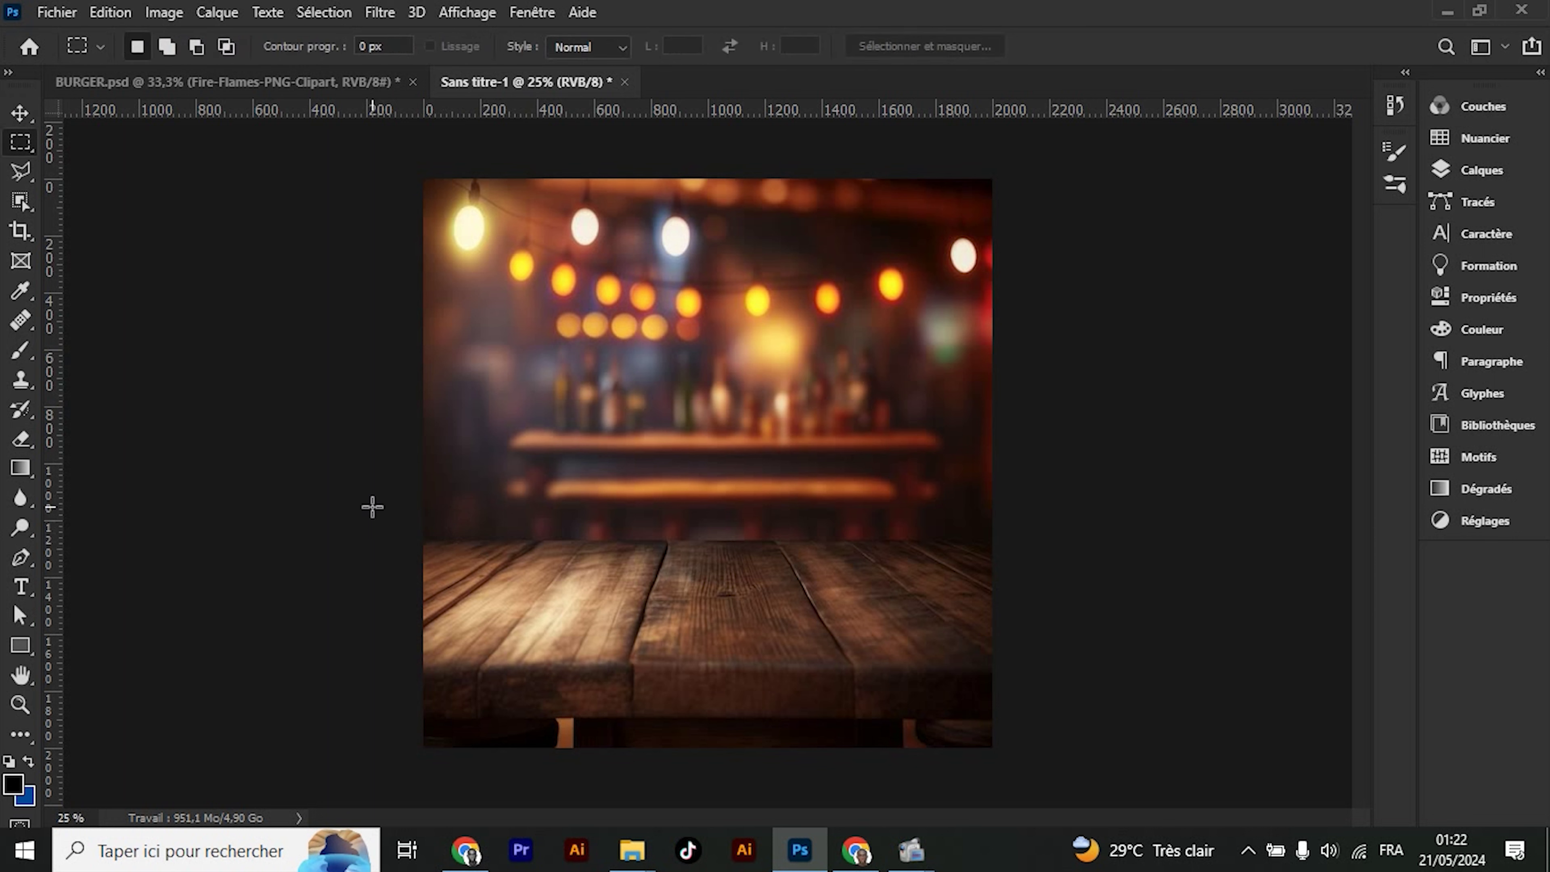
click(20, 171)
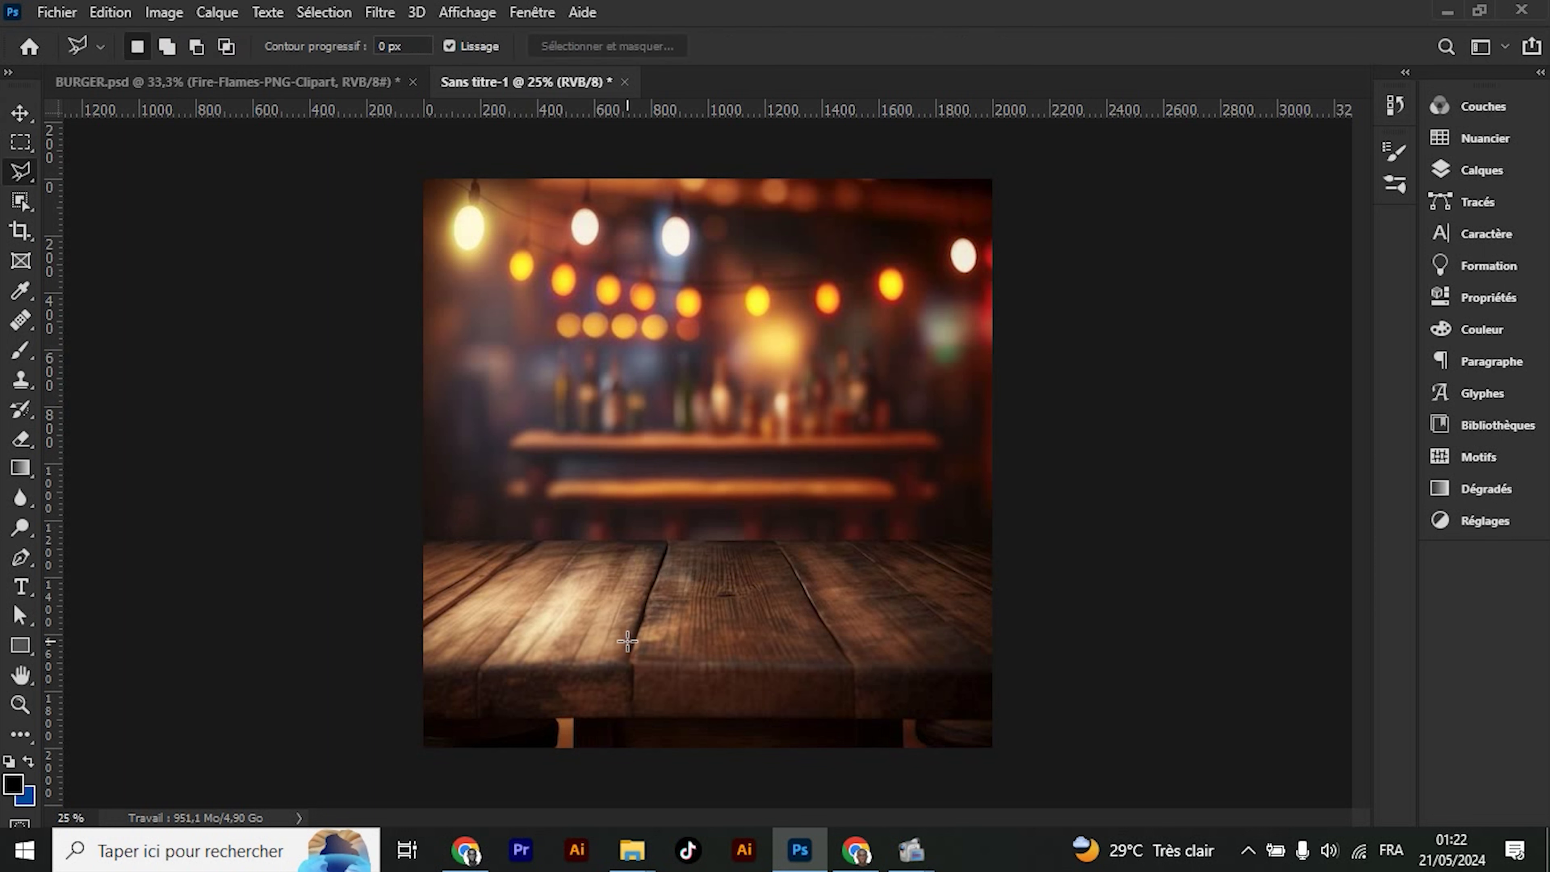
click(418, 541)
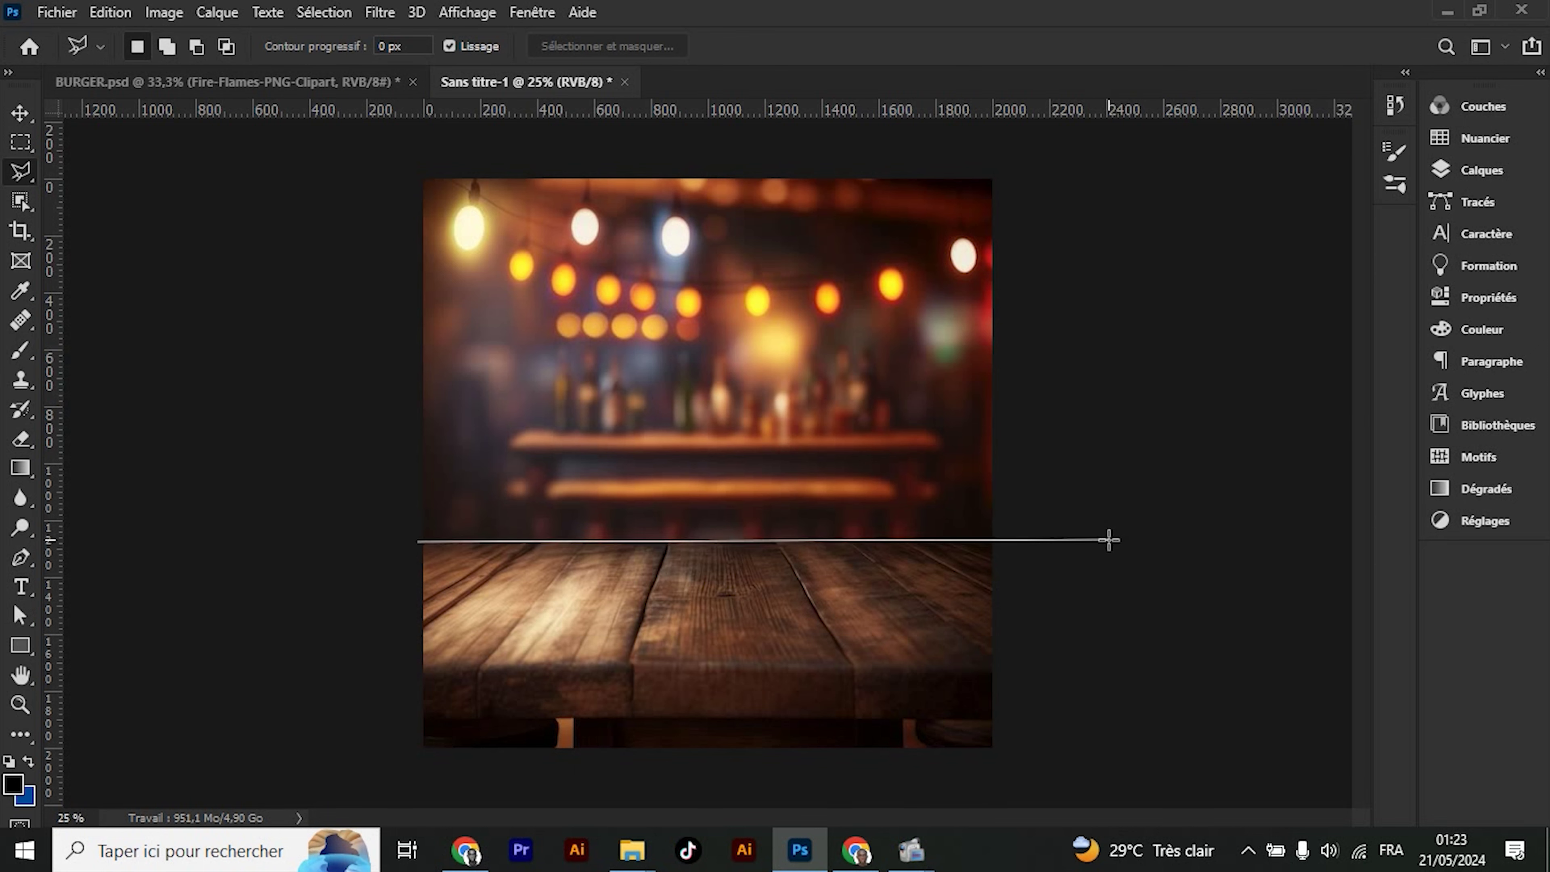
click(1029, 788)
click(401, 803)
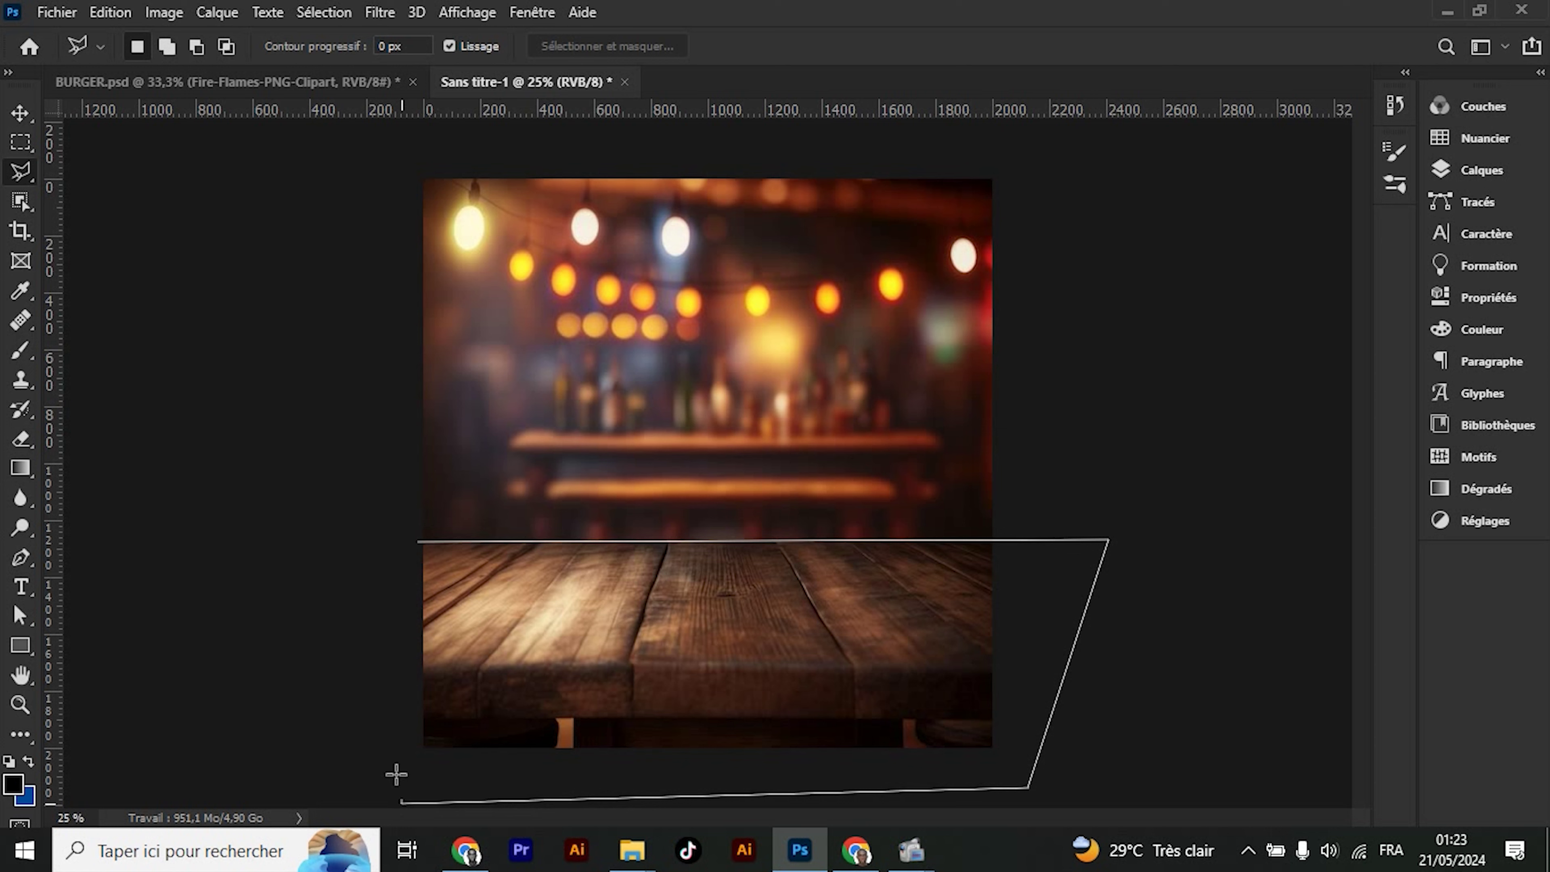
click(421, 544)
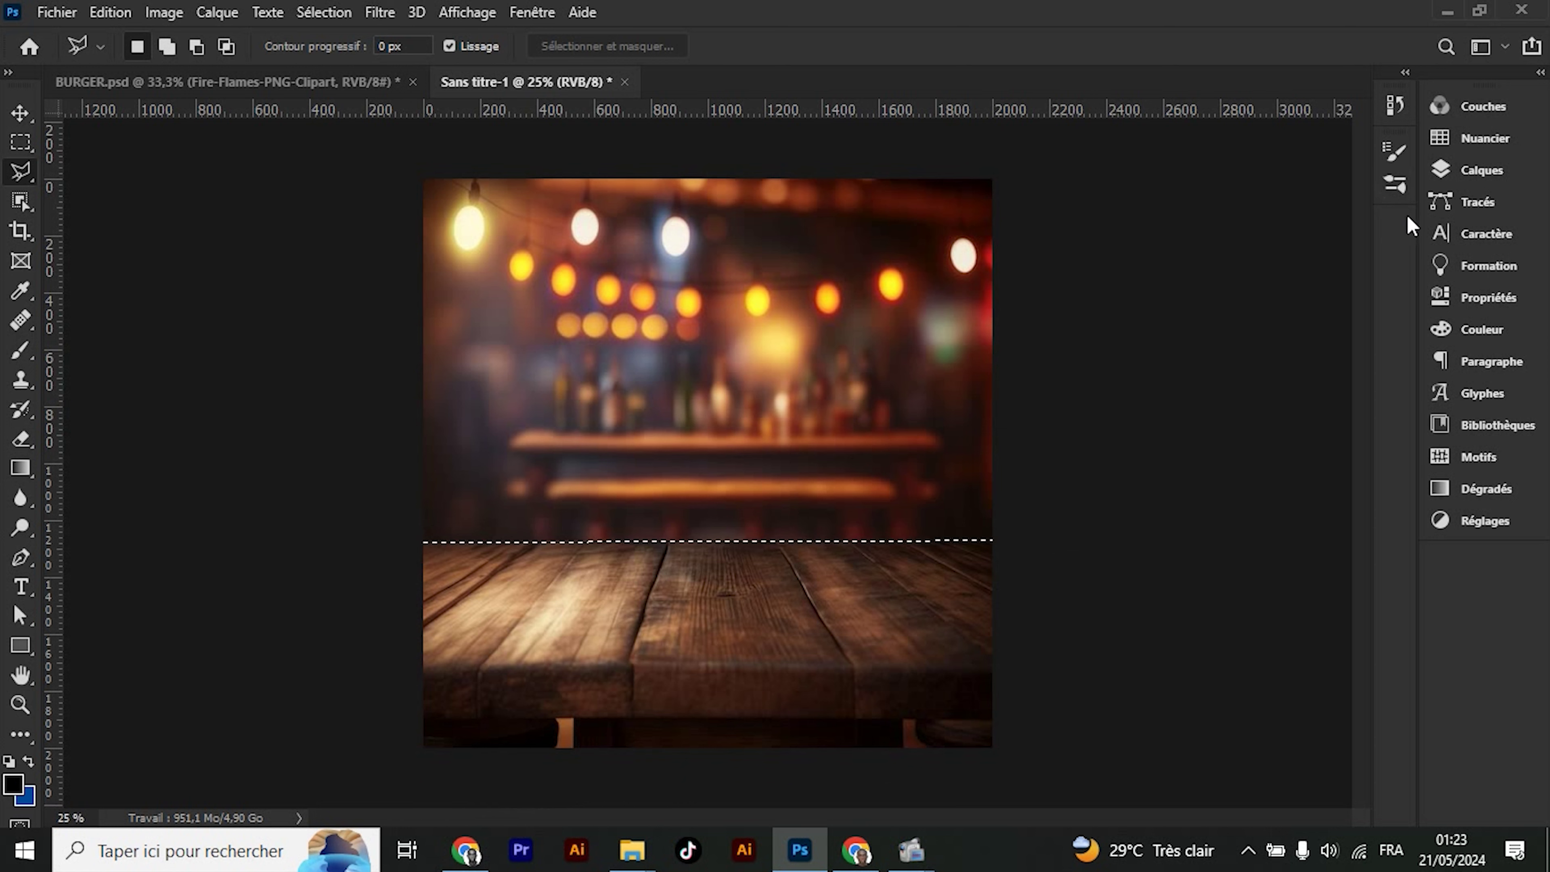
Mask the photo to the table selection, rasterize the layer, and apply the mask
click(1450, 143)
click(1482, 170)
click(1152, 251)
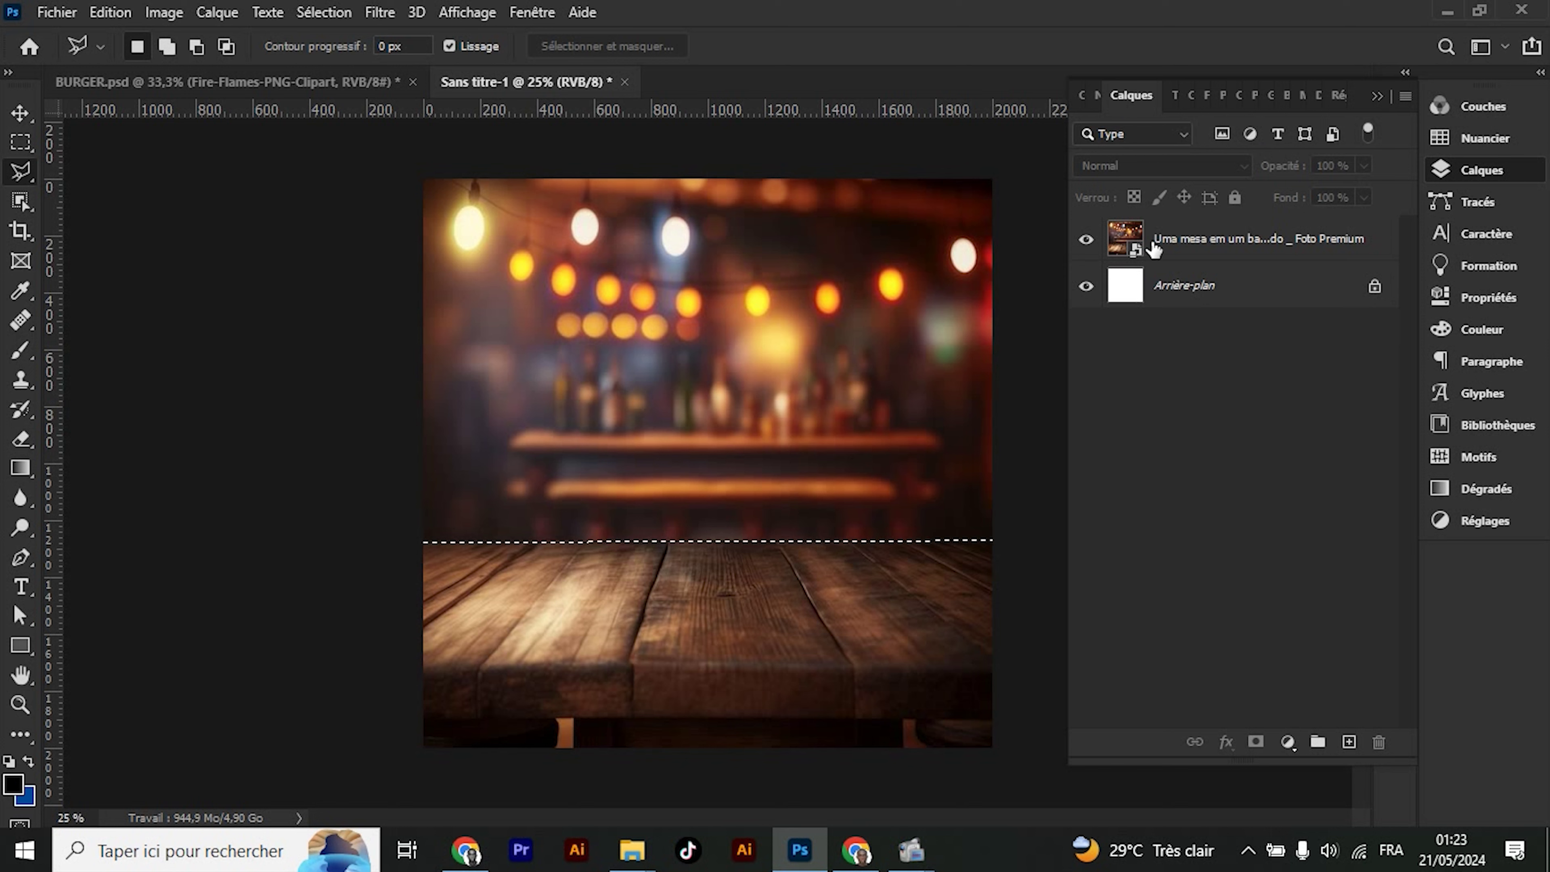
click(1256, 741)
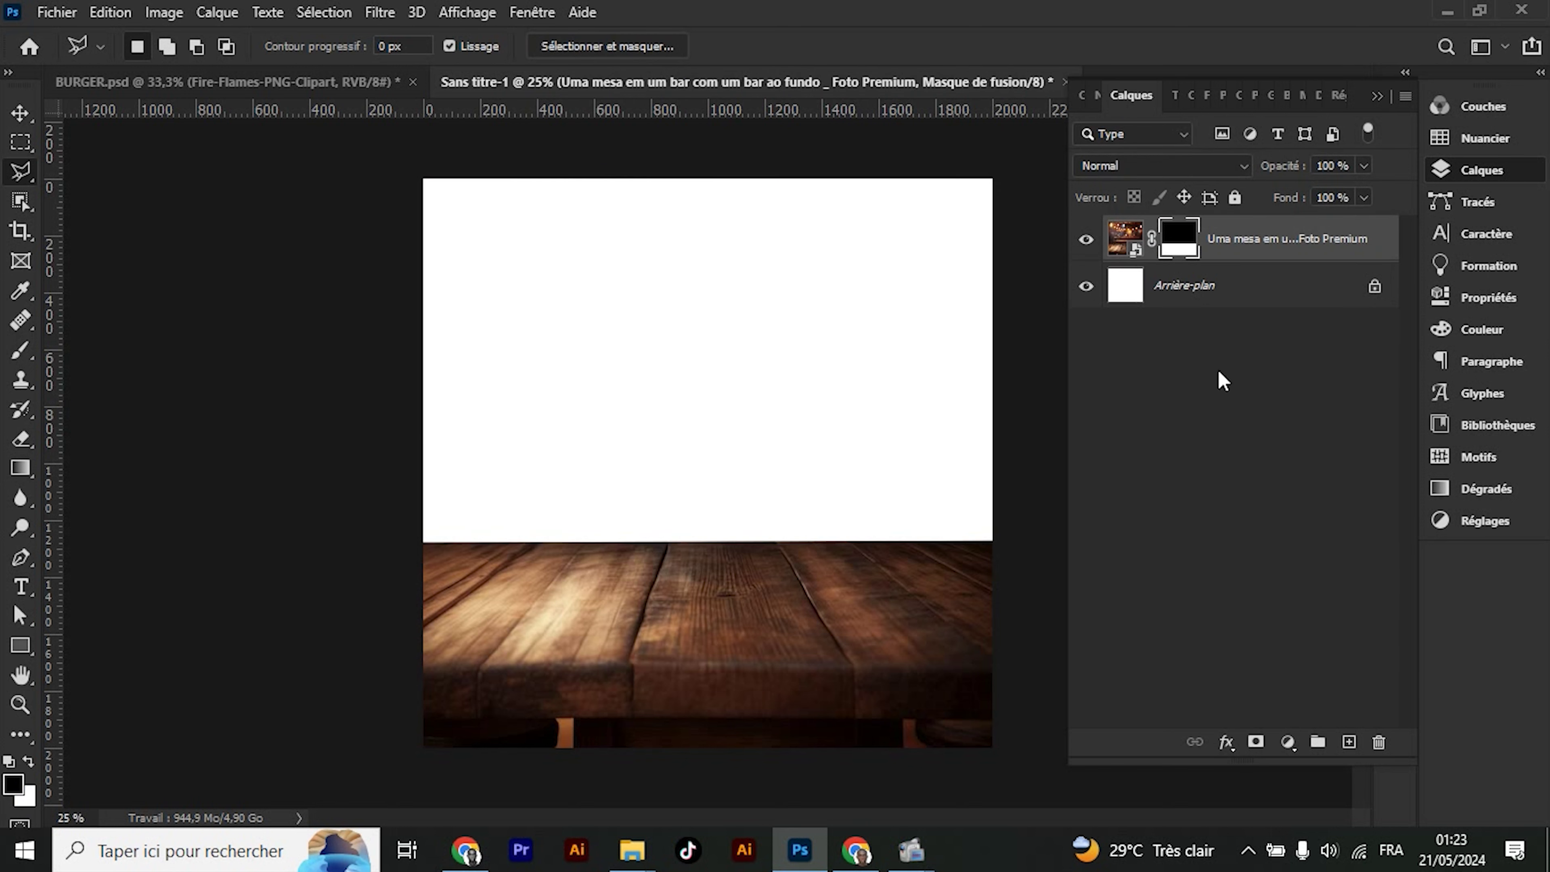
right_click(1189, 240)
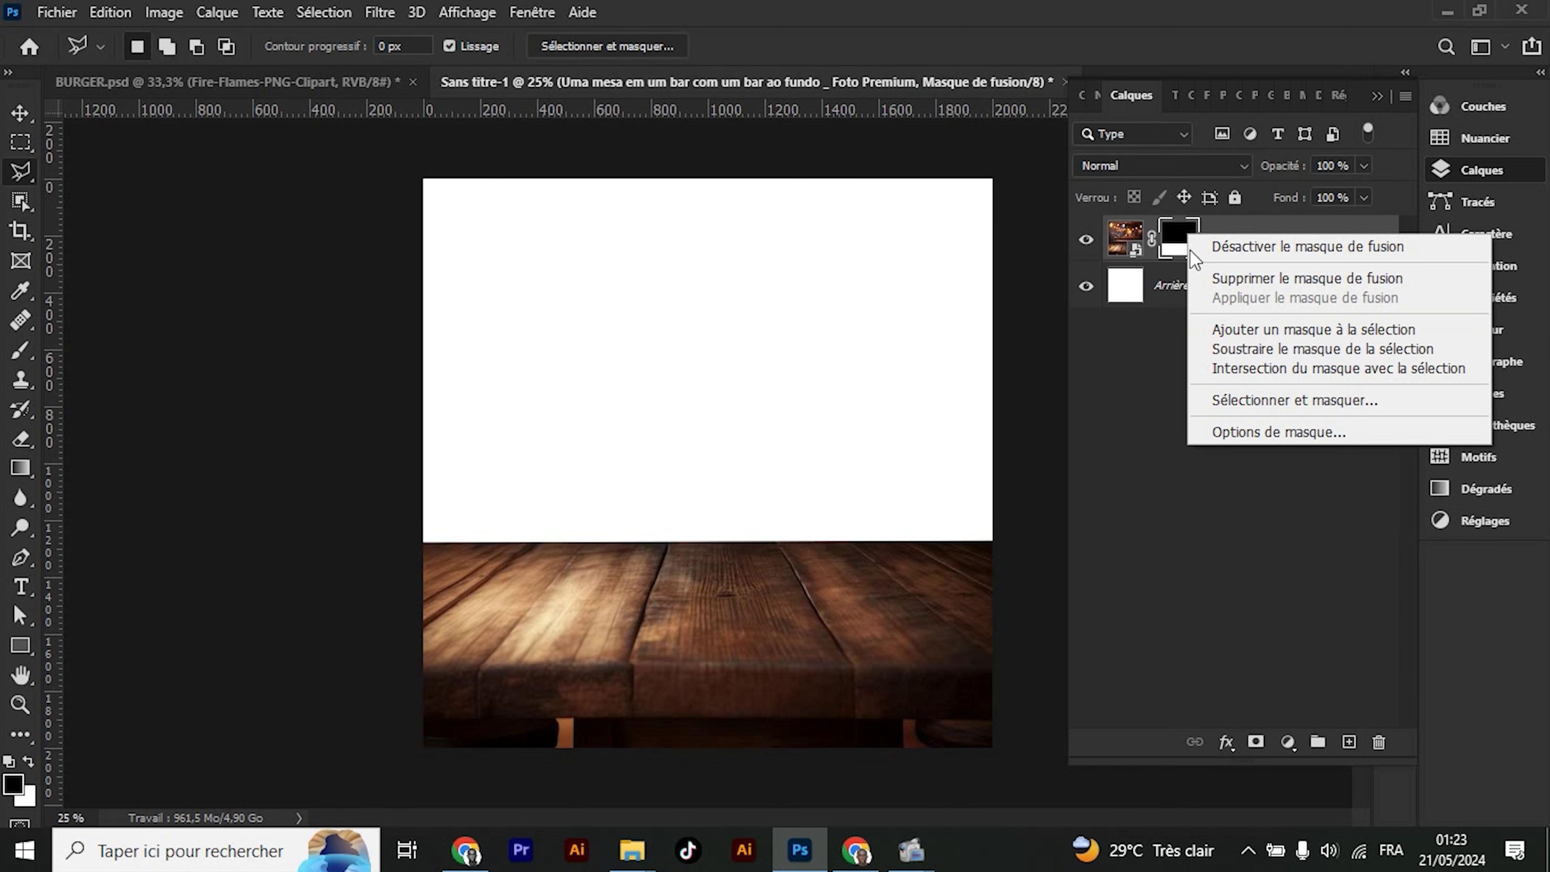
right_click(1215, 235)
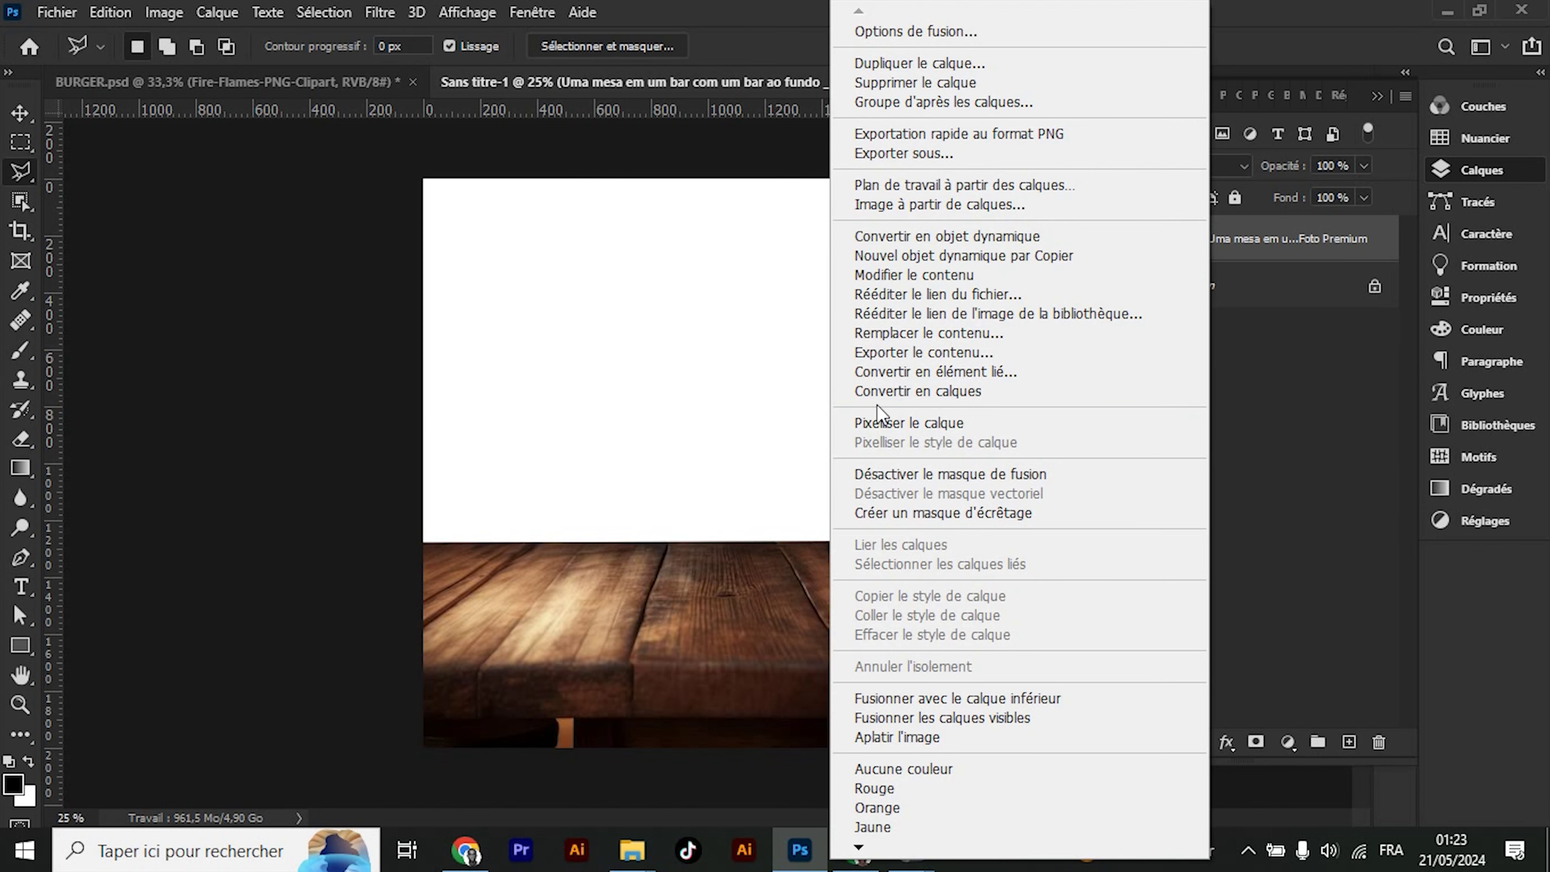
click(877, 421)
right_click(1163, 243)
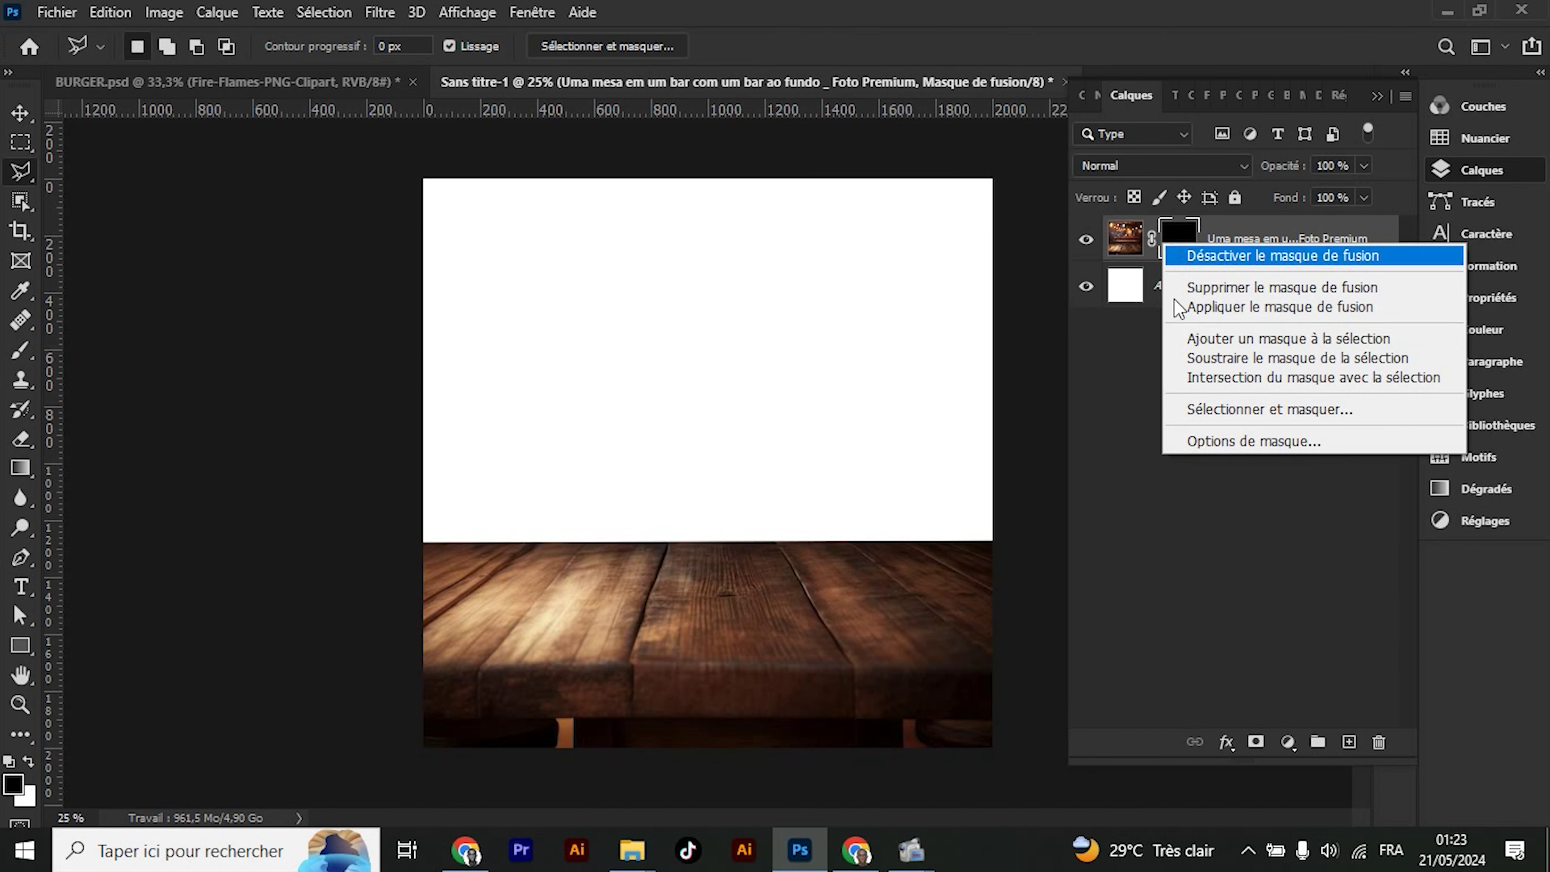
click(1202, 308)
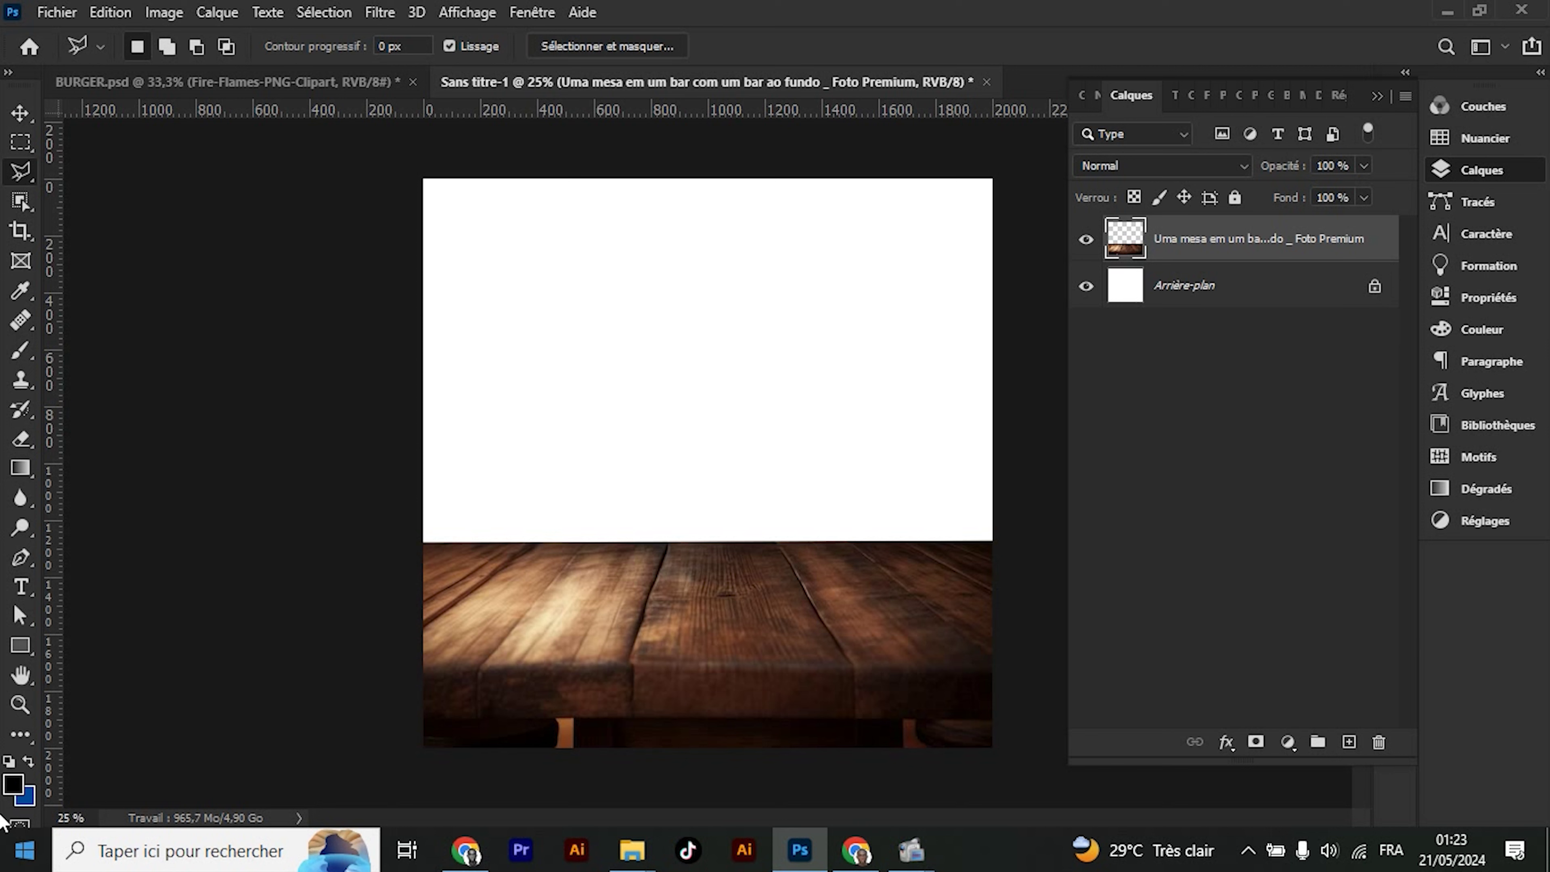
click(20, 113)
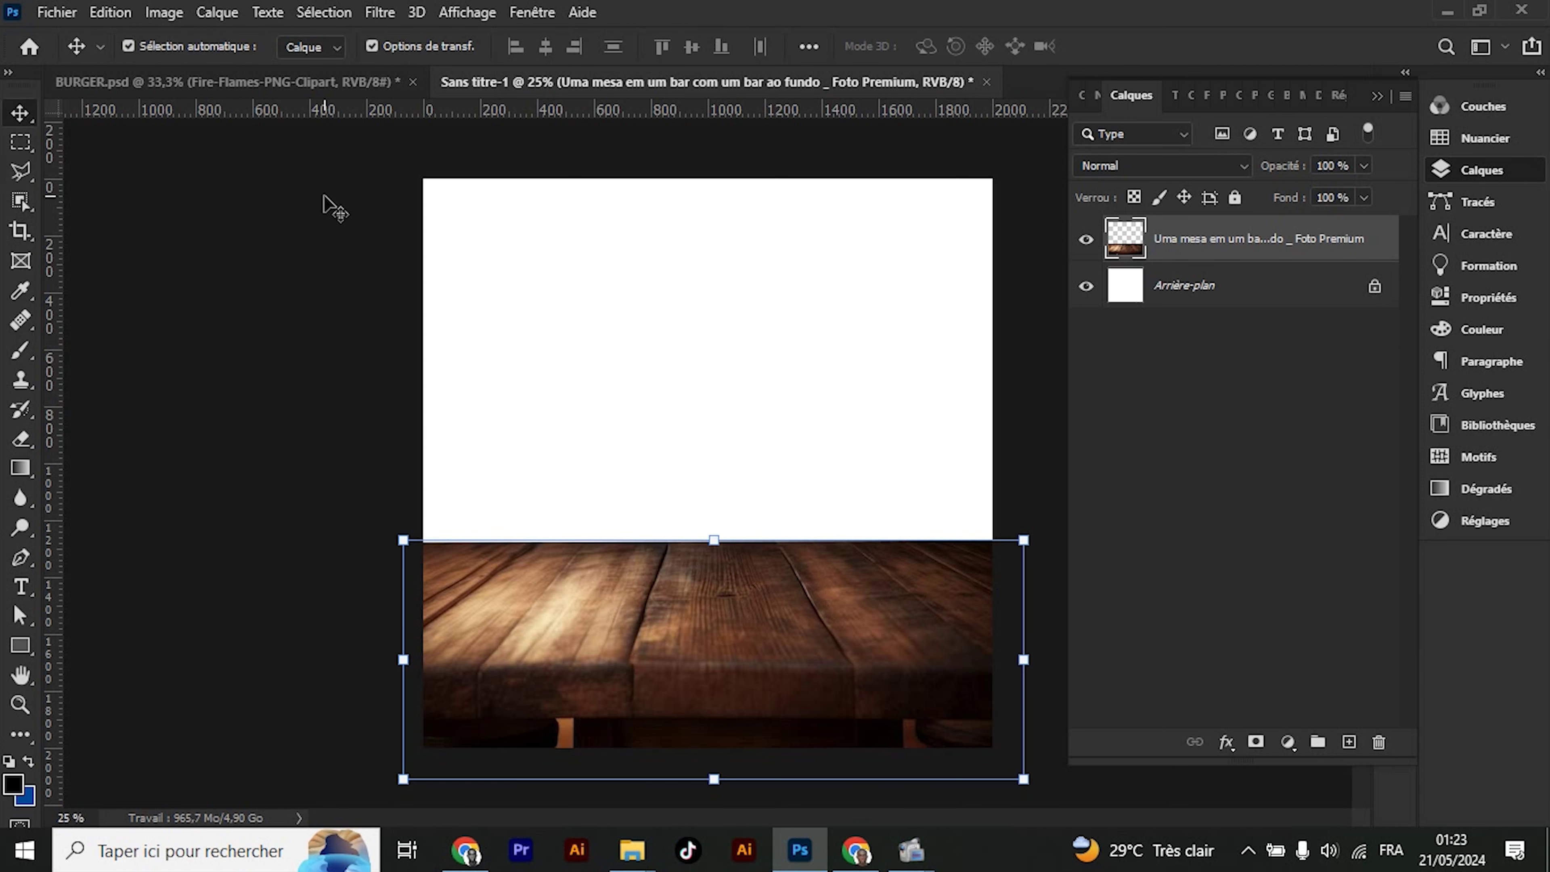
click(625, 867)
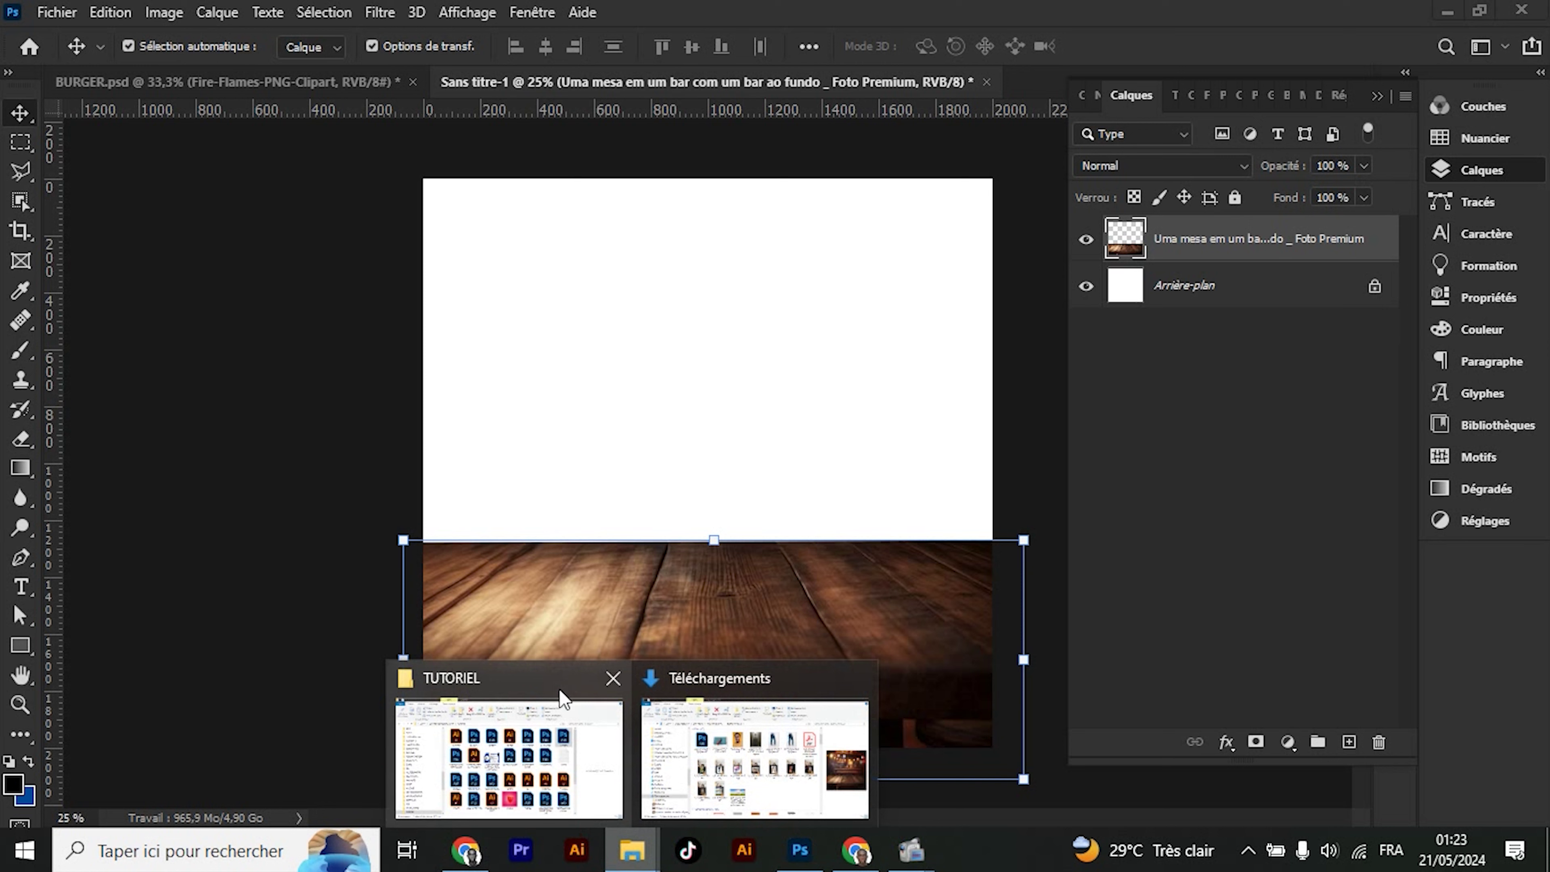
Drag the red chili-and-flames 'téléchargement' image from Téléchargements onto the Photoshop canvas
click(732, 745)
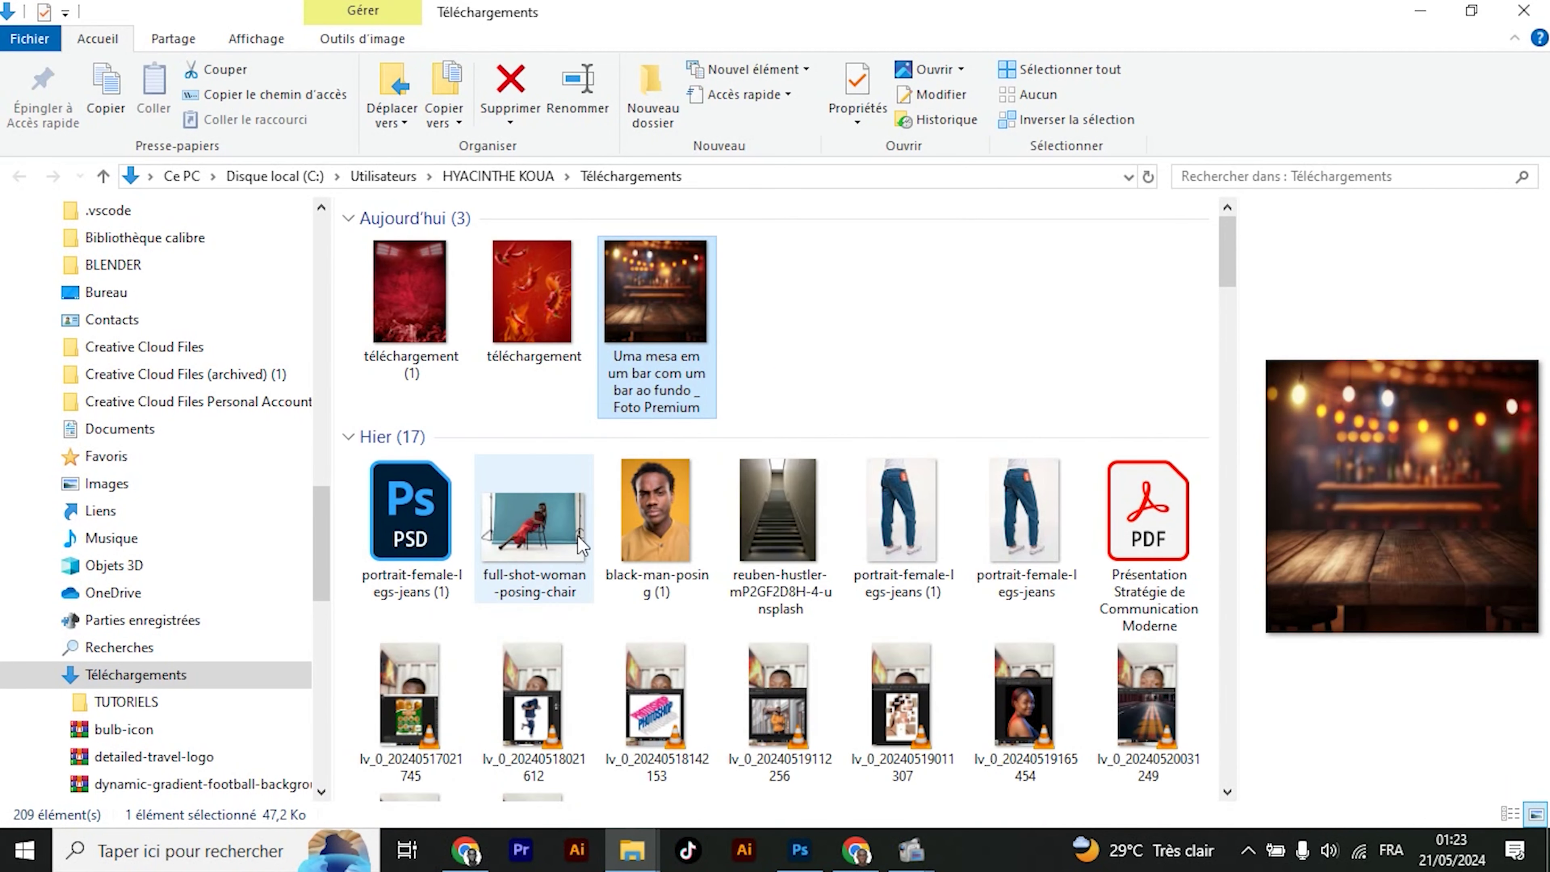
click(510, 293)
drag(545, 314, 812, 861)
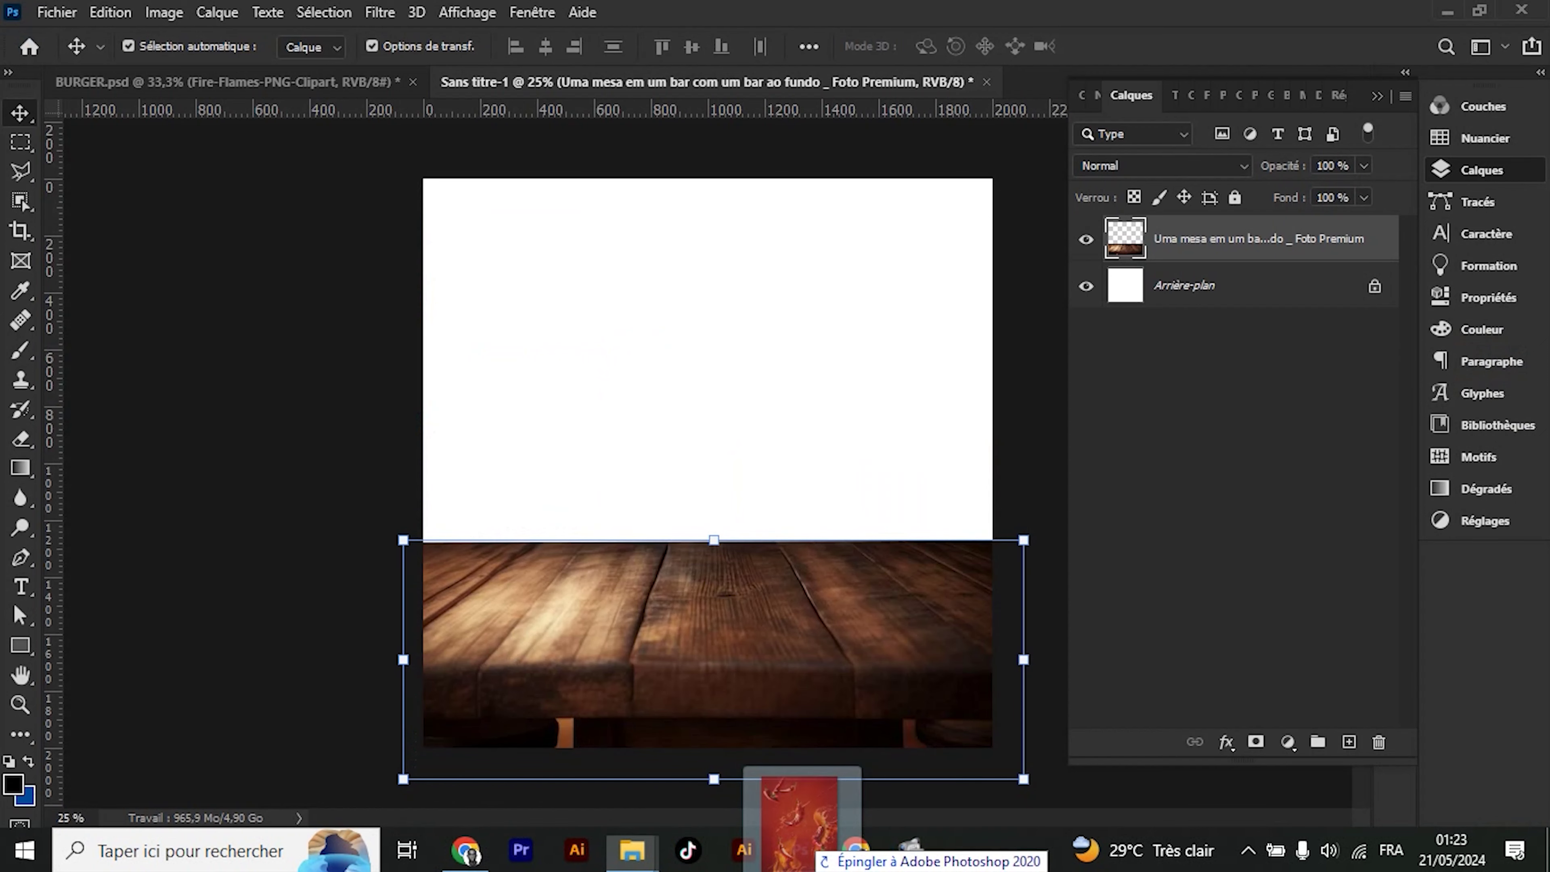
drag(812, 860, 733, 452)
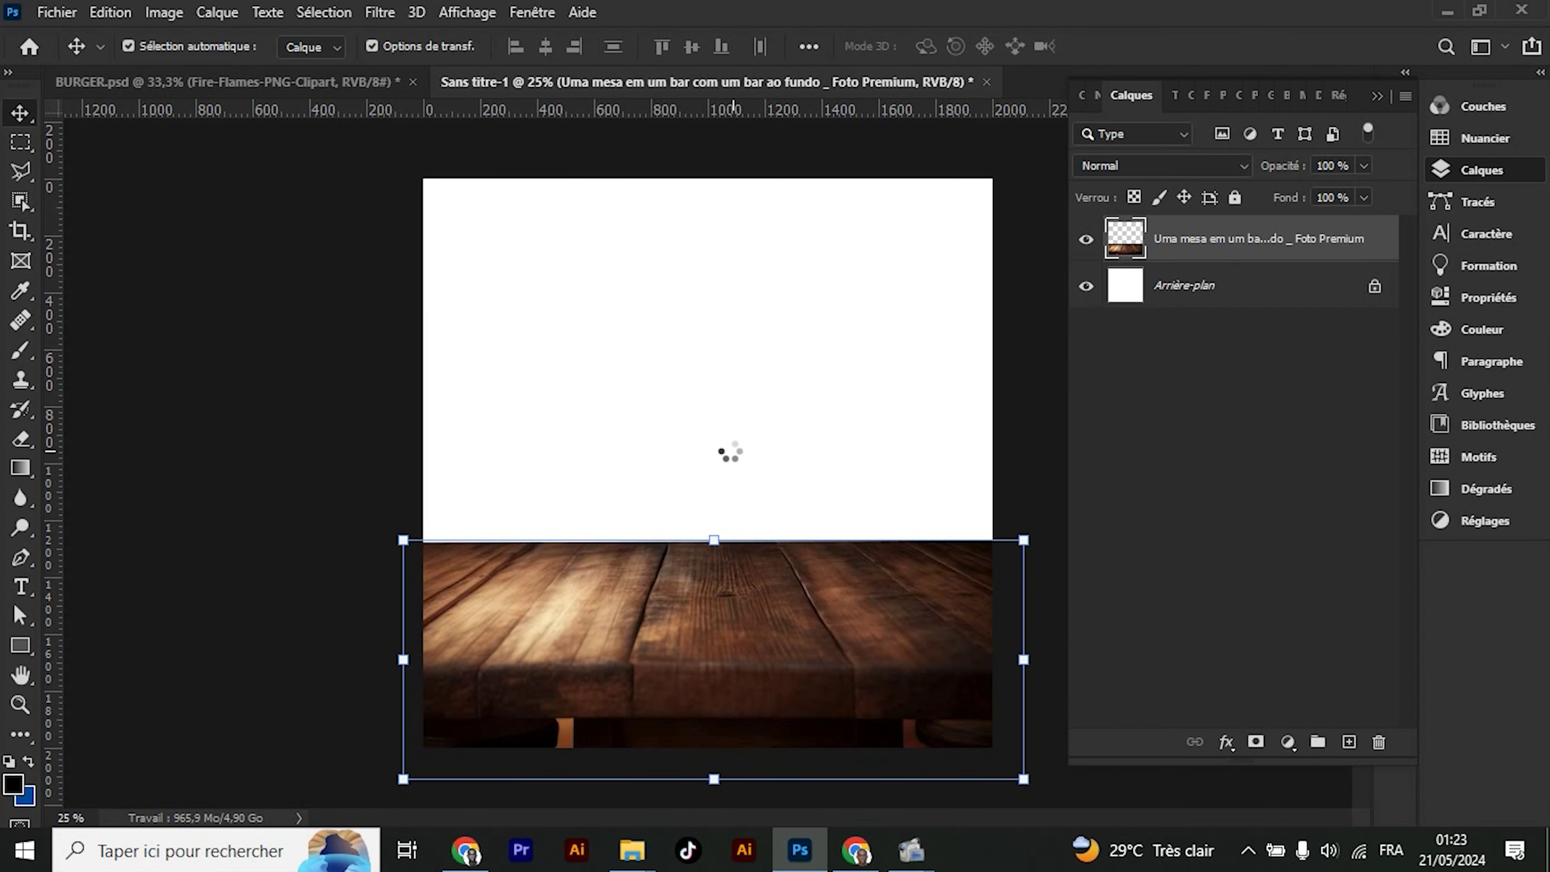
Scale the chili image to 300% and move its layer beneath the table layer
click(427, 46)
mouse_move(423, 46)
mouse_down()
mouse_move(622, 48)
mouse_move(604, 53)
mouse_up()
key(Return)
drag(1169, 261, 1158, 303)
Apply a Gaussian blur with a 5.2 px radius to the chili background
click(381, 12)
mouse_move(395, 333)
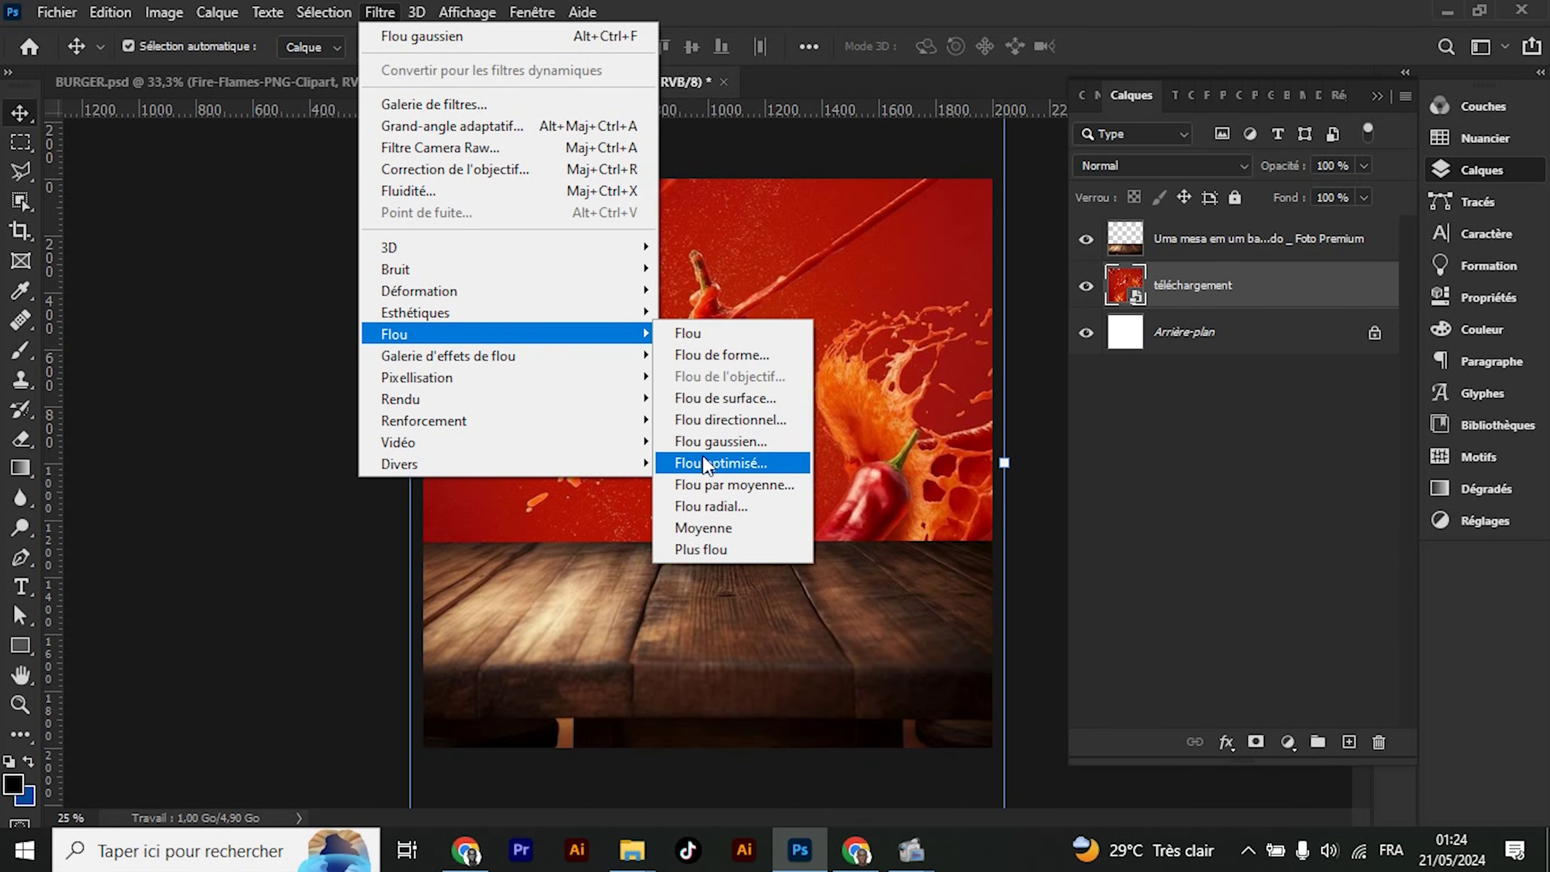
click(720, 440)
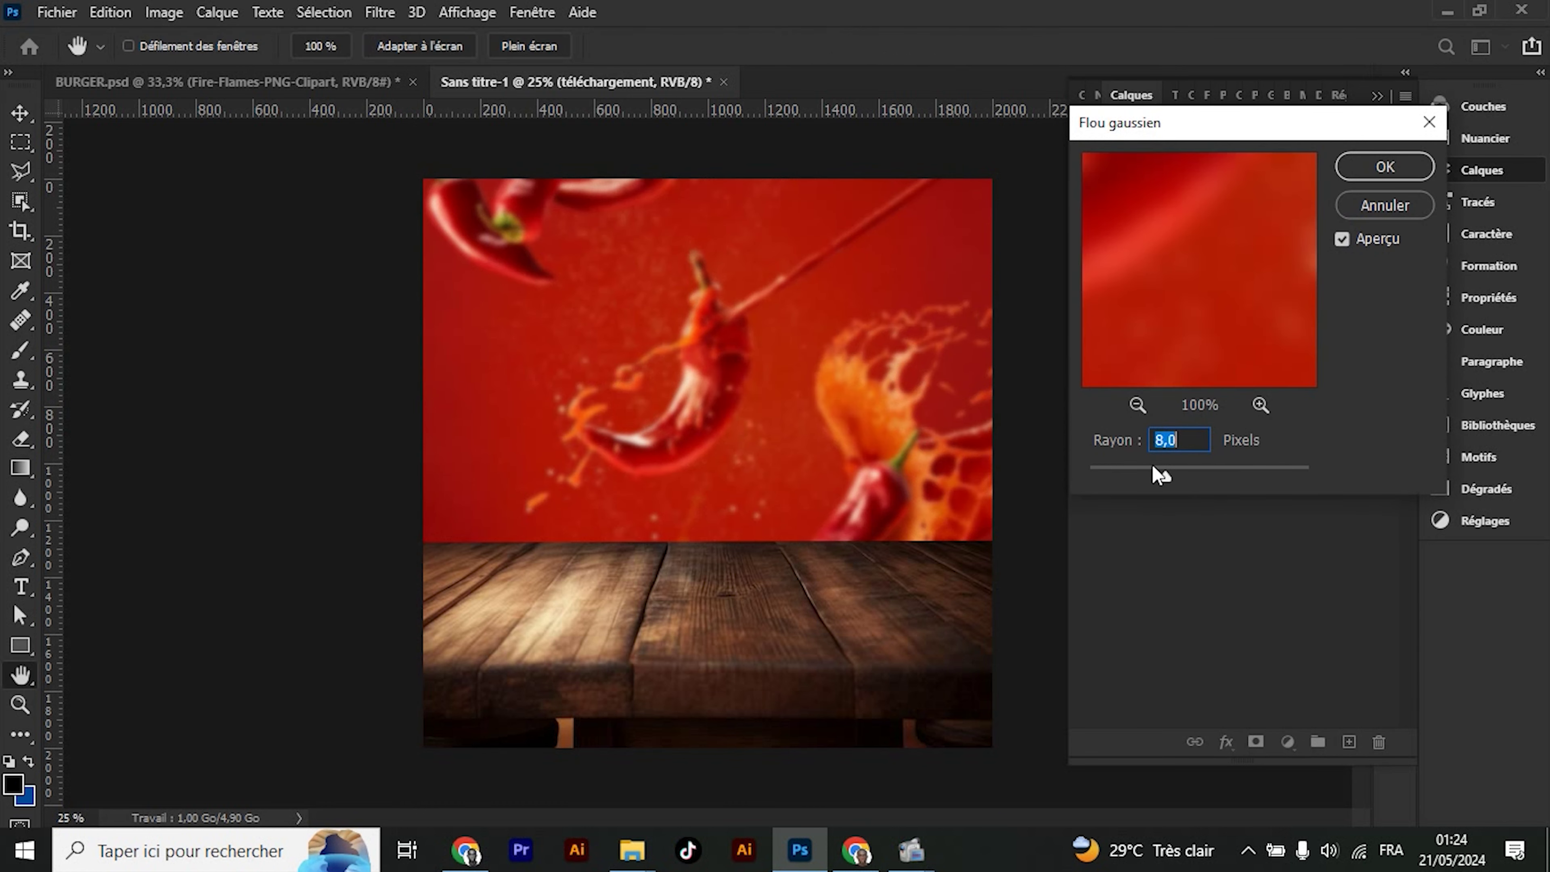
drag(1164, 480, 1151, 483)
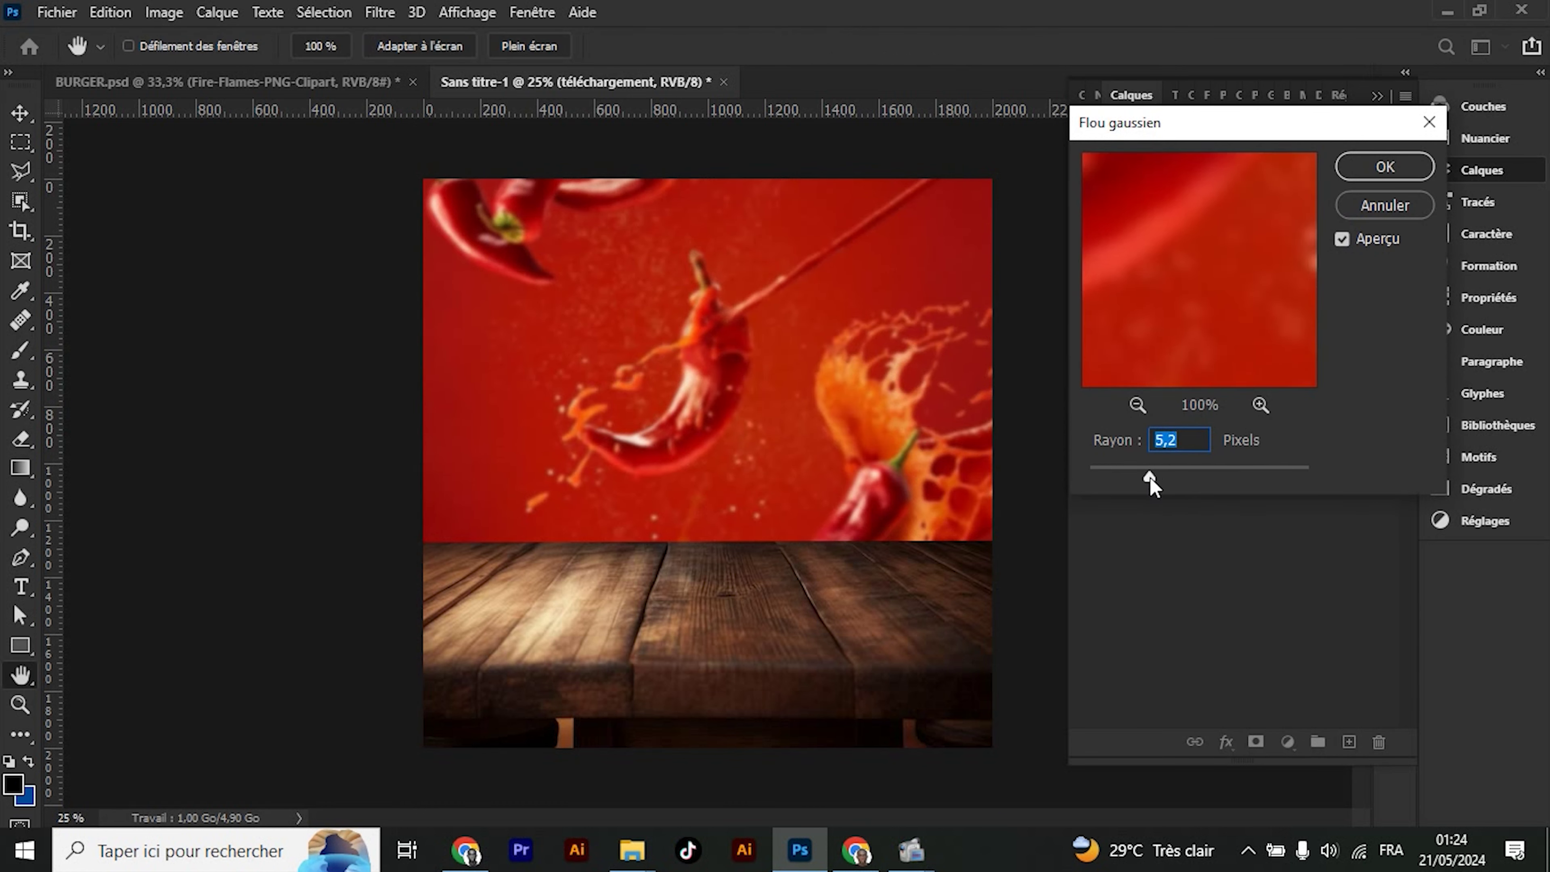
click(1384, 166)
key(v)
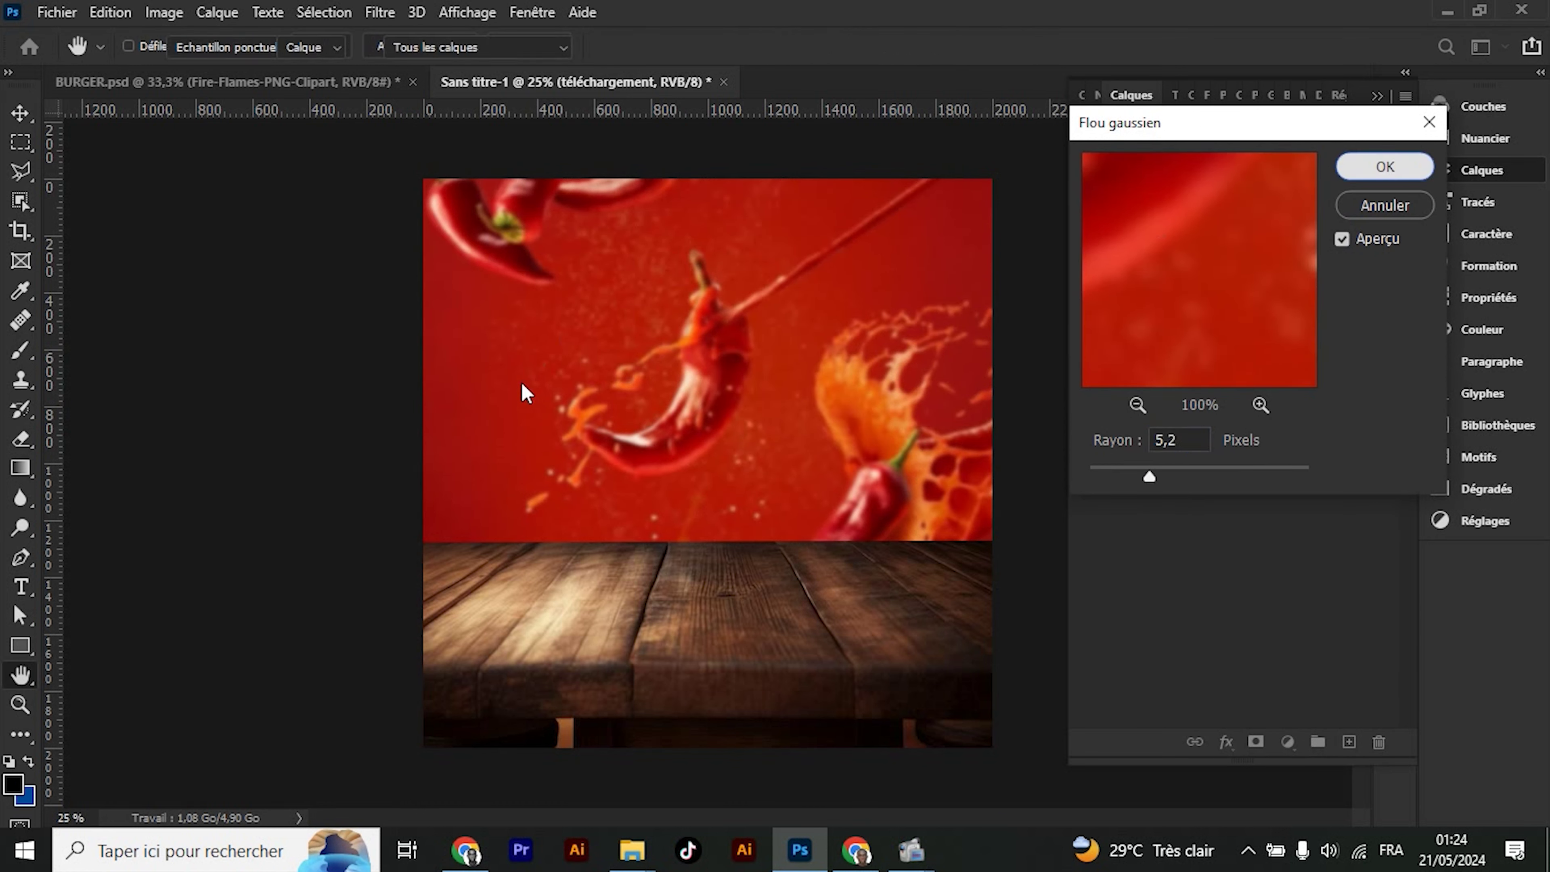
click(688, 850)
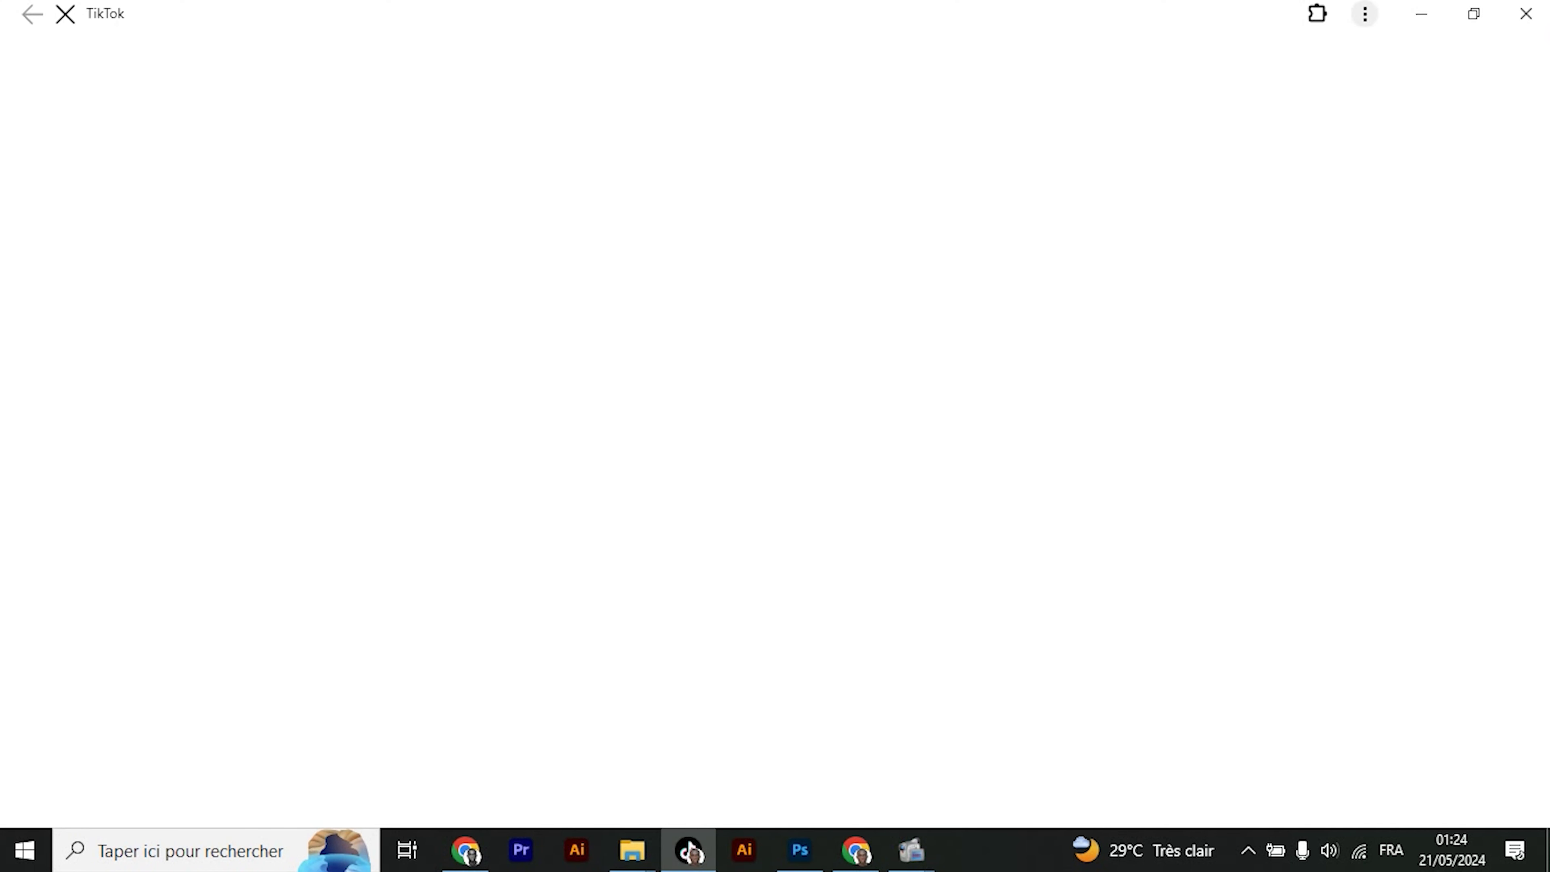
click(1526, 13)
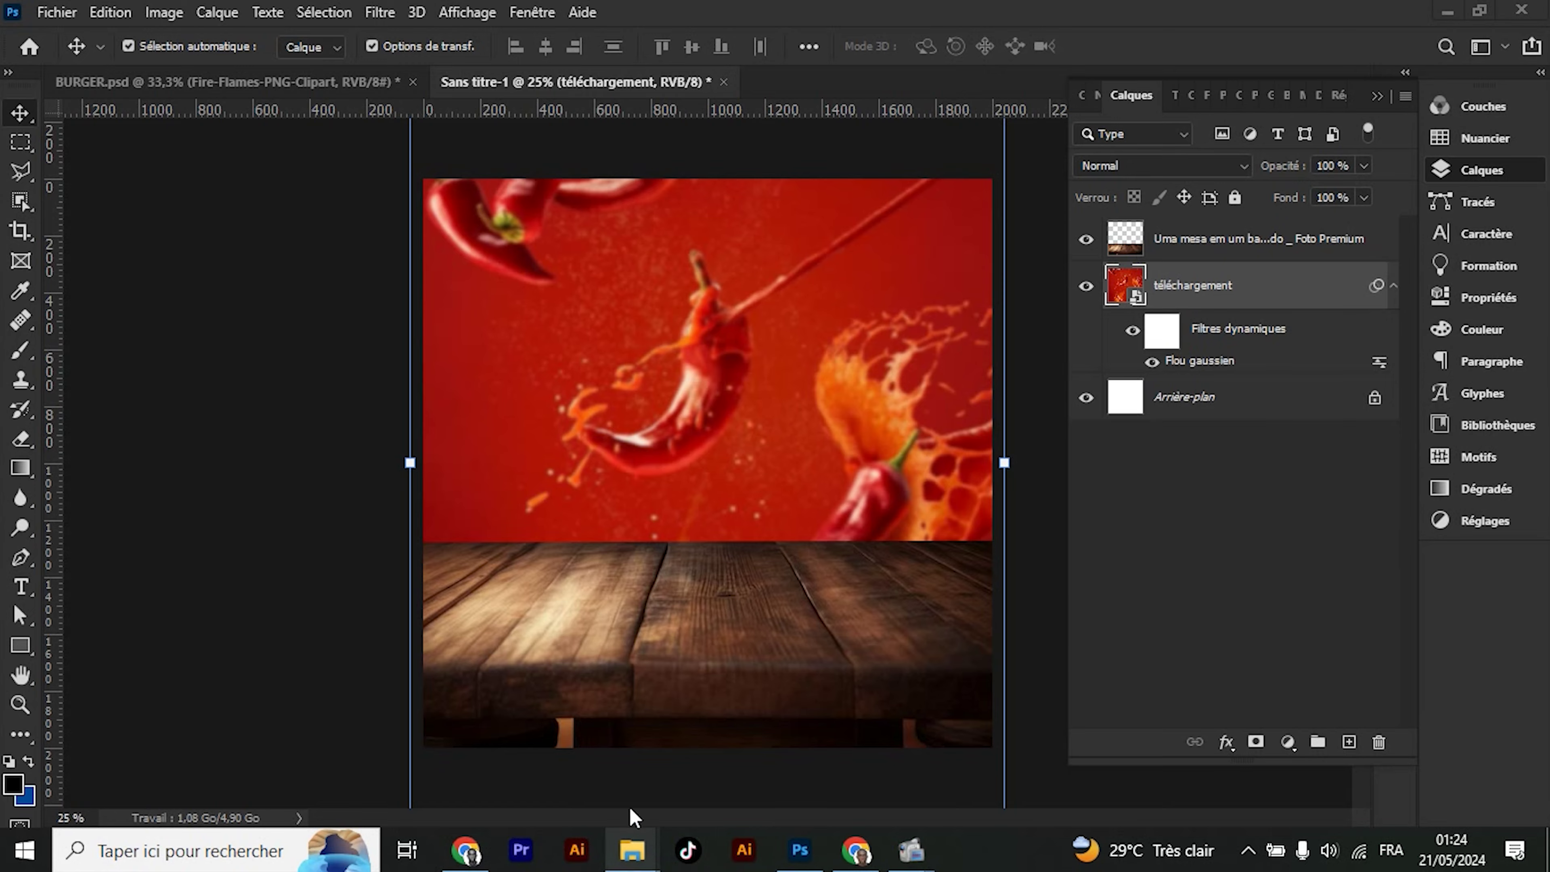
click(757, 742)
Place the téléchargement (1) red wall image and stretch it to fit the canvas
mouse_move(400, 263)
mouse_down()
mouse_move(877, 833)
mouse_move(726, 573)
mouse_move(683, 451)
mouse_up()
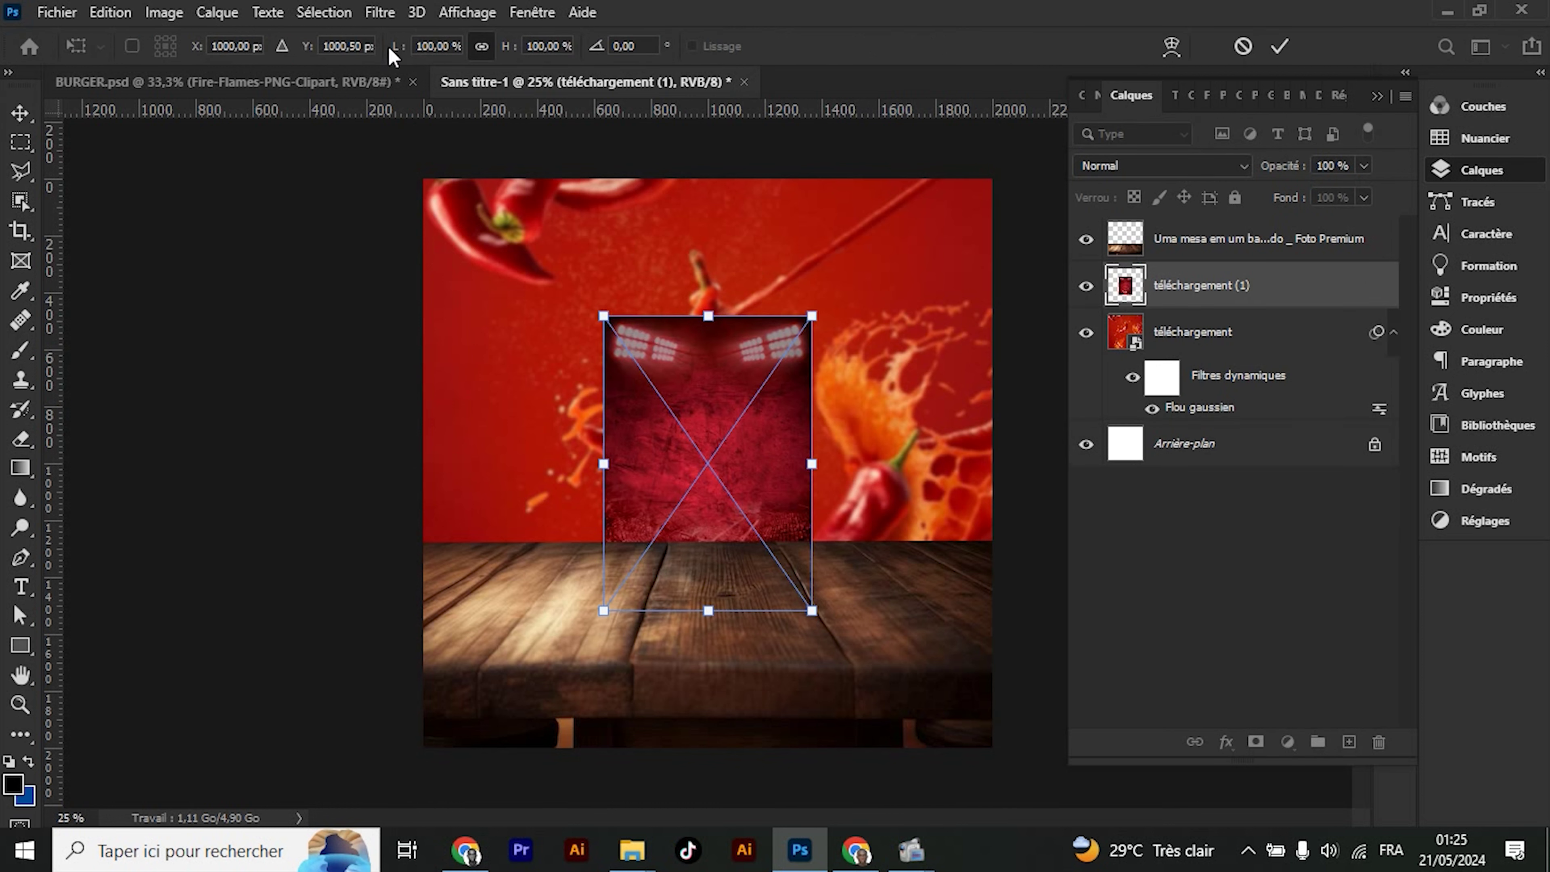
drag(395, 52, 595, 103)
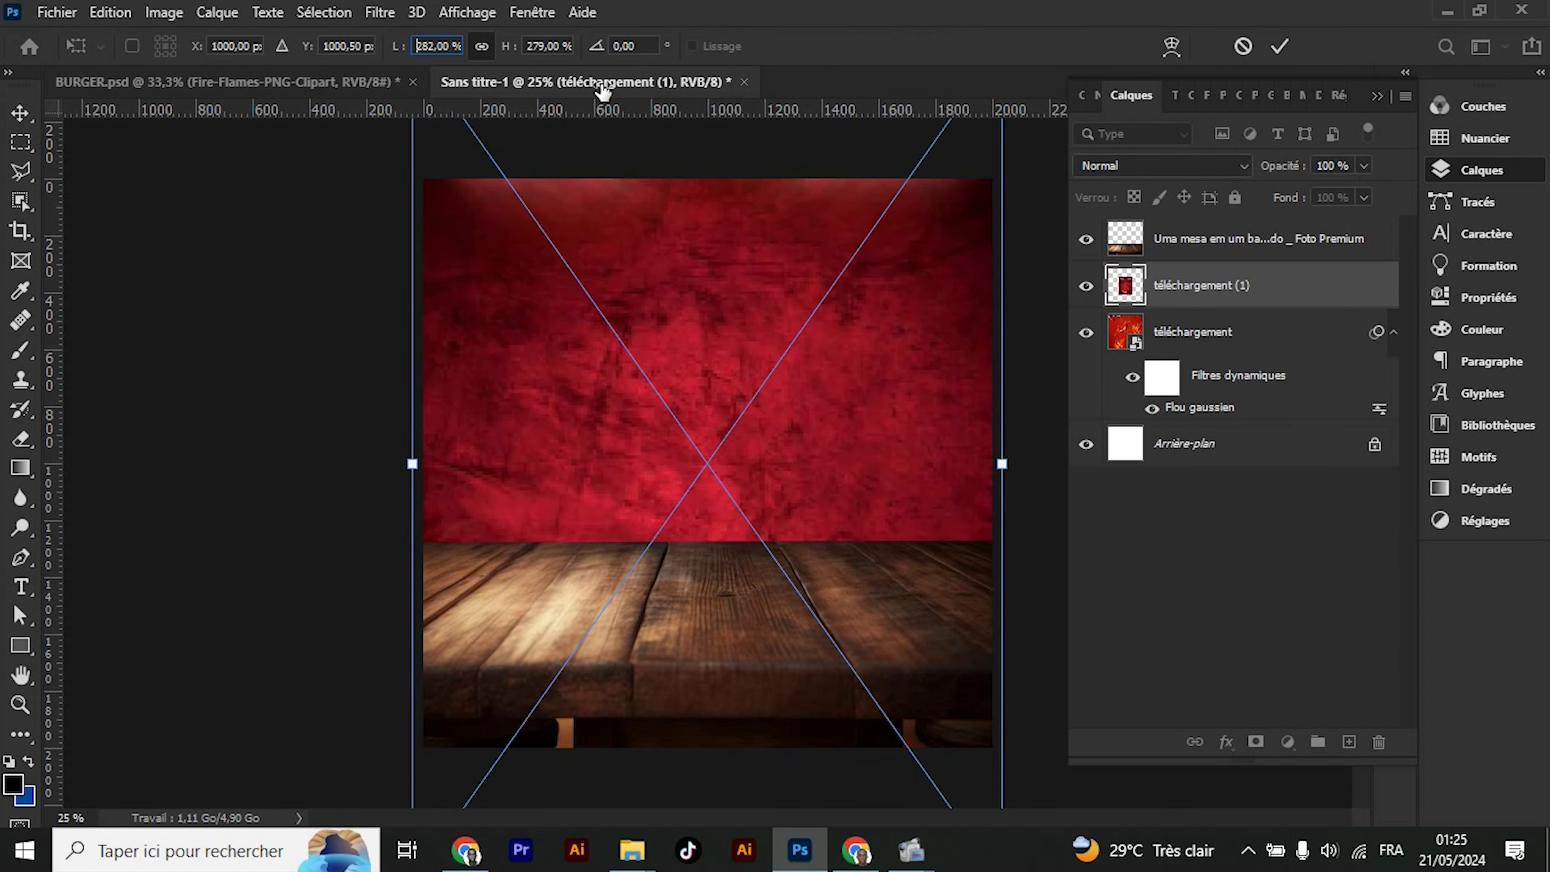
drag(595, 102, 613, 452)
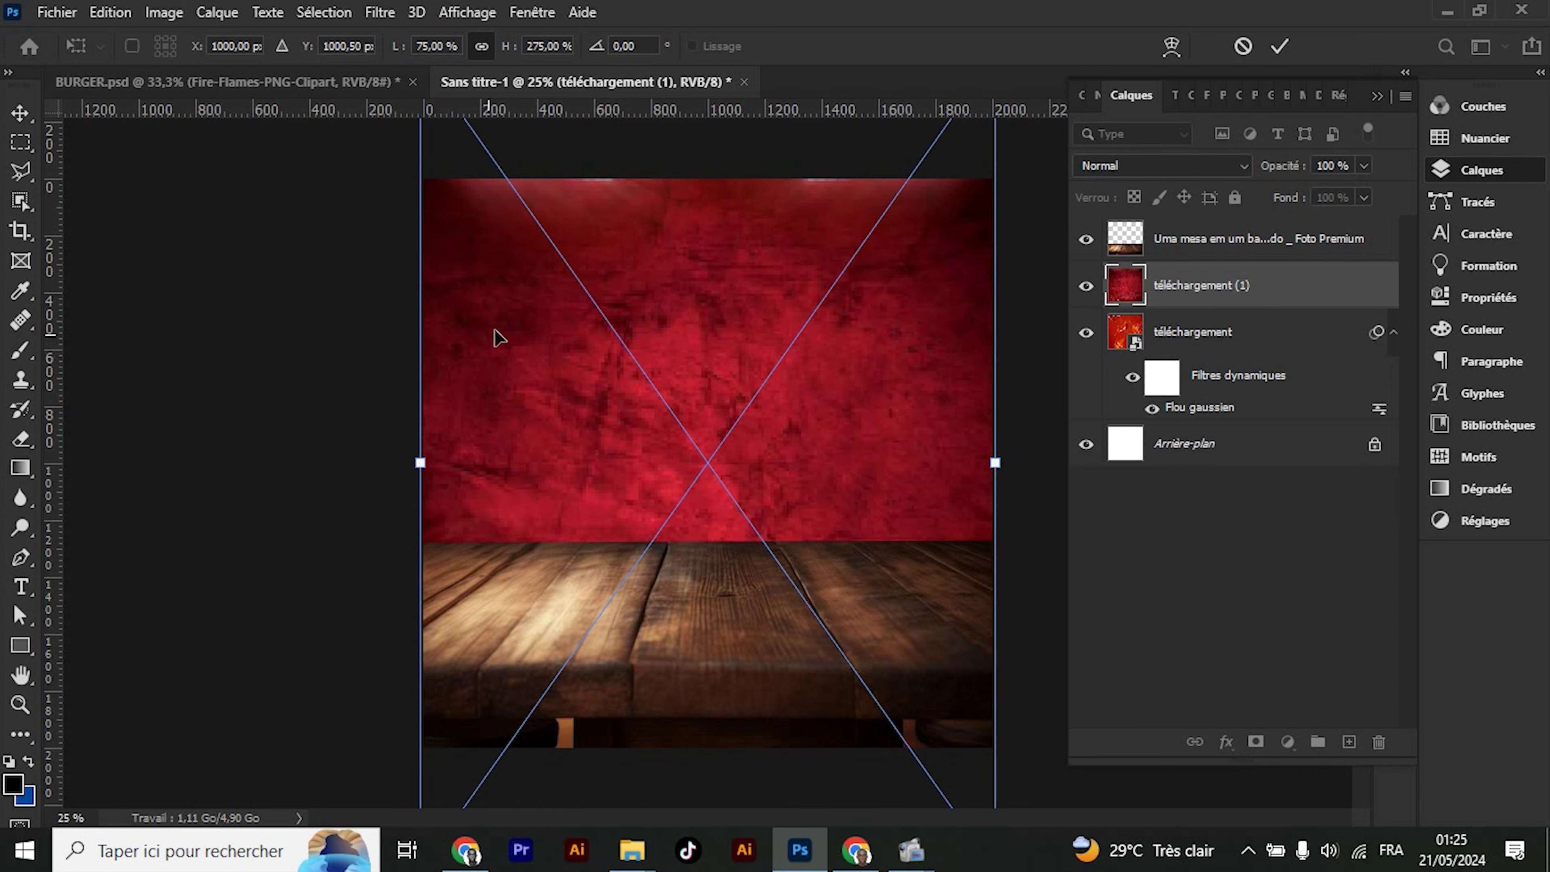
key(Up)
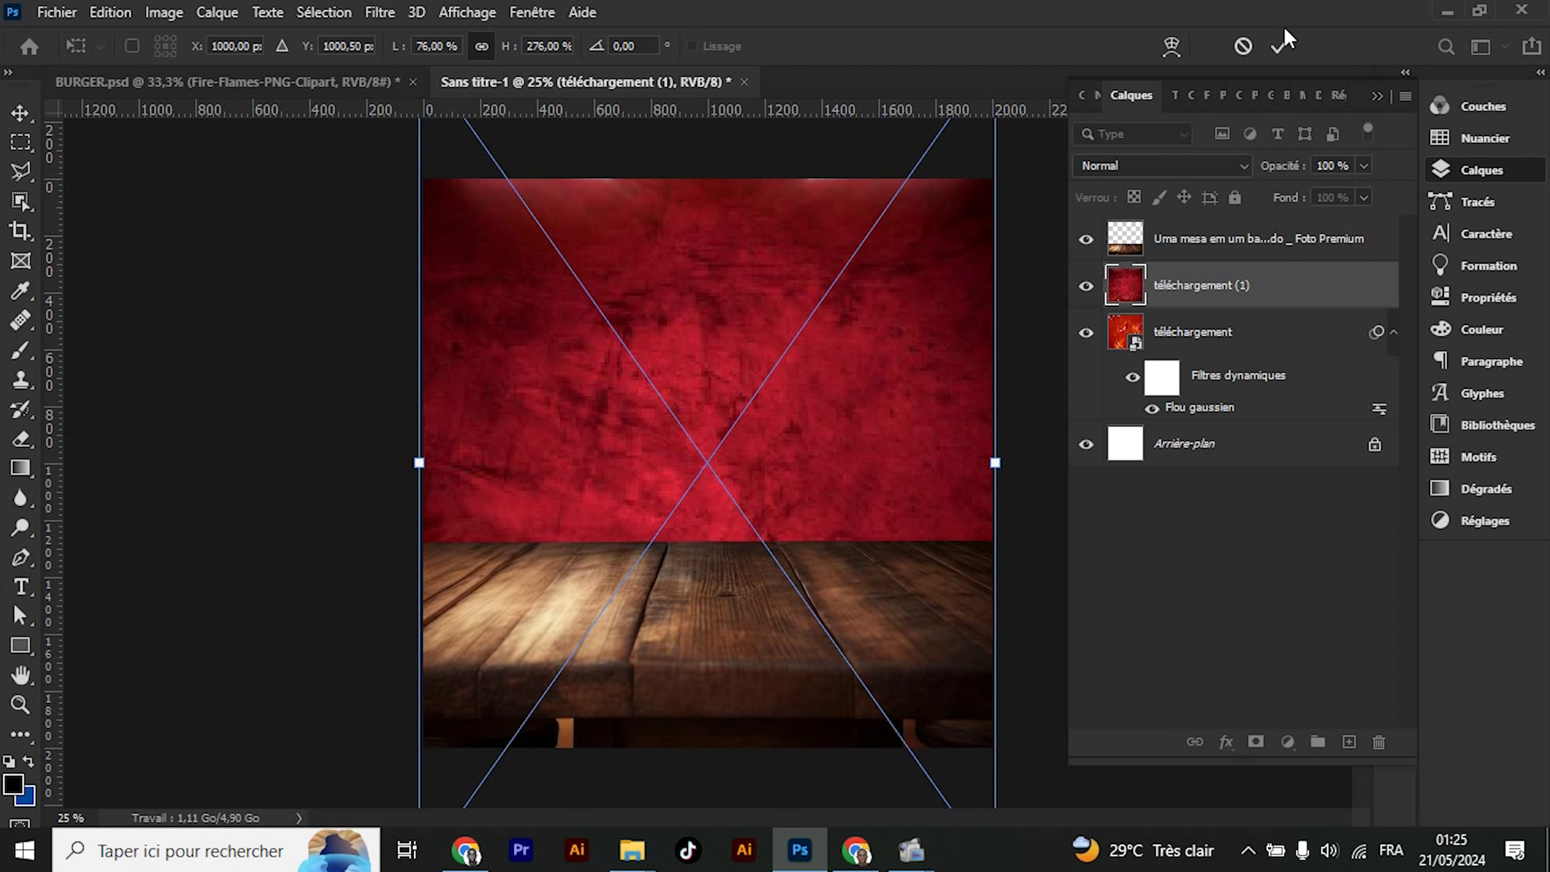
click(1278, 48)
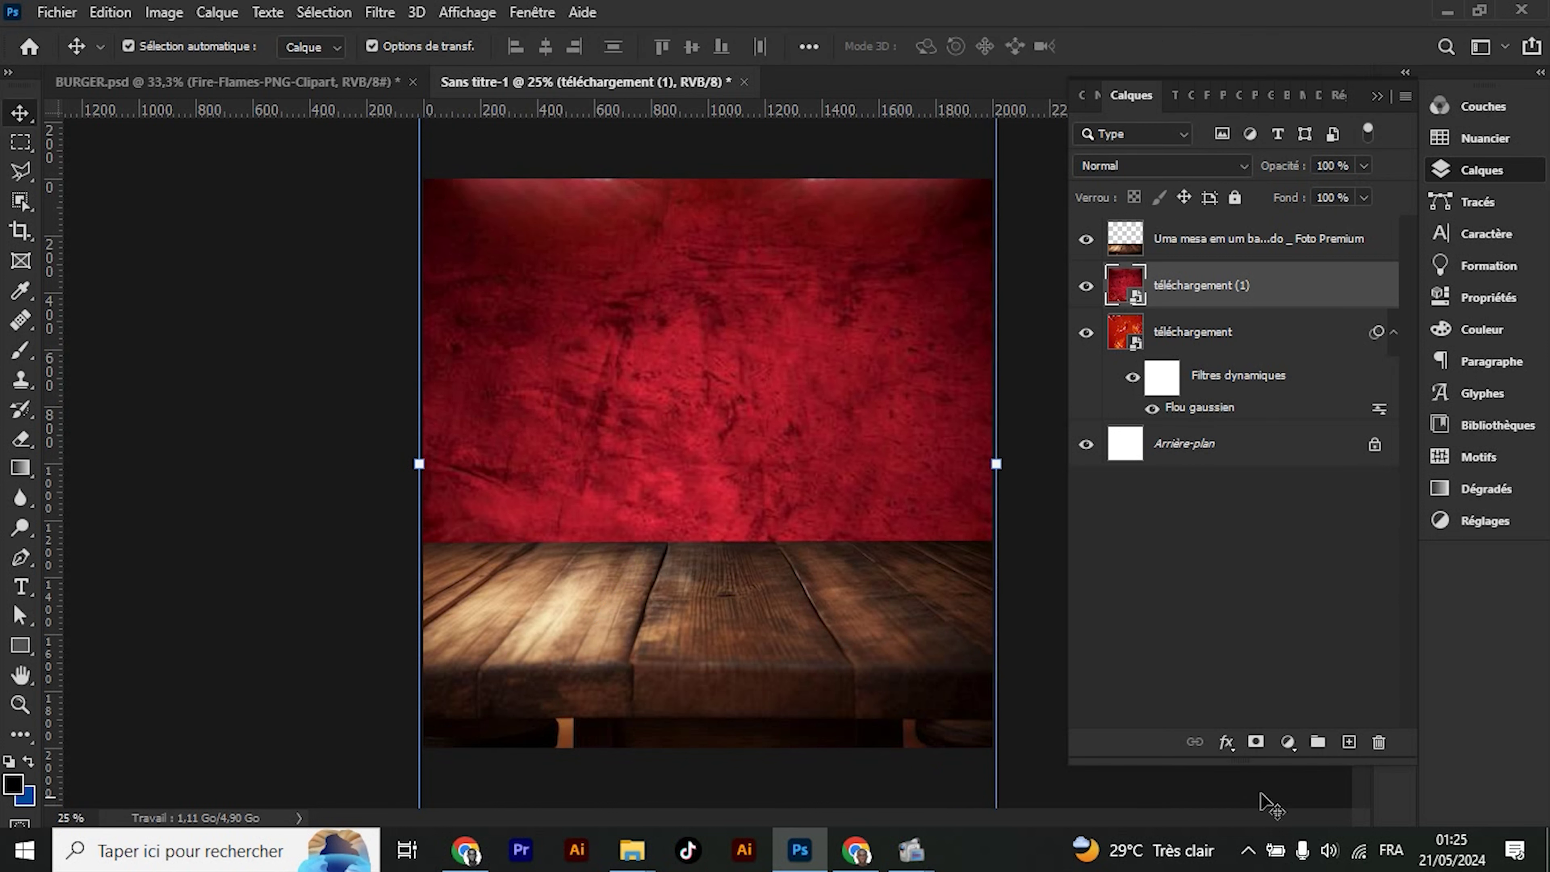
Add a layer mask to the red wall and fade it with a black-white gradient
click(1256, 741)
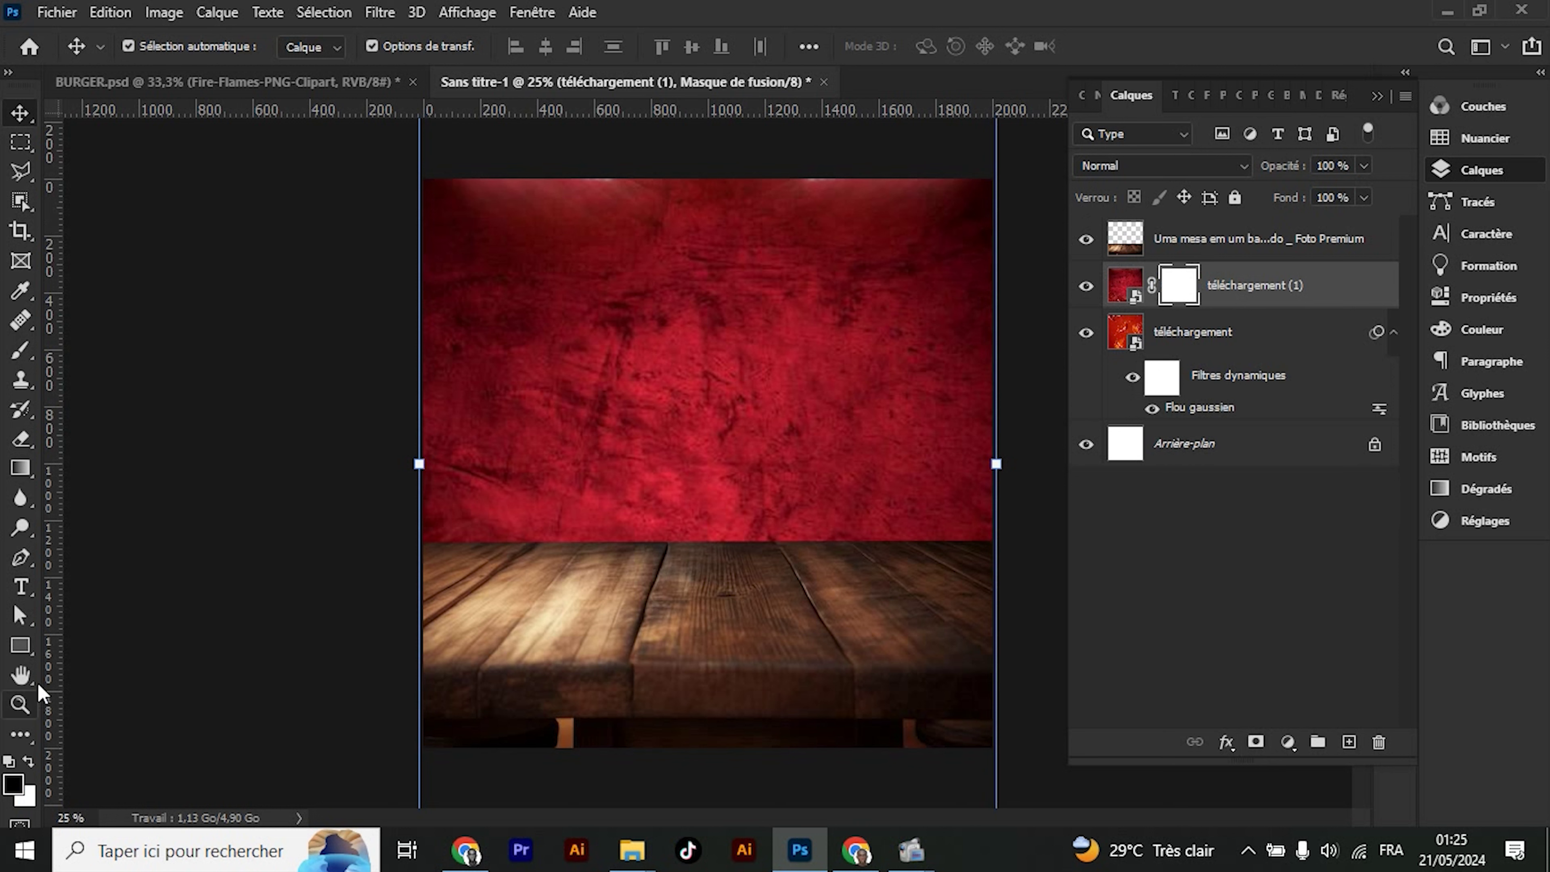
click(13, 467)
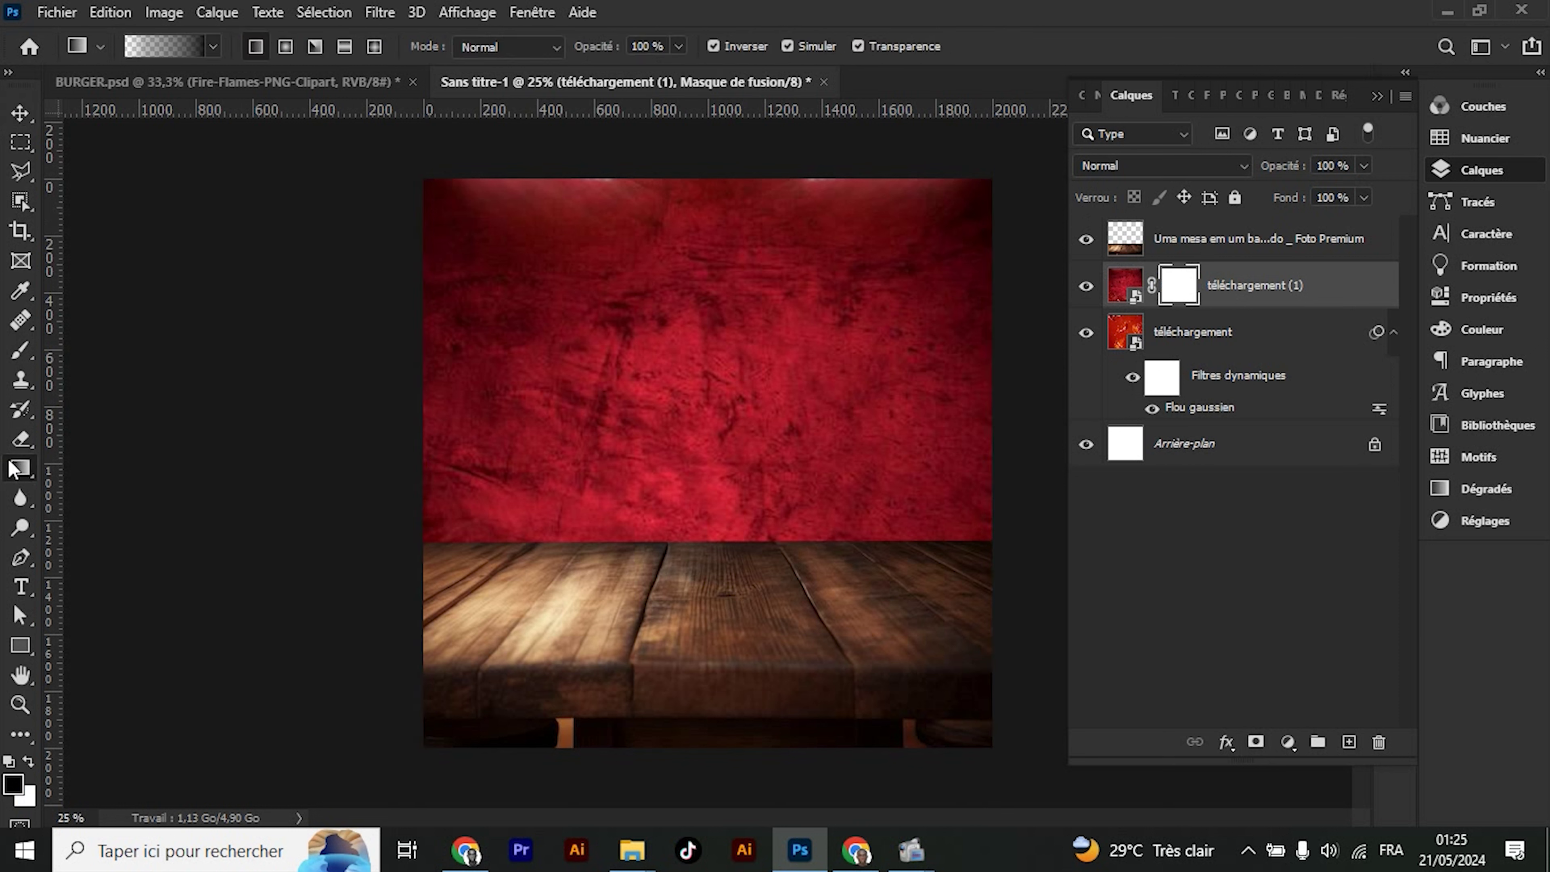
drag(654, 776, 609, 263)
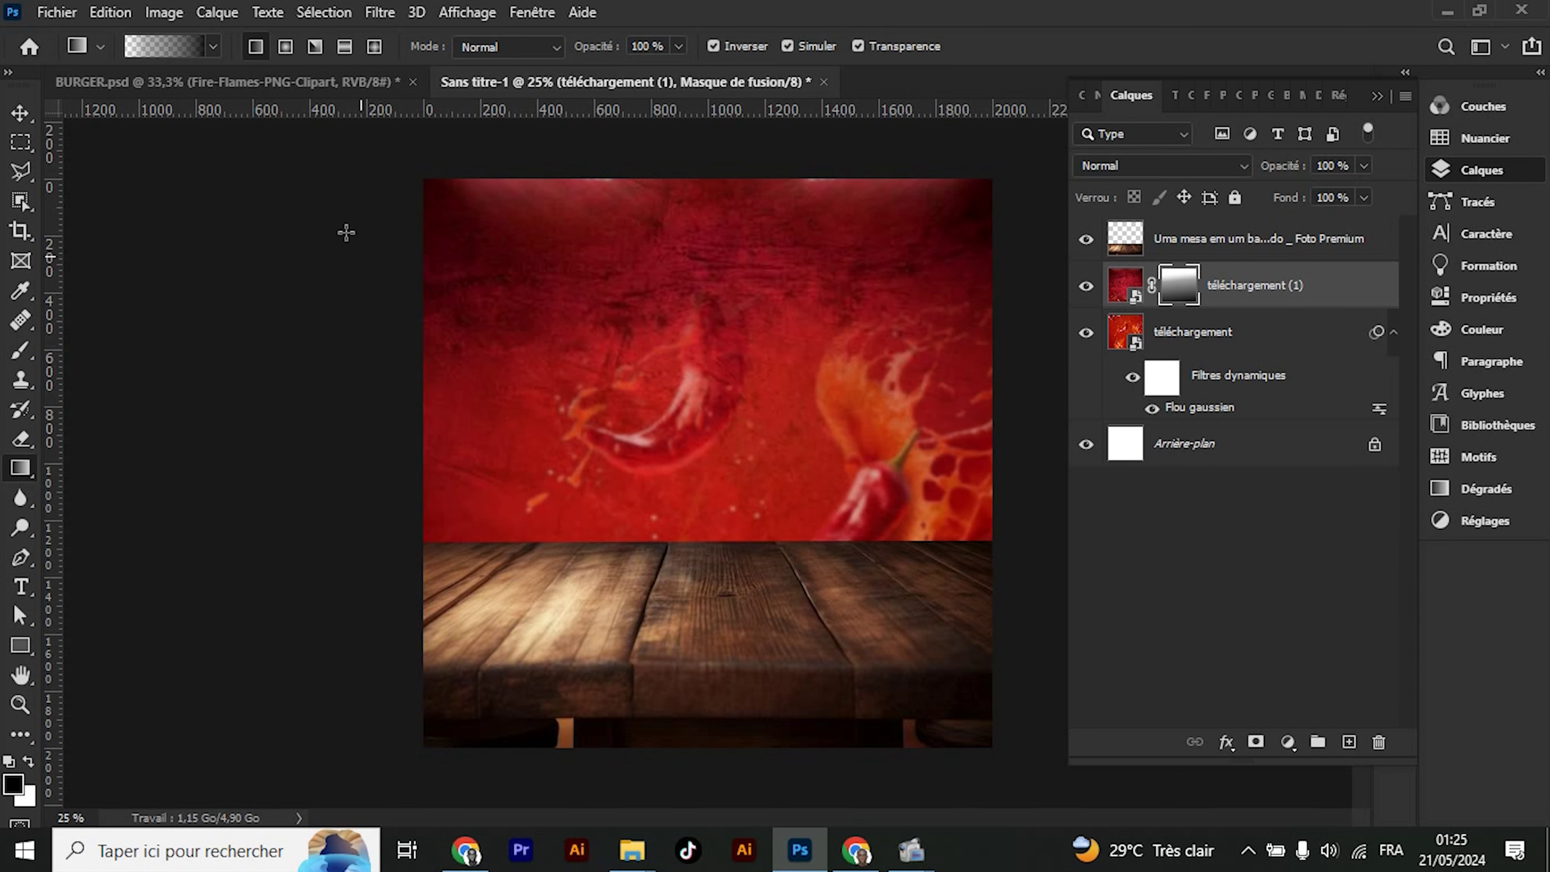
click(20, 112)
click(653, 640)
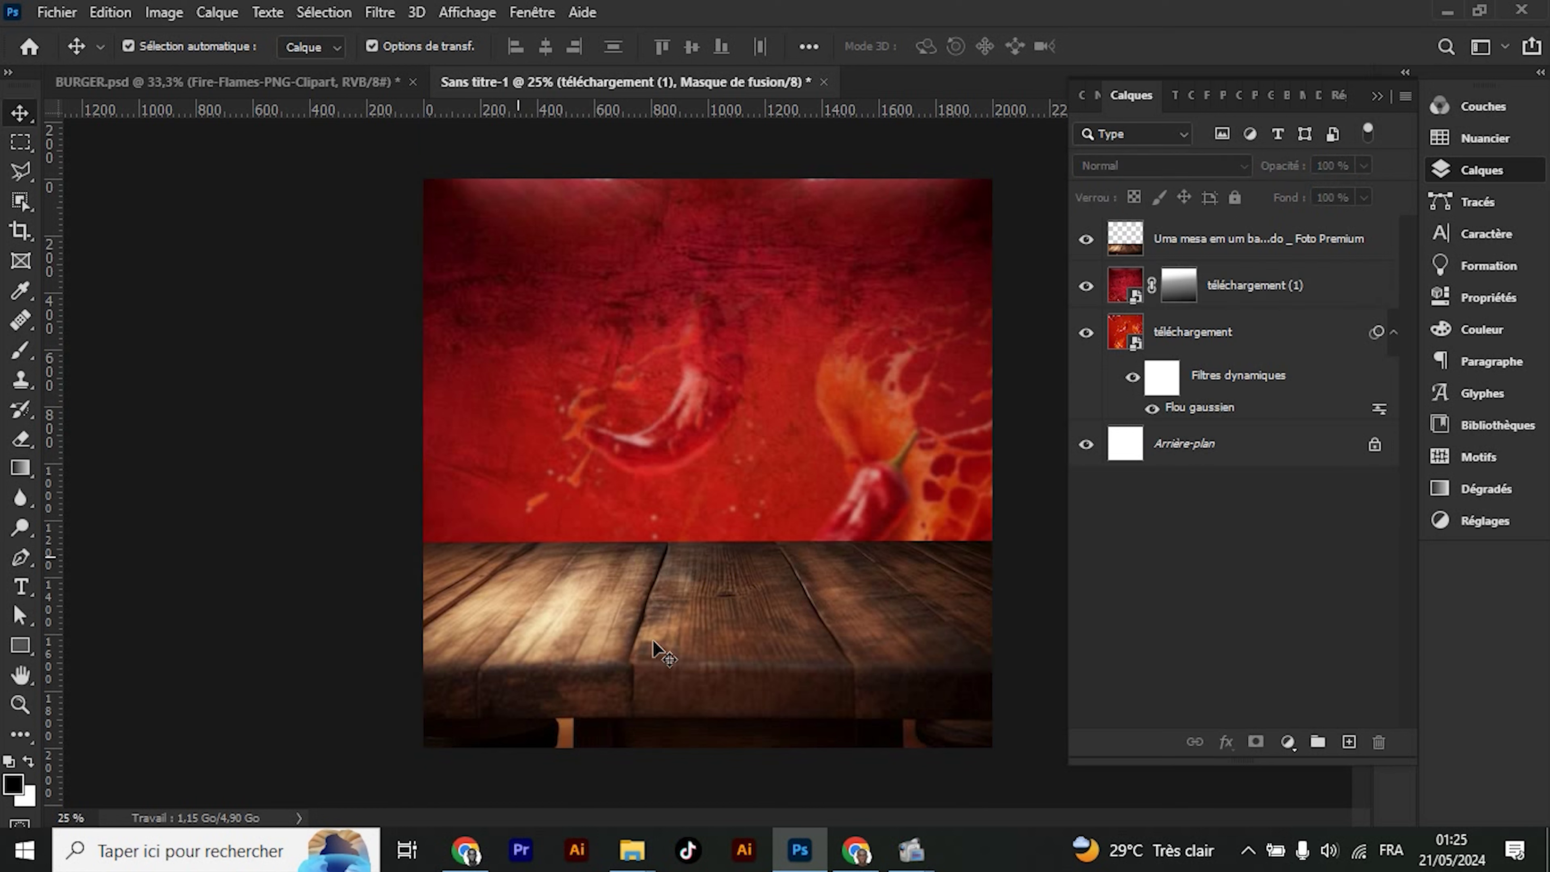
click(705, 635)
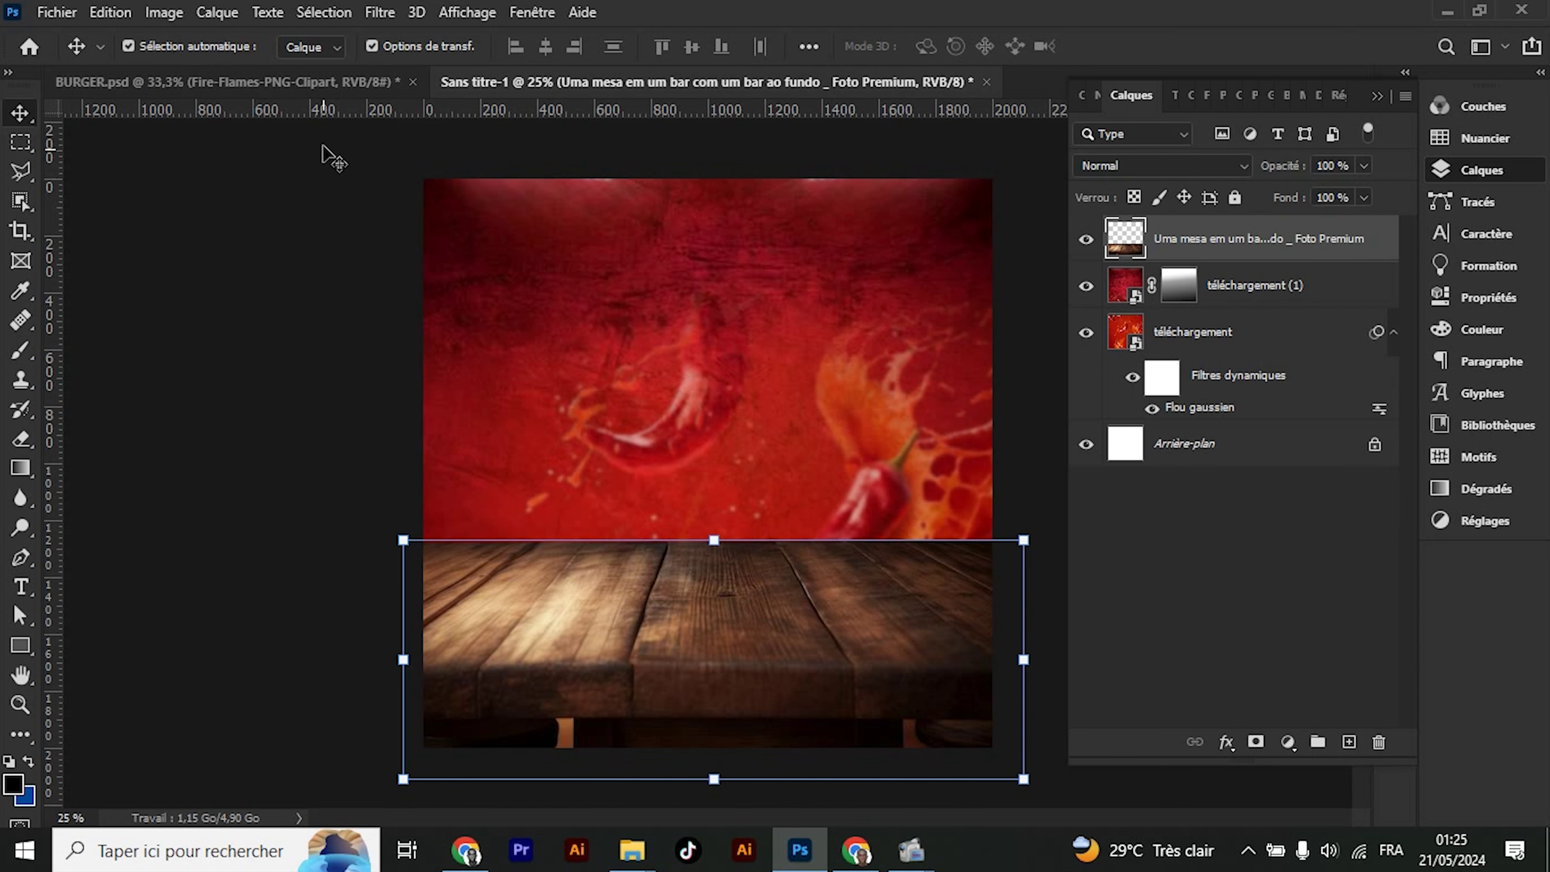
click(287, 82)
Bring the burger from BURGER.psd and scale it to about 135% on the table
drag(602, 585, 495, 113)
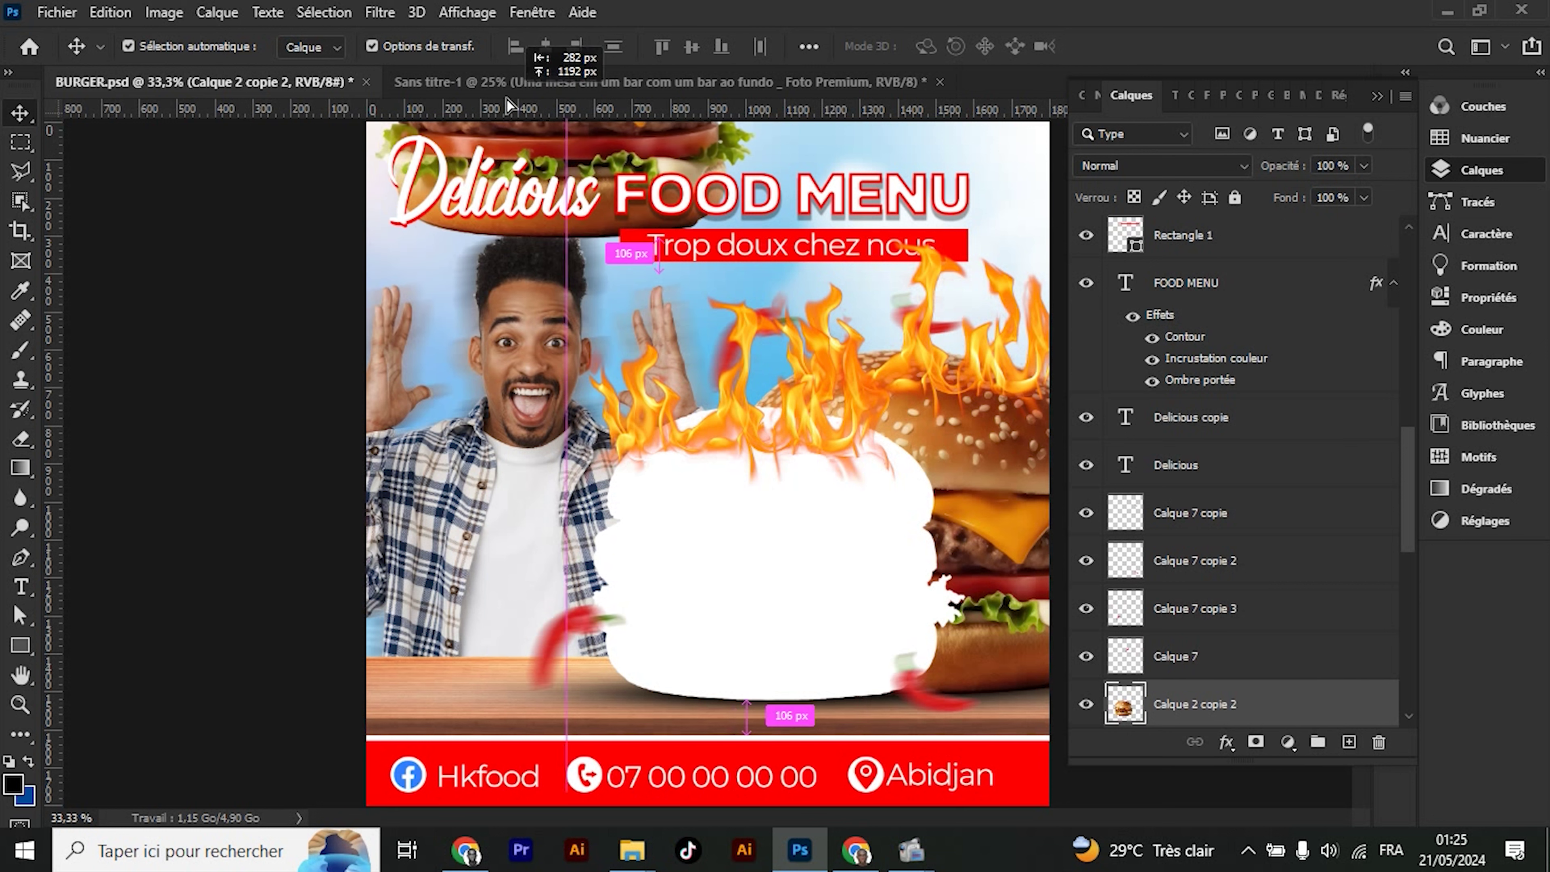
mouse_move(495, 113)
mouse_down()
mouse_move(558, 559)
mouse_move(682, 498)
mouse_move(655, 525)
mouse_up()
key(ctrl+t)
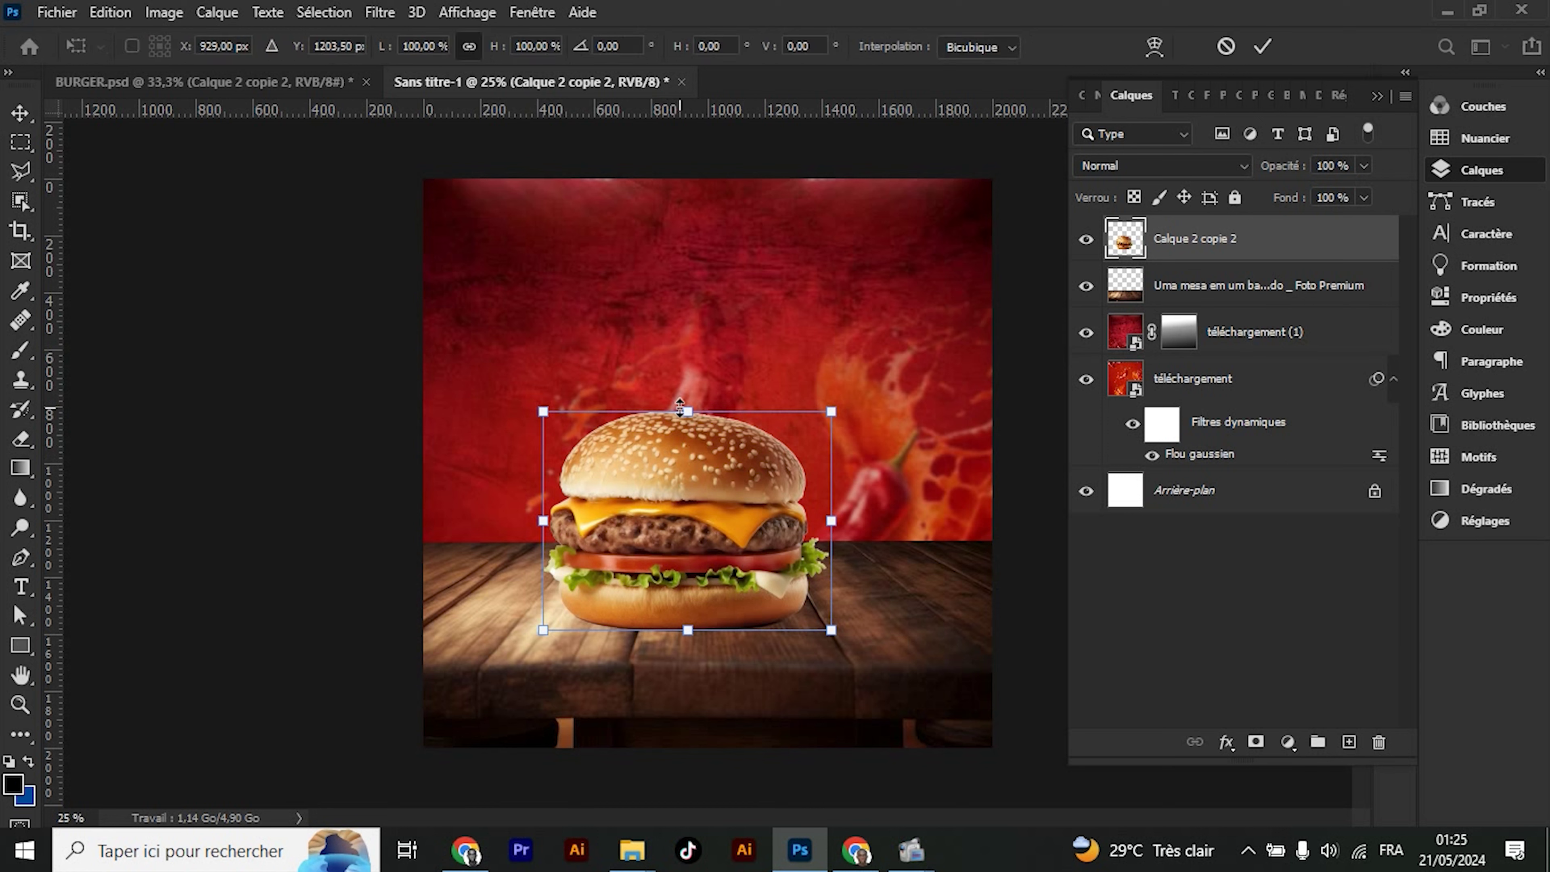
drag(694, 373, 694, 330)
mouse_move(618, 477)
mouse_down()
mouse_move(643, 464)
mouse_move(648, 500)
mouse_up()
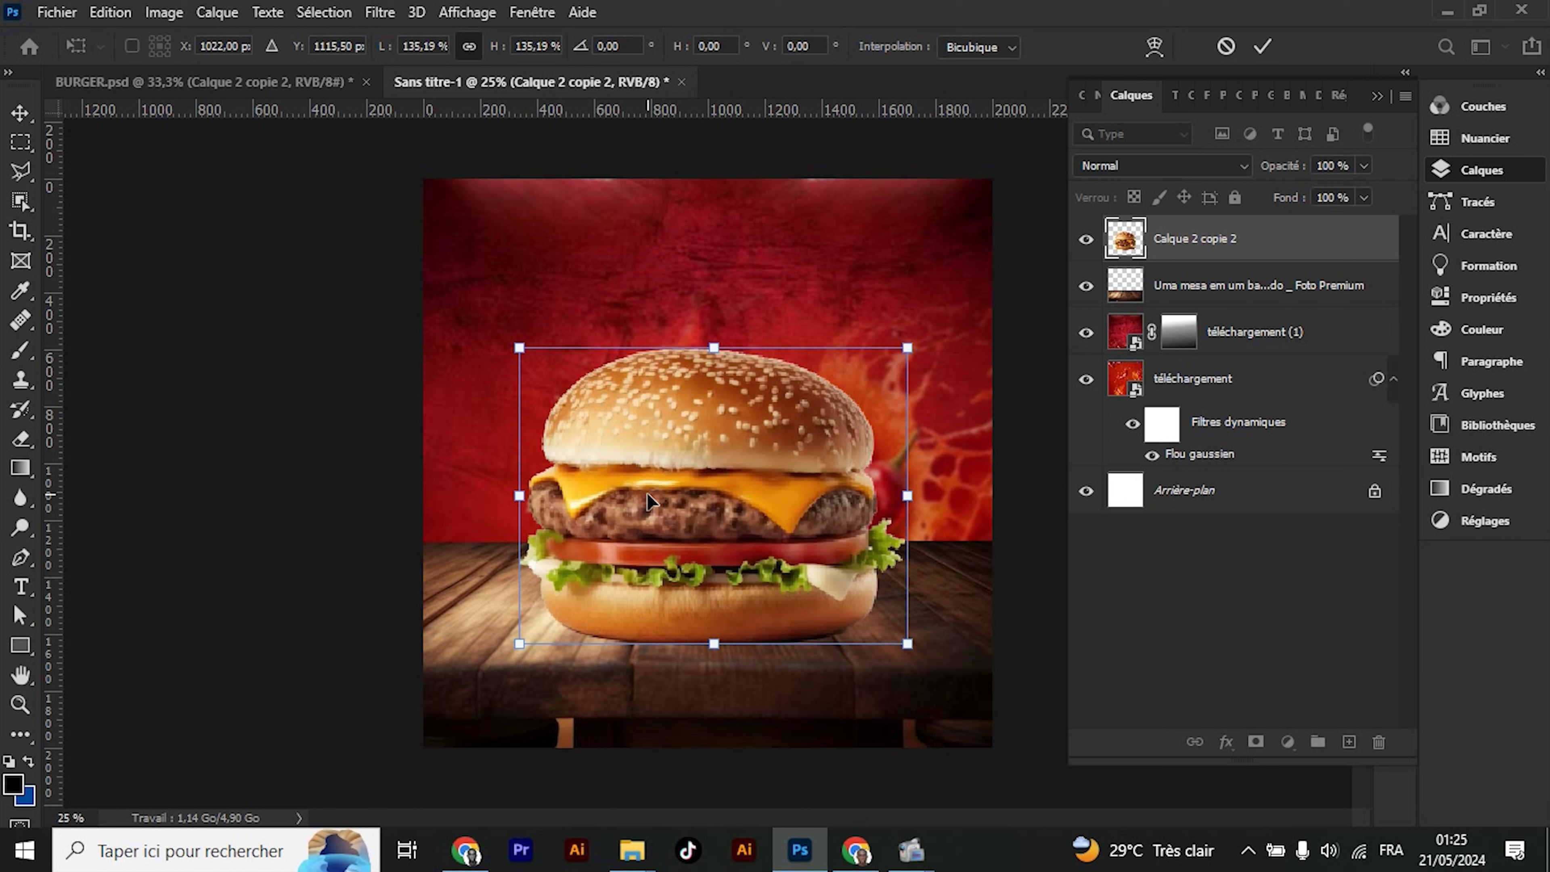
key(Return)
Add a new empty layer and move it beneath the burger layer
click(446, 485)
click(699, 412)
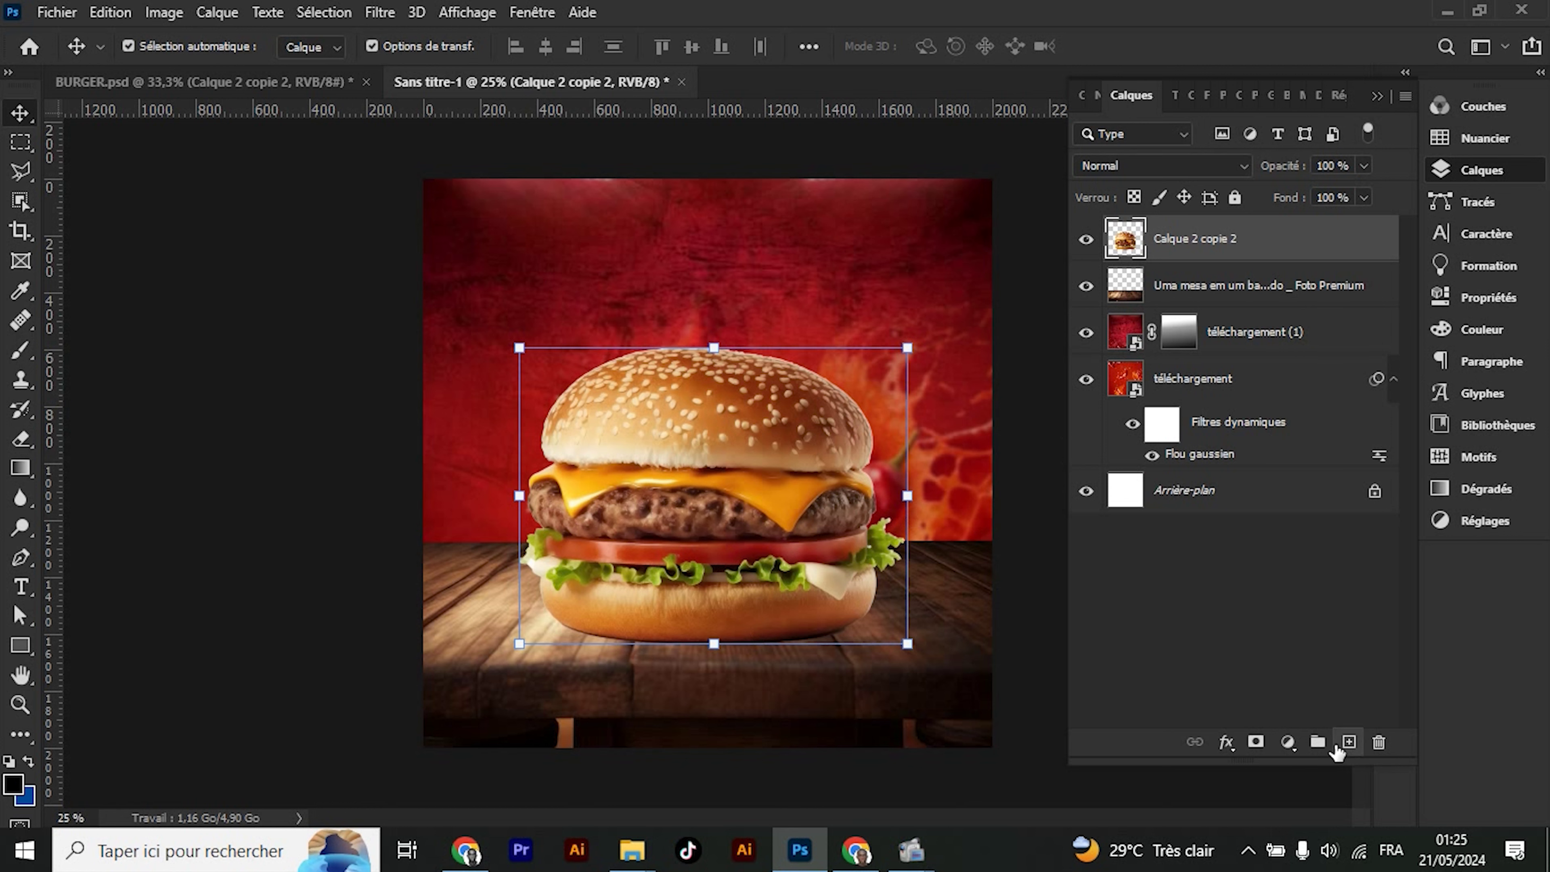
click(1349, 742)
drag(1190, 243, 1190, 308)
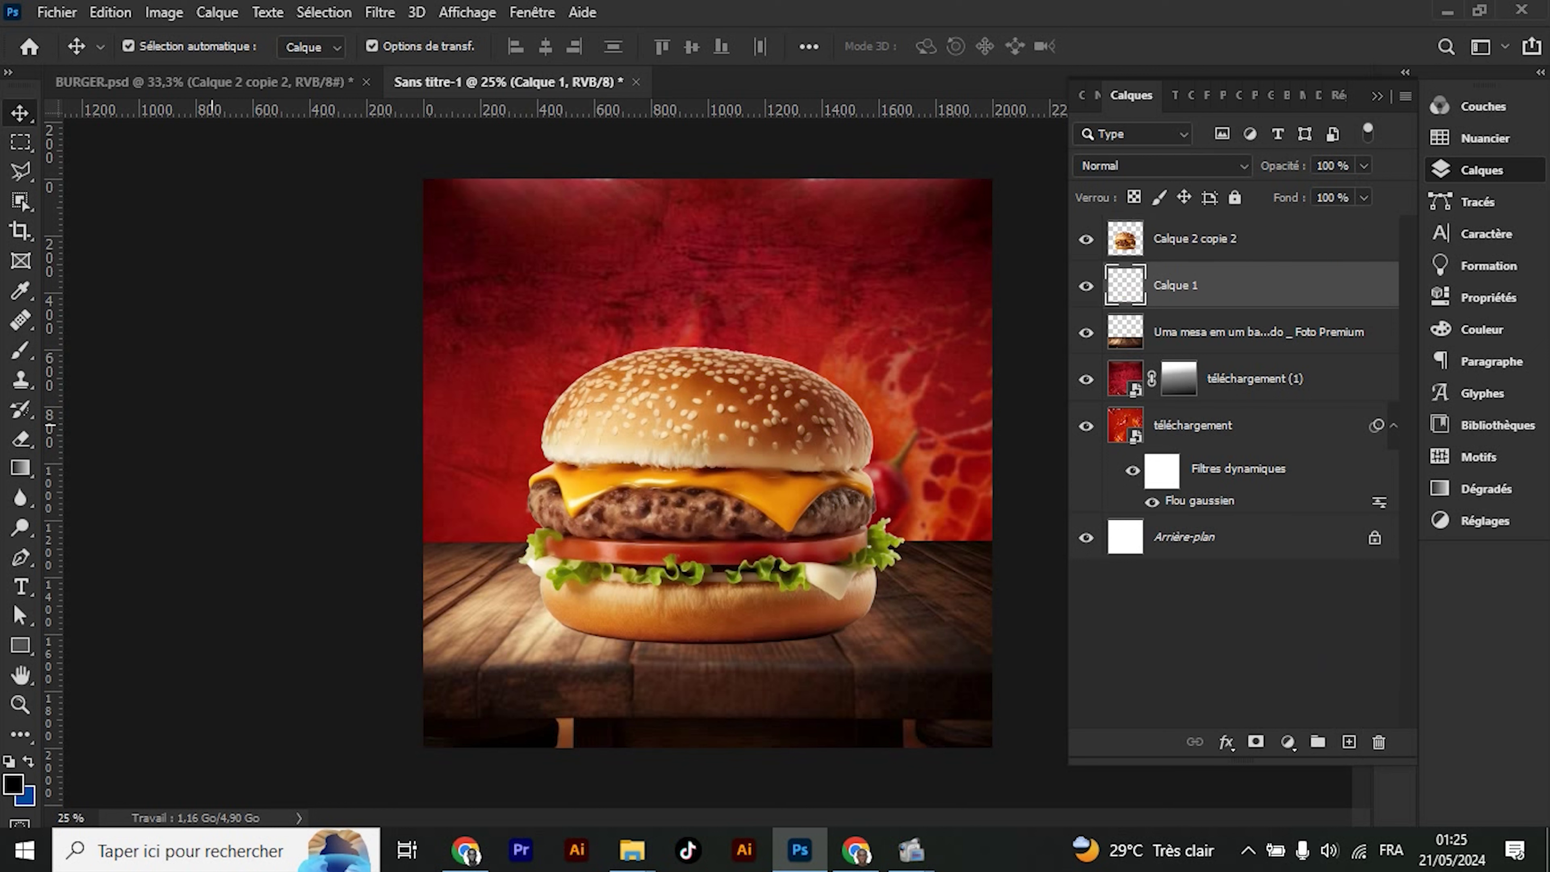
Set up the Brush with a 0° angle and a flattened, thin elliptical tip
click(20, 354)
click(162, 46)
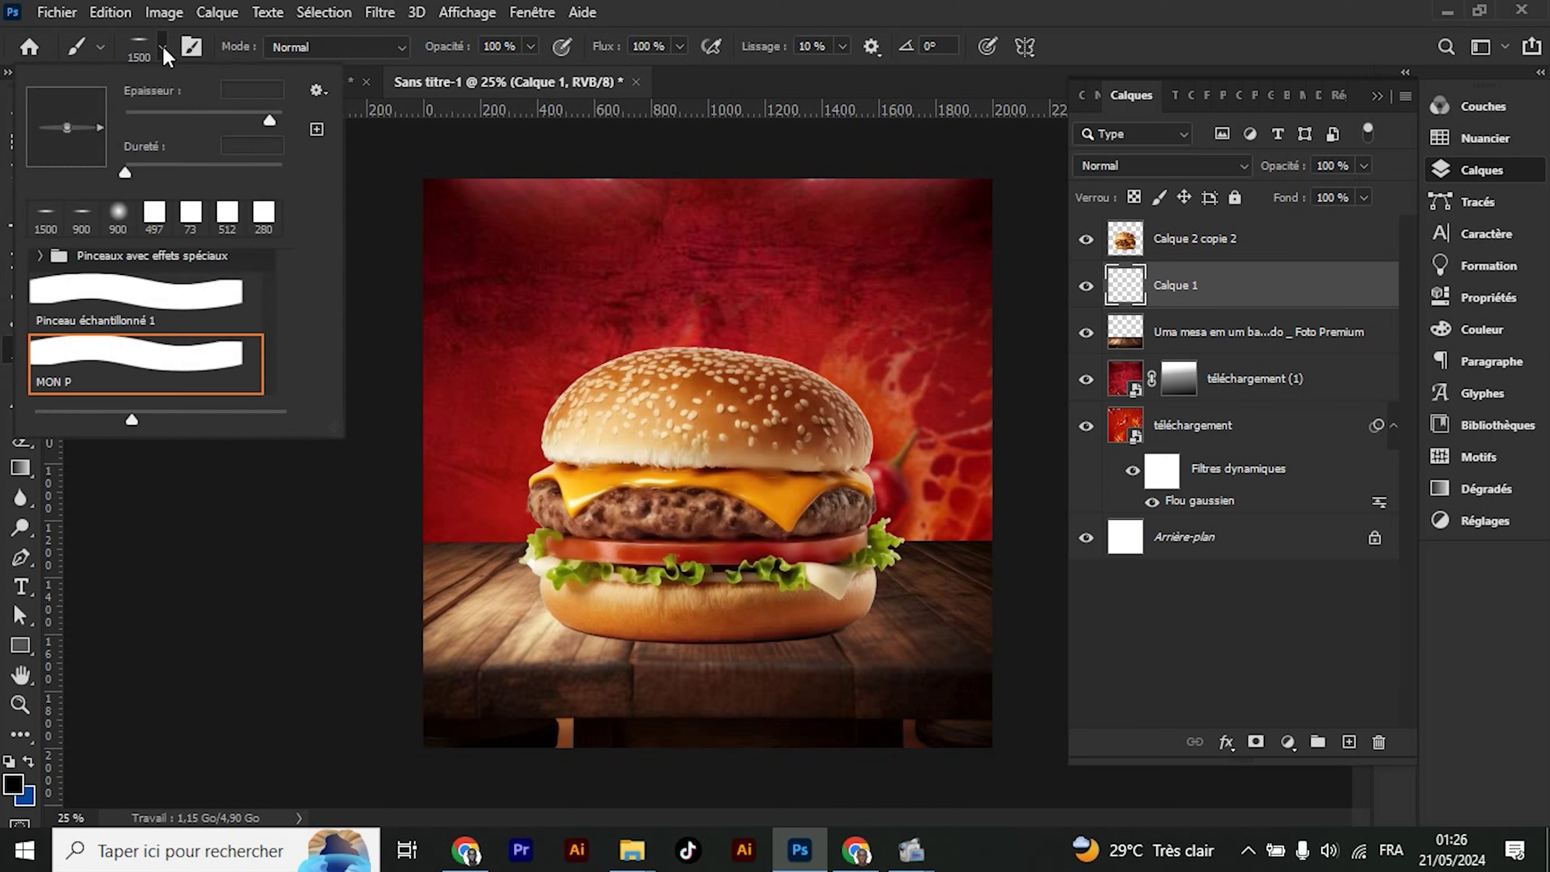
drag(76, 122, 86, 117)
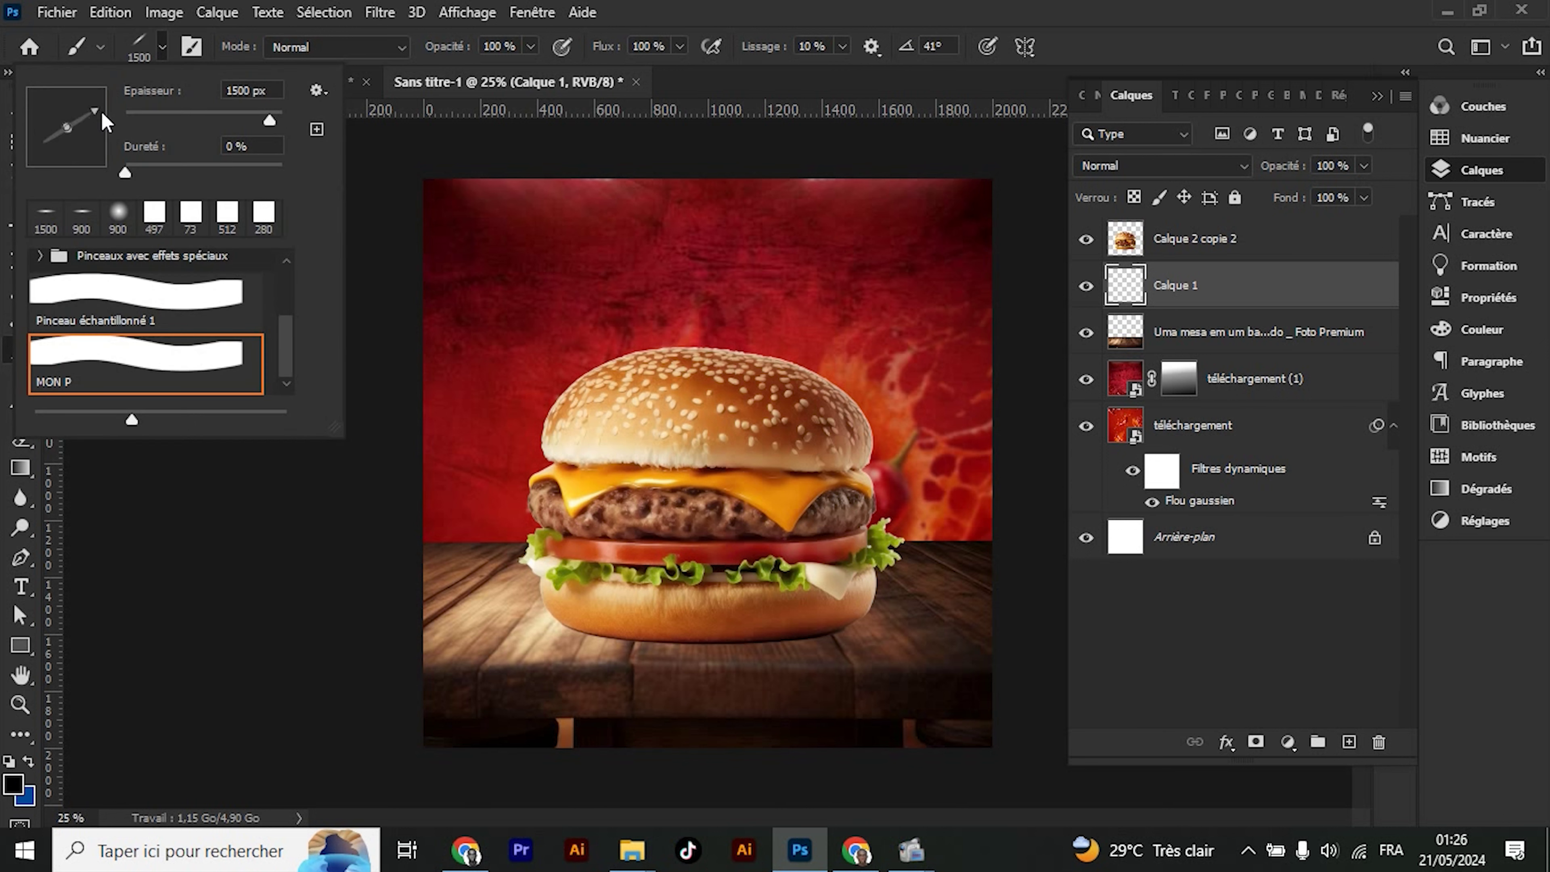
mouse_move(102, 114)
mouse_down()
mouse_move(101, 133)
mouse_move(64, 105)
mouse_up()
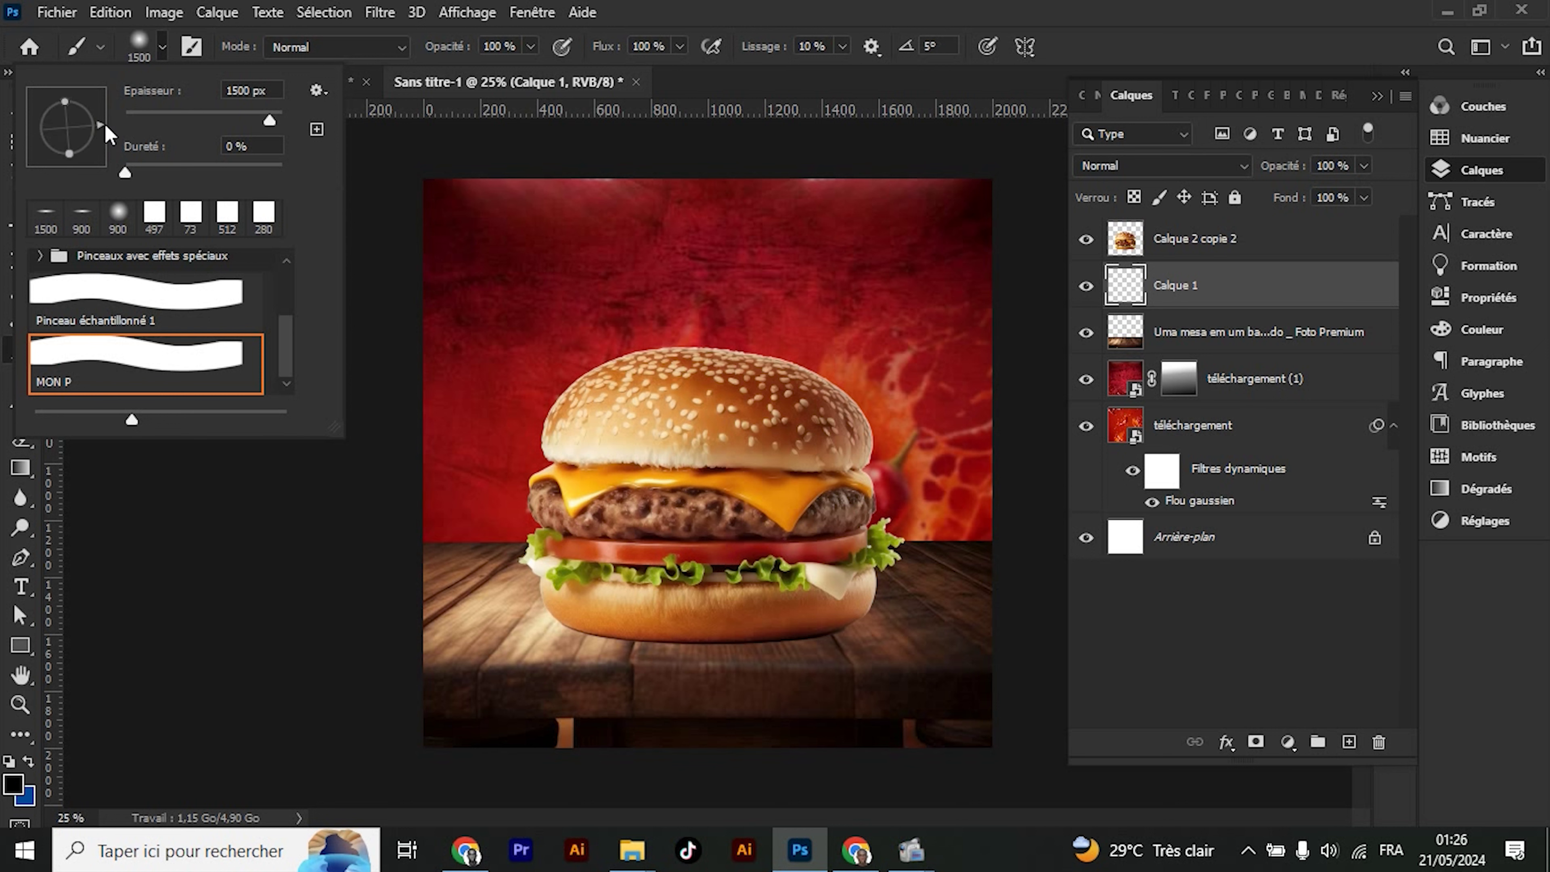
click(940, 45)
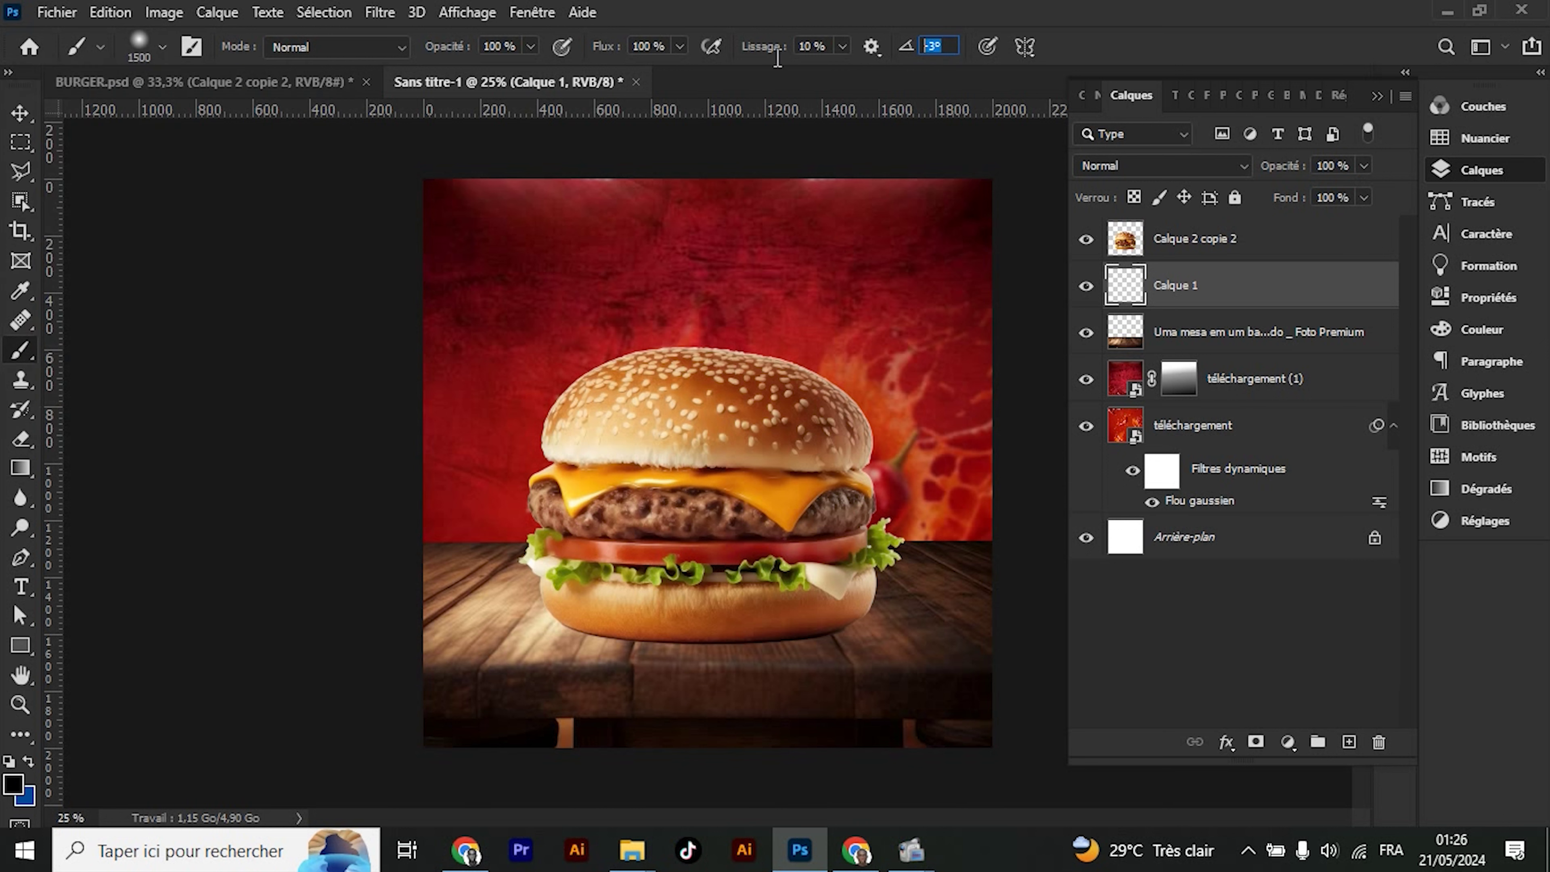
text(0)
key(Return)
click(103, 48)
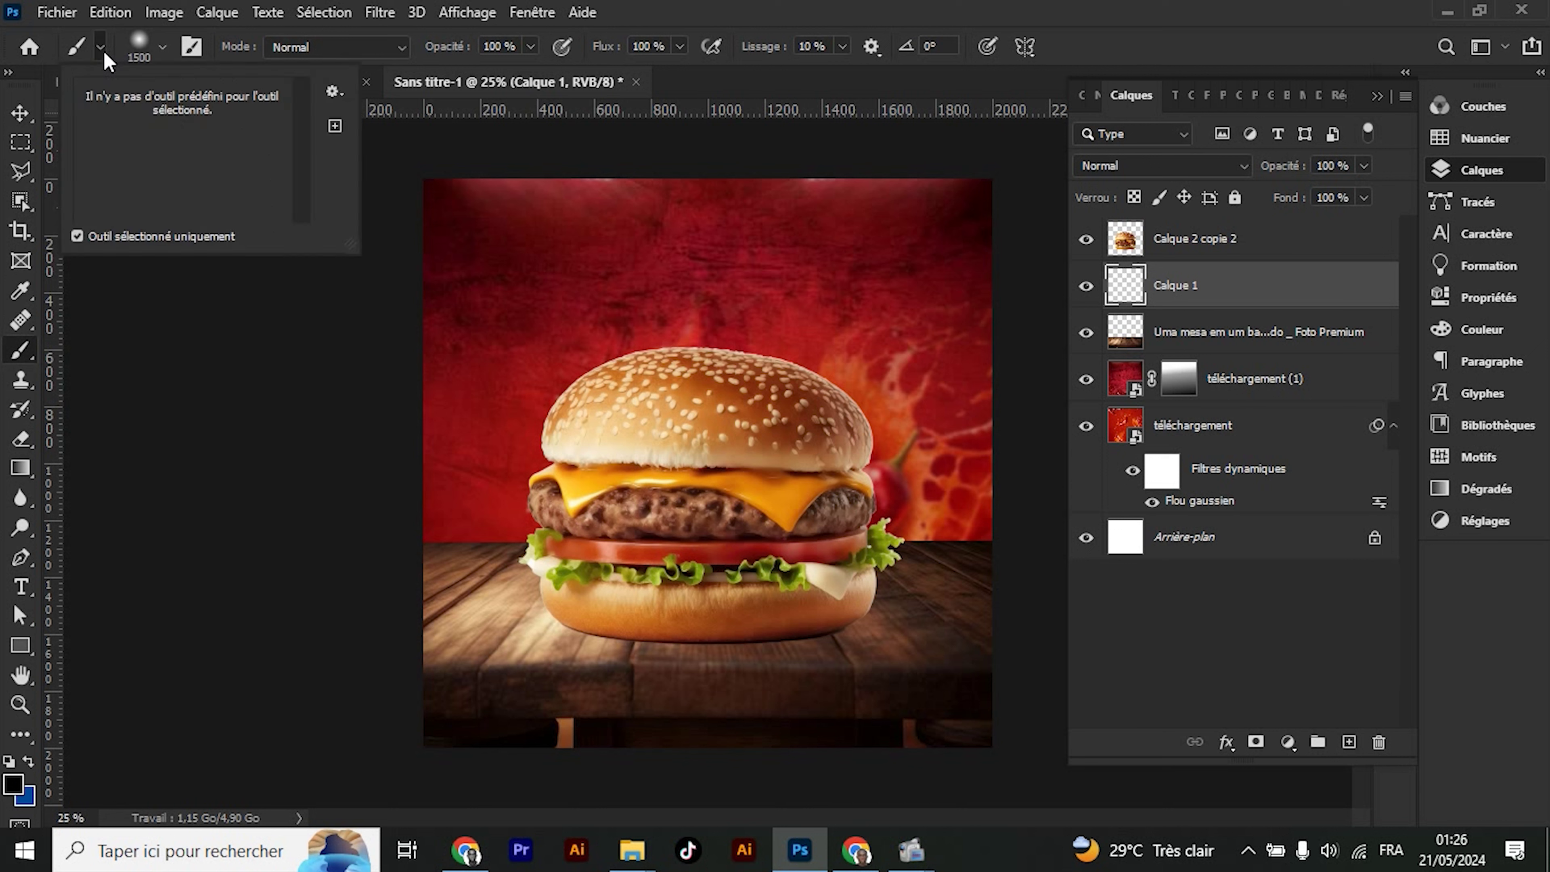
click(138, 40)
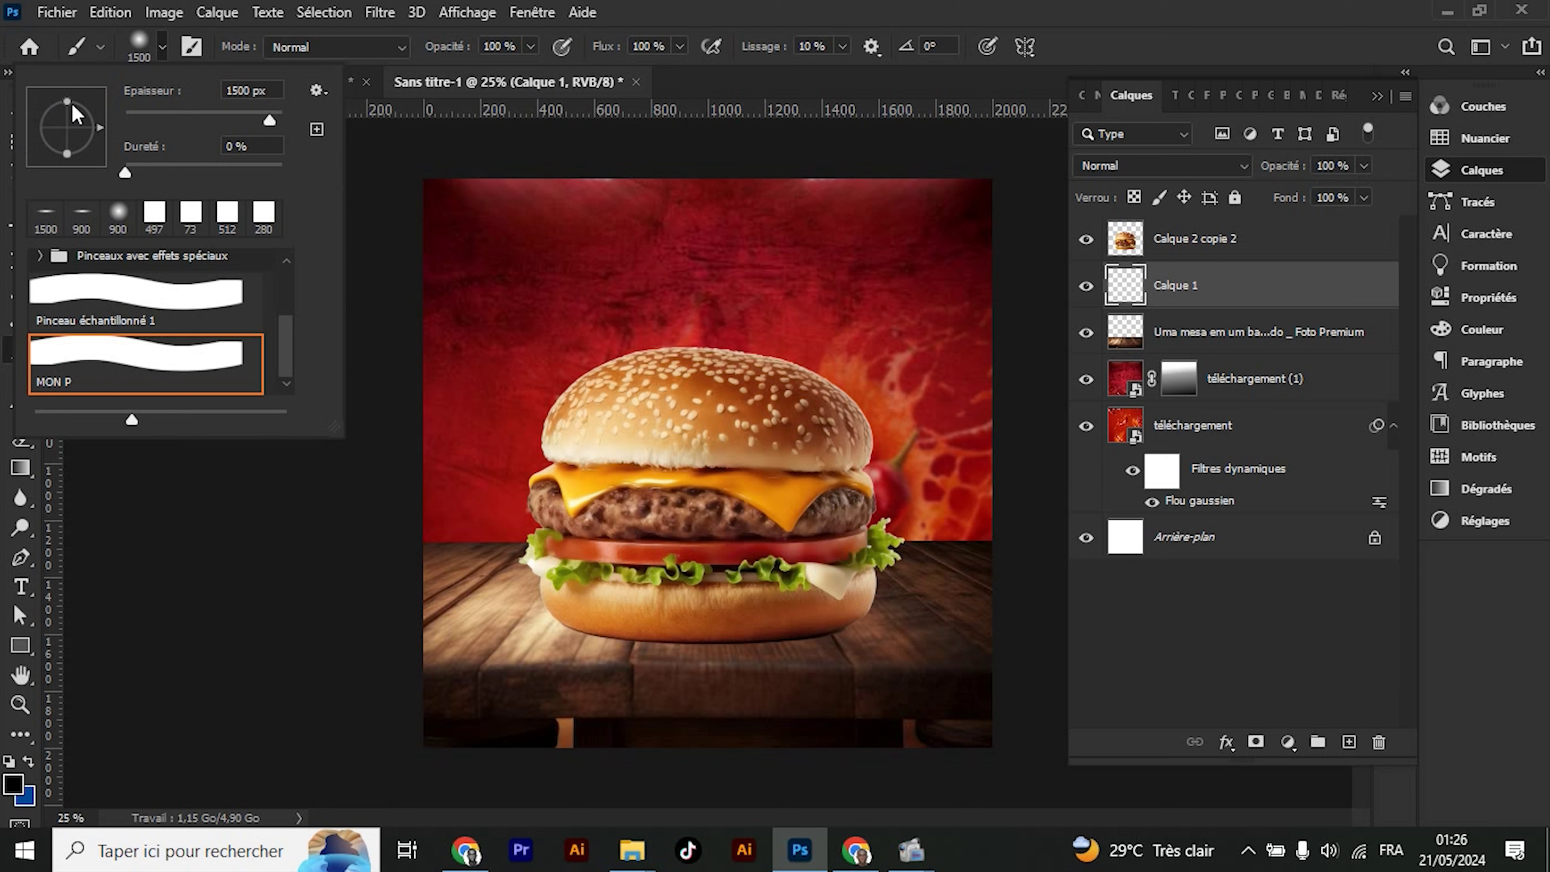
drag(77, 138, 74, 125)
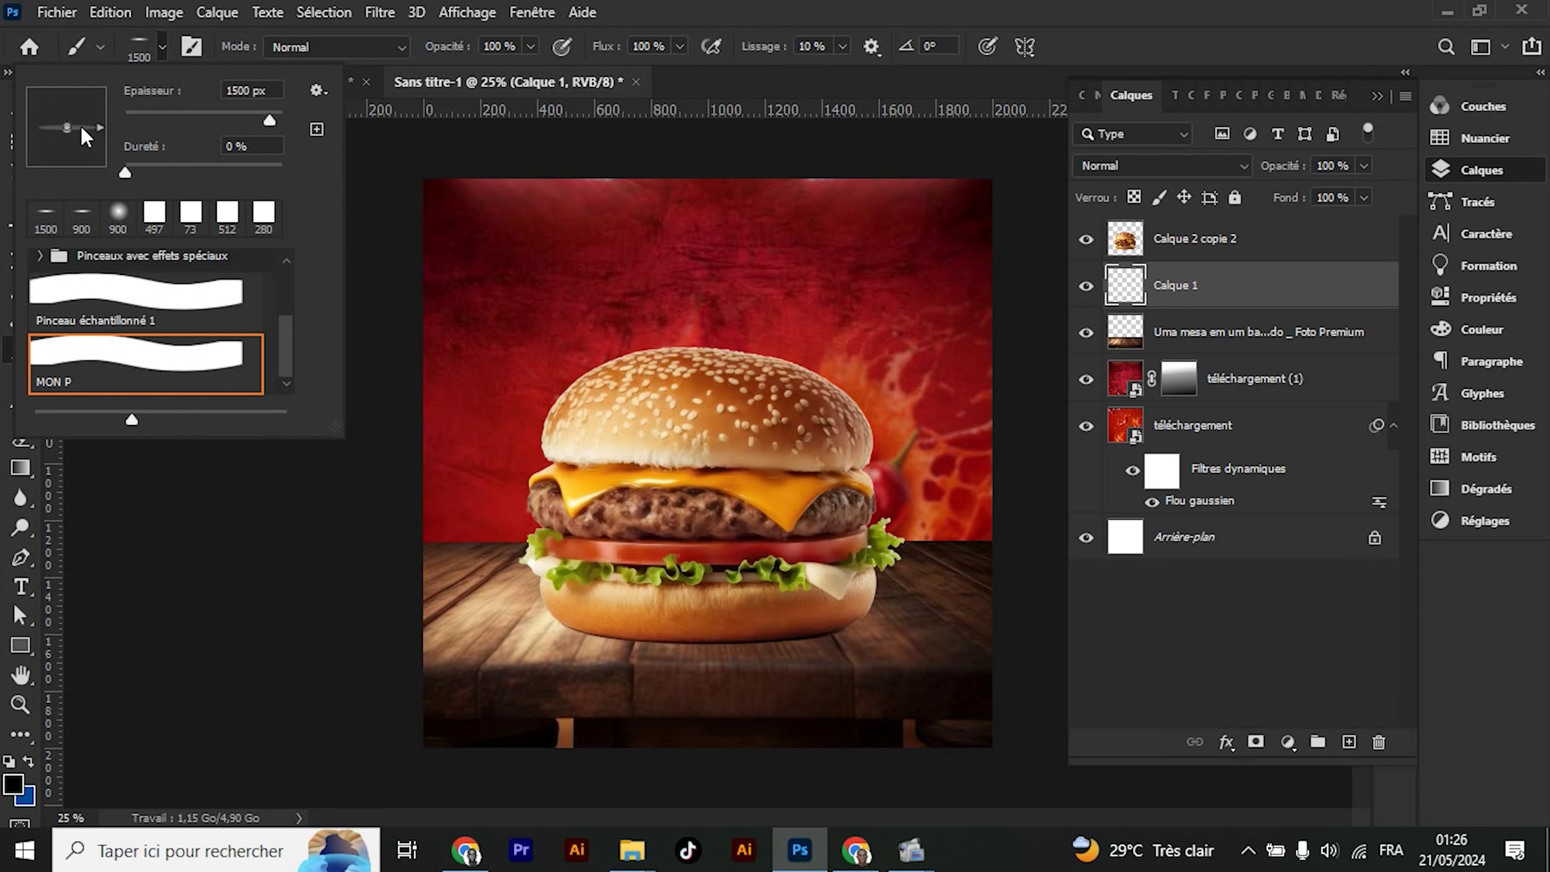
Set the foreground colour to black and paint a flat shadow under the bun
click(143, 15)
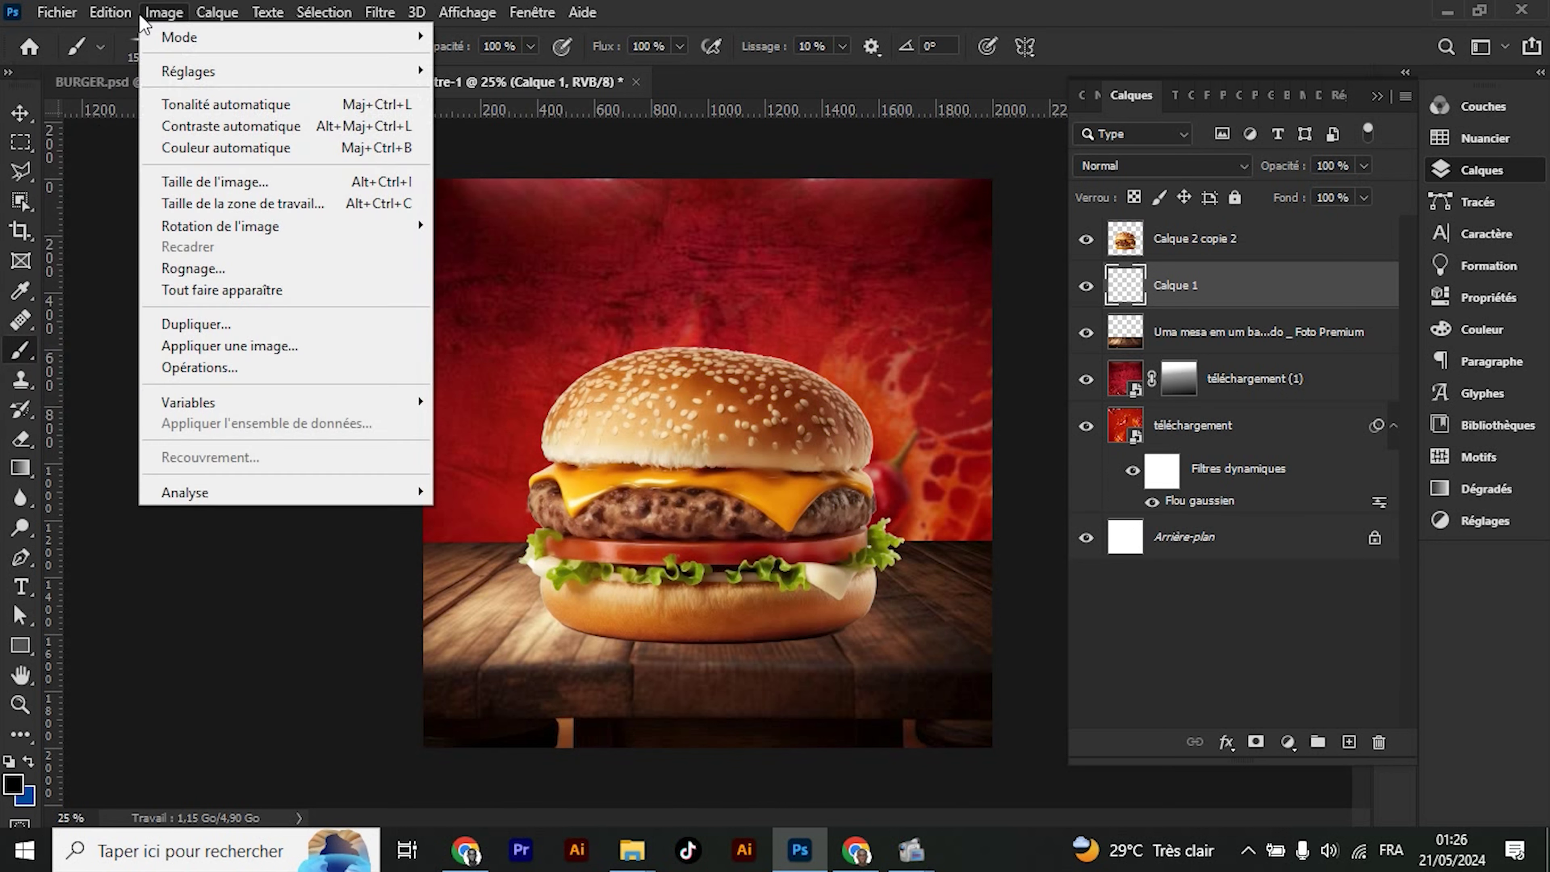
key(Left)
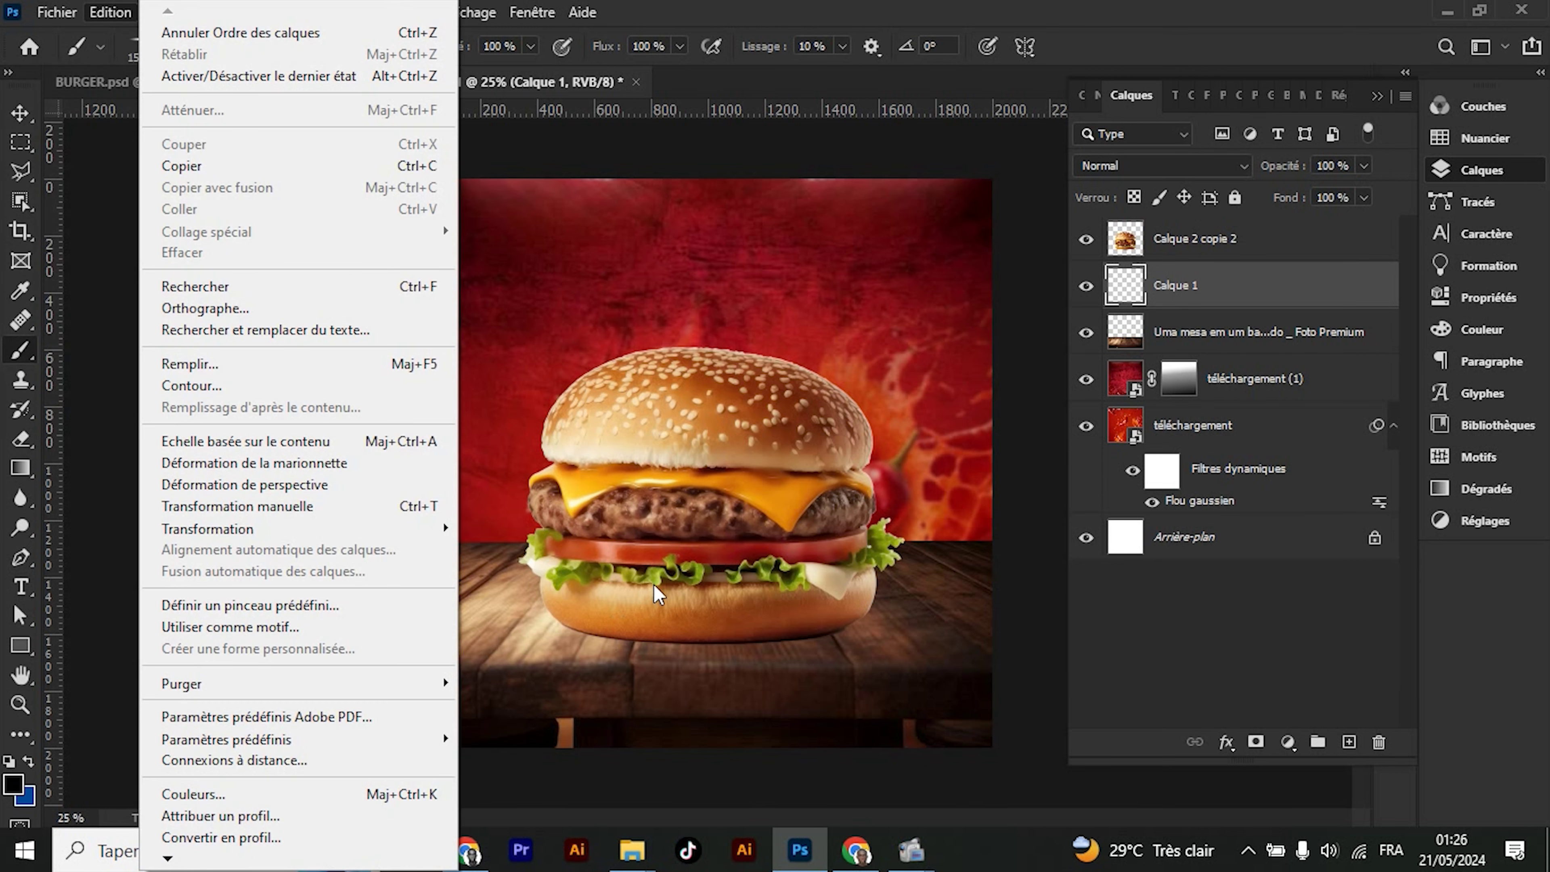
key(Escape)
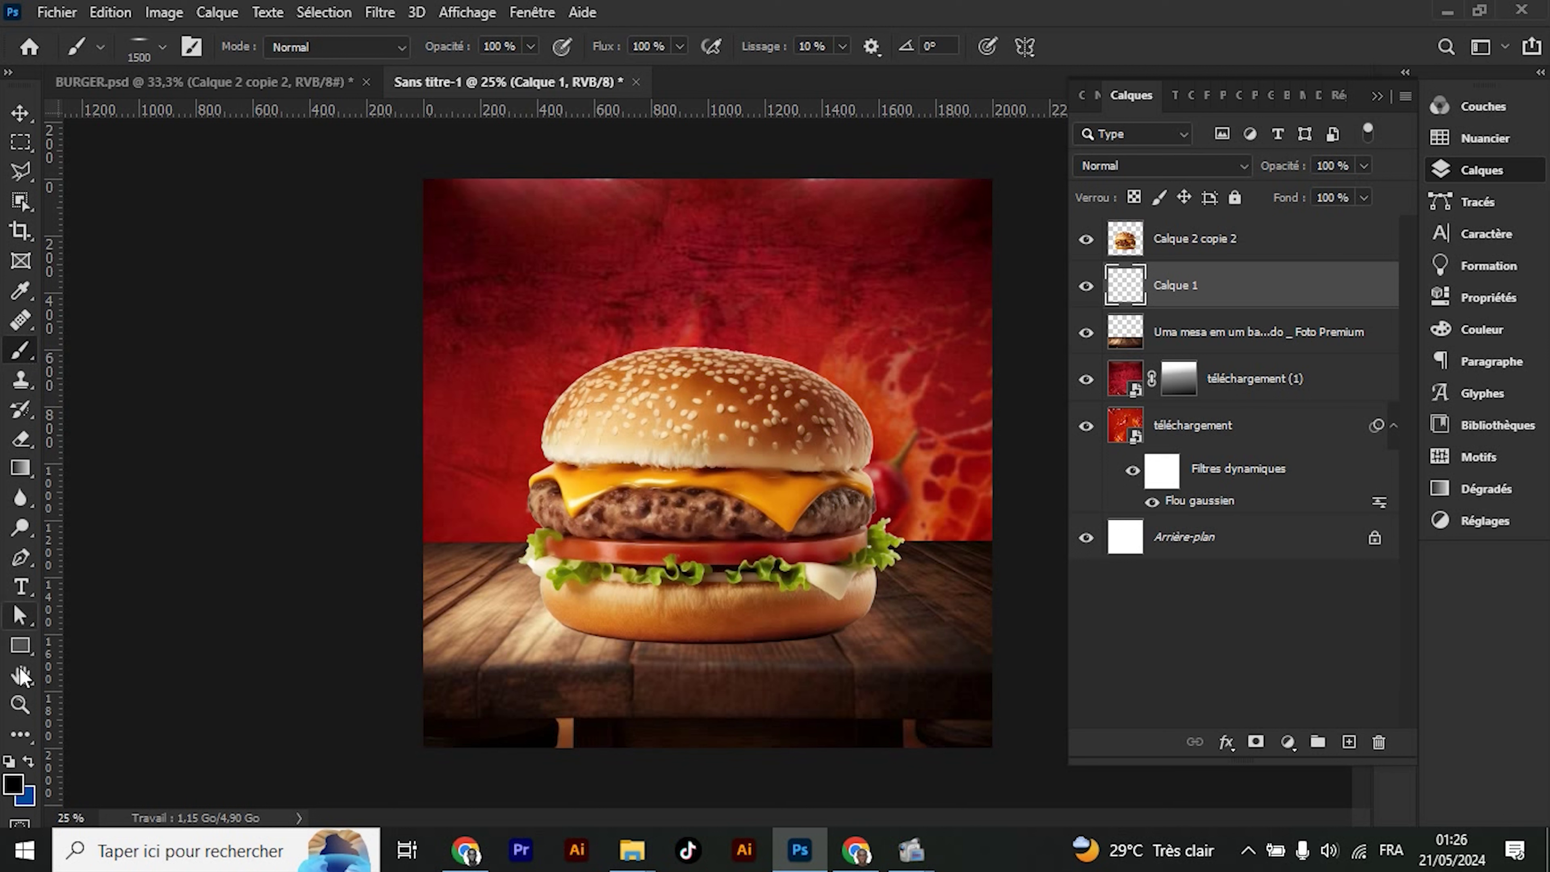
click(12, 786)
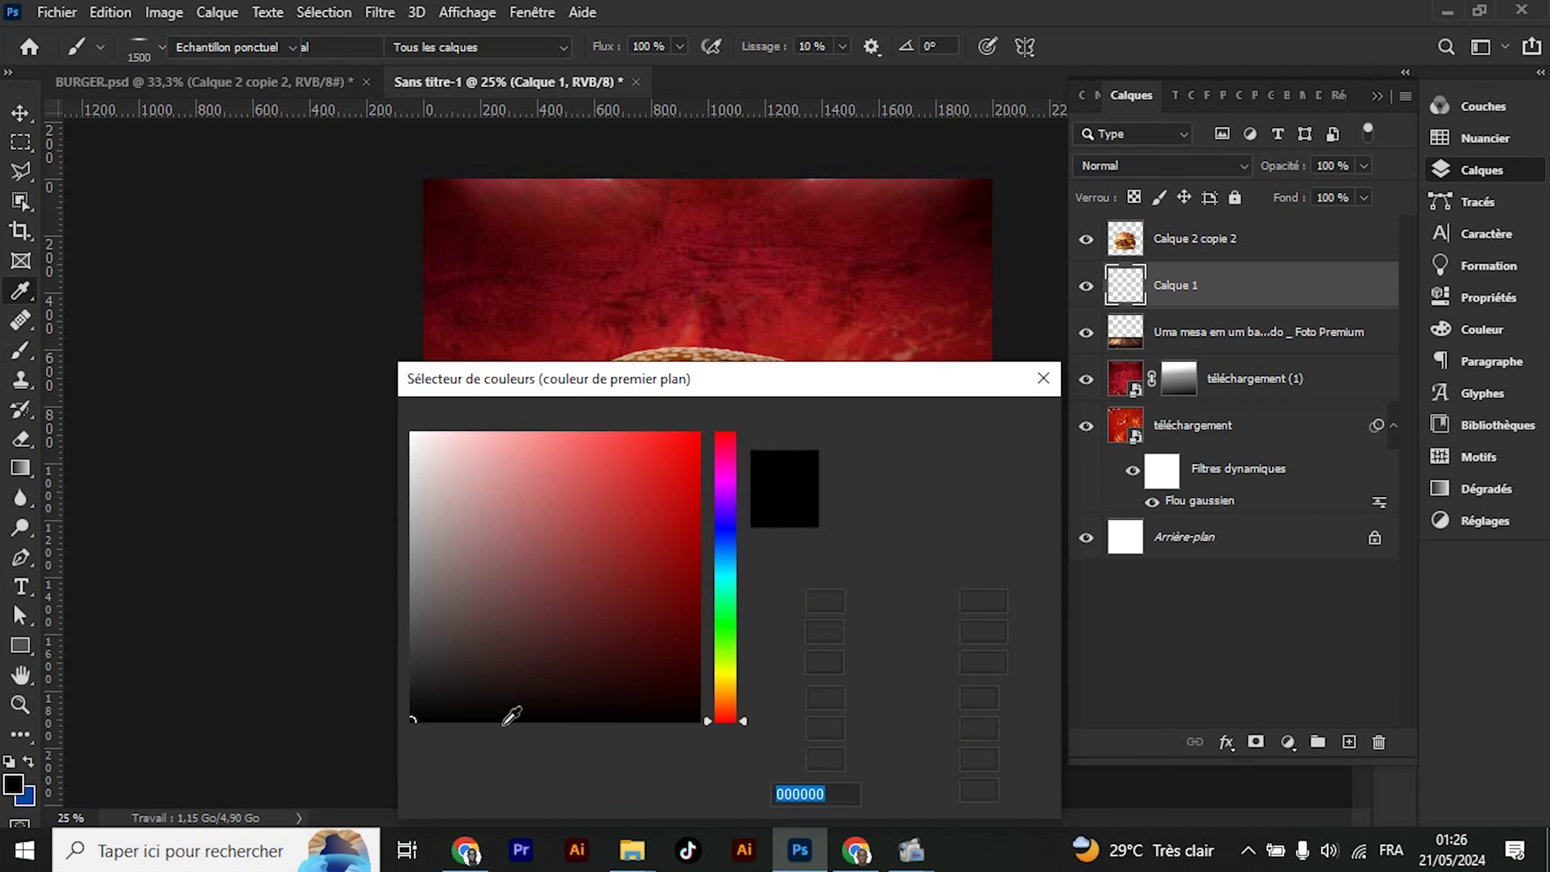
click(965, 423)
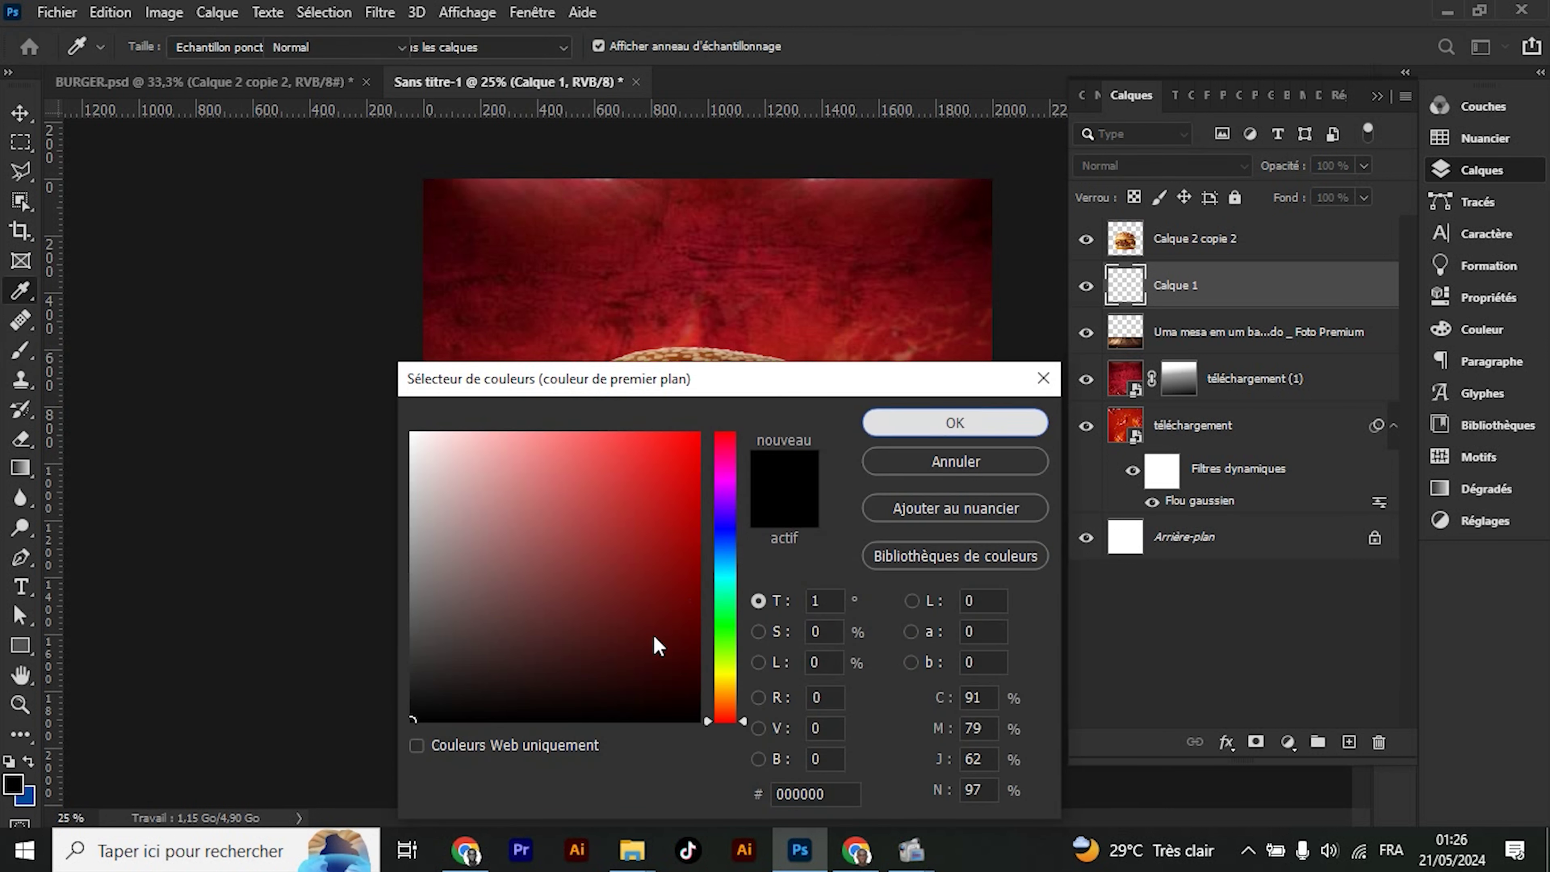
key(b)
click(675, 643)
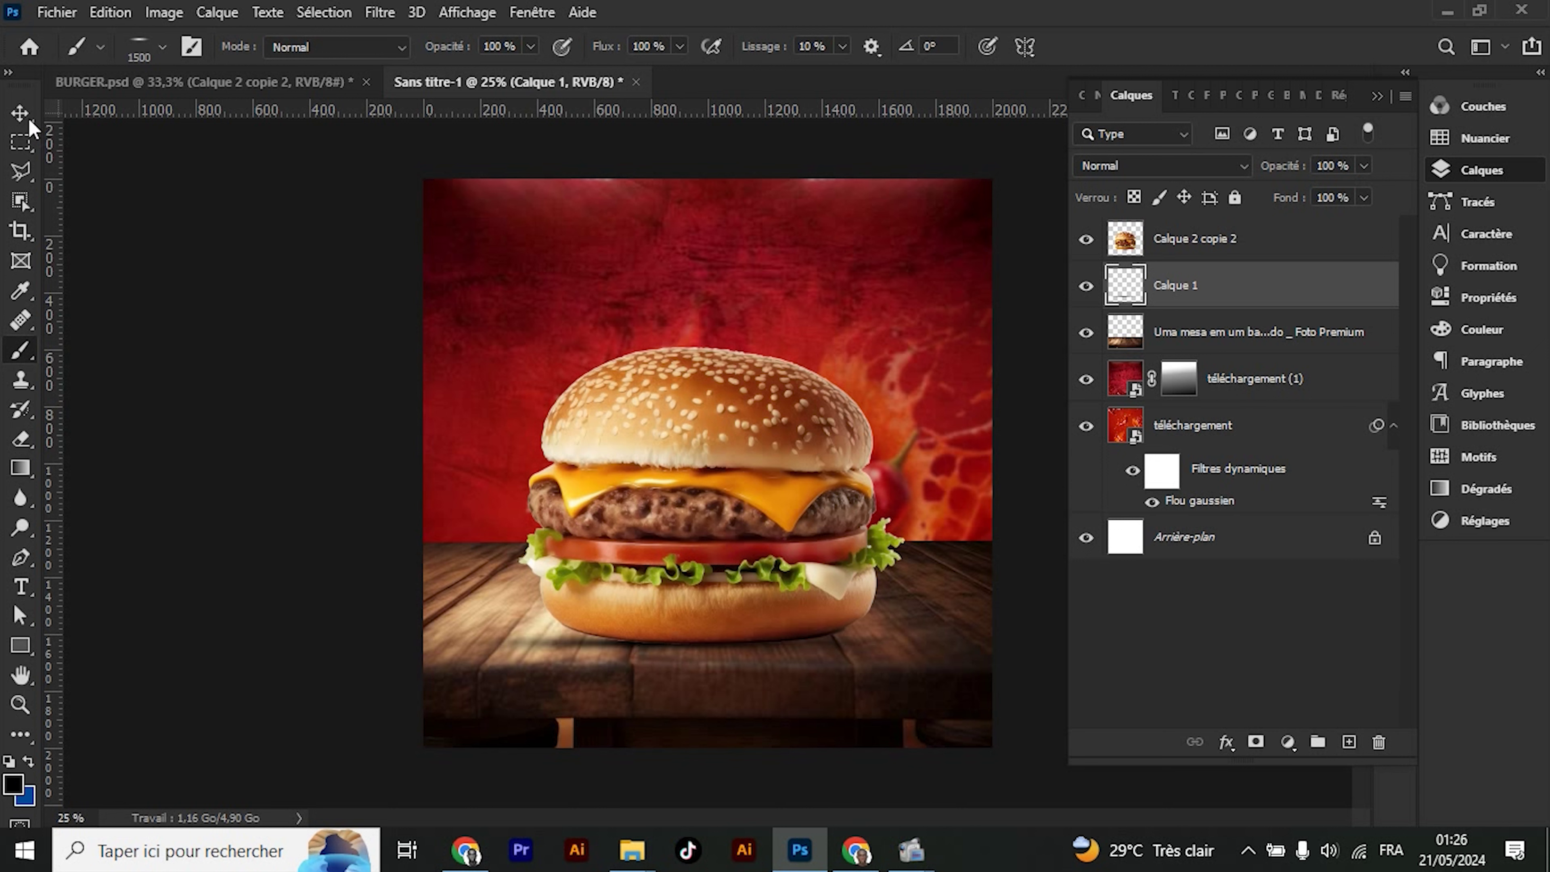
Raise the burger slightly and shift the shadow line 48 px left and up beneath the bun
key(v)
mouse_move(759, 511)
mouse_down()
mouse_move(753, 456)
mouse_move(760, 479)
mouse_up()
click(701, 649)
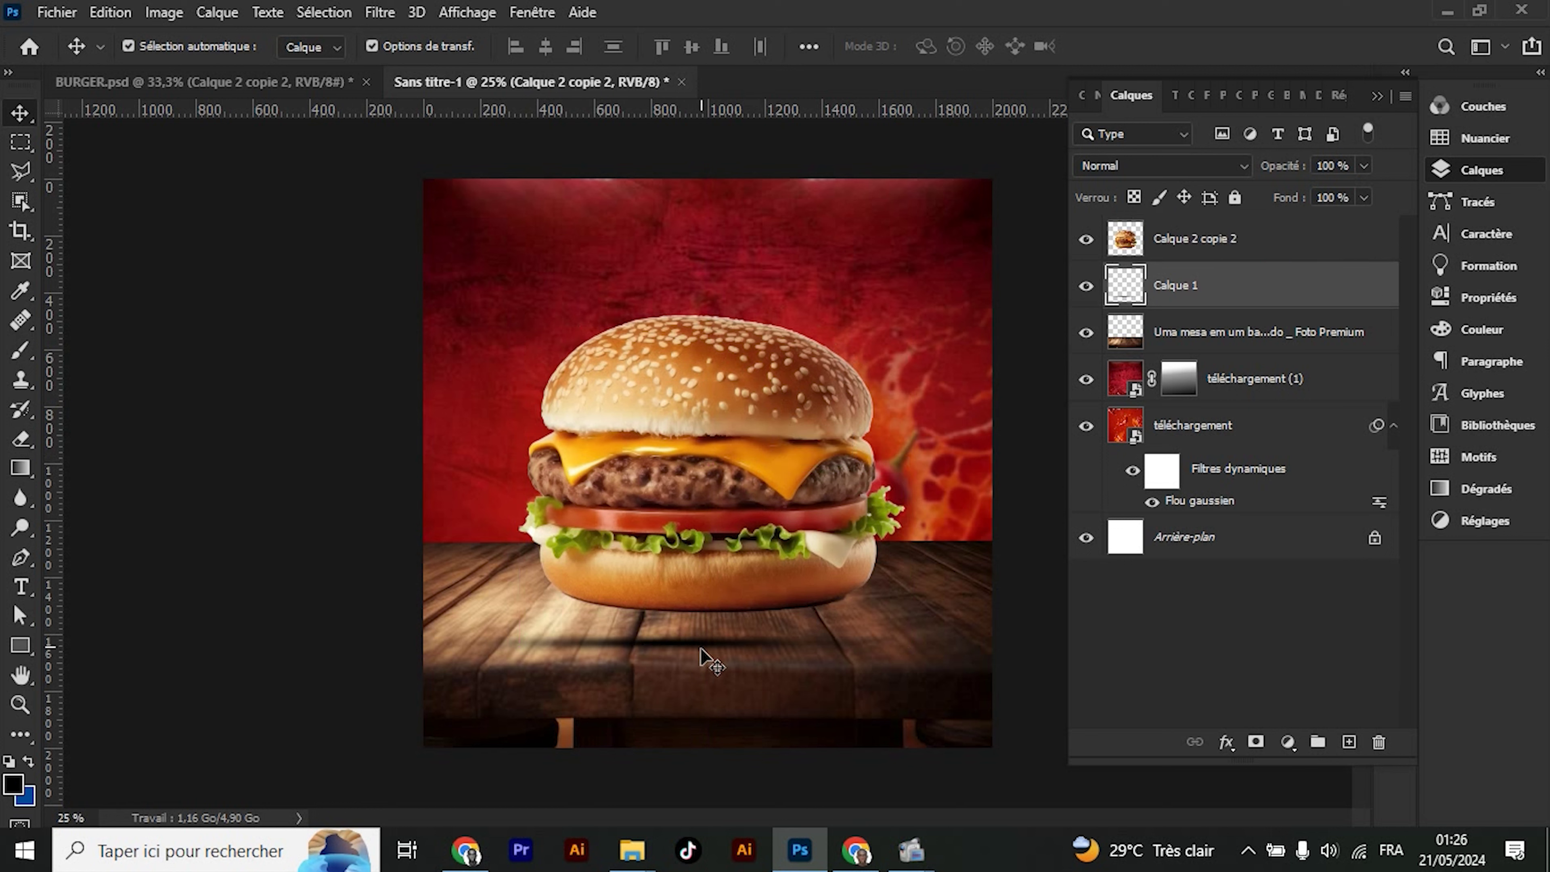
drag(701, 651, 668, 635)
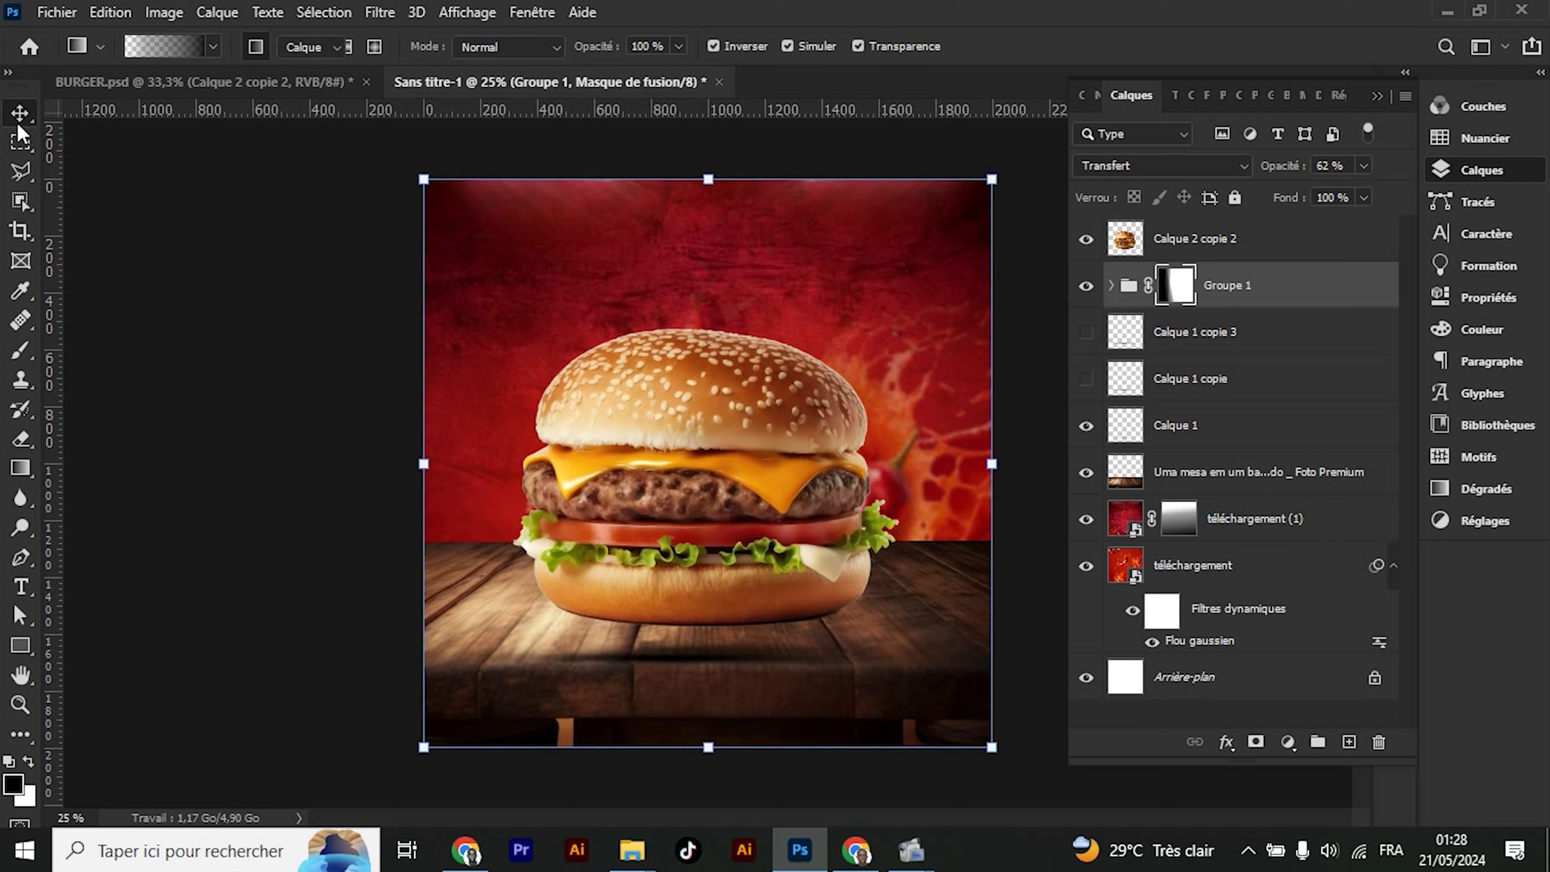
click(18, 123)
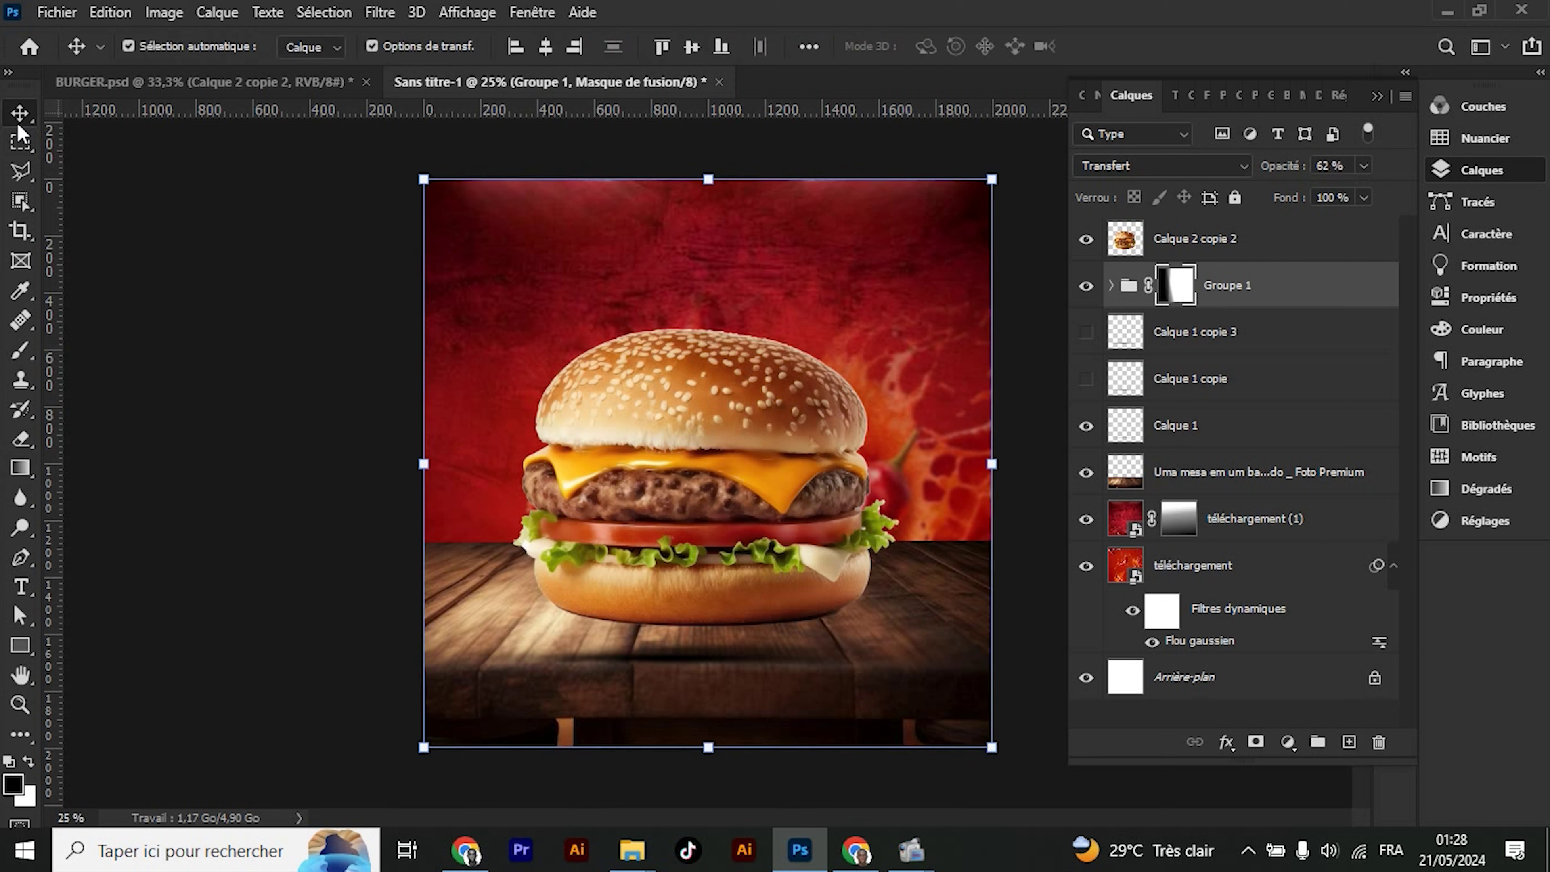
click(1179, 437)
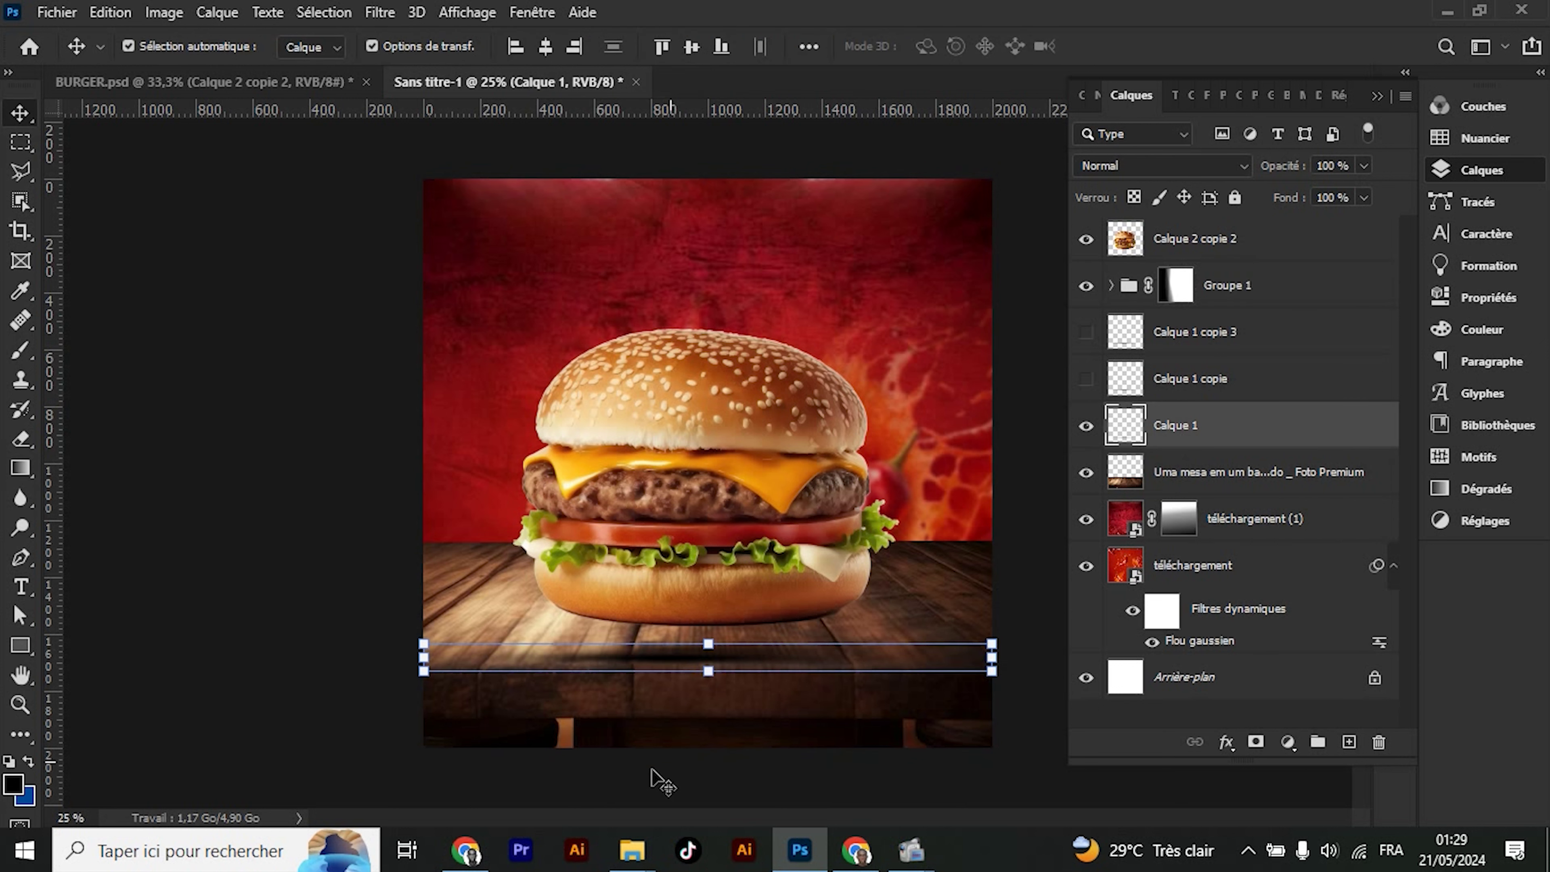
key(Up)
key(Up)
key(Up)
key(Up)
key(Up)
key(Up)
key(Up)
key(Up)
key(Up)
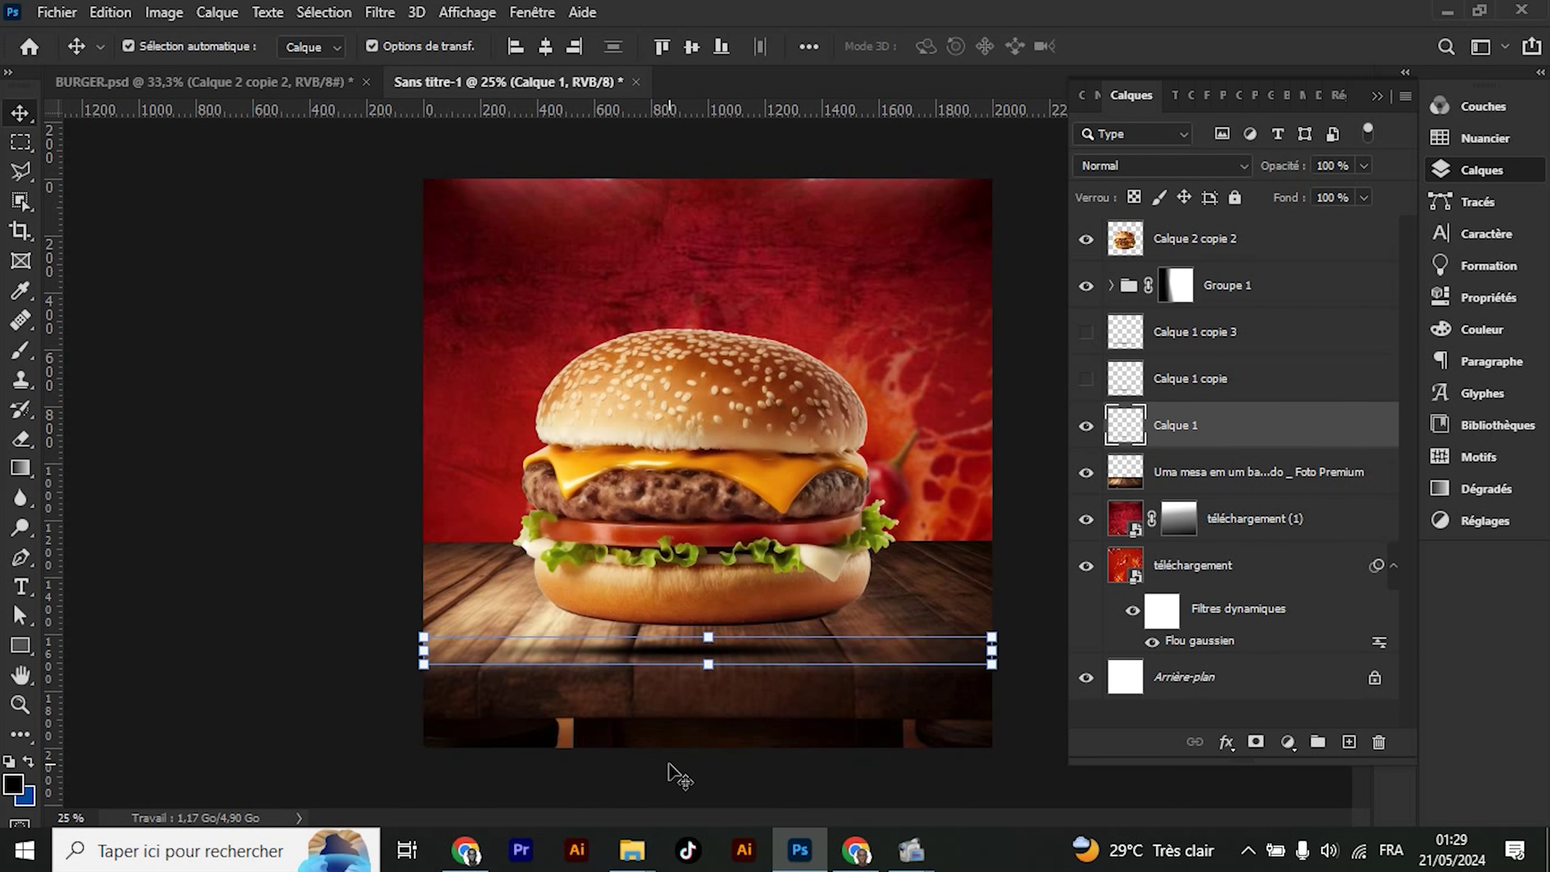
click(280, 477)
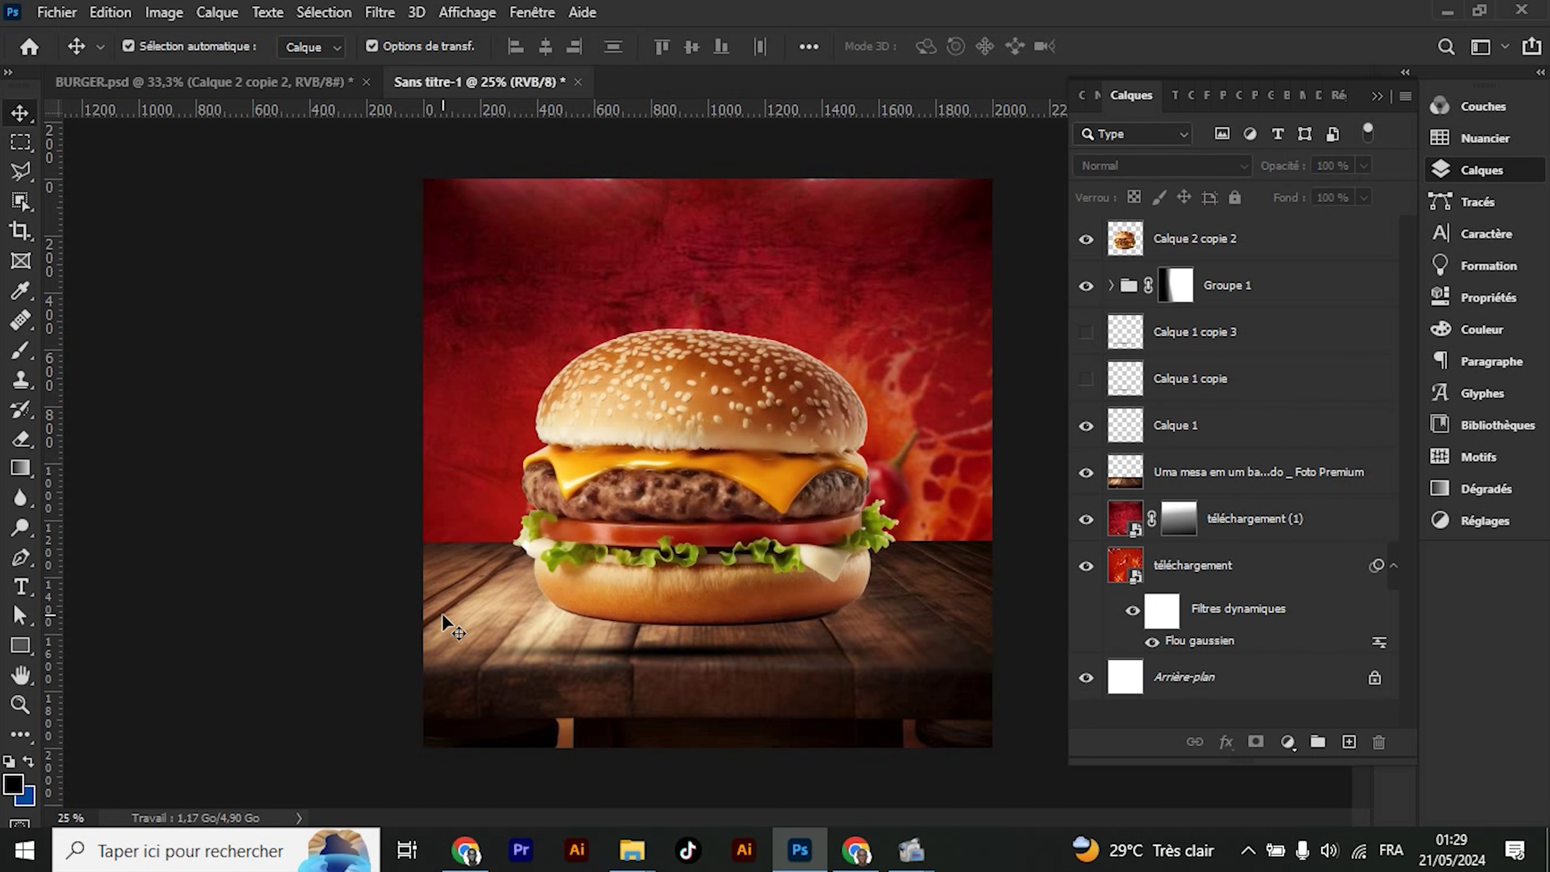
Drag the flames from the BURGER poster into the new design
click(209, 92)
mouse_move(858, 360)
mouse_down()
mouse_move(562, 168)
mouse_move(473, 445)
mouse_move(535, 462)
mouse_up()
drag(647, 376, 739, 364)
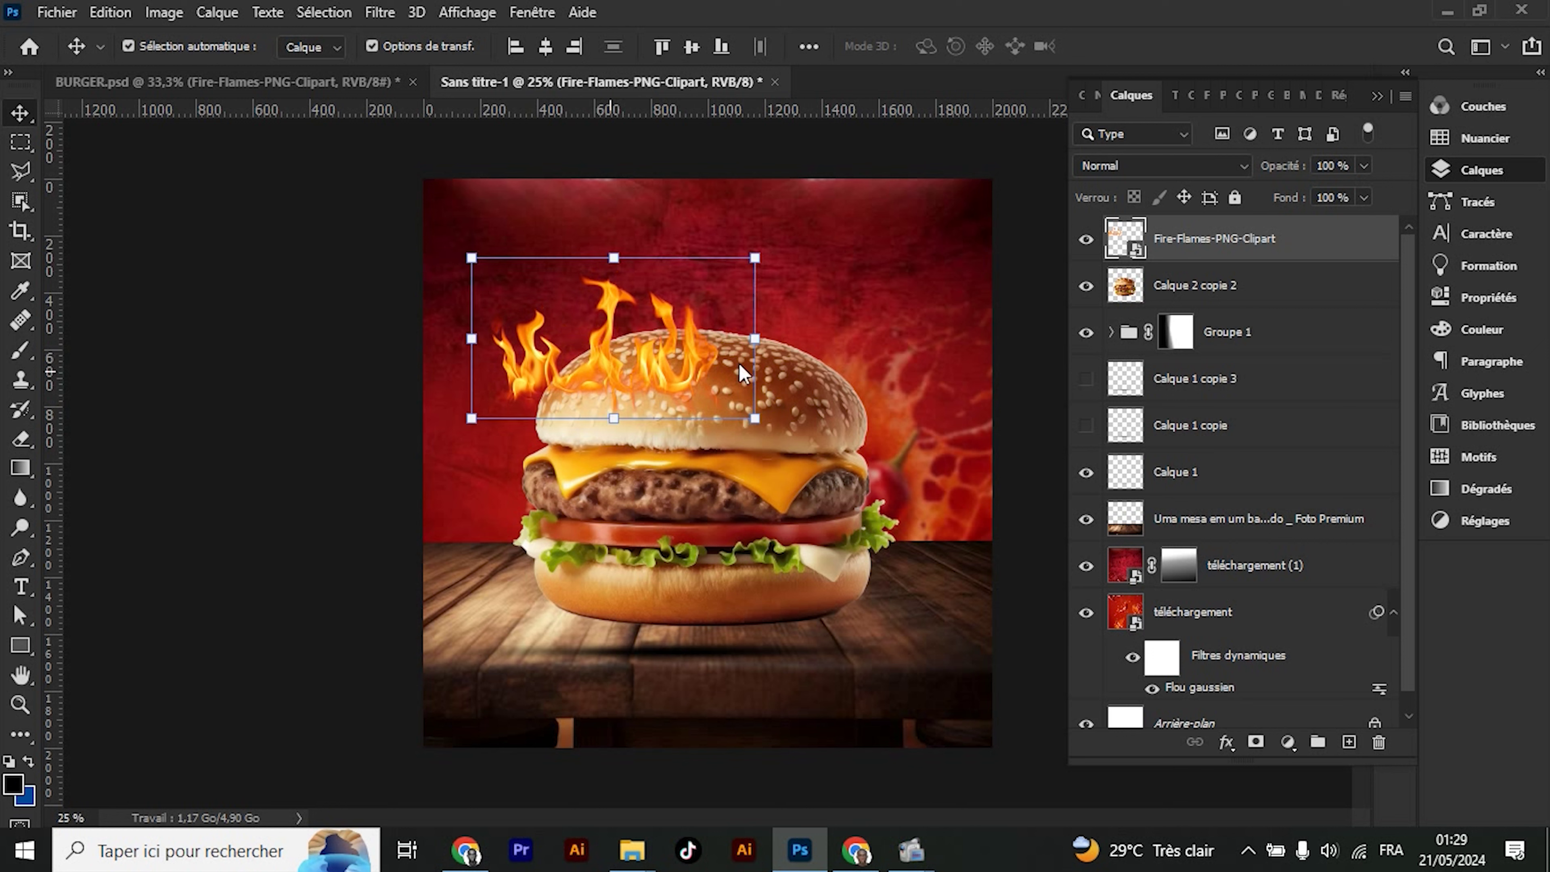
Rotate the flames 90°, shrink them, and place them on the upper left edge
click(757, 257)
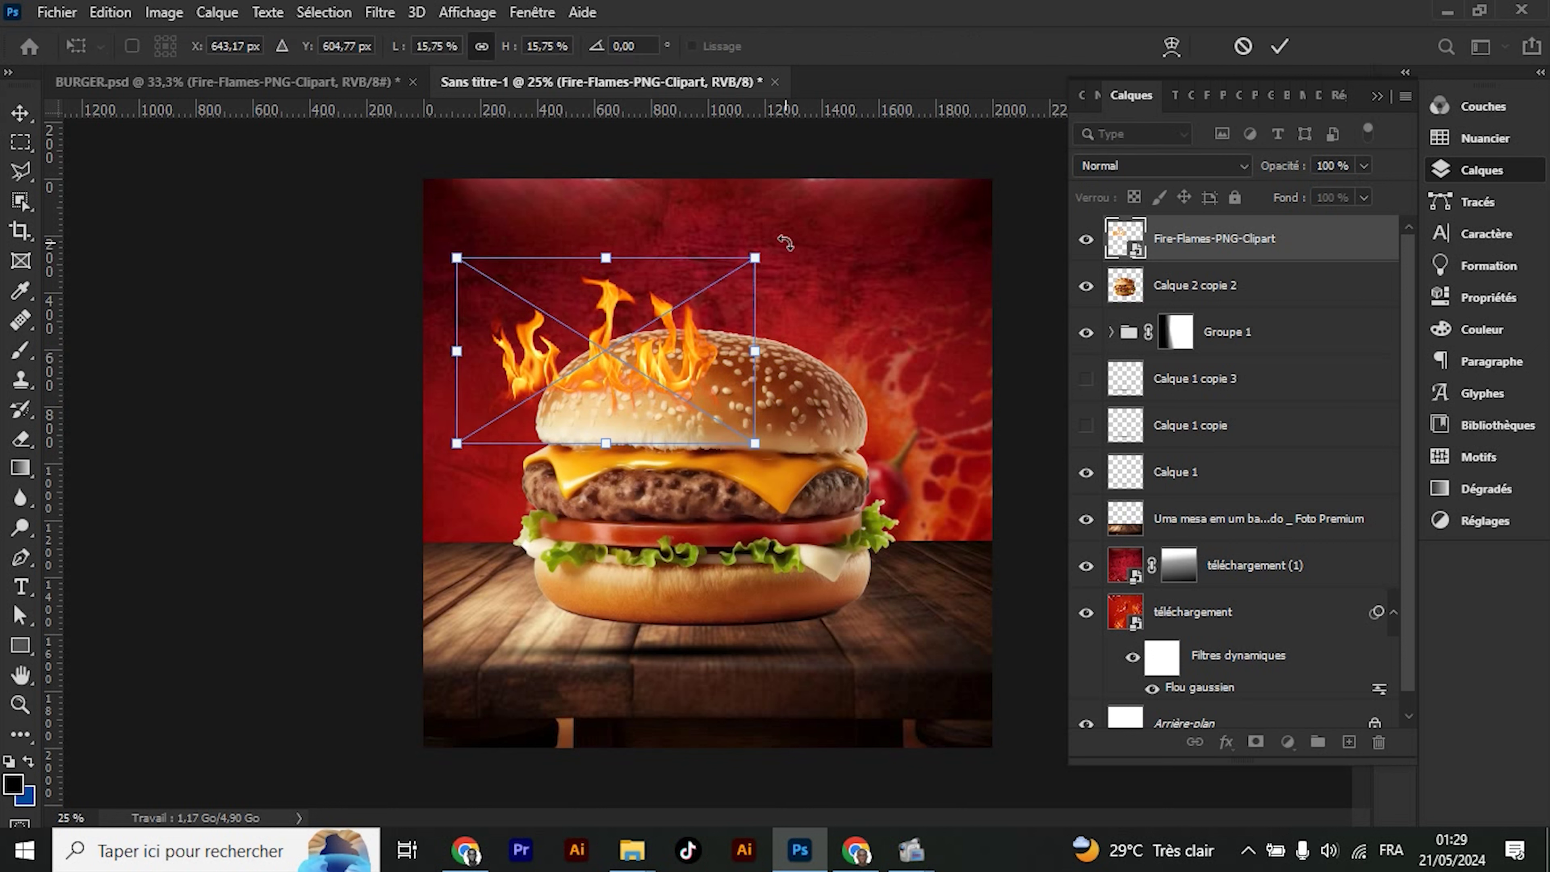
drag(785, 242, 486, 193)
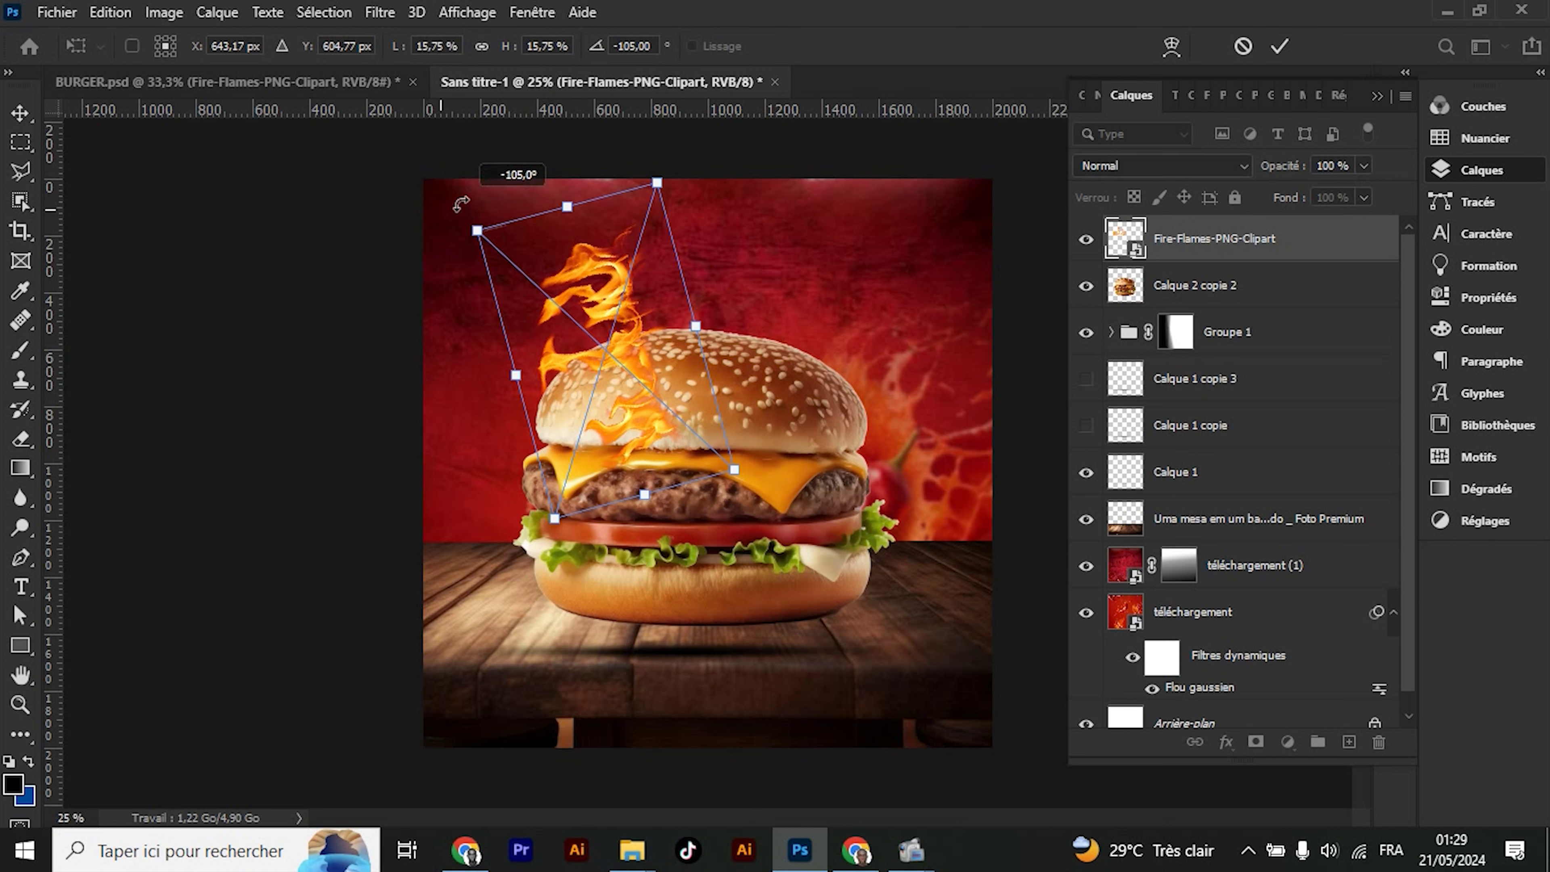
mouse_move(606, 343)
mouse_down()
mouse_move(450, 321)
mouse_move(404, 338)
mouse_up()
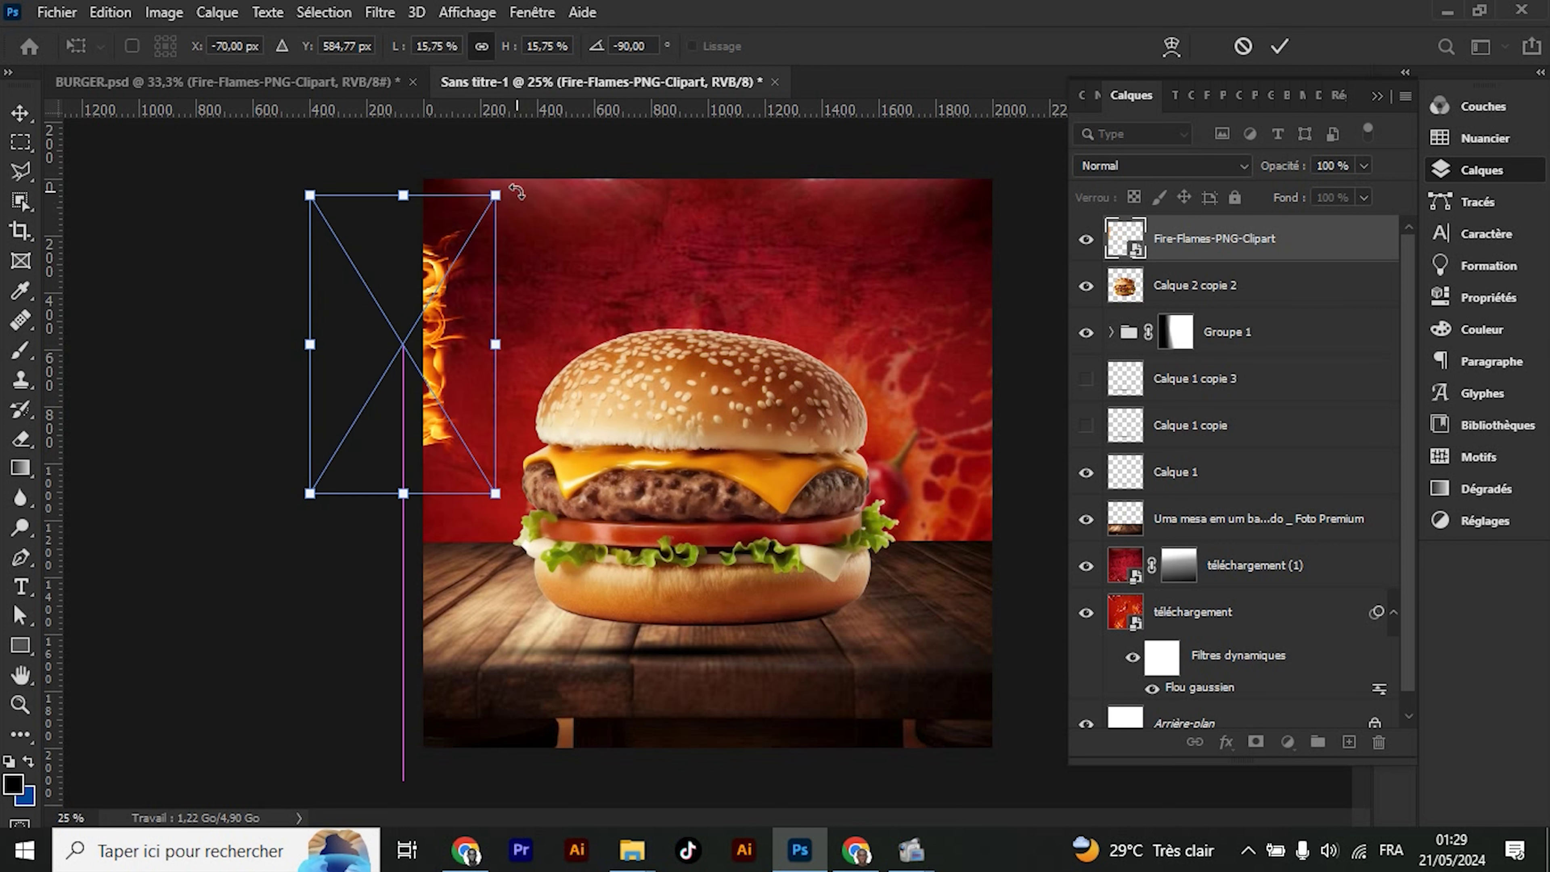
mouse_move(517, 189)
mouse_down()
mouse_move(287, 569)
mouse_move(243, 550)
mouse_up()
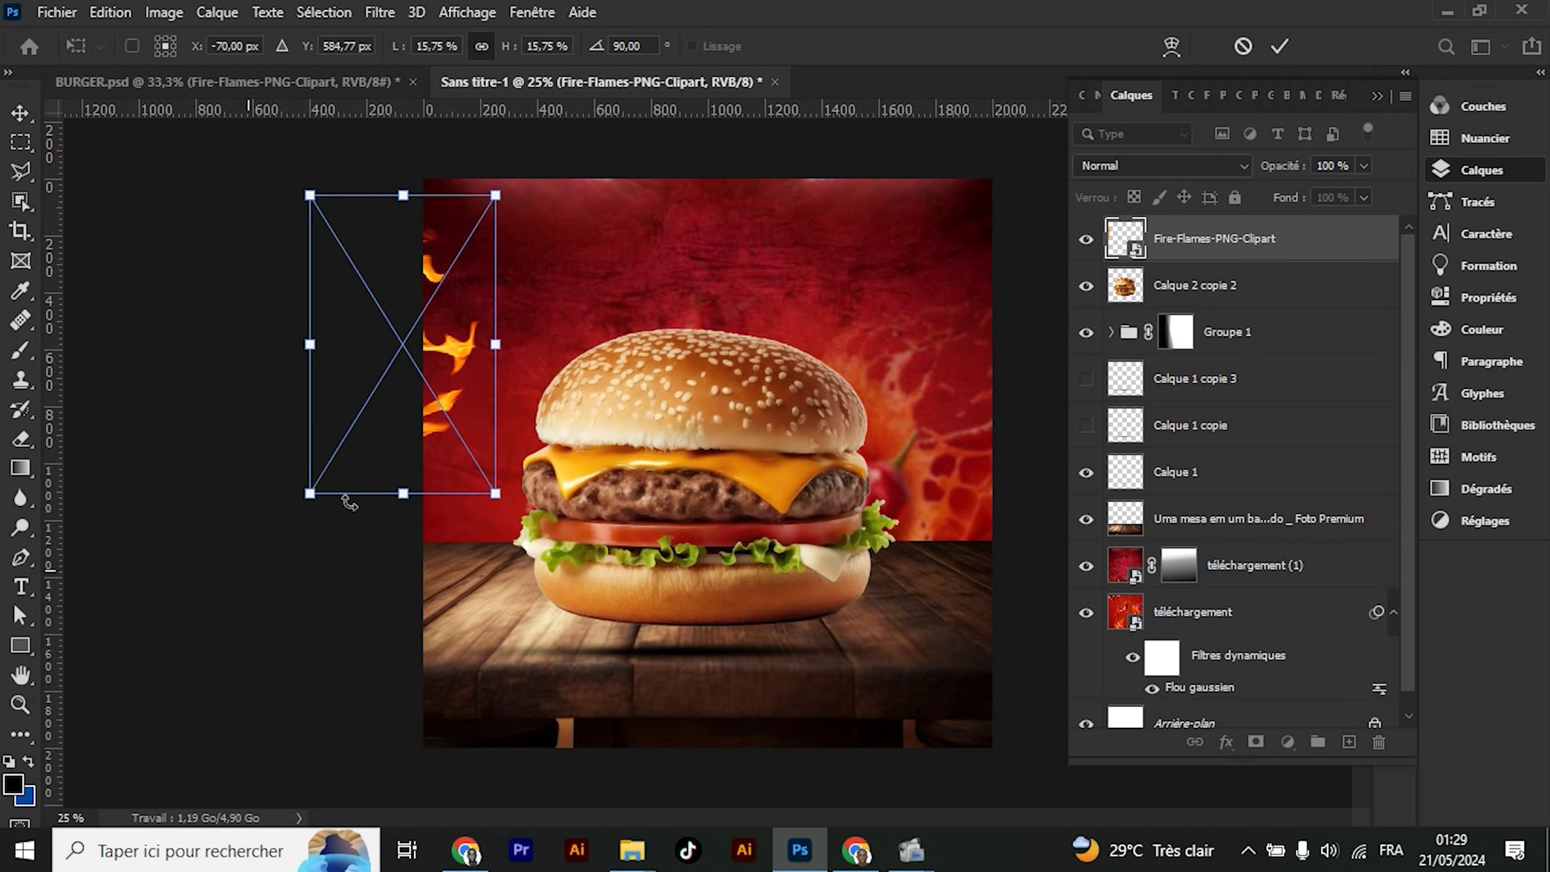
drag(443, 381, 514, 379)
drag(576, 185, 518, 249)
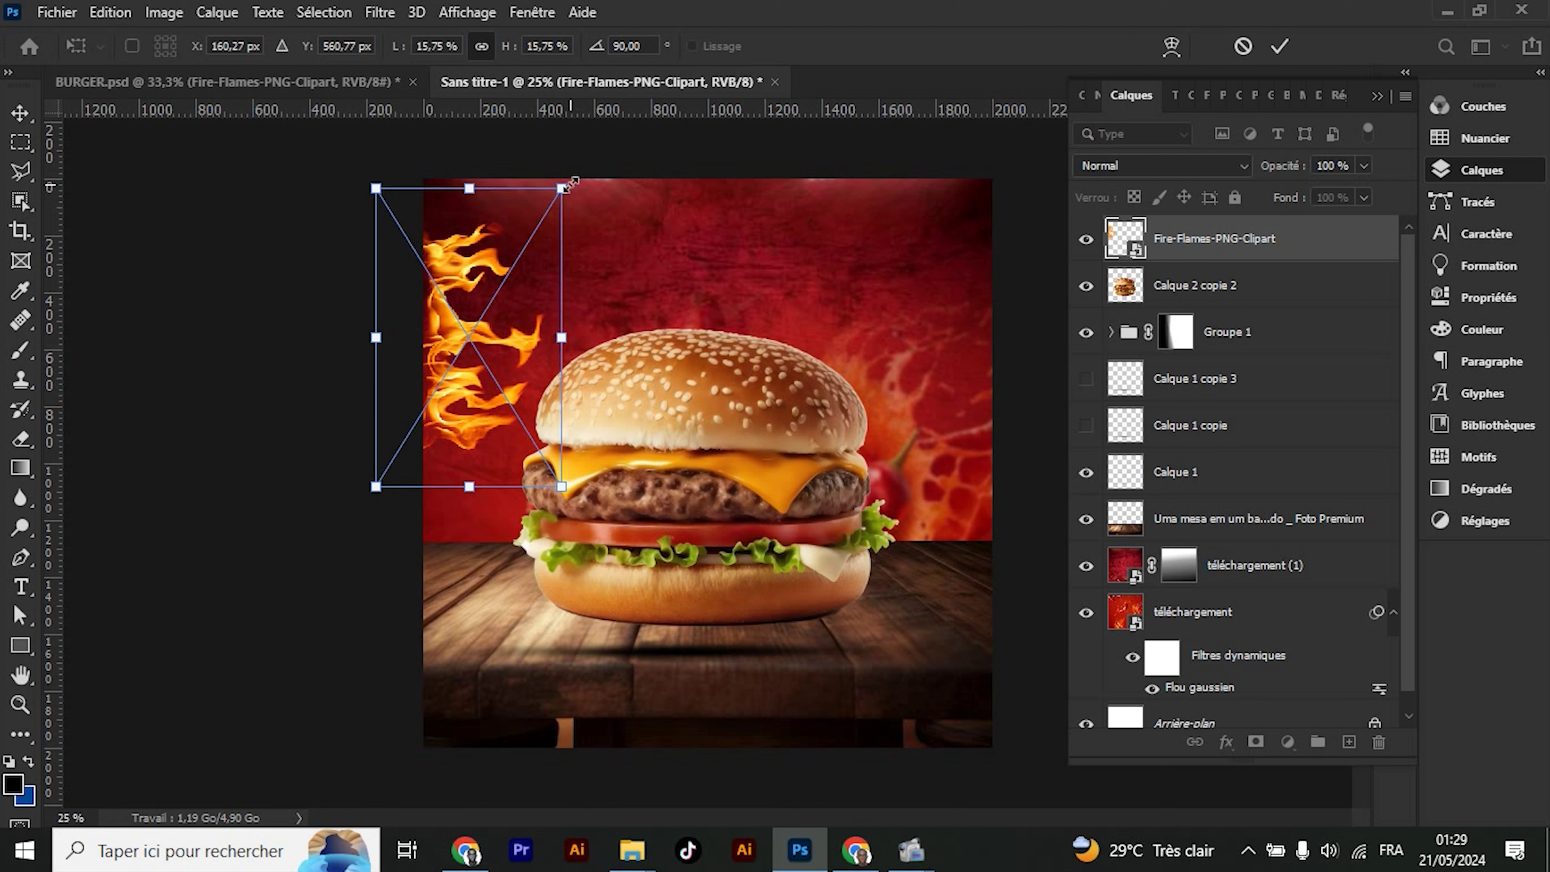
drag(464, 366, 497, 322)
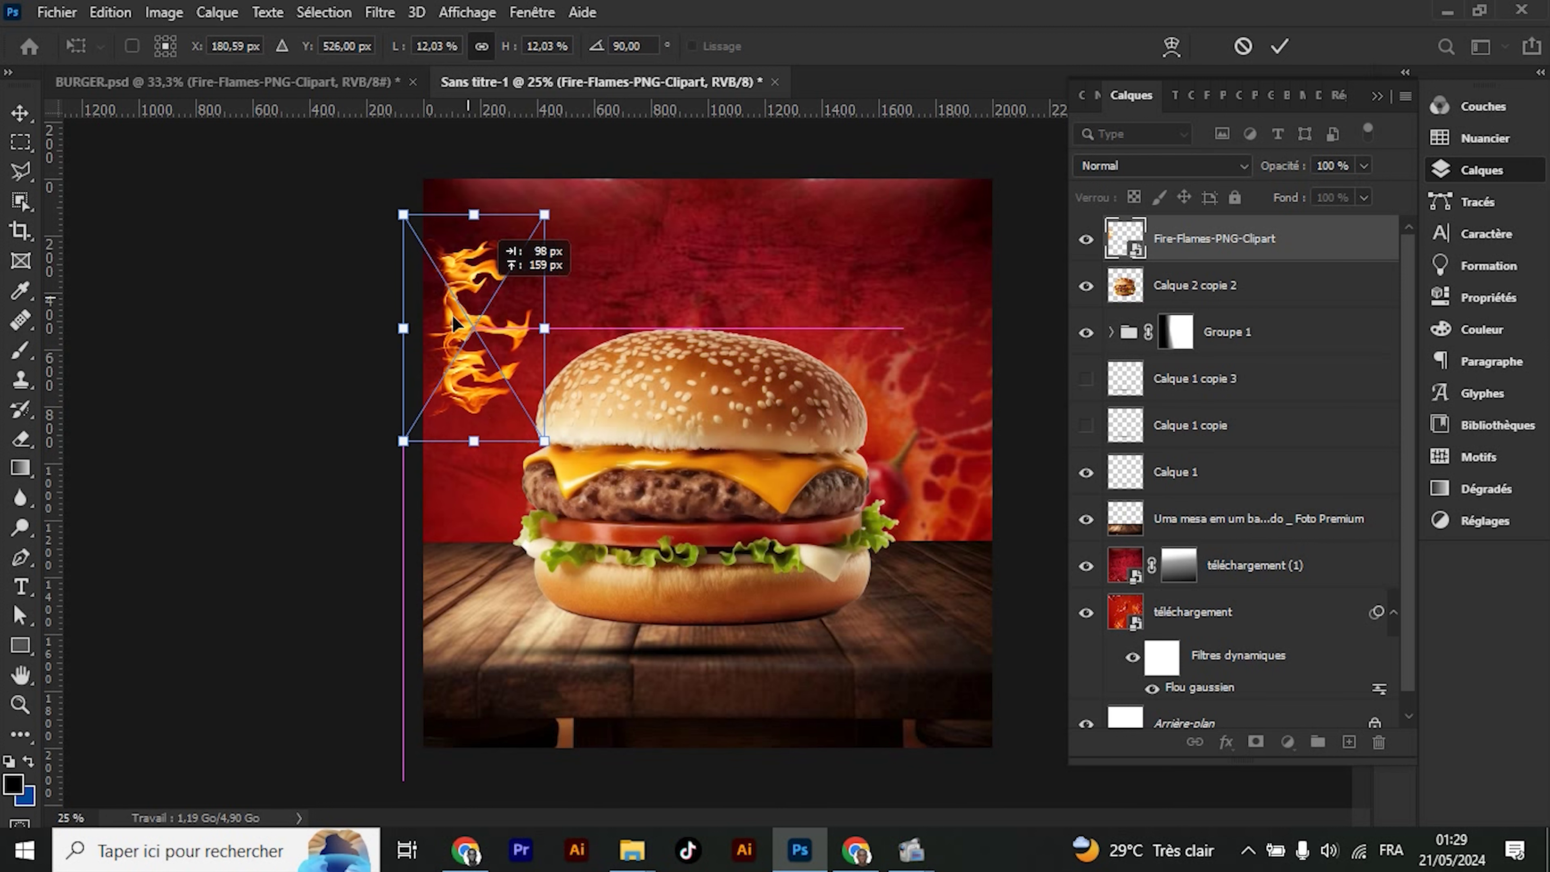
drag(551, 445, 549, 482)
mouse_move(460, 355)
mouse_down()
mouse_move(436, 365)
mouse_move(450, 352)
mouse_up()
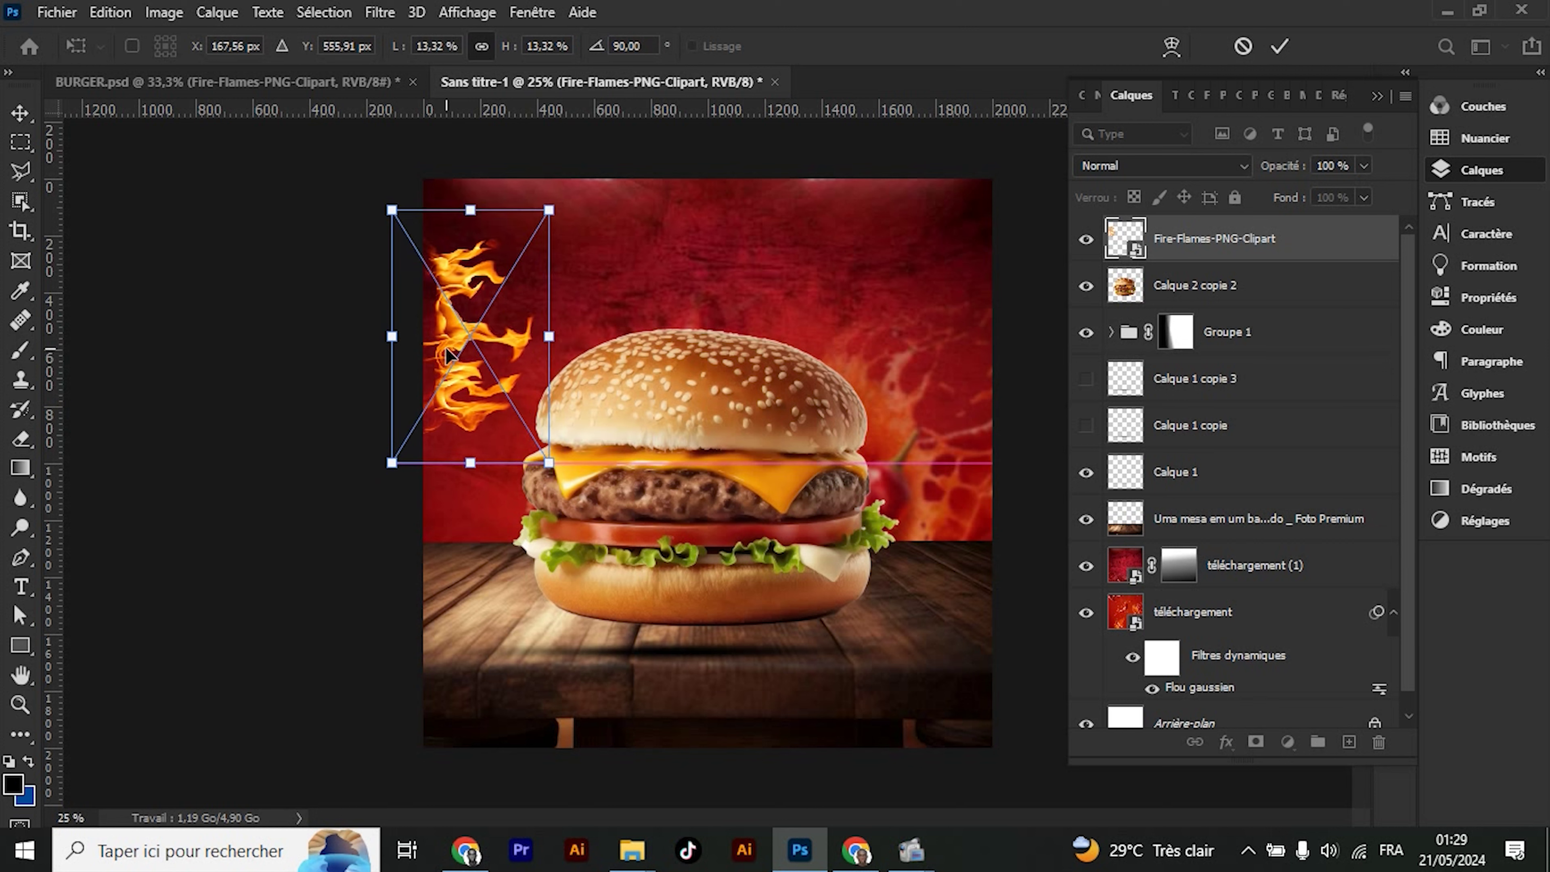
key(Return)
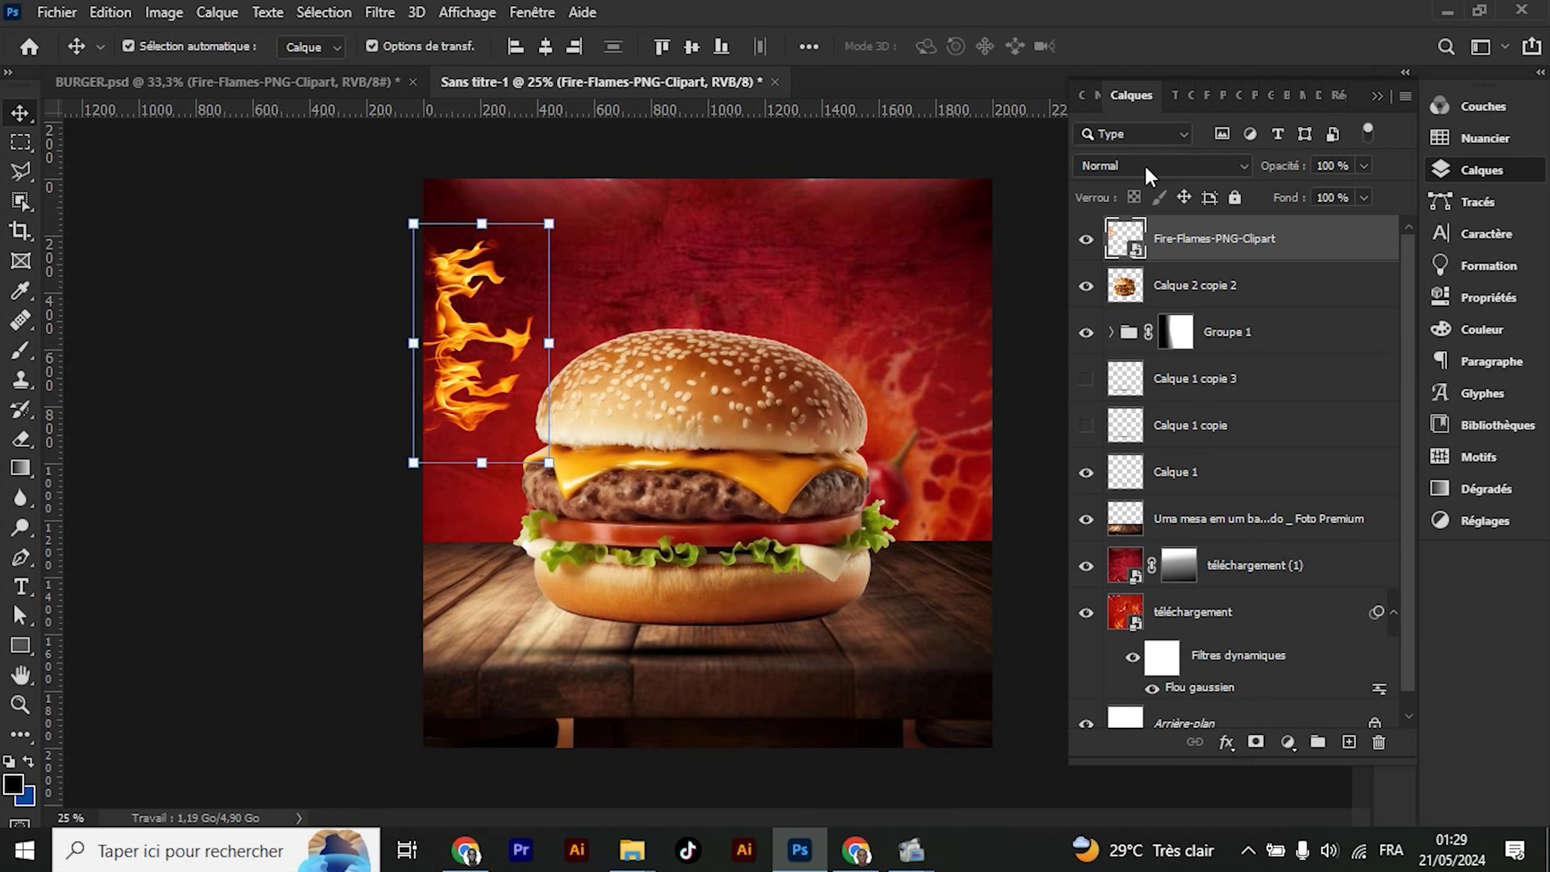
Set the flames to Lumière linéaire blending and move a duplicate lower down the left edge
click(1158, 166)
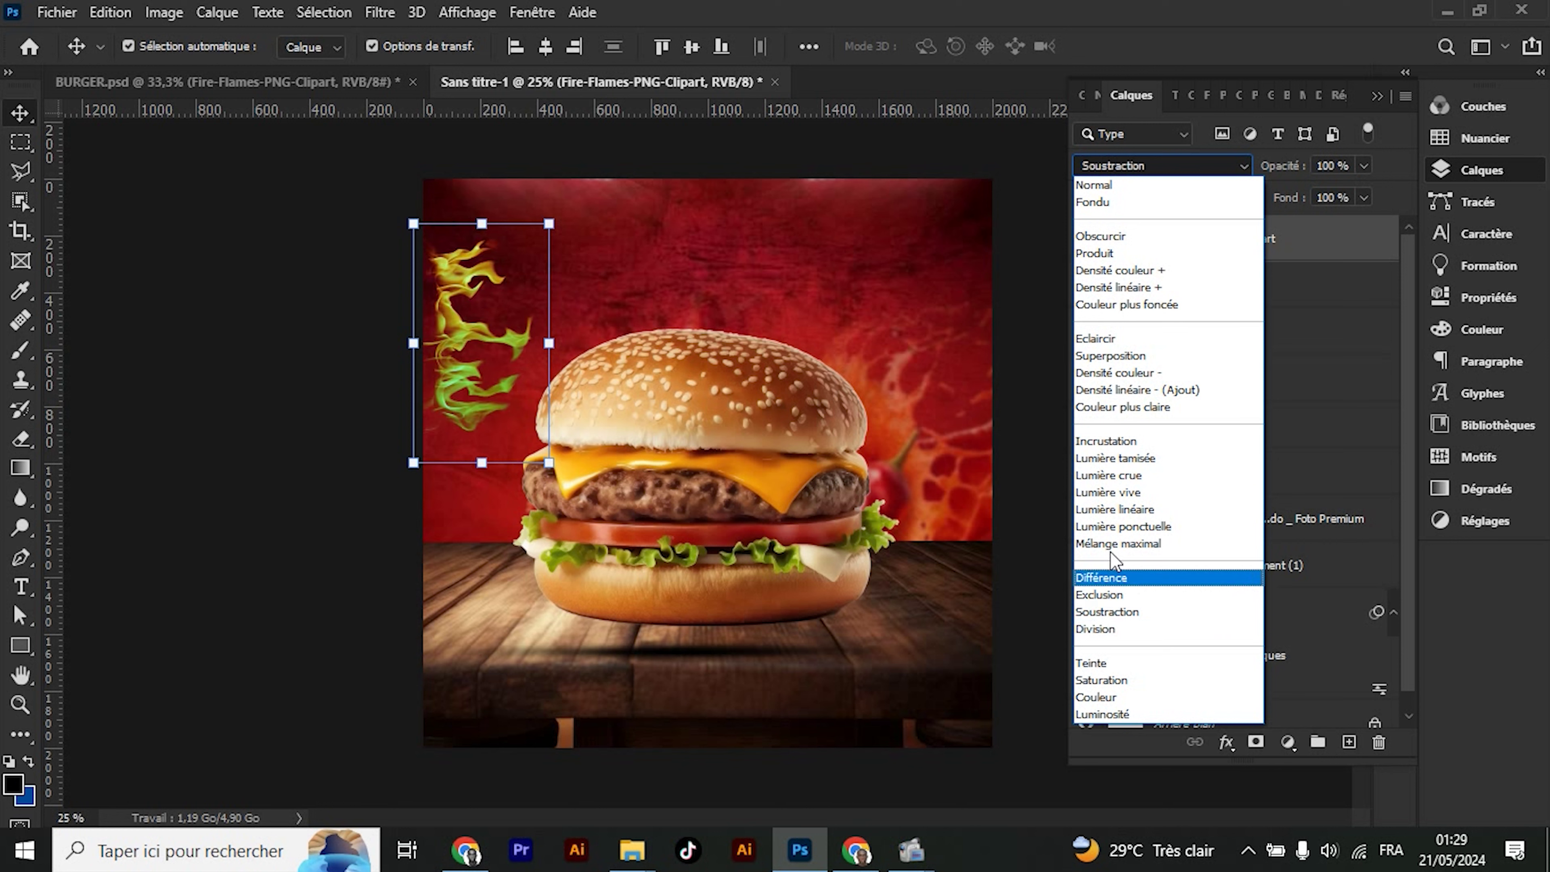
click(1123, 510)
key(ctrl+j)
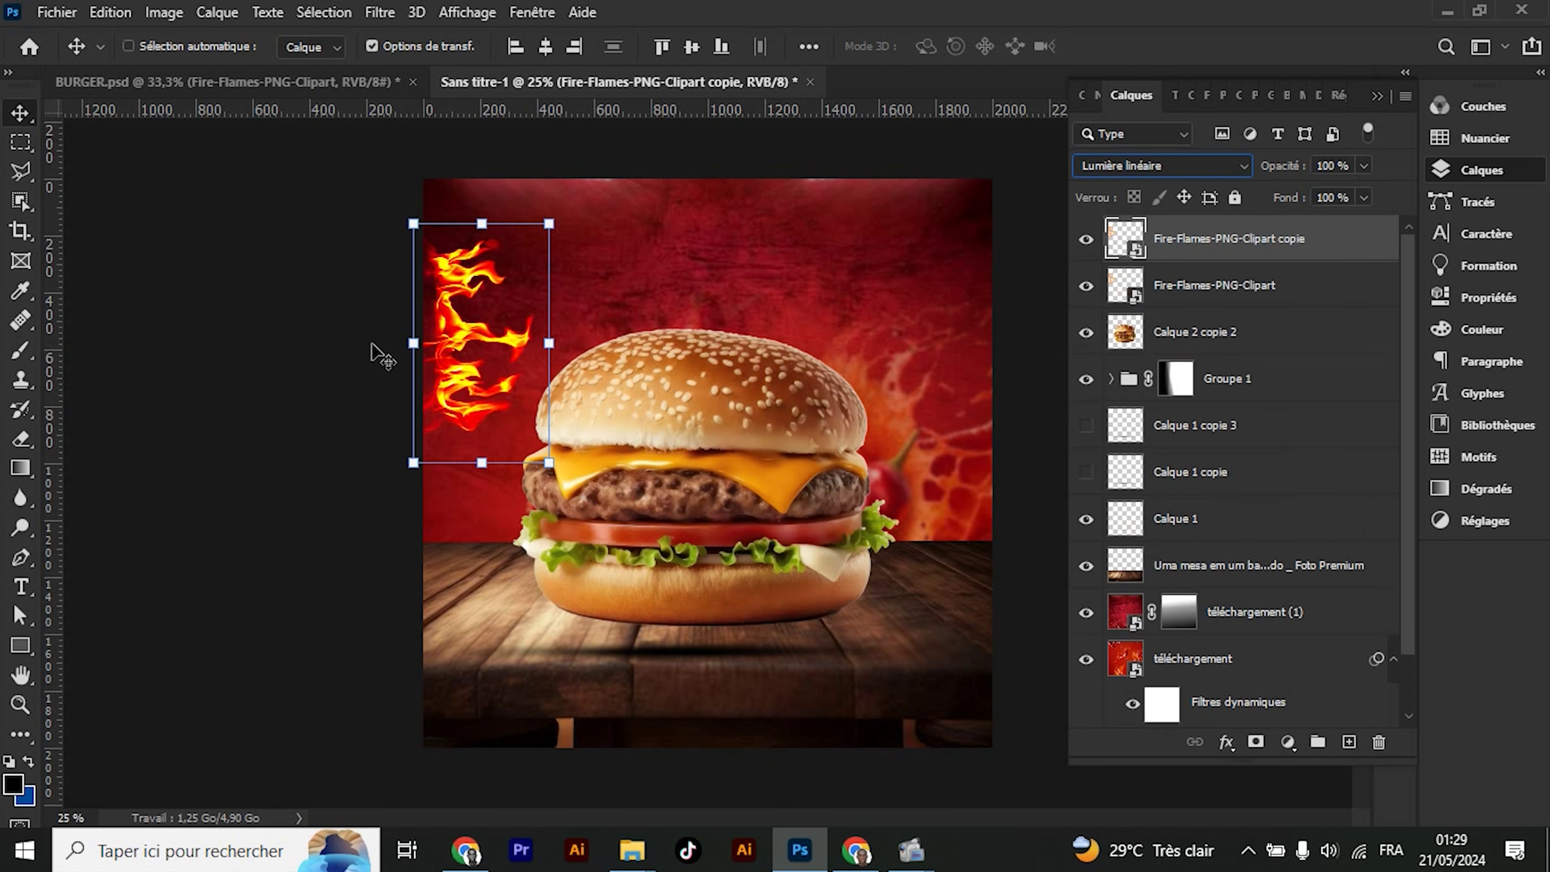
drag(473, 367, 464, 556)
click(1160, 166)
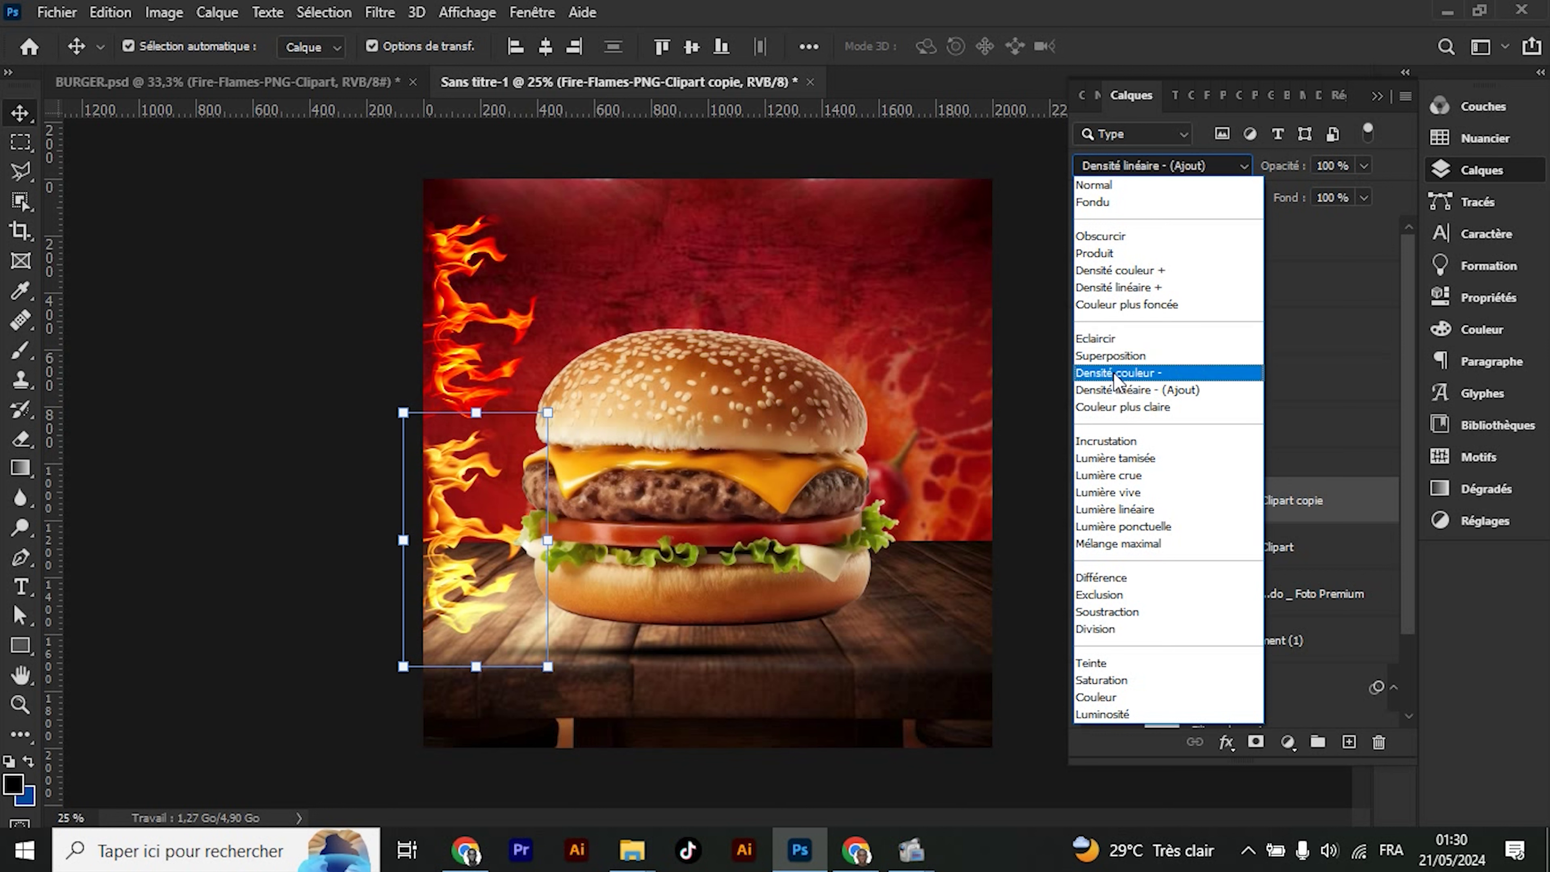
Select both the upper and lower flame layers together by Ctrl-clicking them on the canvas
click(1116, 364)
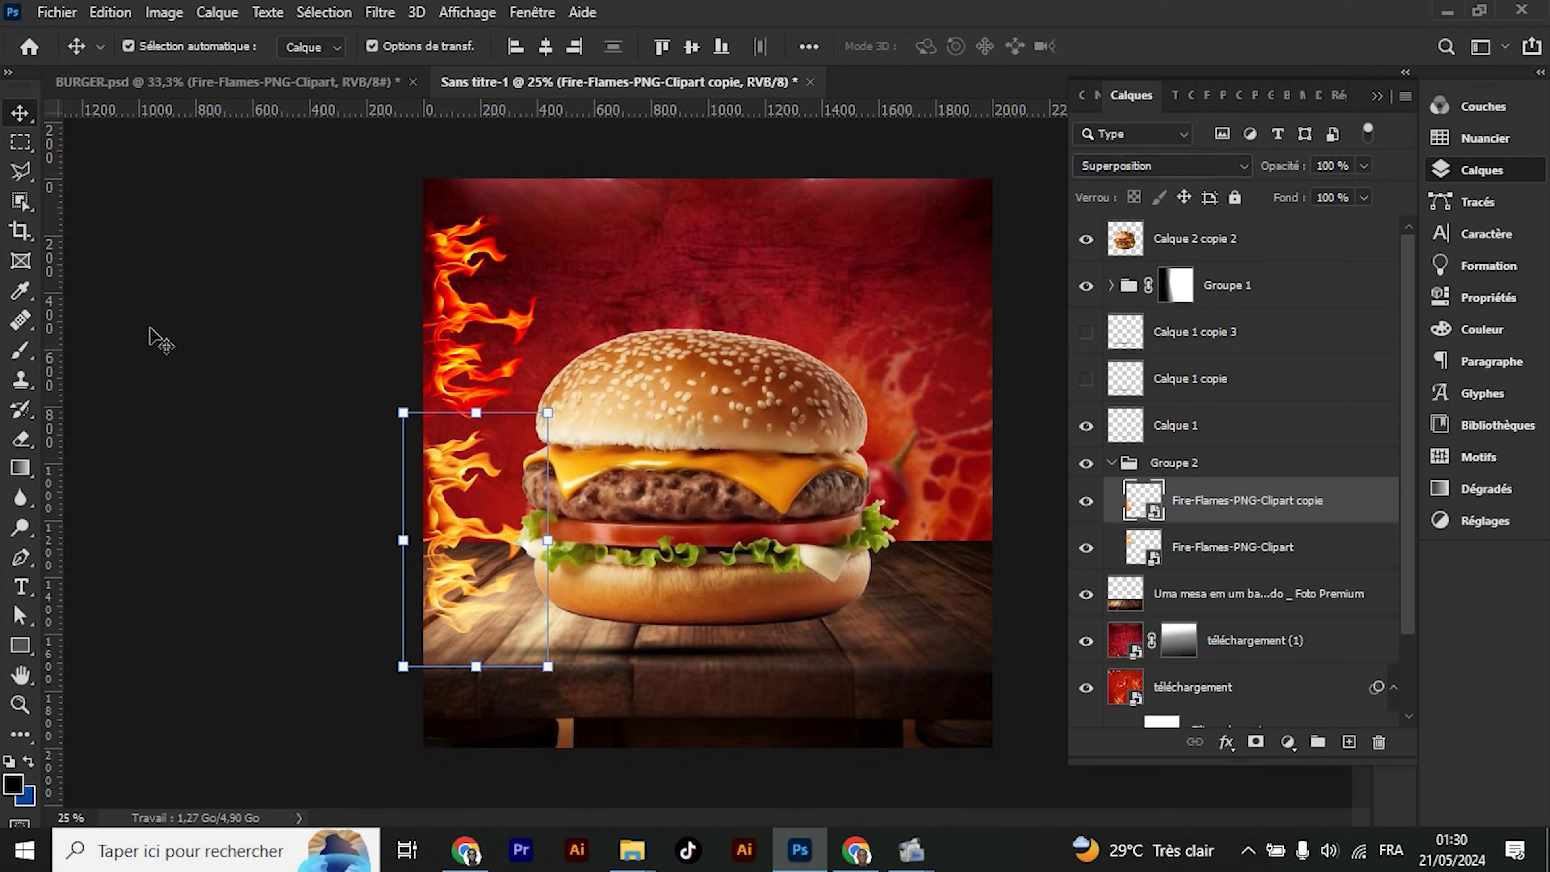
click(158, 339)
click(445, 541)
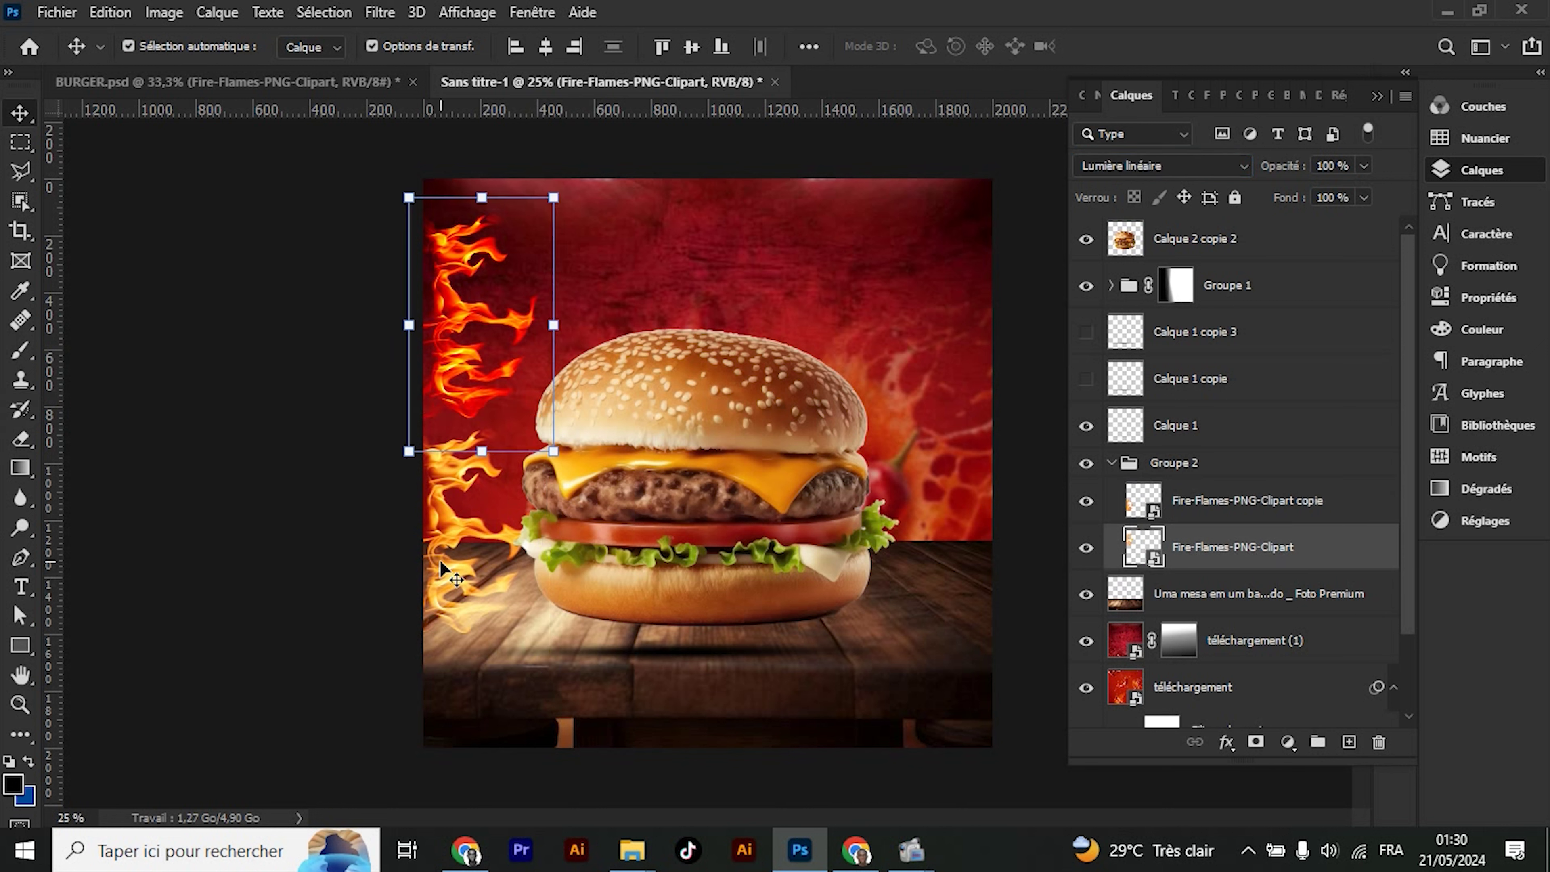
click(295, 586)
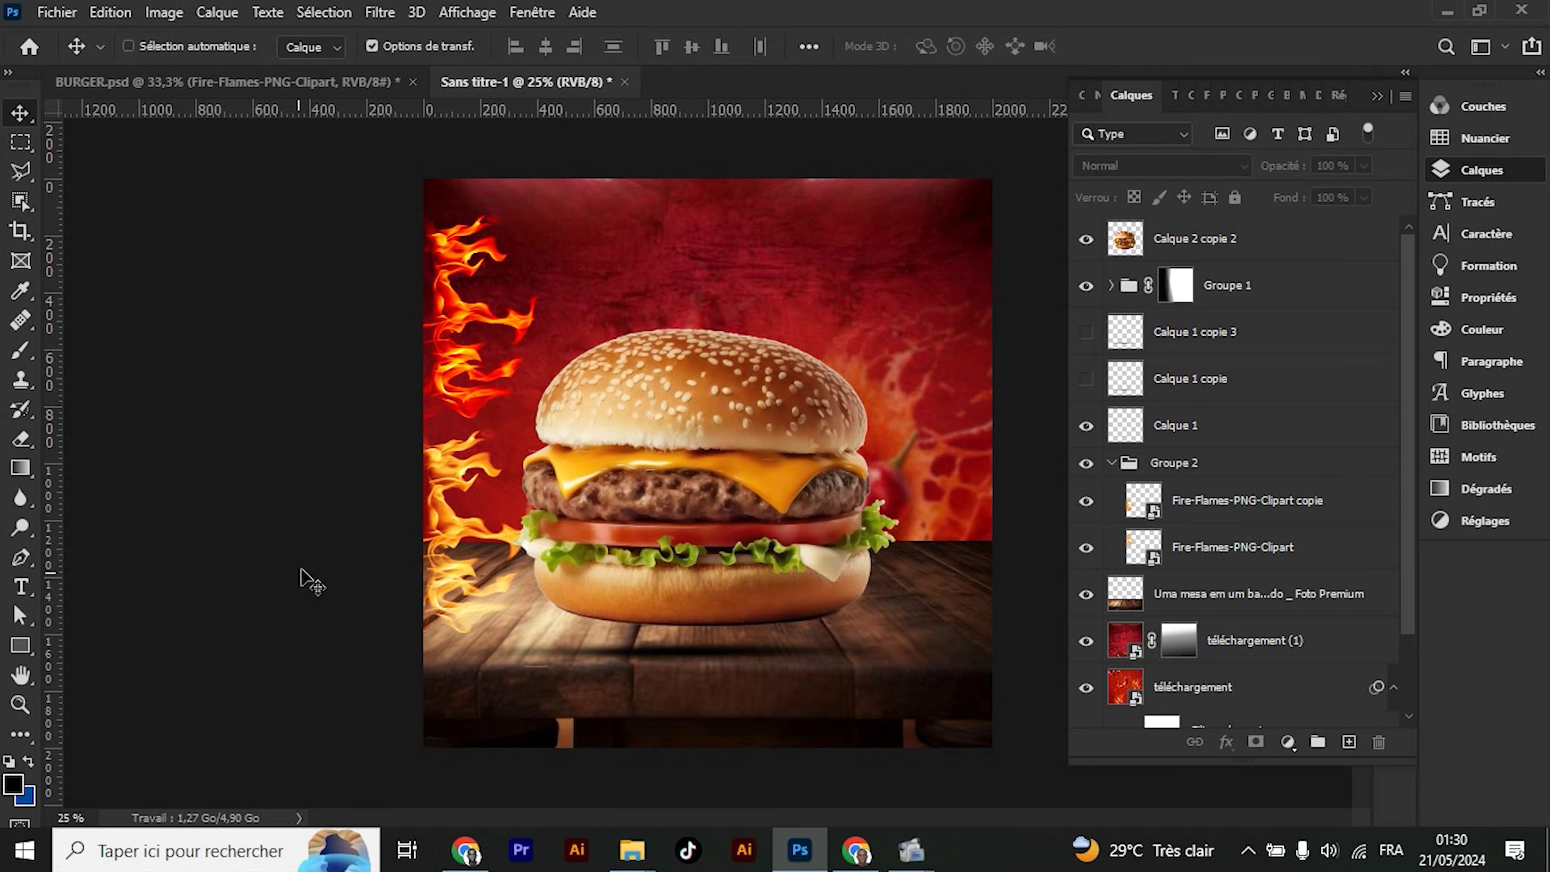
key(ctrl)
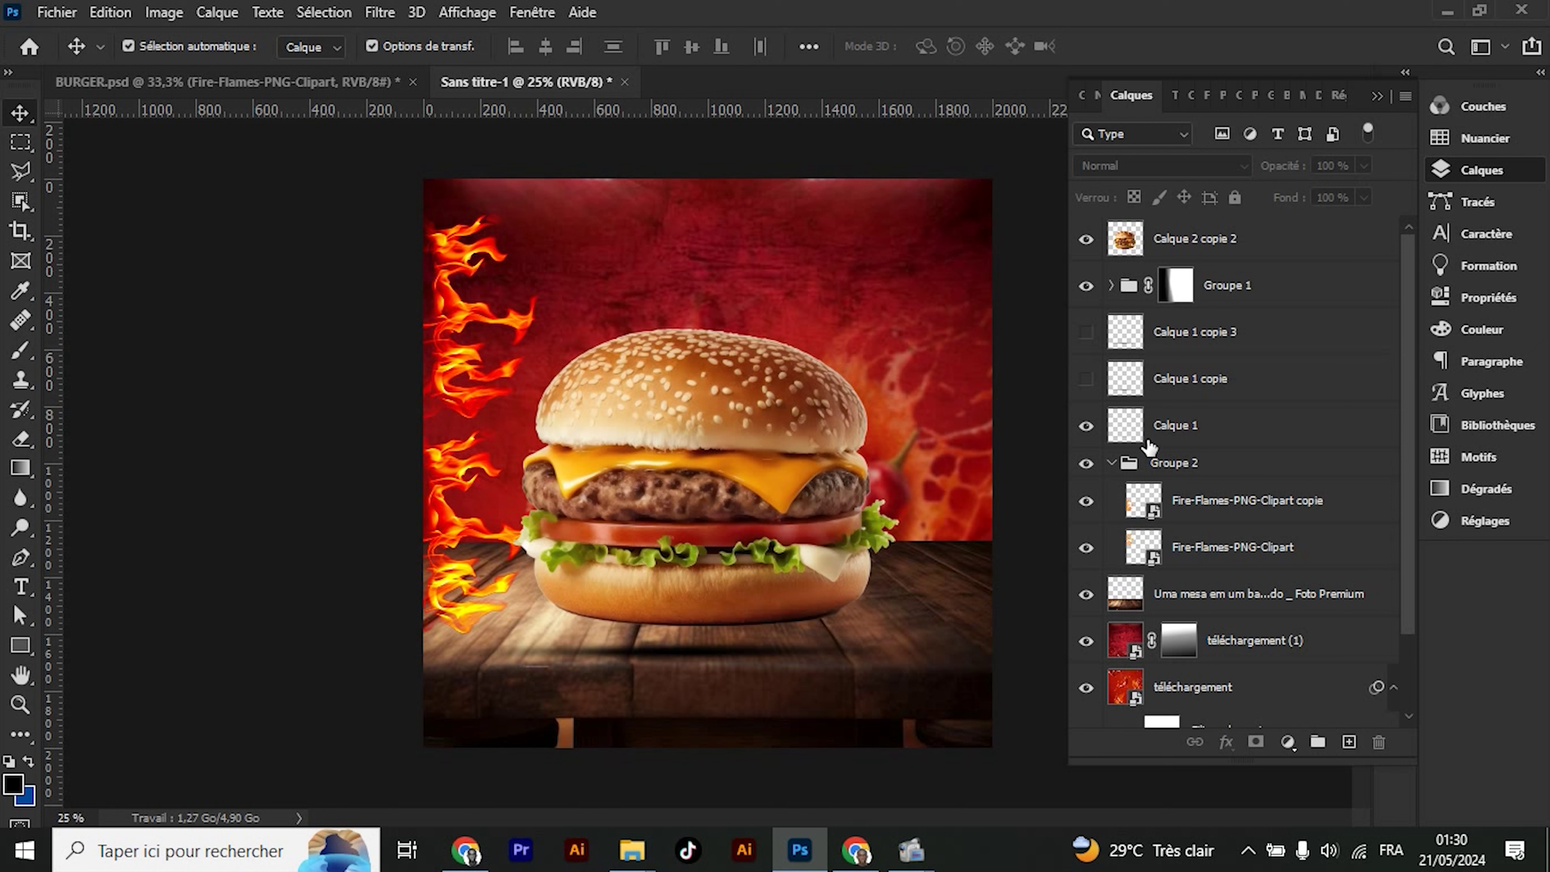
click(425, 322)
click(447, 537)
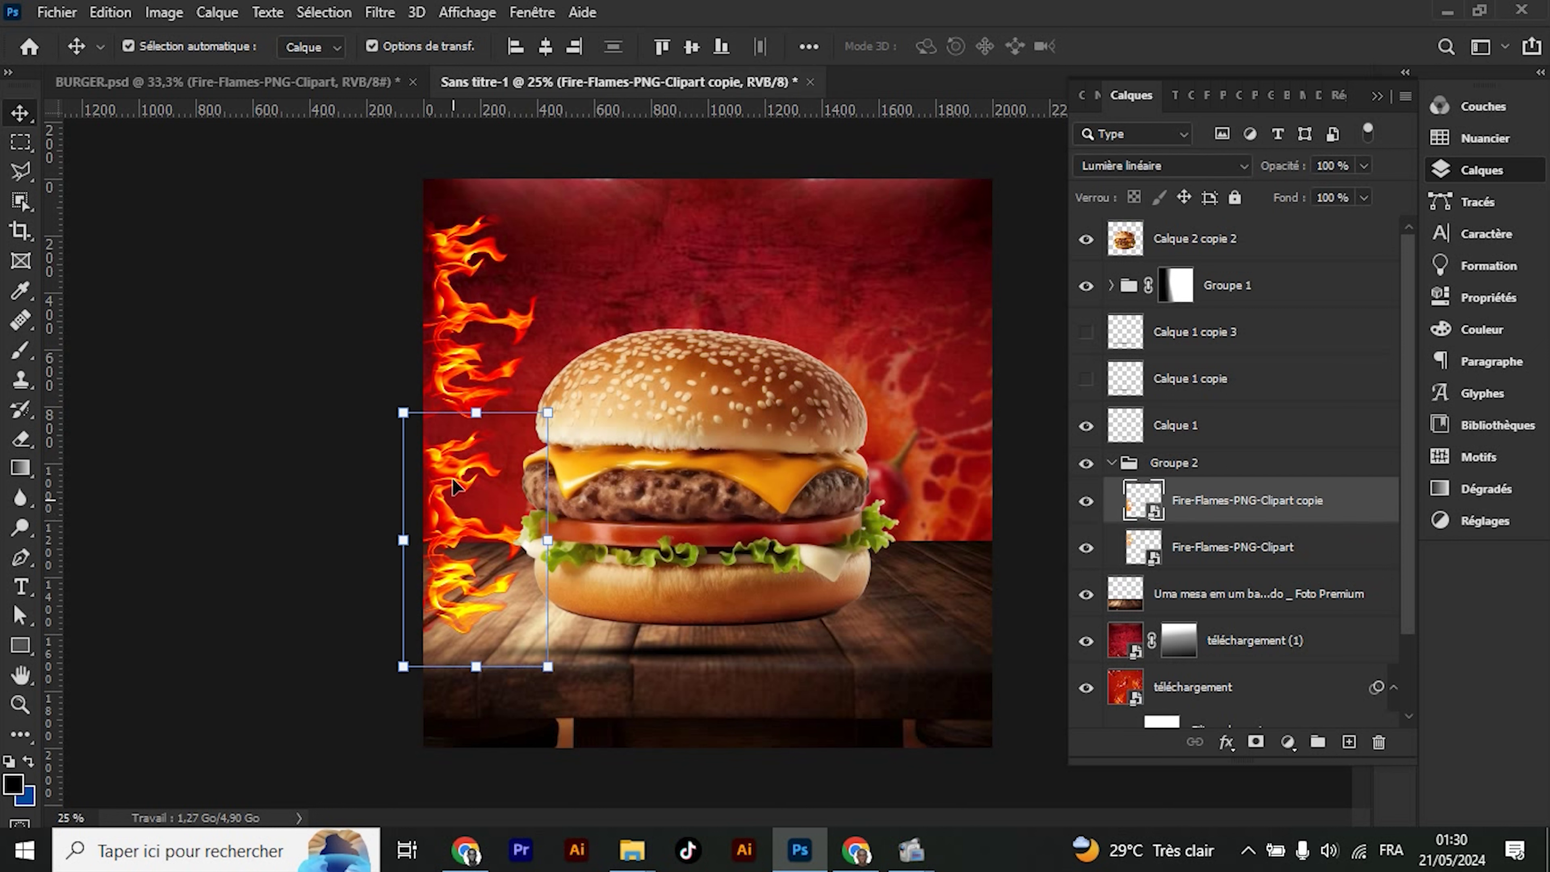
Collapse the Groupe 2 flame group and duplicate it as 'Groupe 2 copie' for transforming
click(461, 291)
click(1110, 462)
click(1173, 462)
key(ctrl+j)
key(ctrl+t)
Flip the flame group copy horizontally and place it along the poster's right edge
right_click(556, 391)
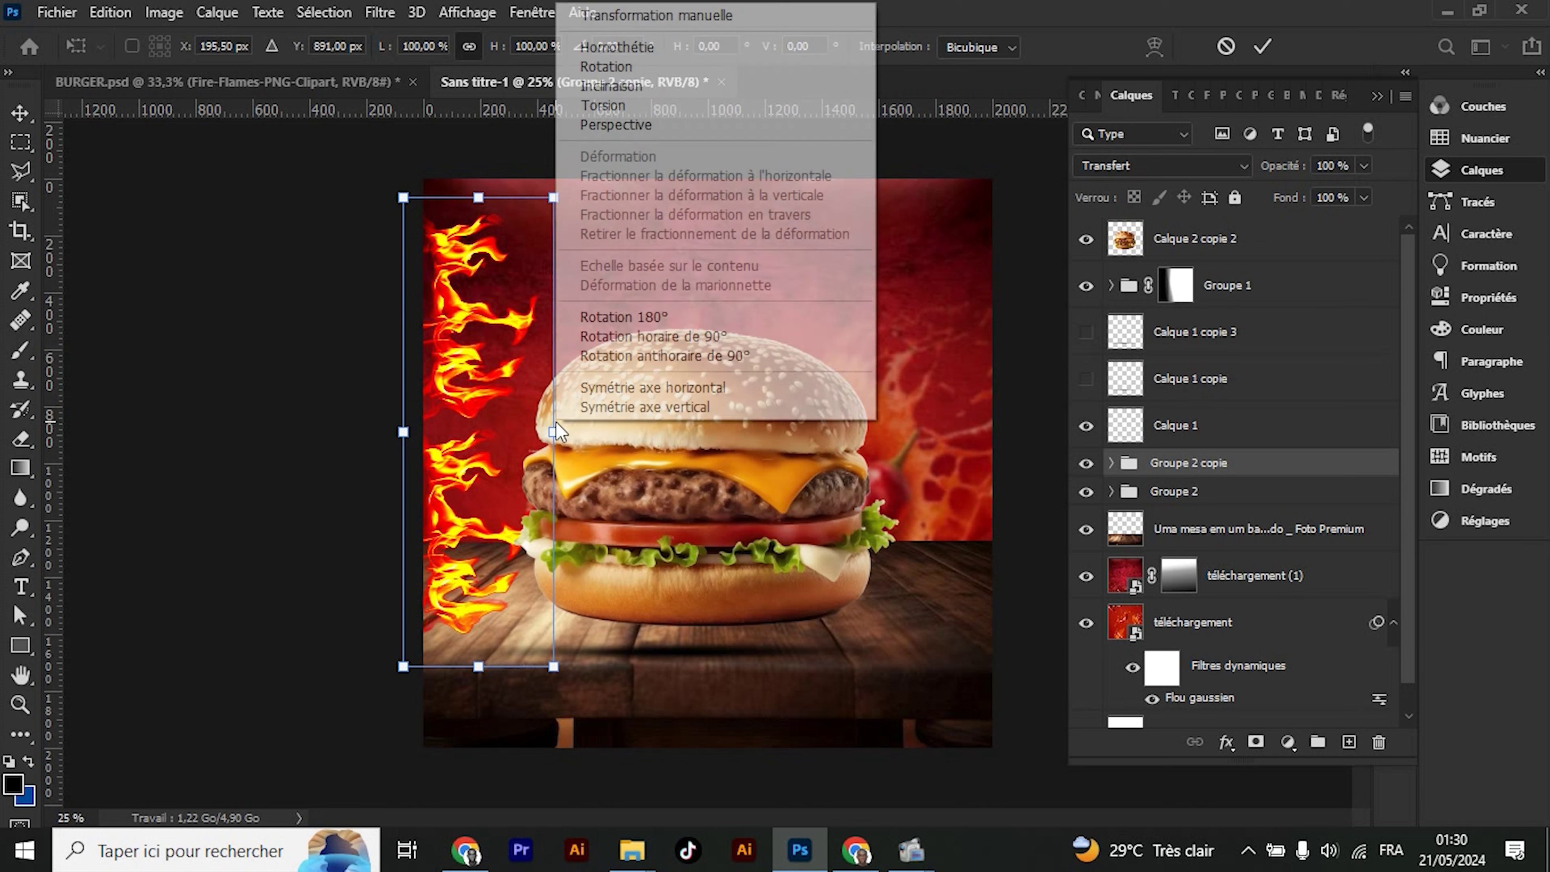
click(597, 387)
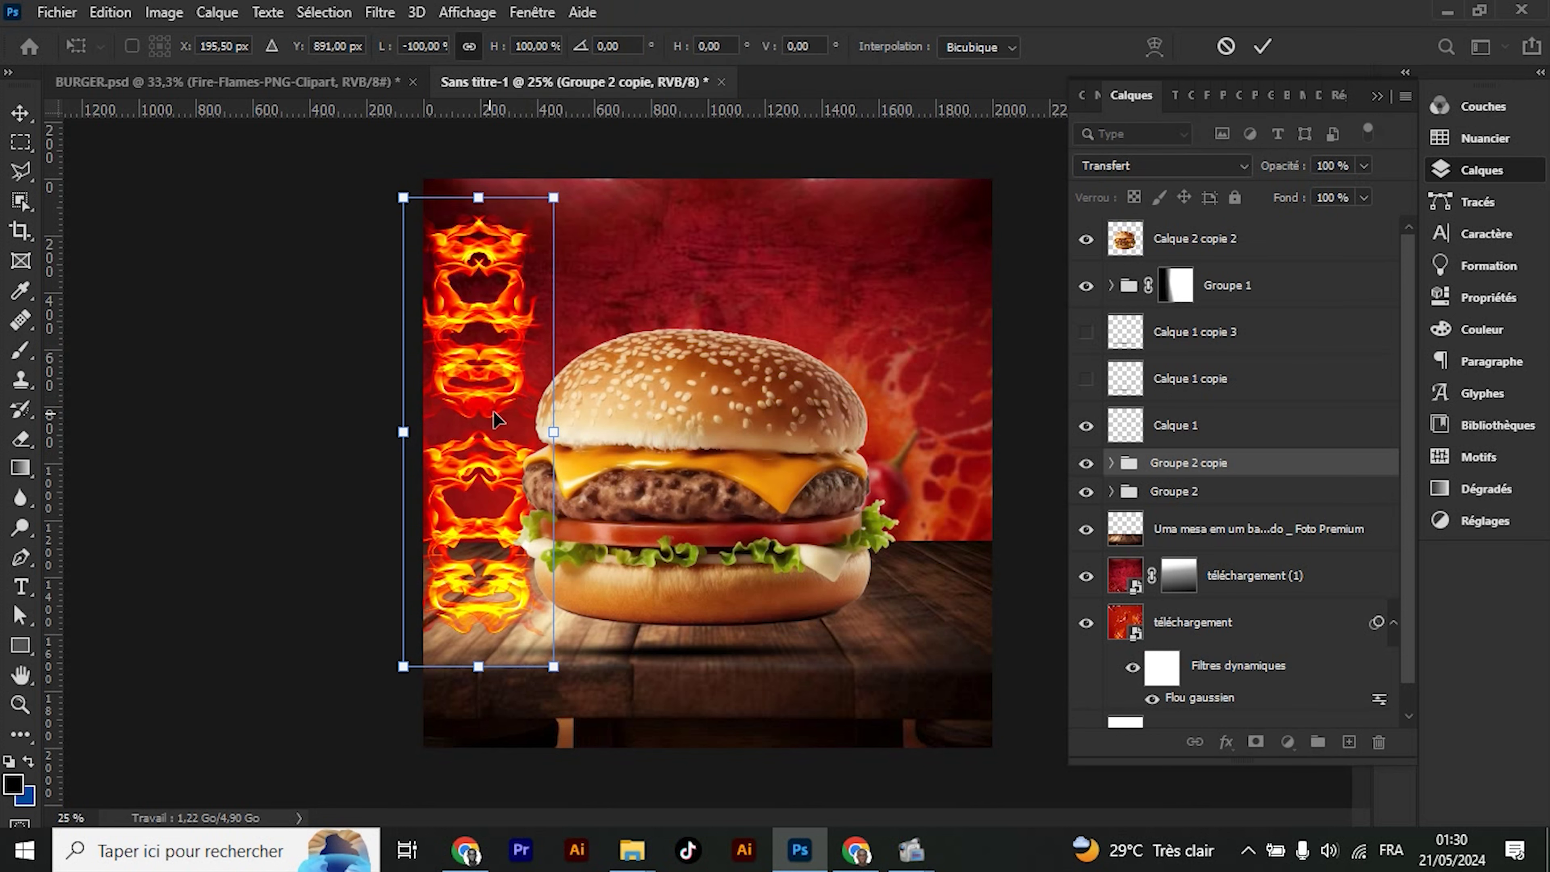
mouse_move(487, 379)
mouse_down()
mouse_move(601, 333)
mouse_move(948, 330)
mouse_up()
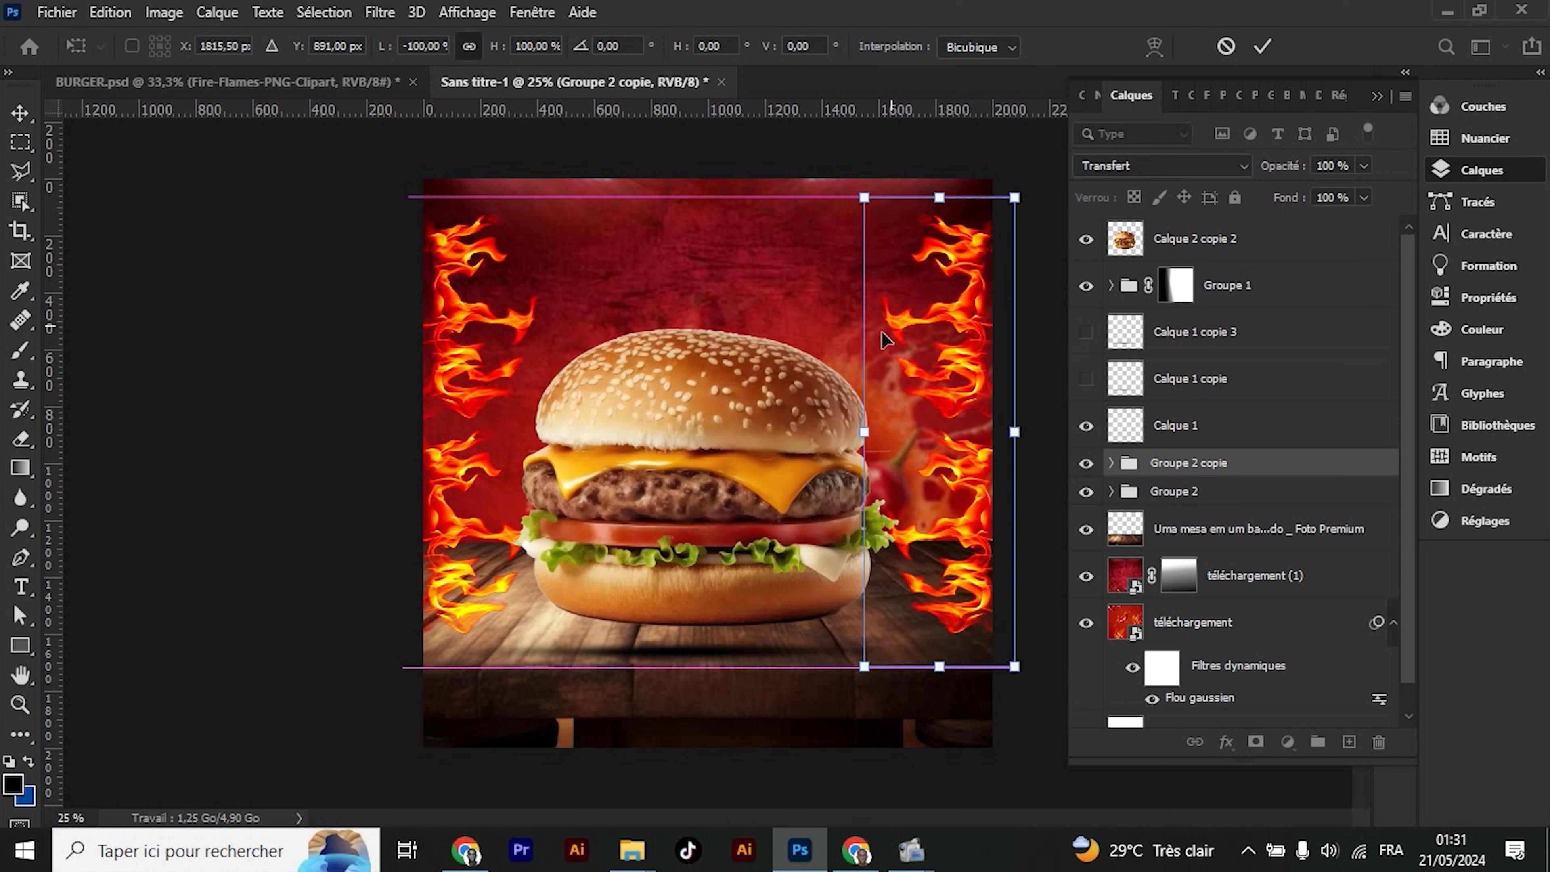
key(Return)
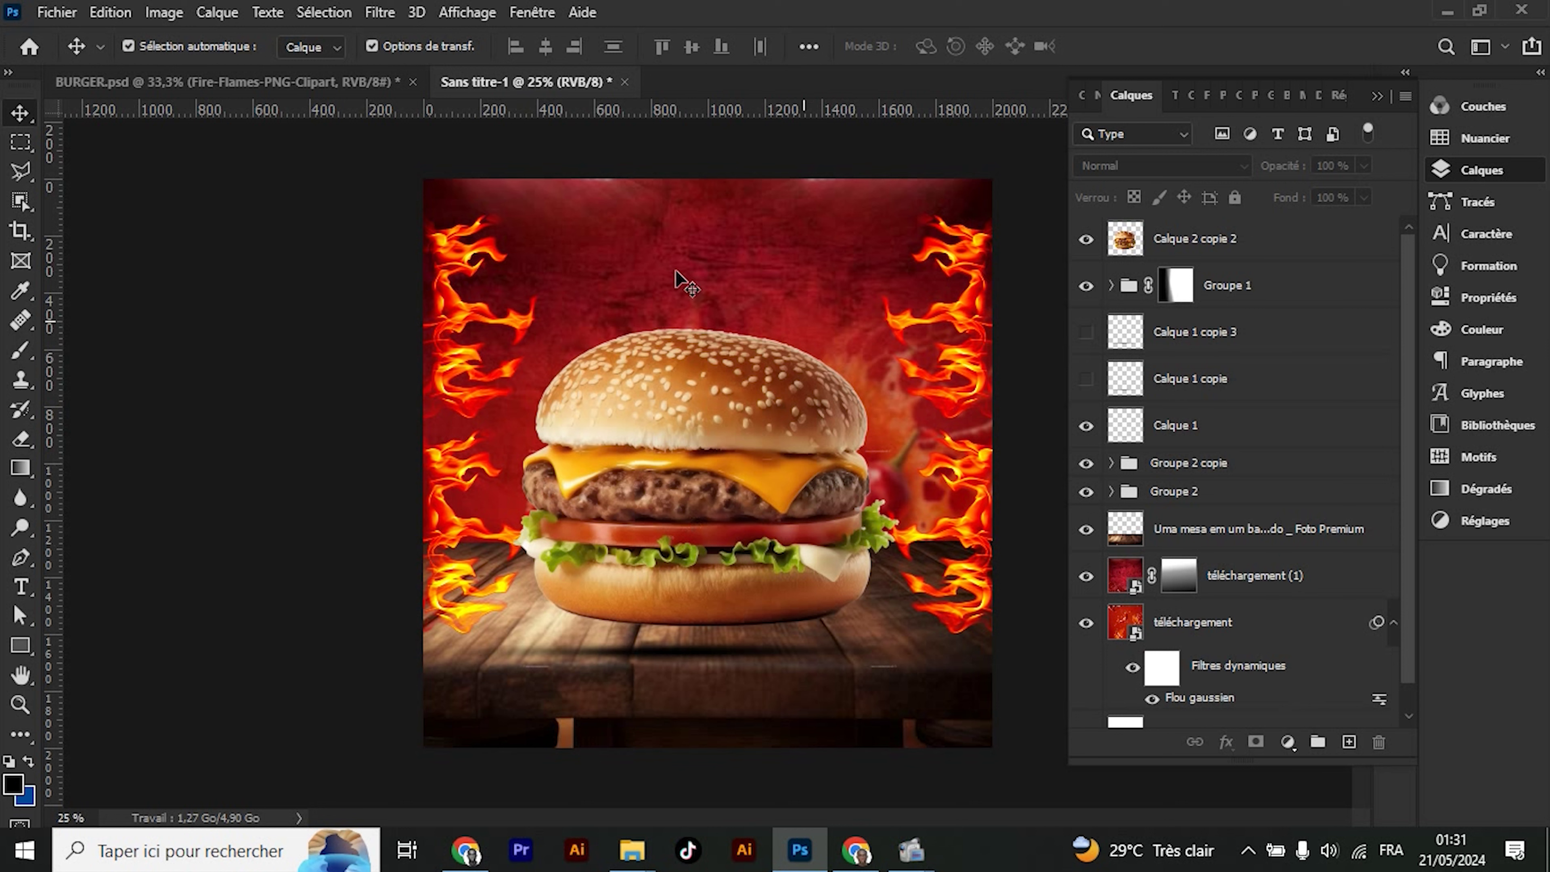
Drag Illustration 194 from the Bibliothèques panel onto the canvas near the top
click(1381, 96)
click(1490, 425)
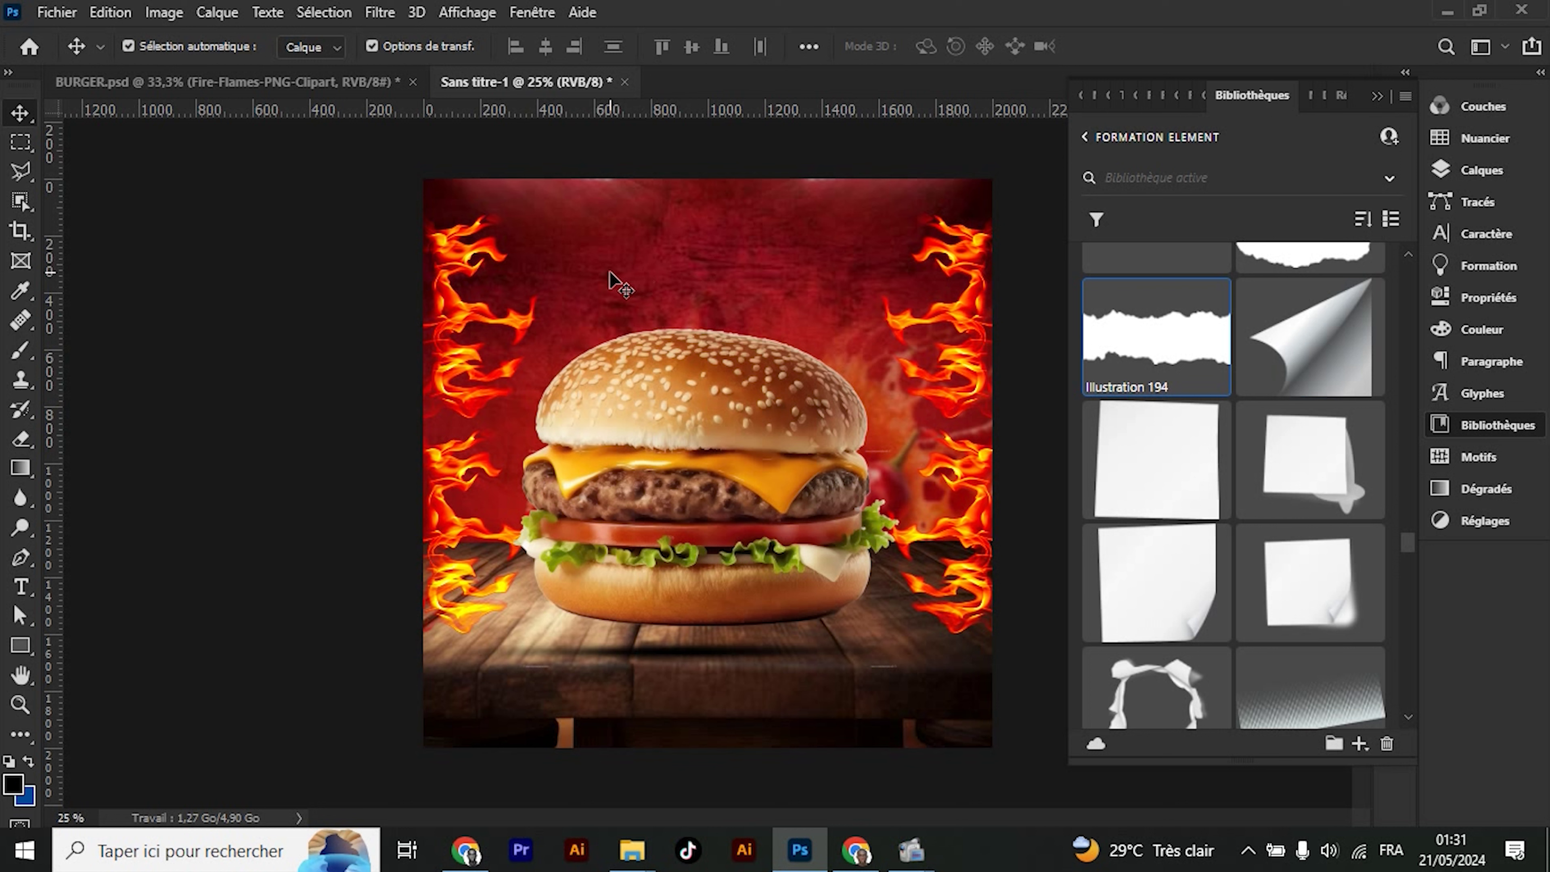
drag(1142, 357, 612, 241)
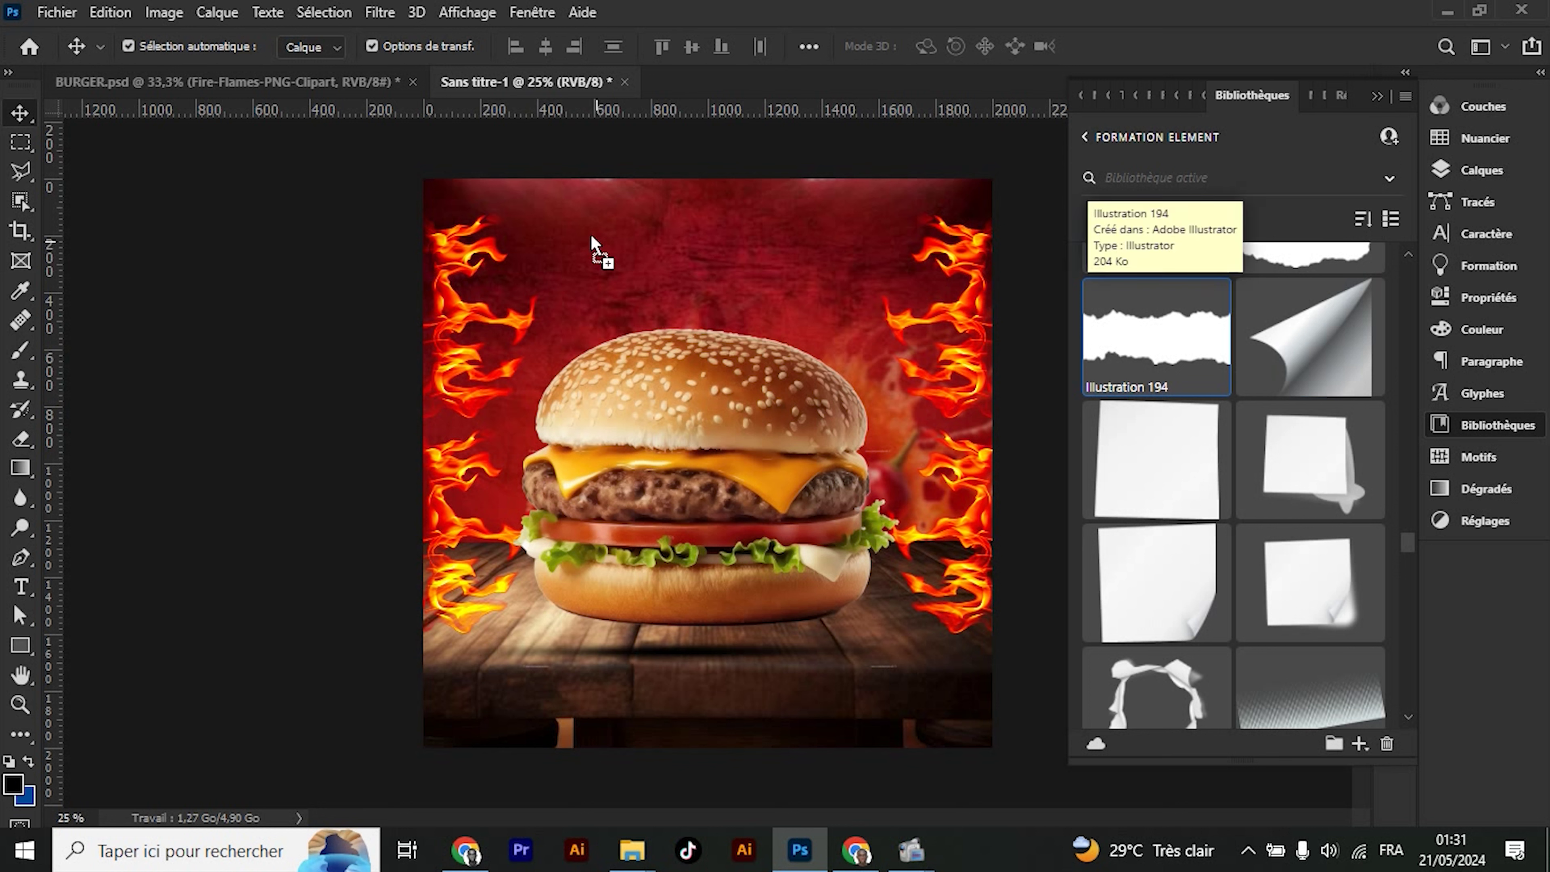
drag(656, 237, 677, 238)
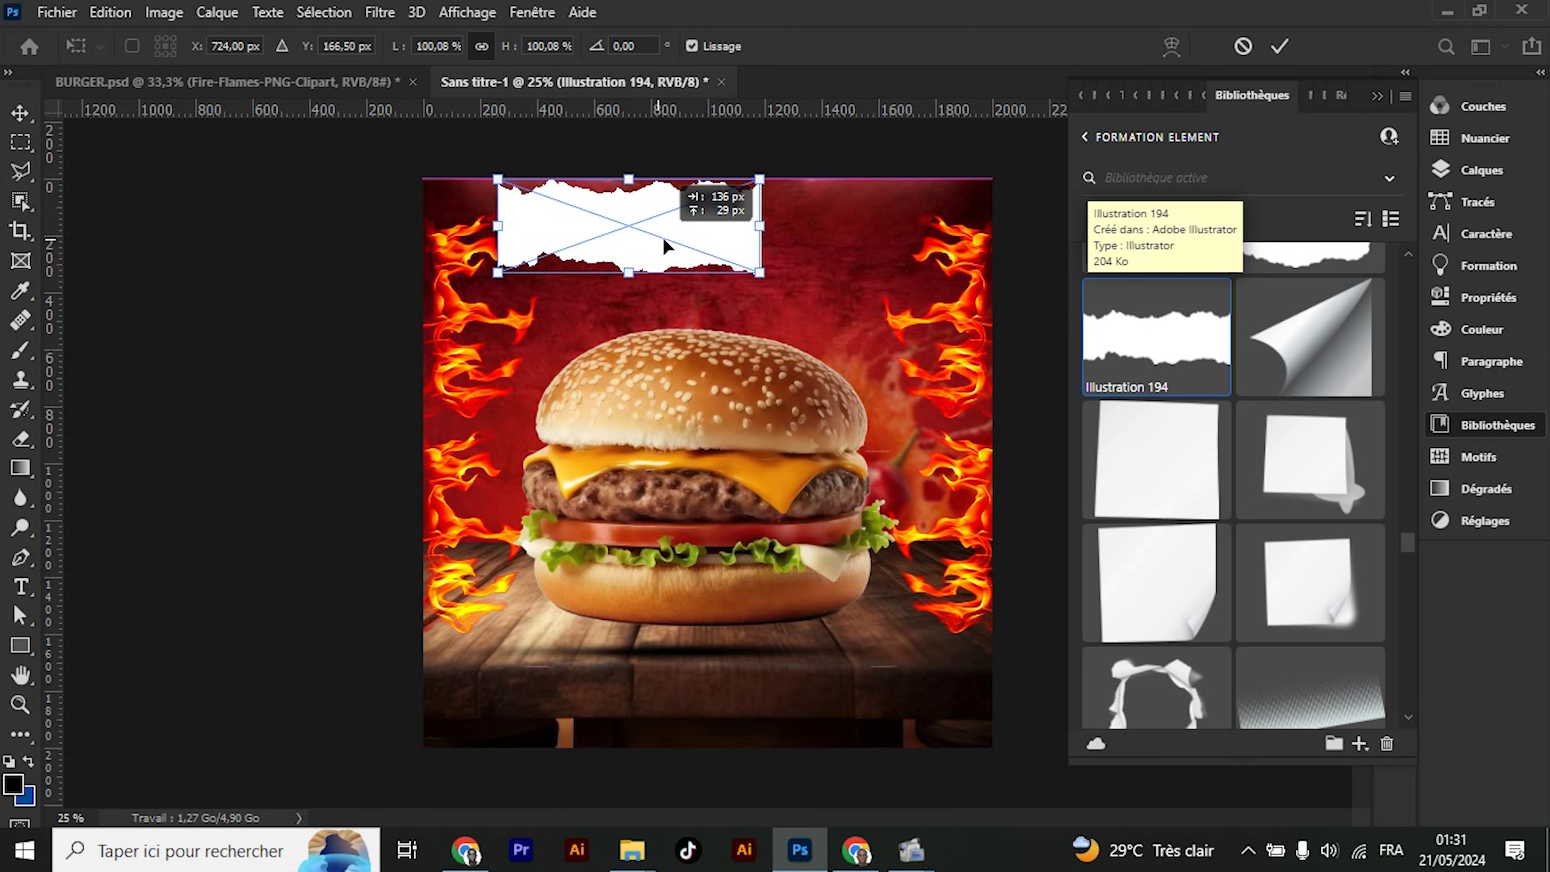
Stretch the torn-paper strip to 245,73% width across the poster's top edge
drag(398, 45, 488, 55)
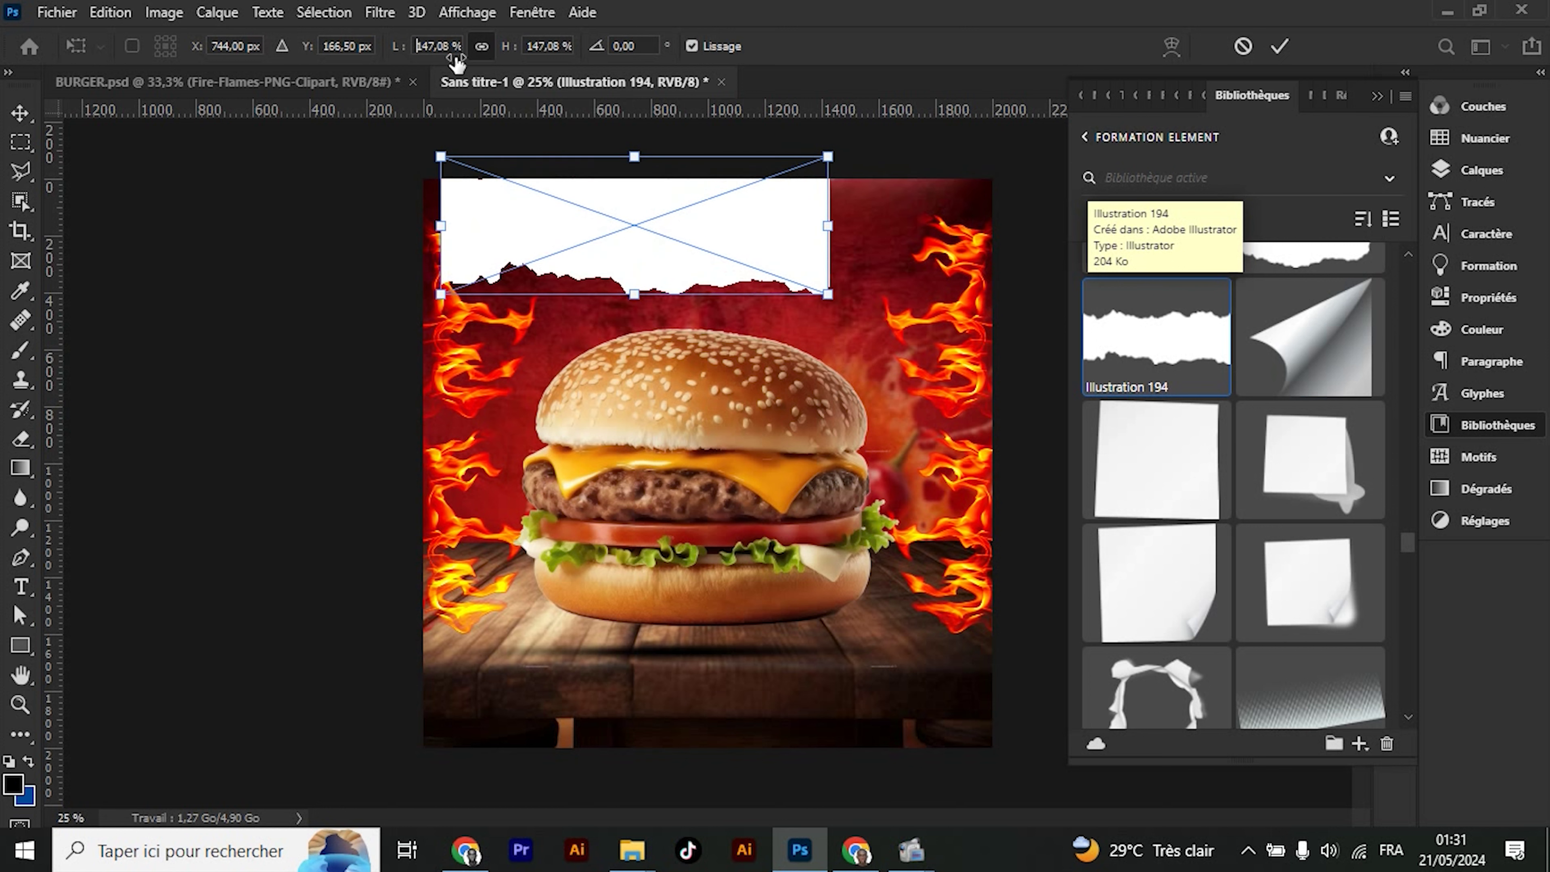
drag(610, 217, 713, 238)
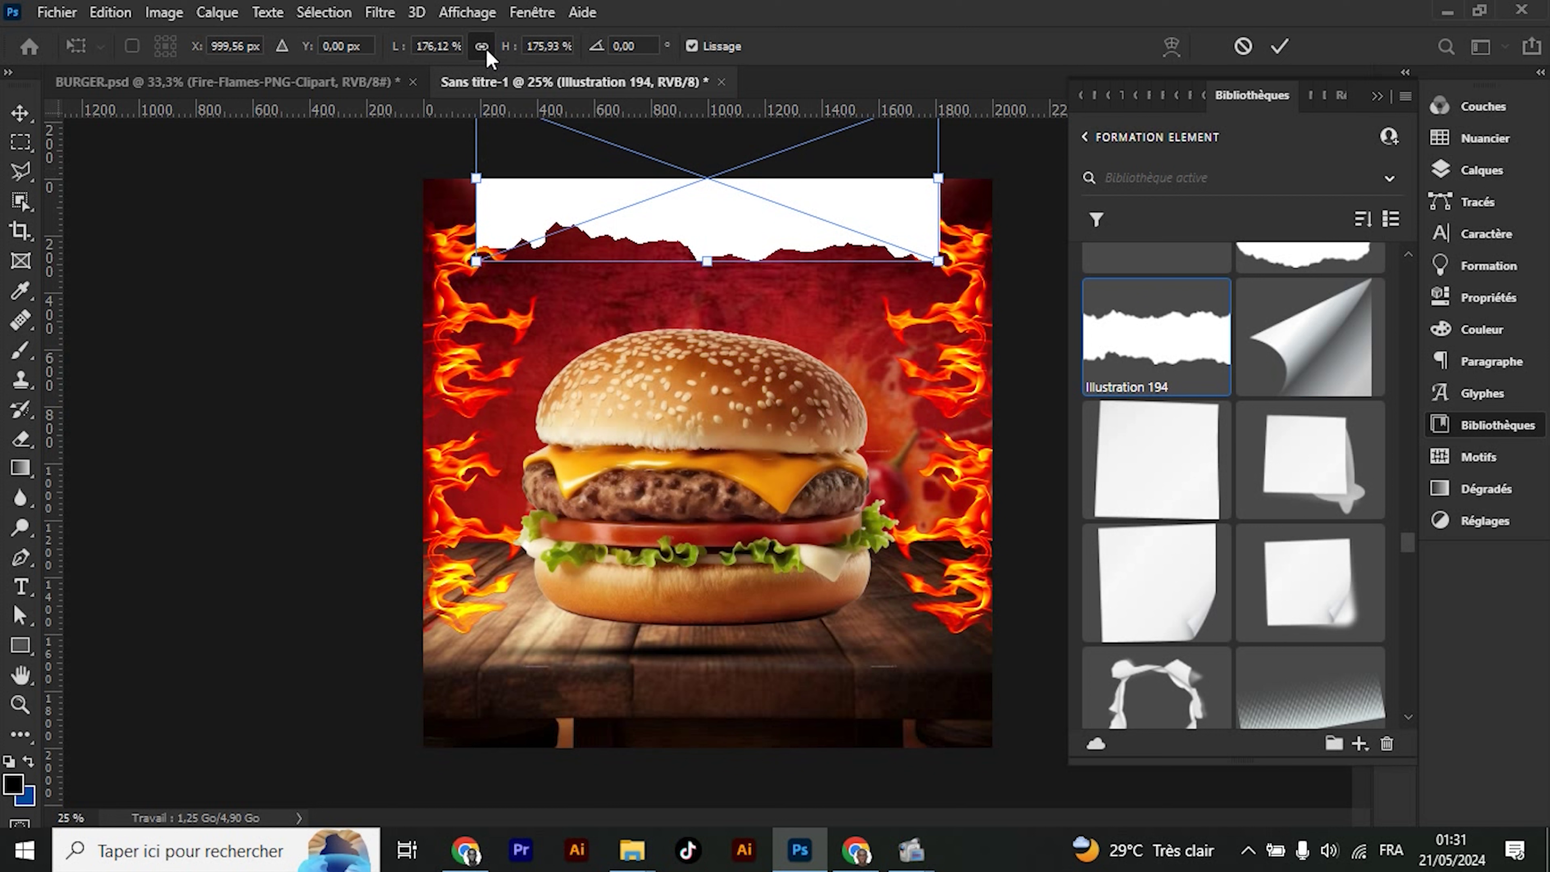
drag(476, 219, 388, 219)
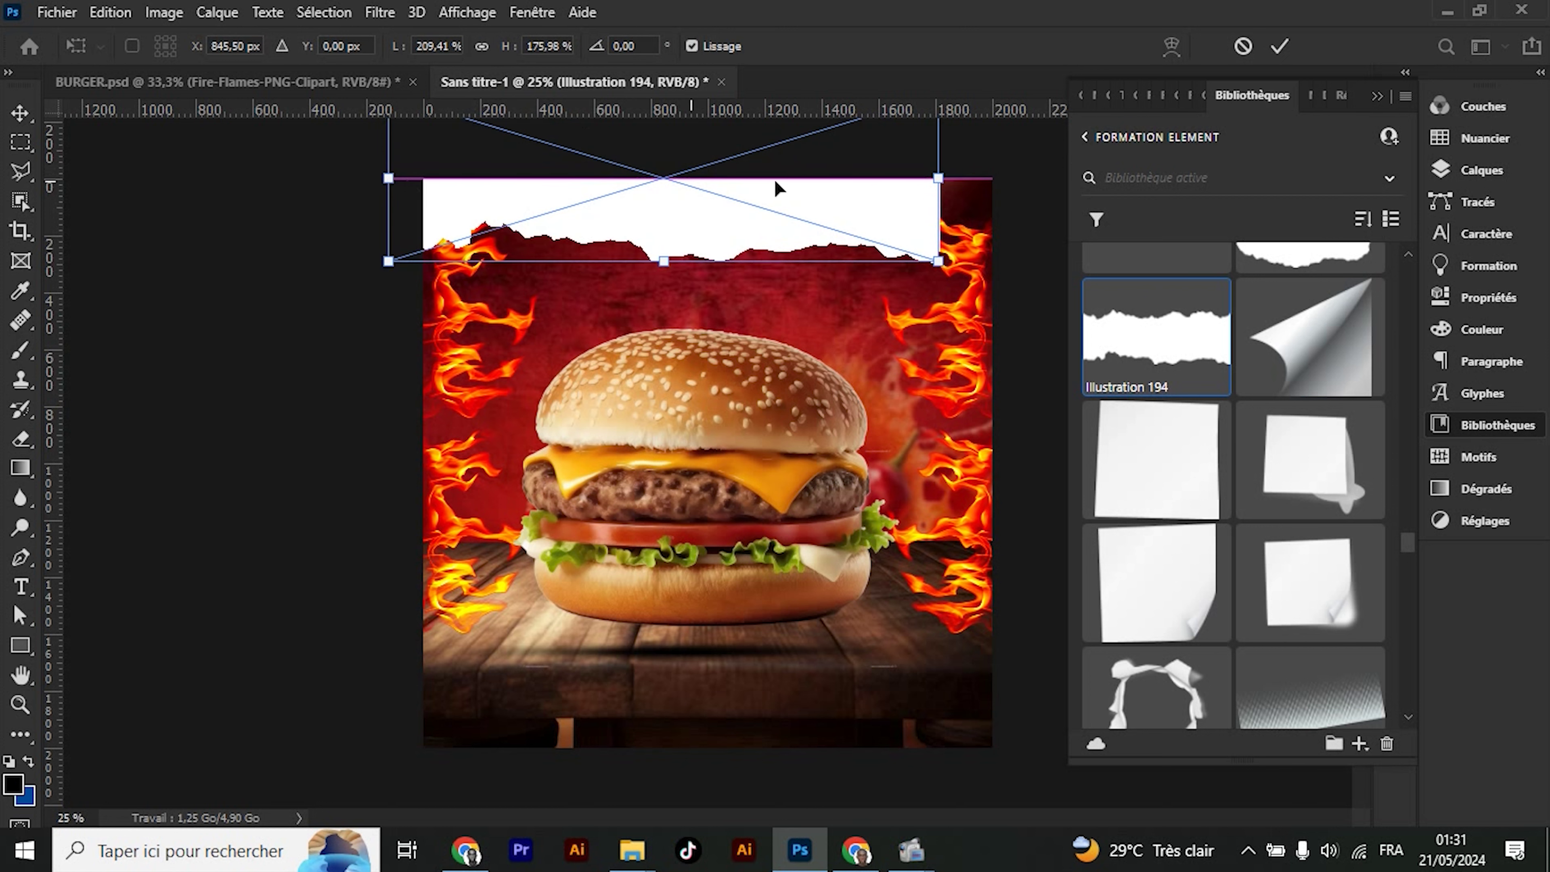
drag(939, 178, 1038, 176)
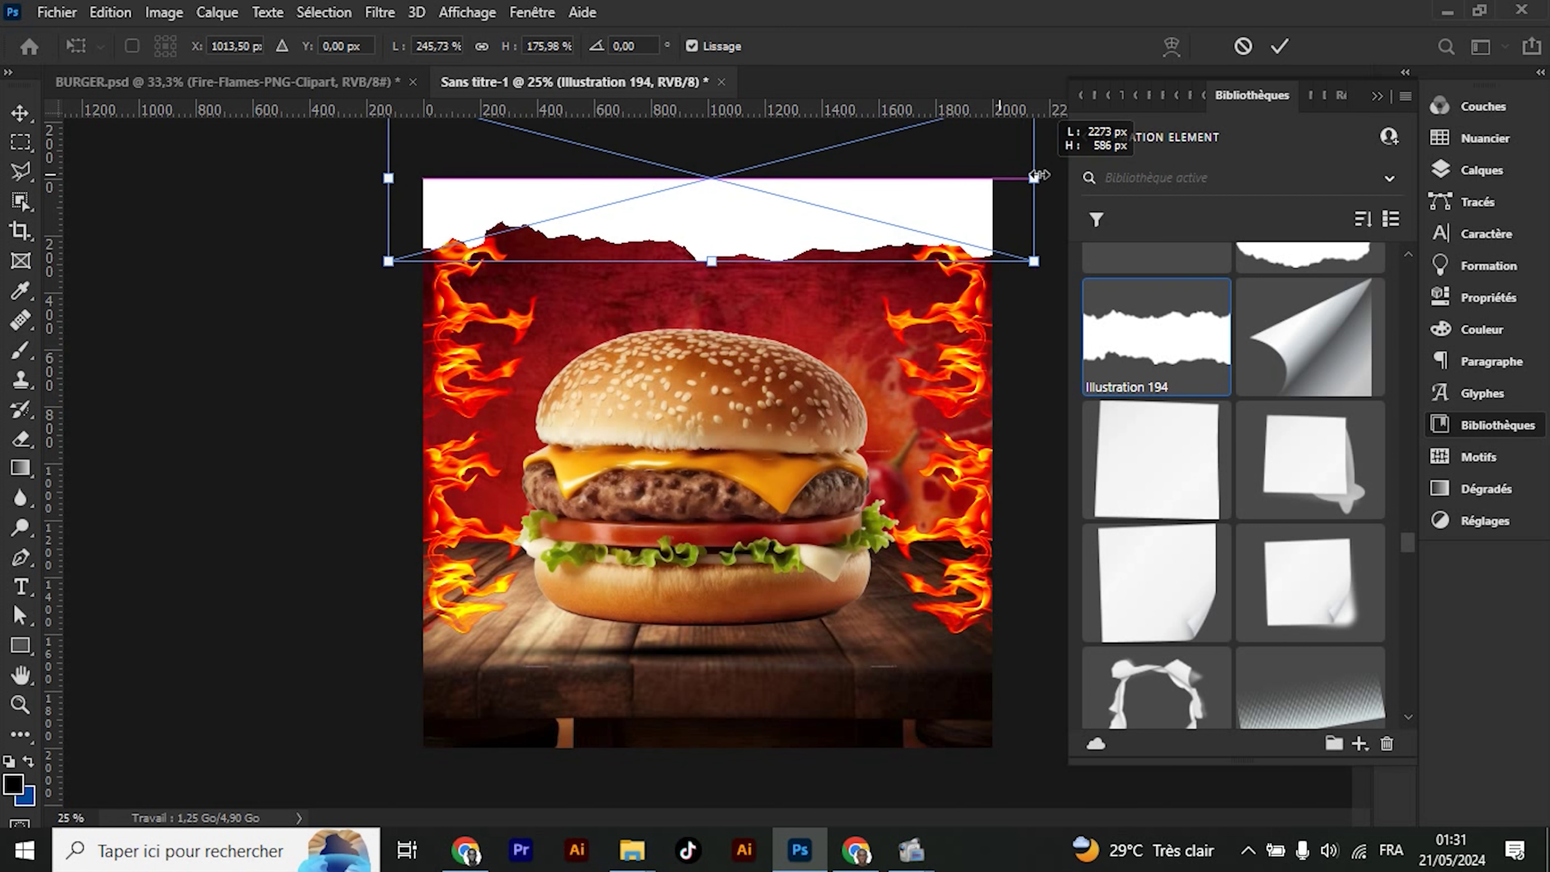
drag(740, 244, 735, 262)
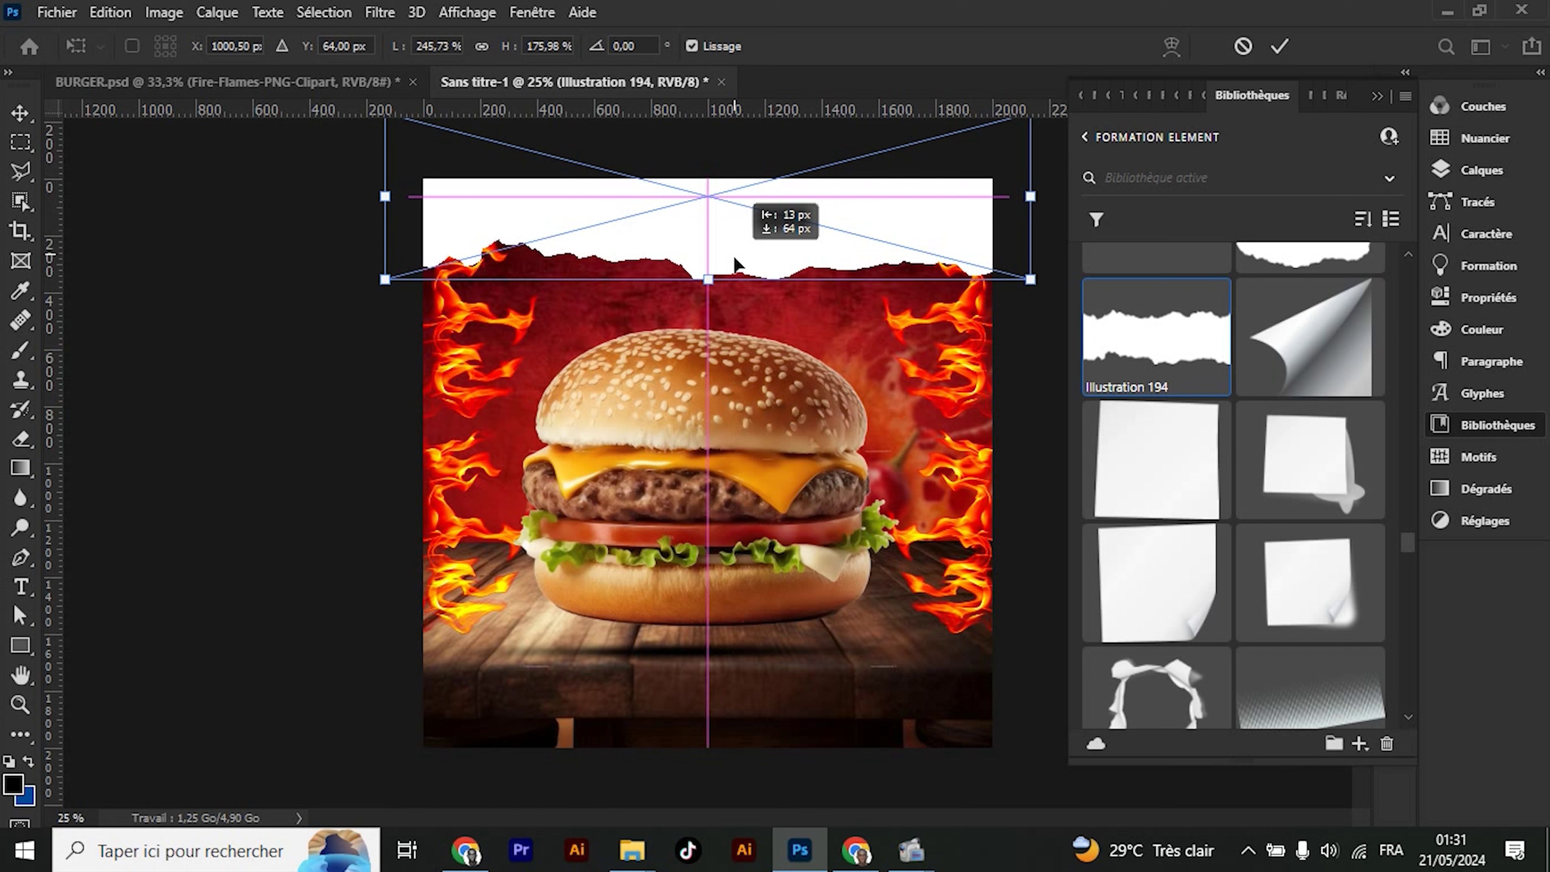
key(Return)
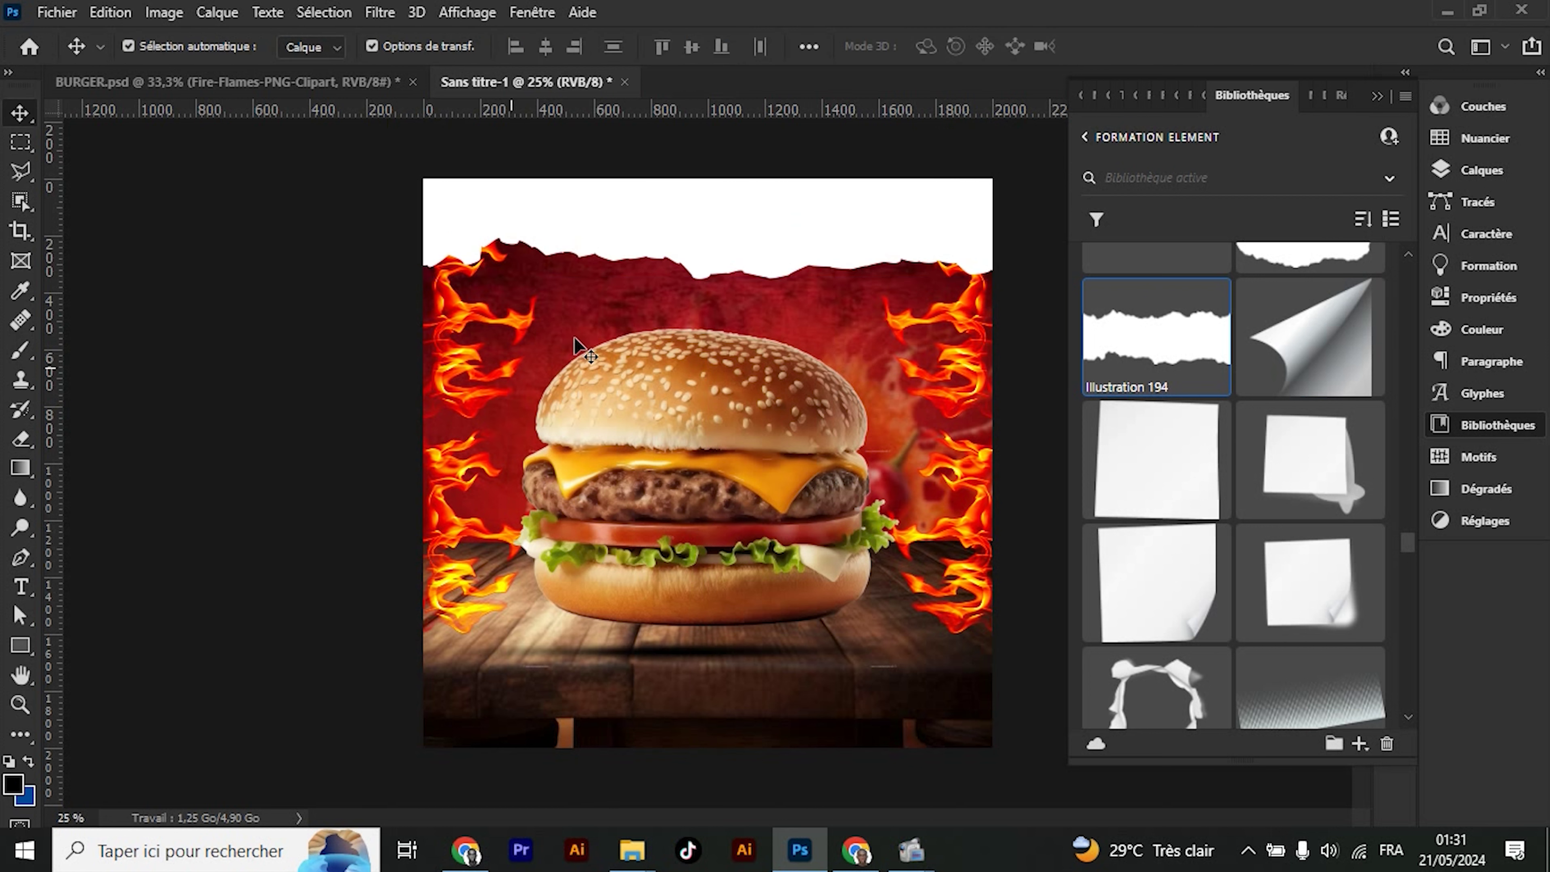
click(628, 237)
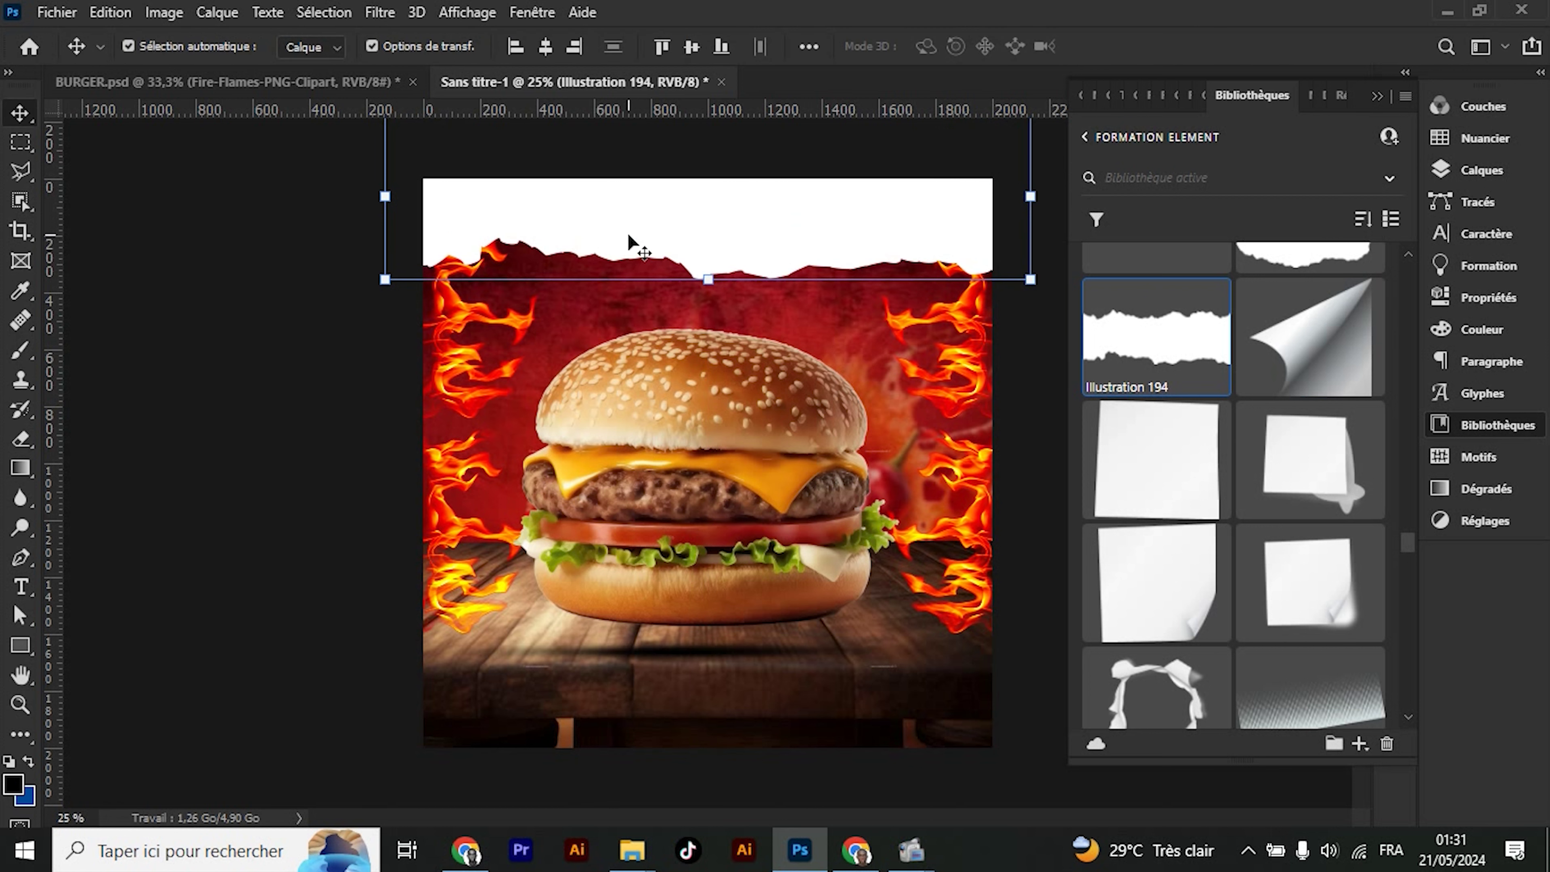
Above Calque 2 copie 2, add a Teinte/Saturation layer: Rouges saturation +24, luminosité +1
click(212, 489)
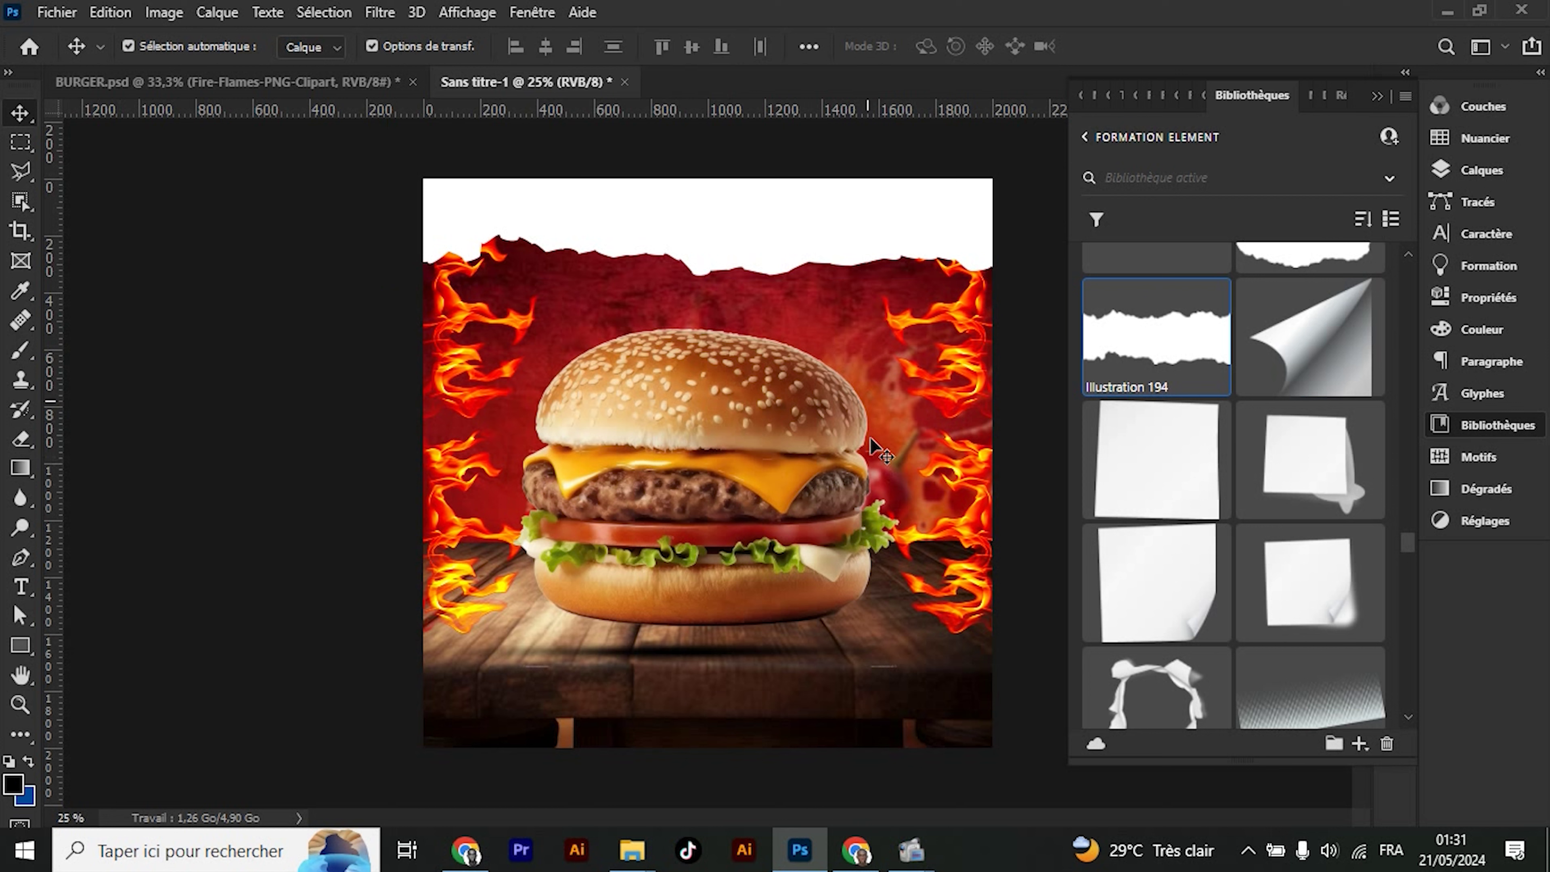
click(1482, 170)
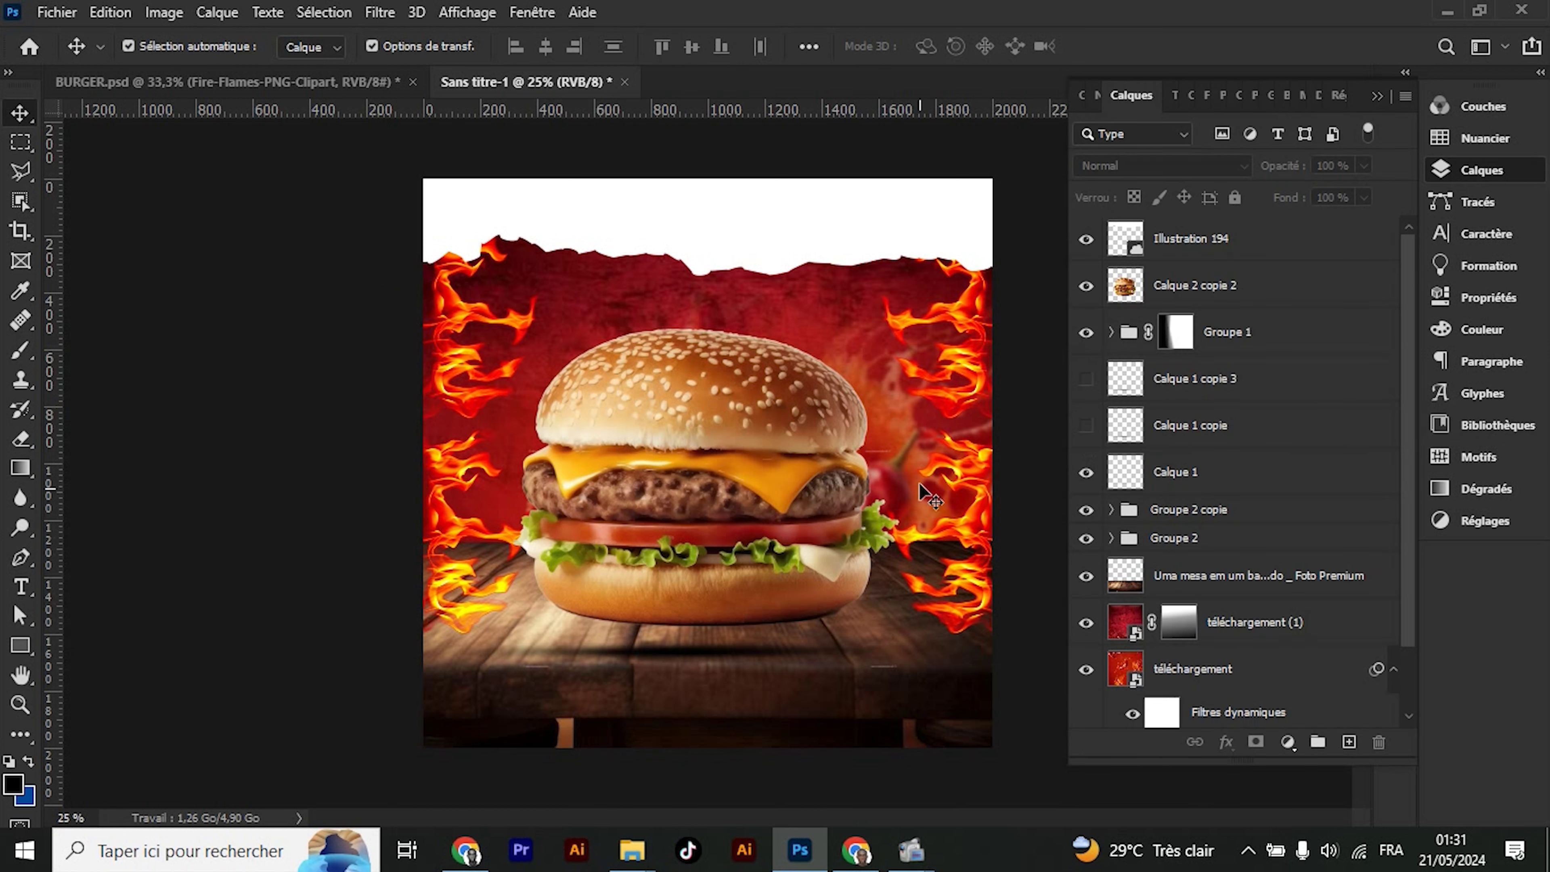
click(1168, 287)
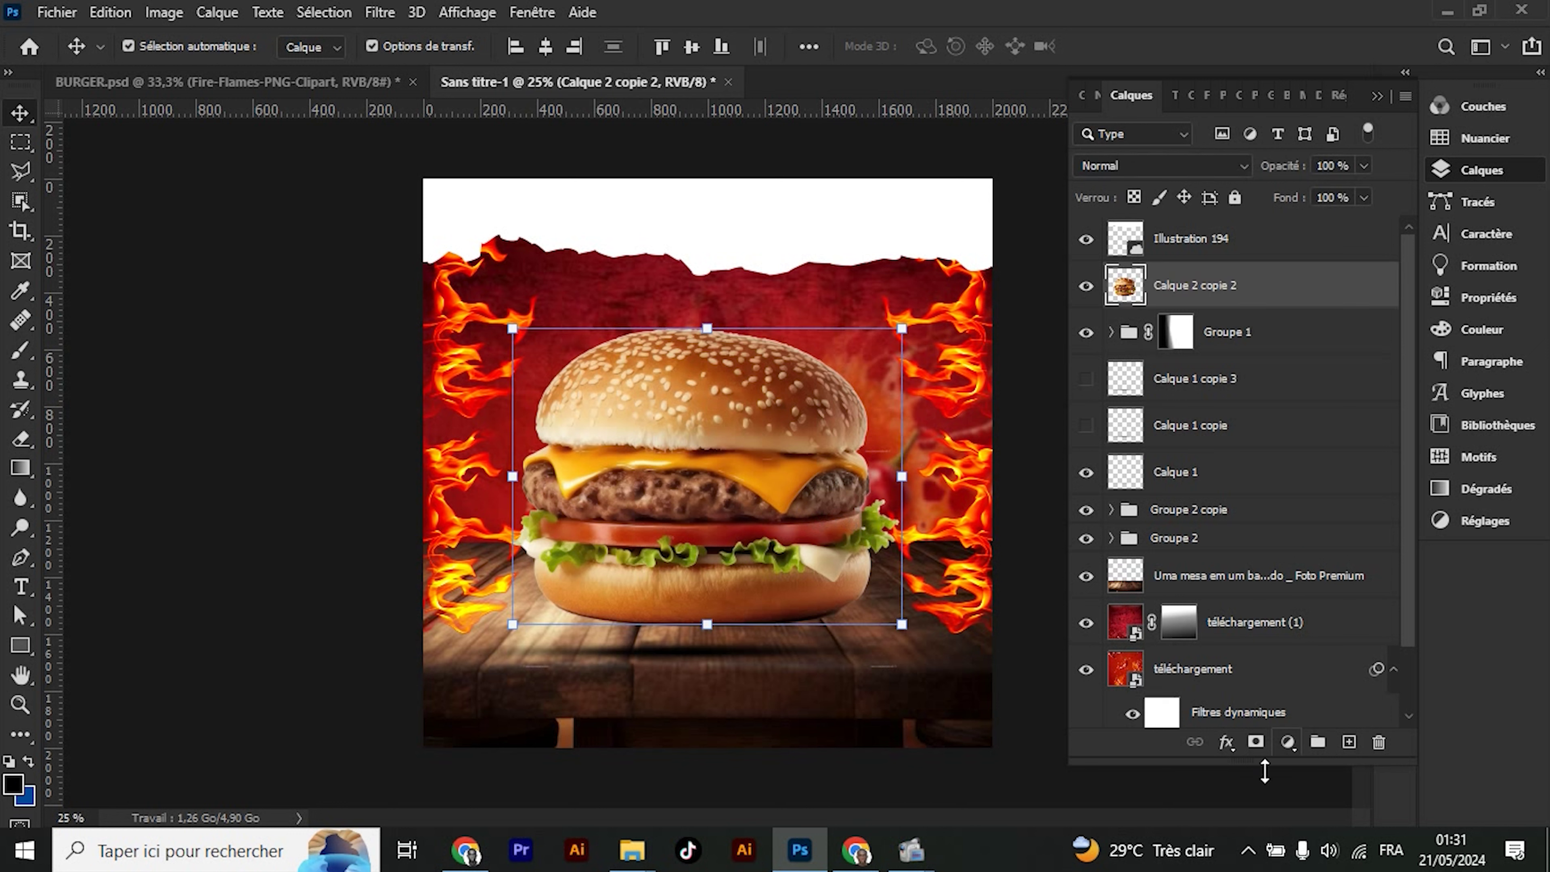
click(1288, 742)
click(1358, 531)
click(1255, 202)
click(1256, 221)
drag(1233, 302, 1265, 303)
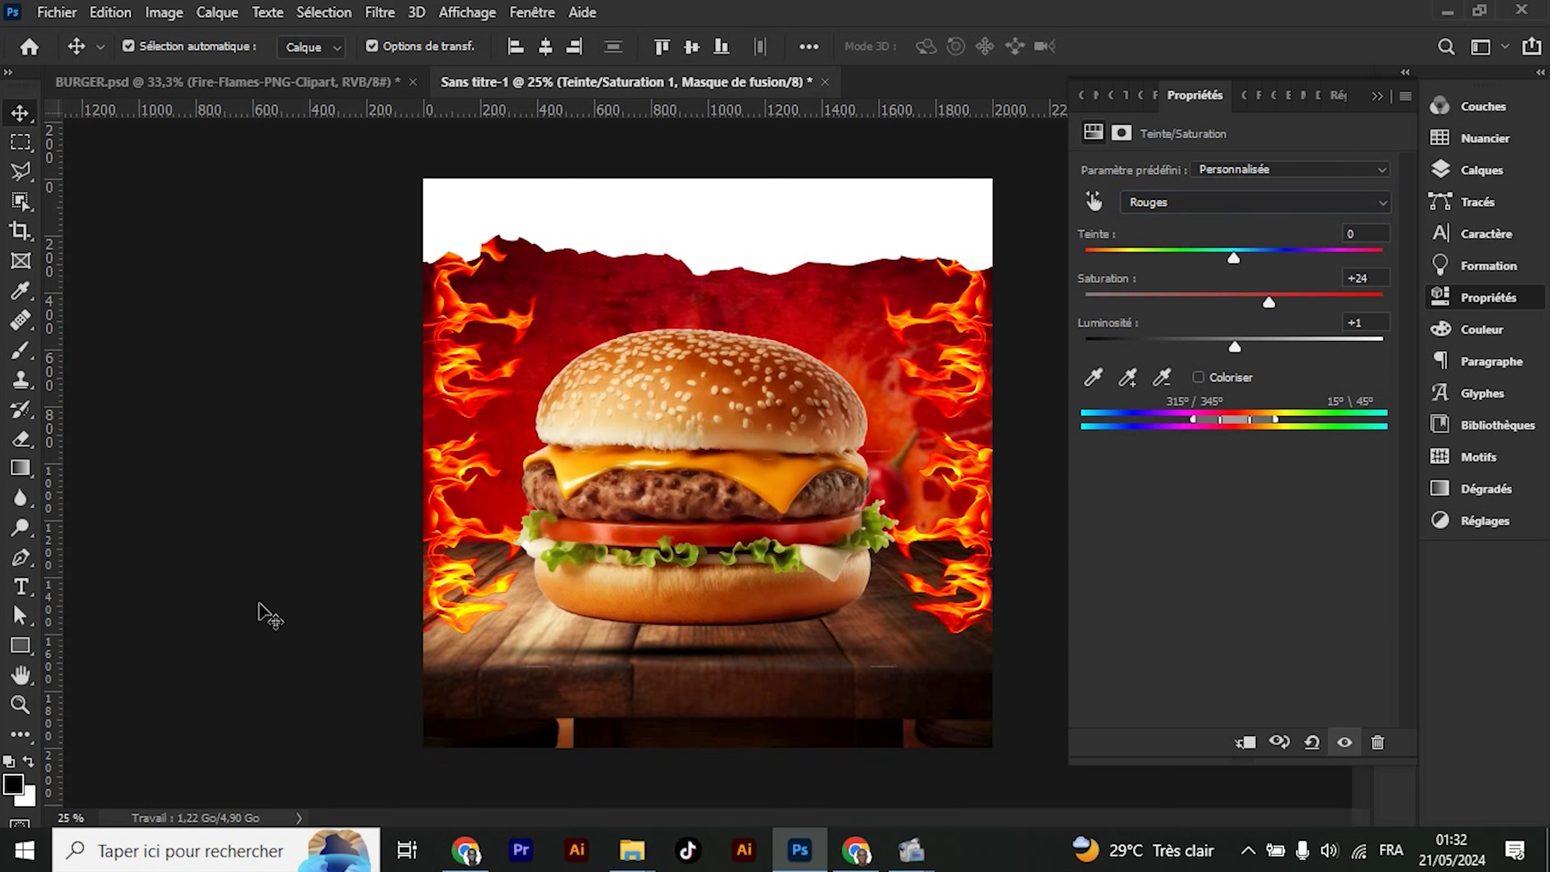
click(678, 317)
click(726, 260)
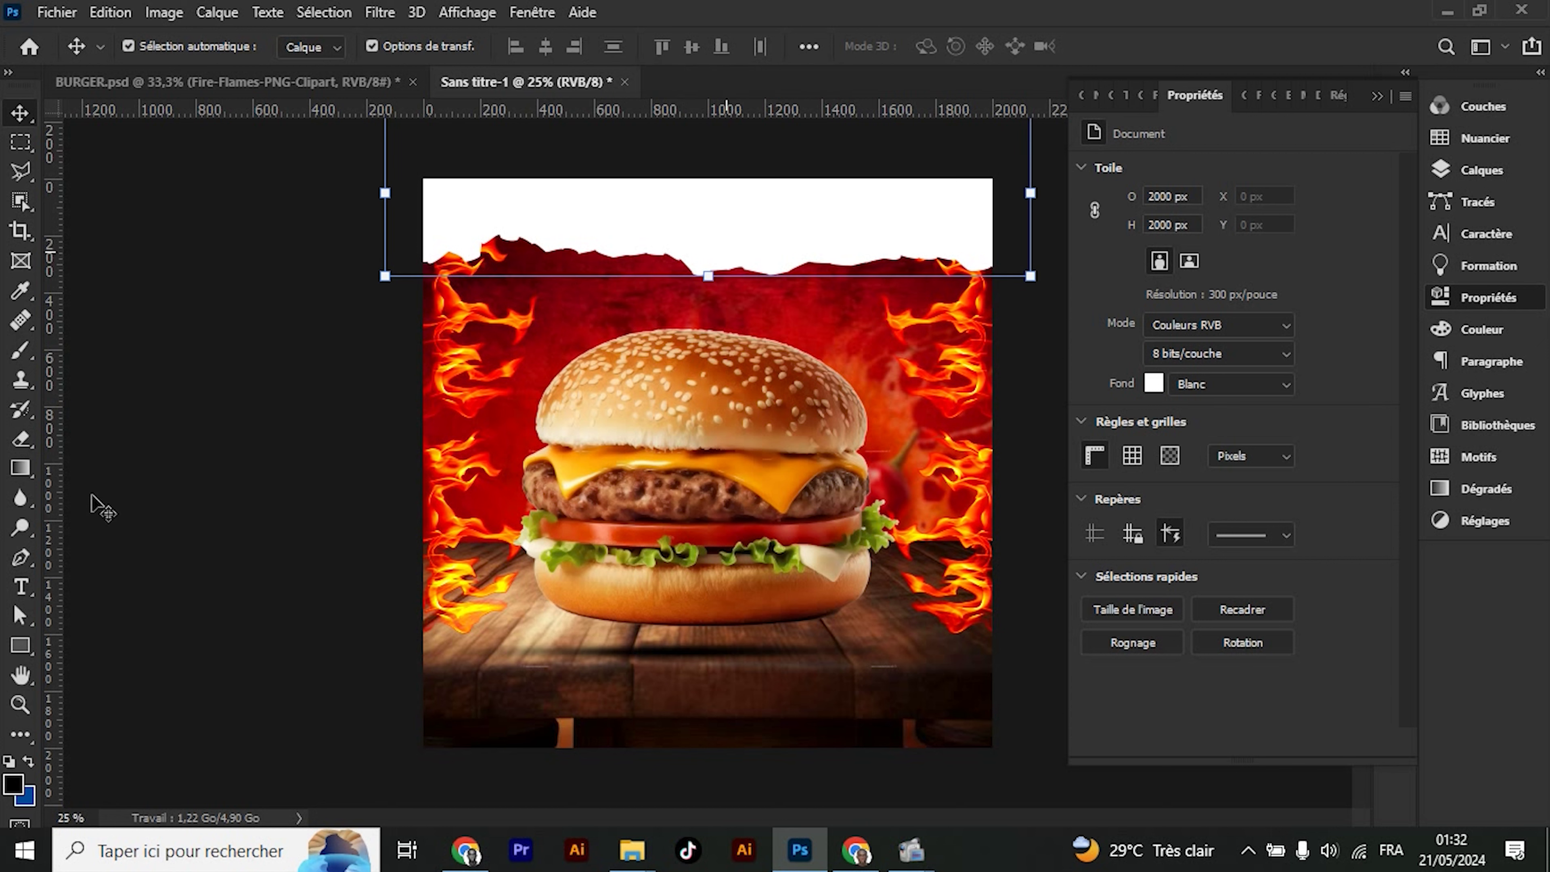
click(266, 433)
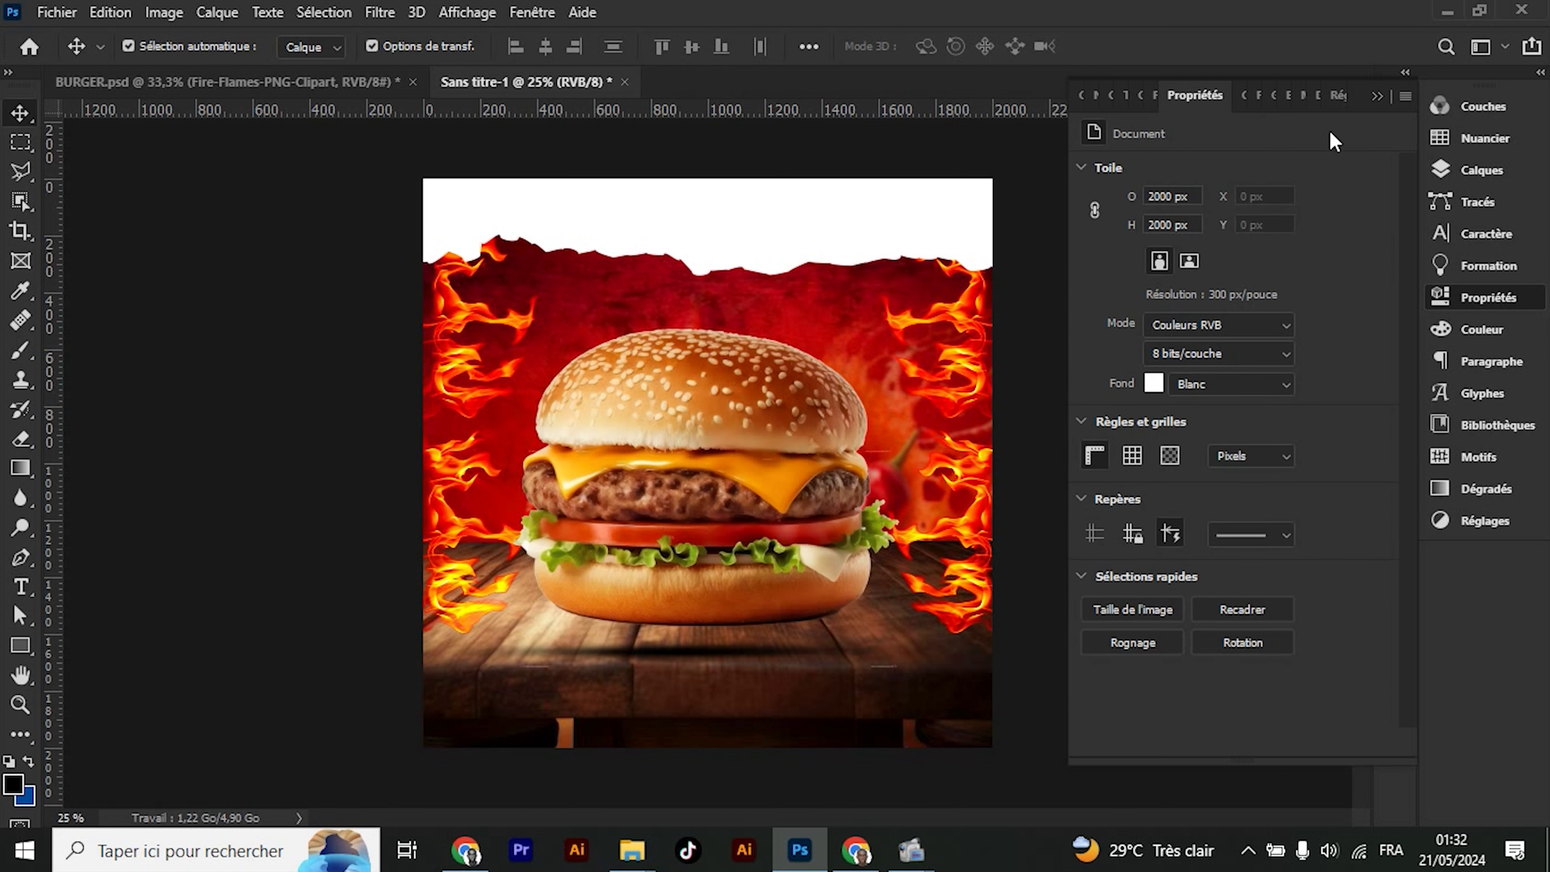
On Calque 2, set a 1000 px soft brush using red sampled from the background
click(1438, 186)
click(1174, 576)
key(b)
click(162, 46)
text(1000)
key(Return)
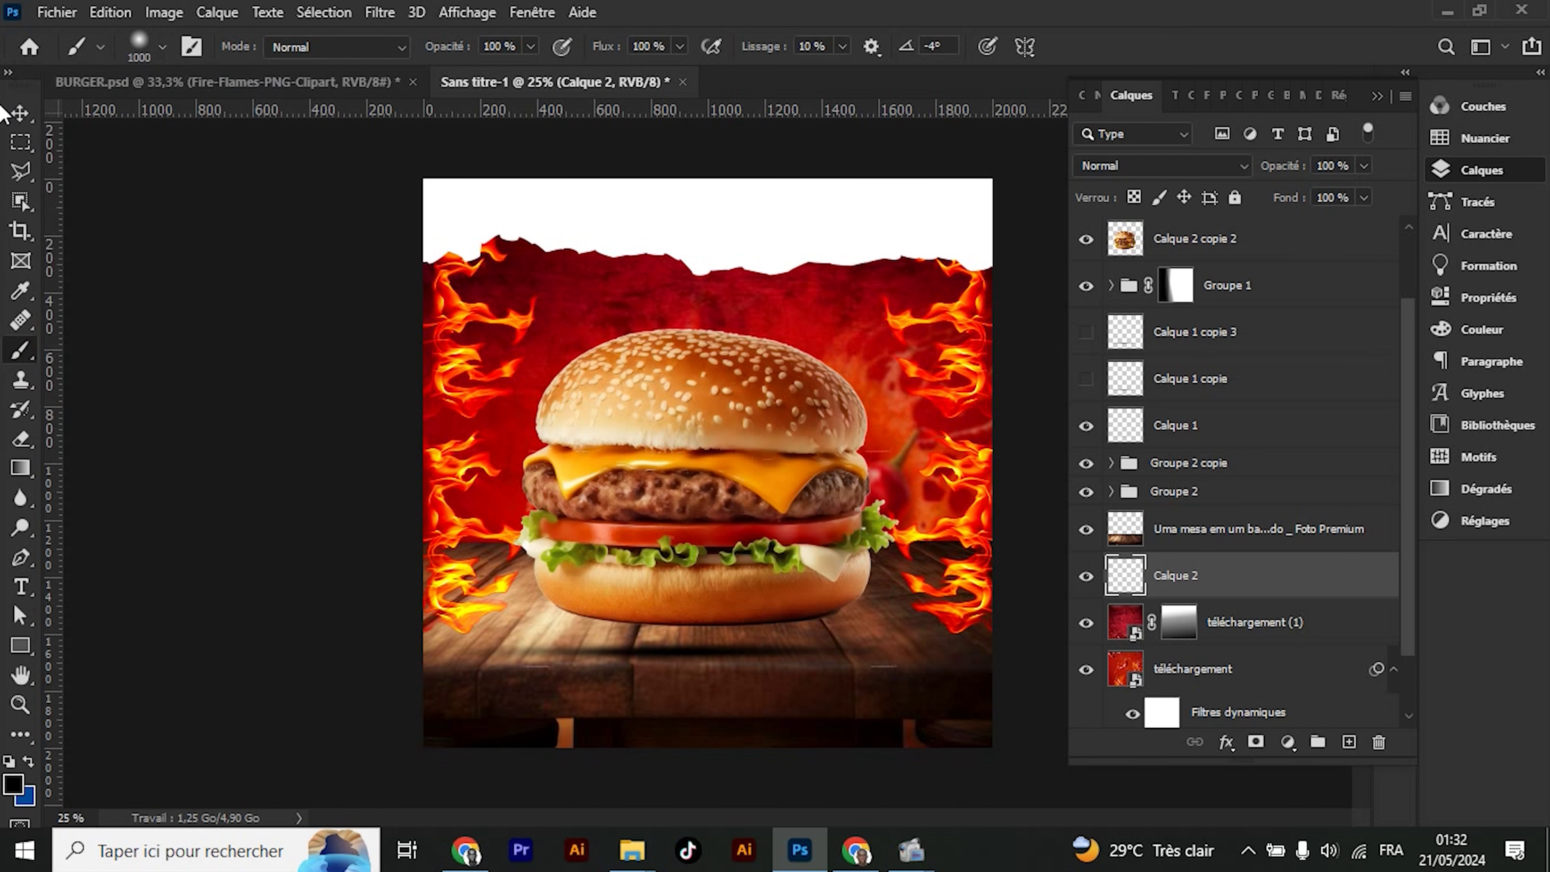
key(i)
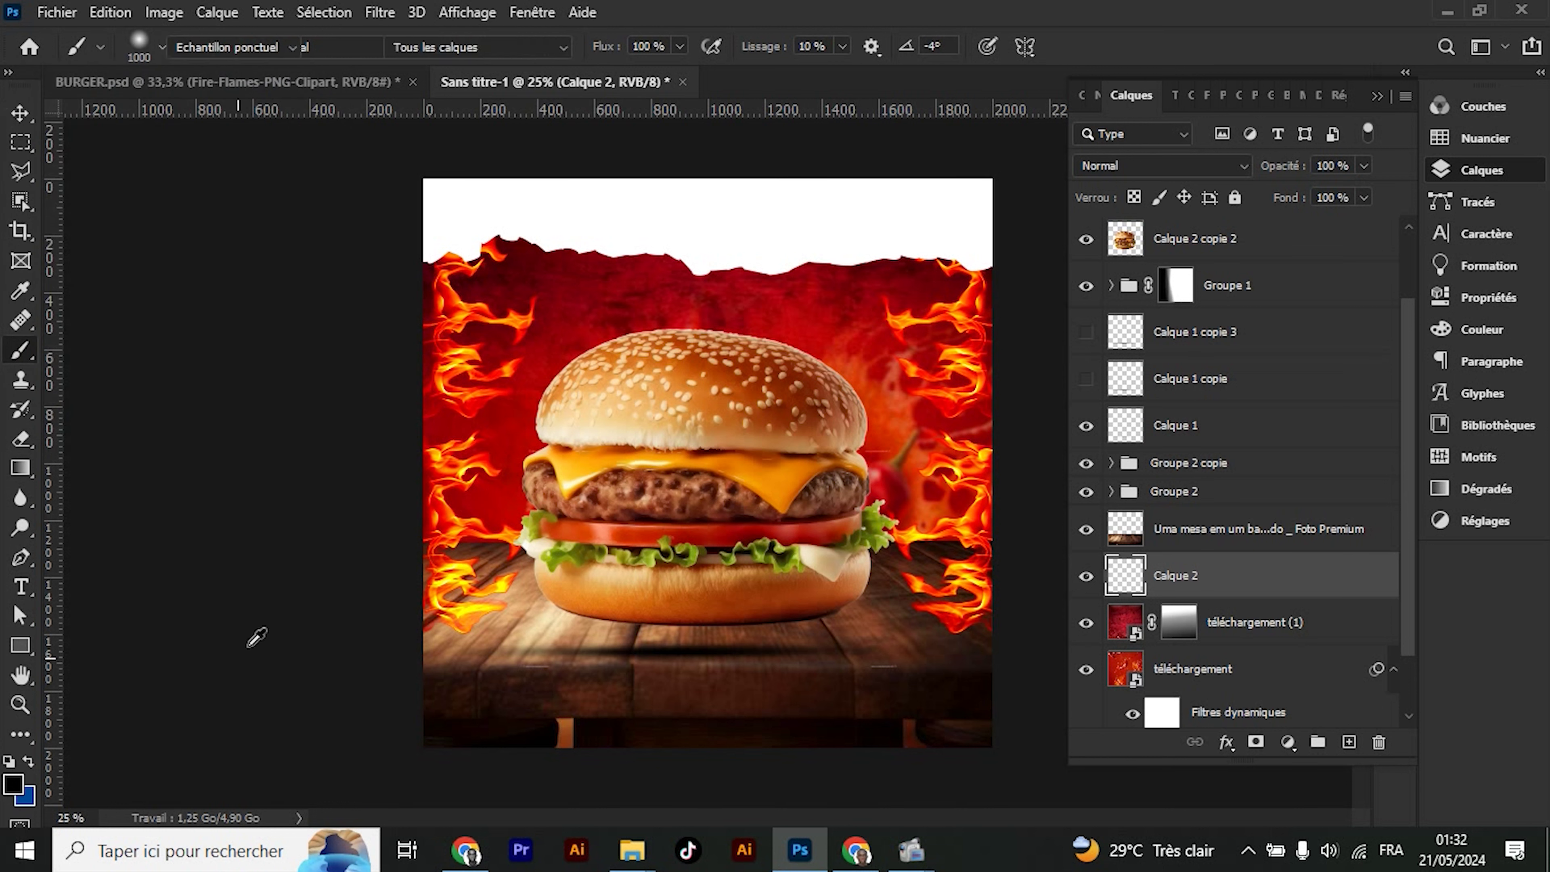
click(526, 435)
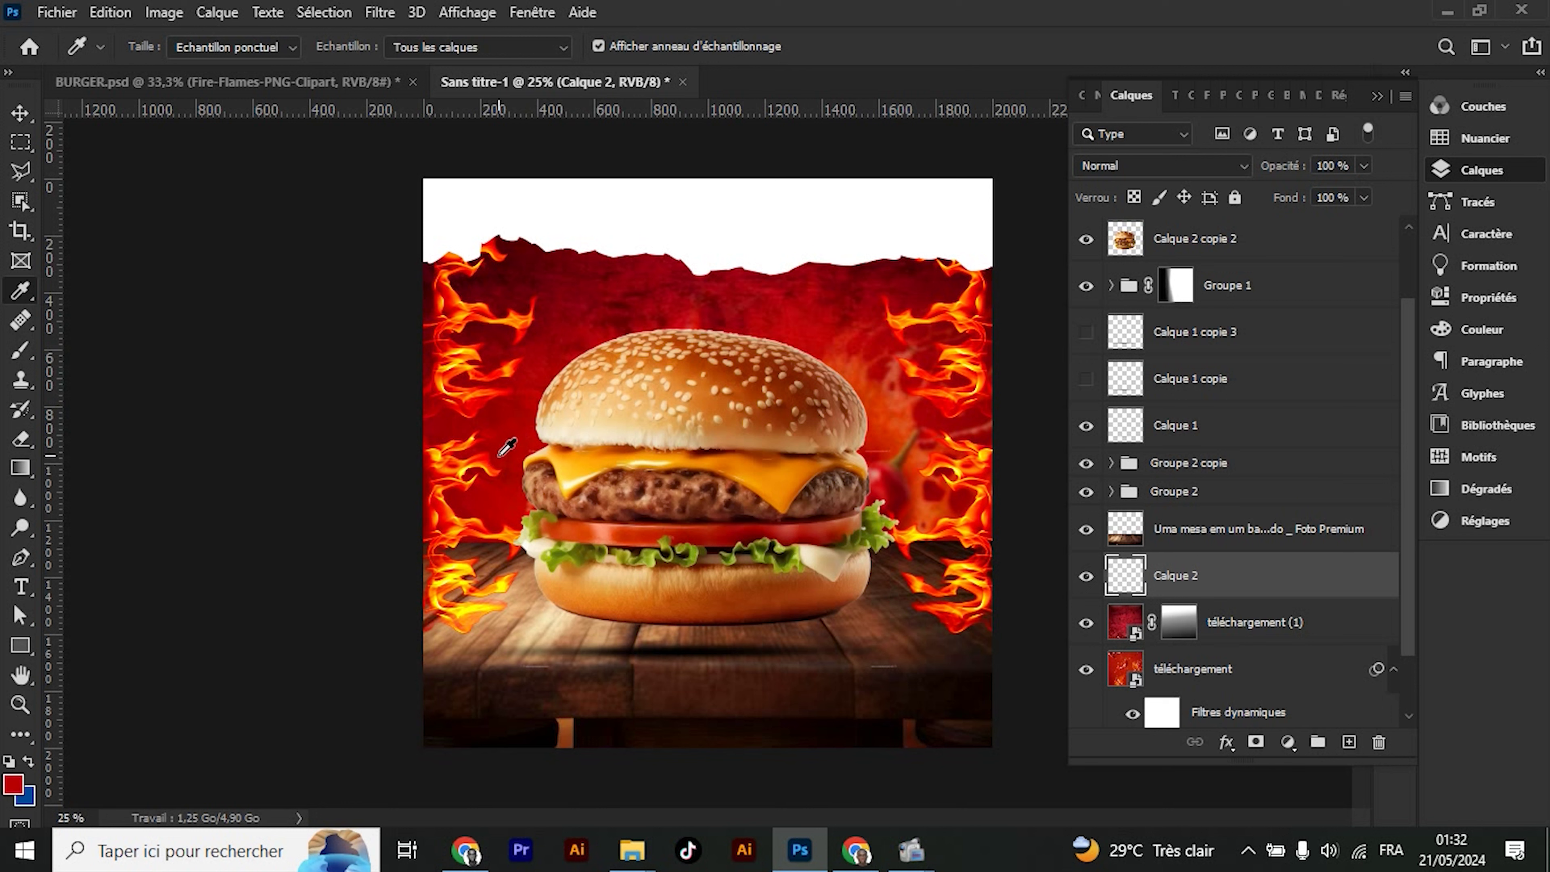
key(b)
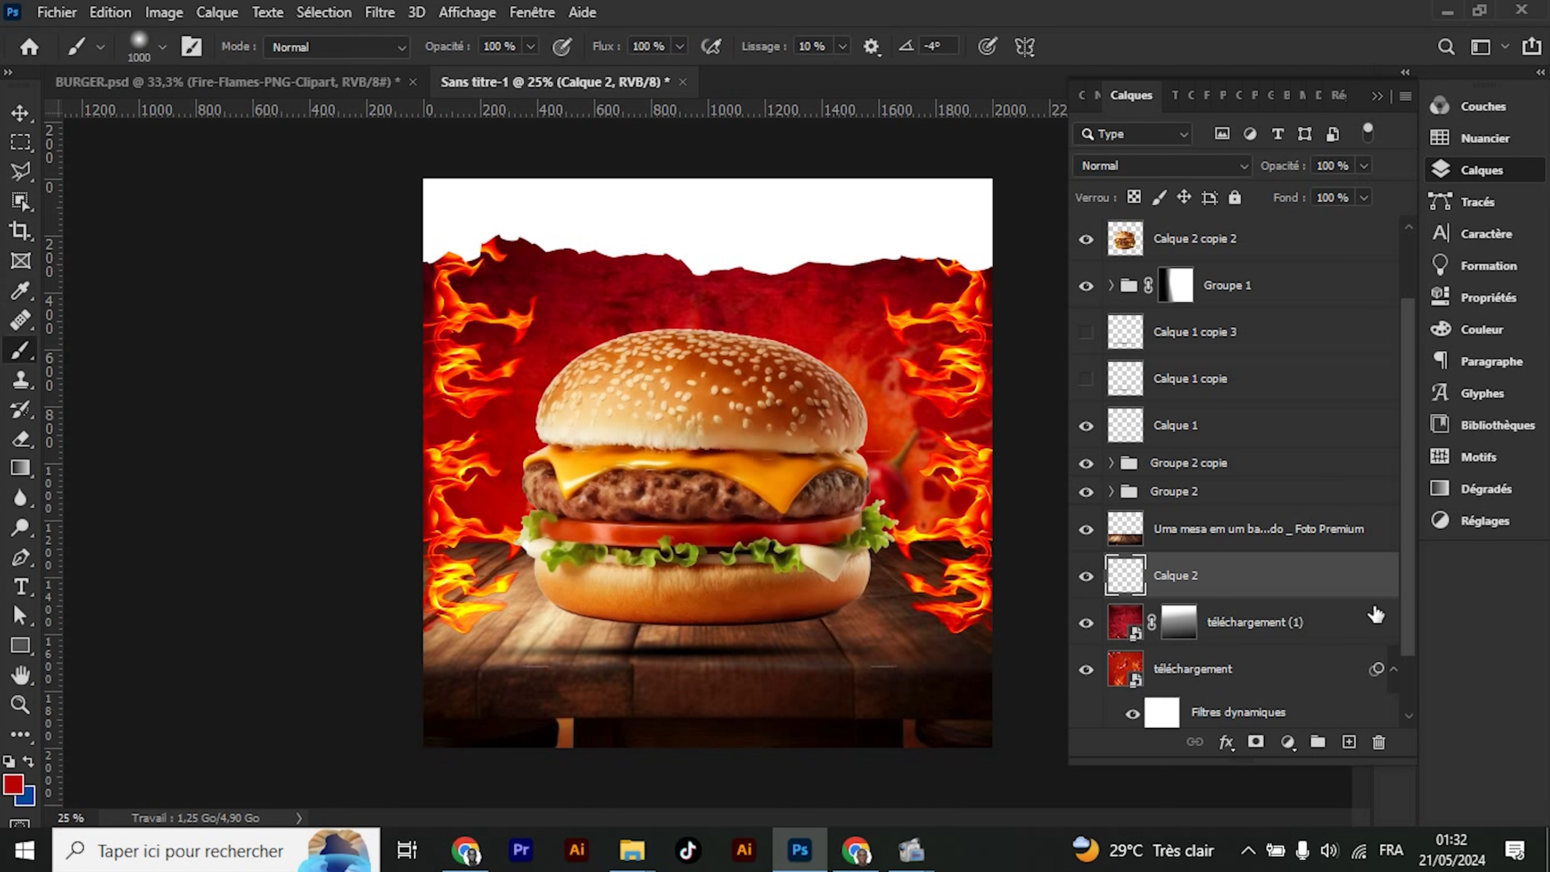
Move Calque 2 above the table photo, paint red lower-left, and stretch it to 262,05% width
drag(1225, 590, 1195, 525)
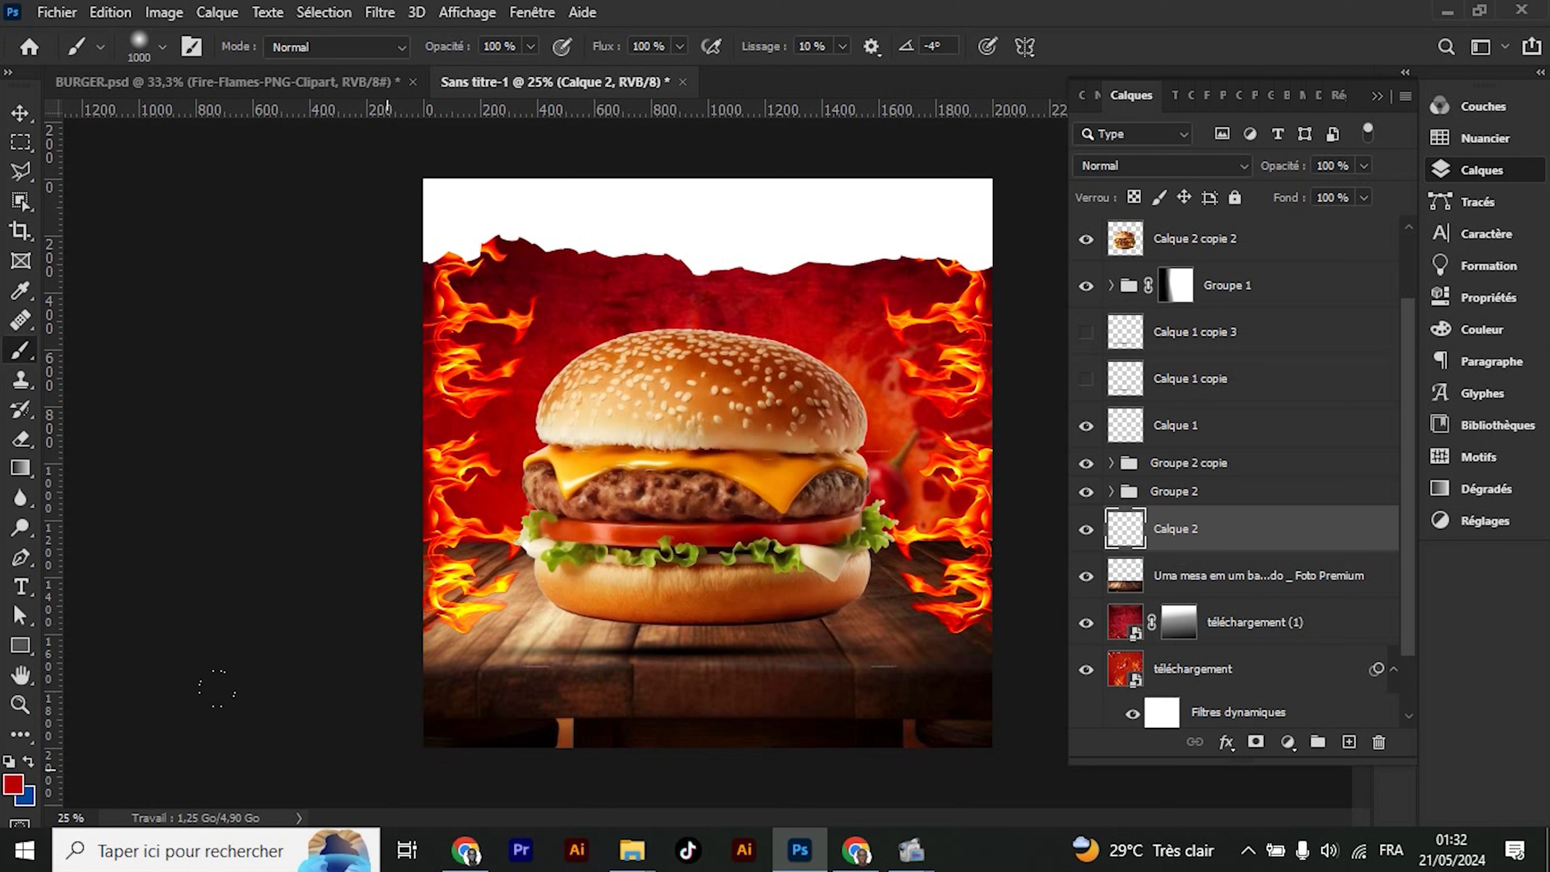
drag(548, 706, 501, 714)
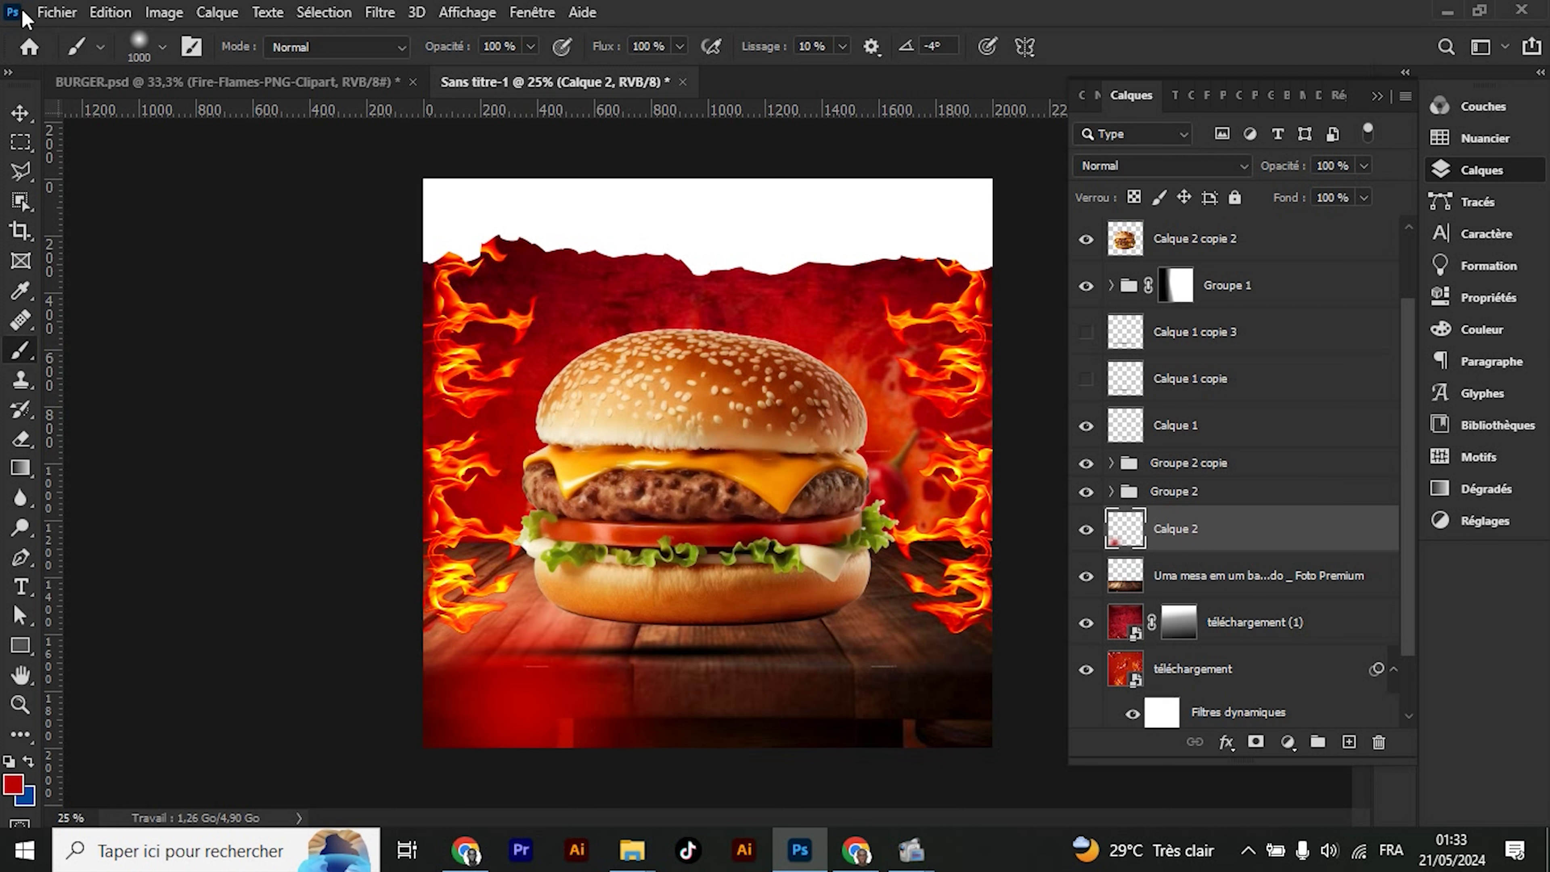
click(20, 110)
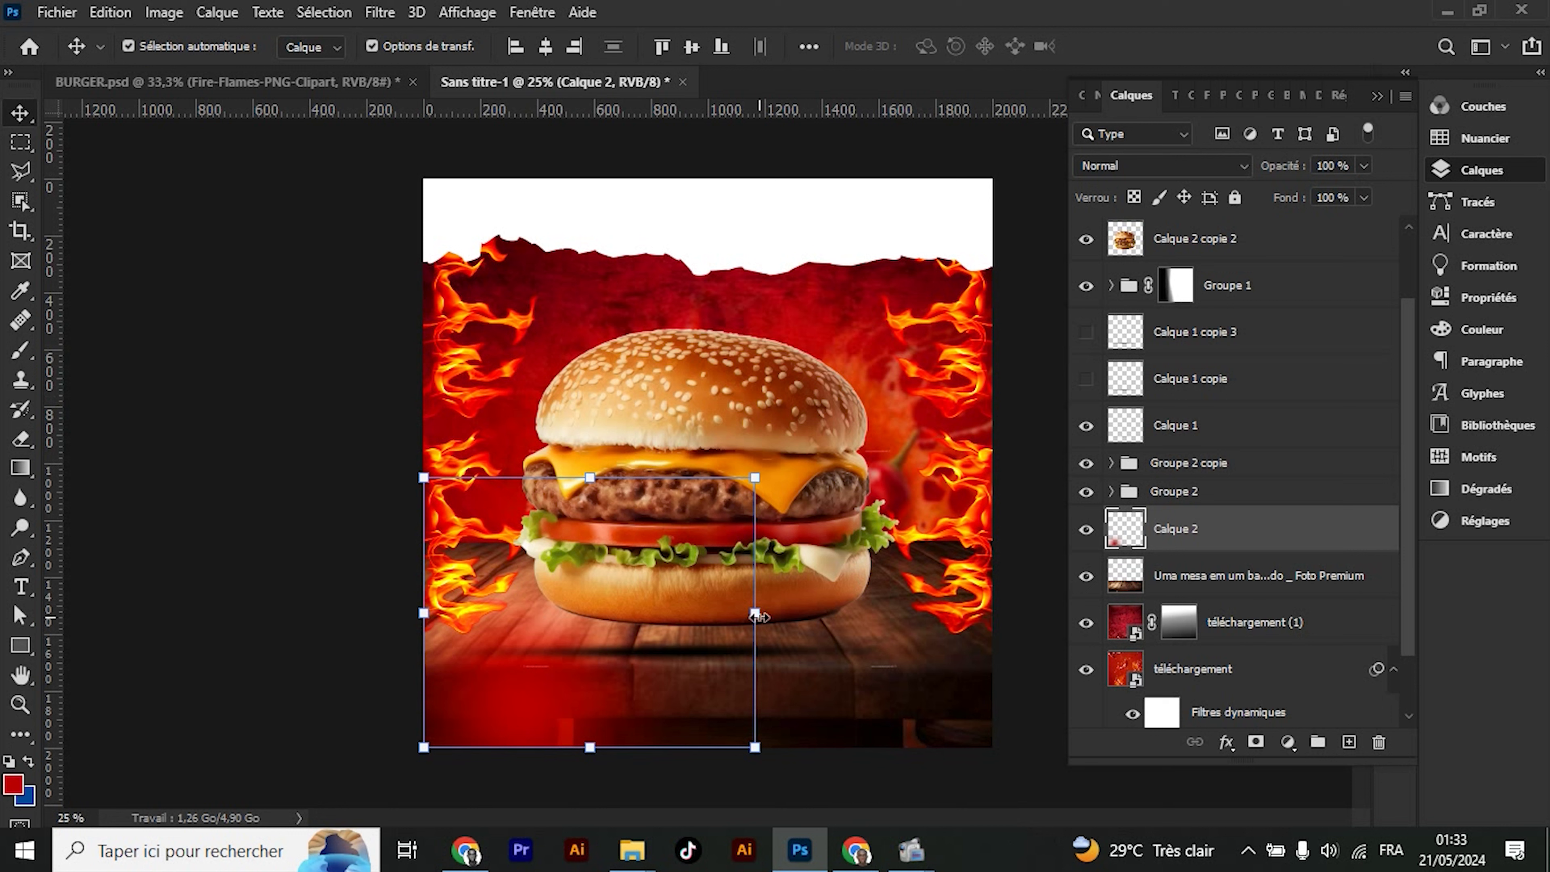
drag(759, 617, 1110, 648)
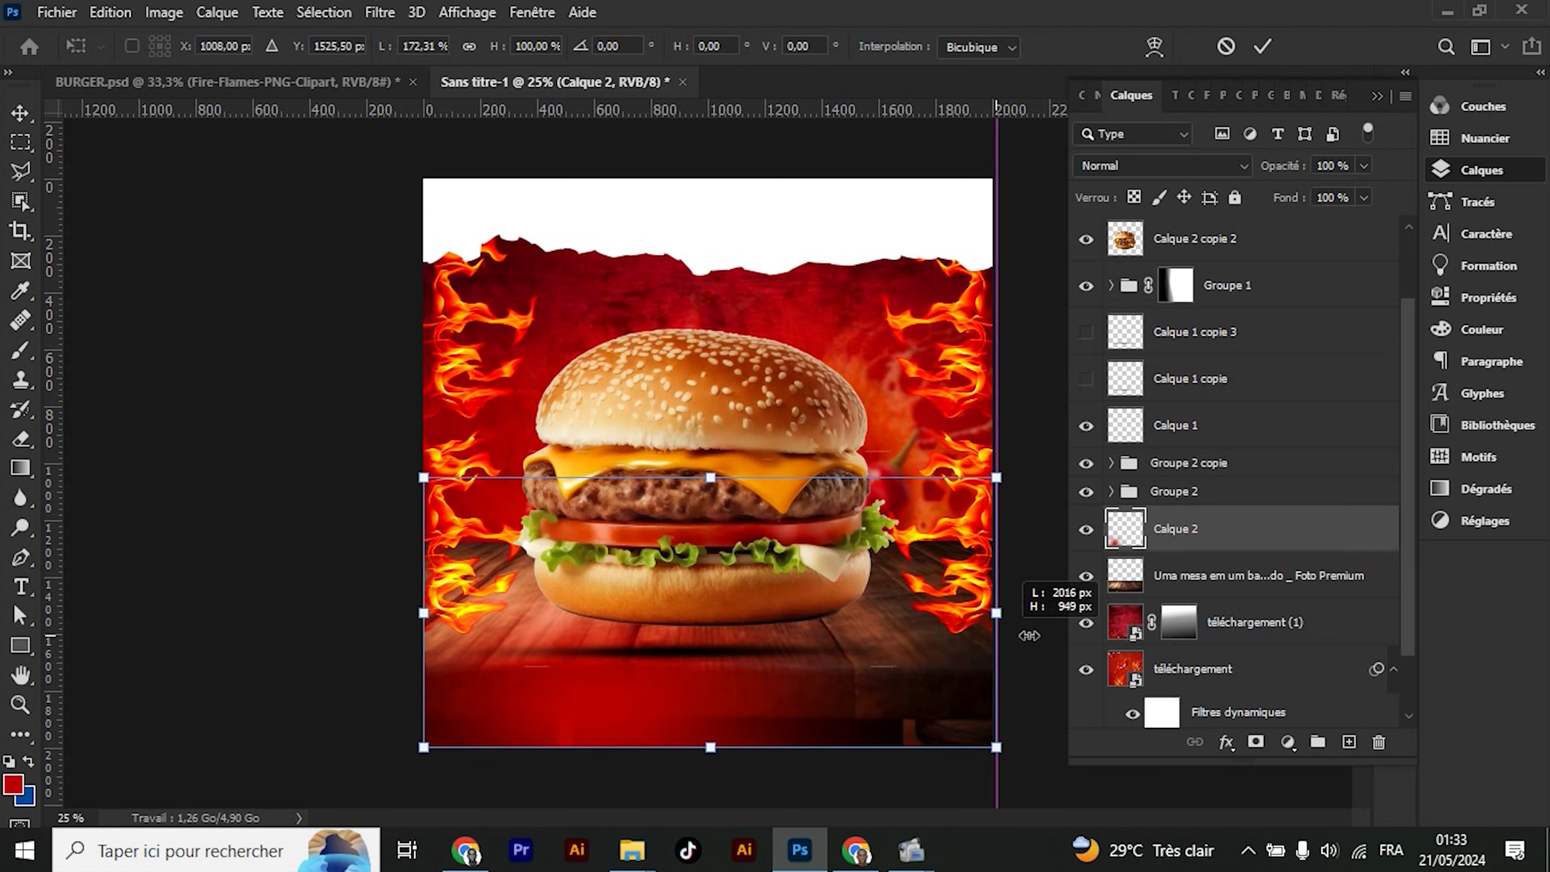
drag(1110, 648, 1379, 629)
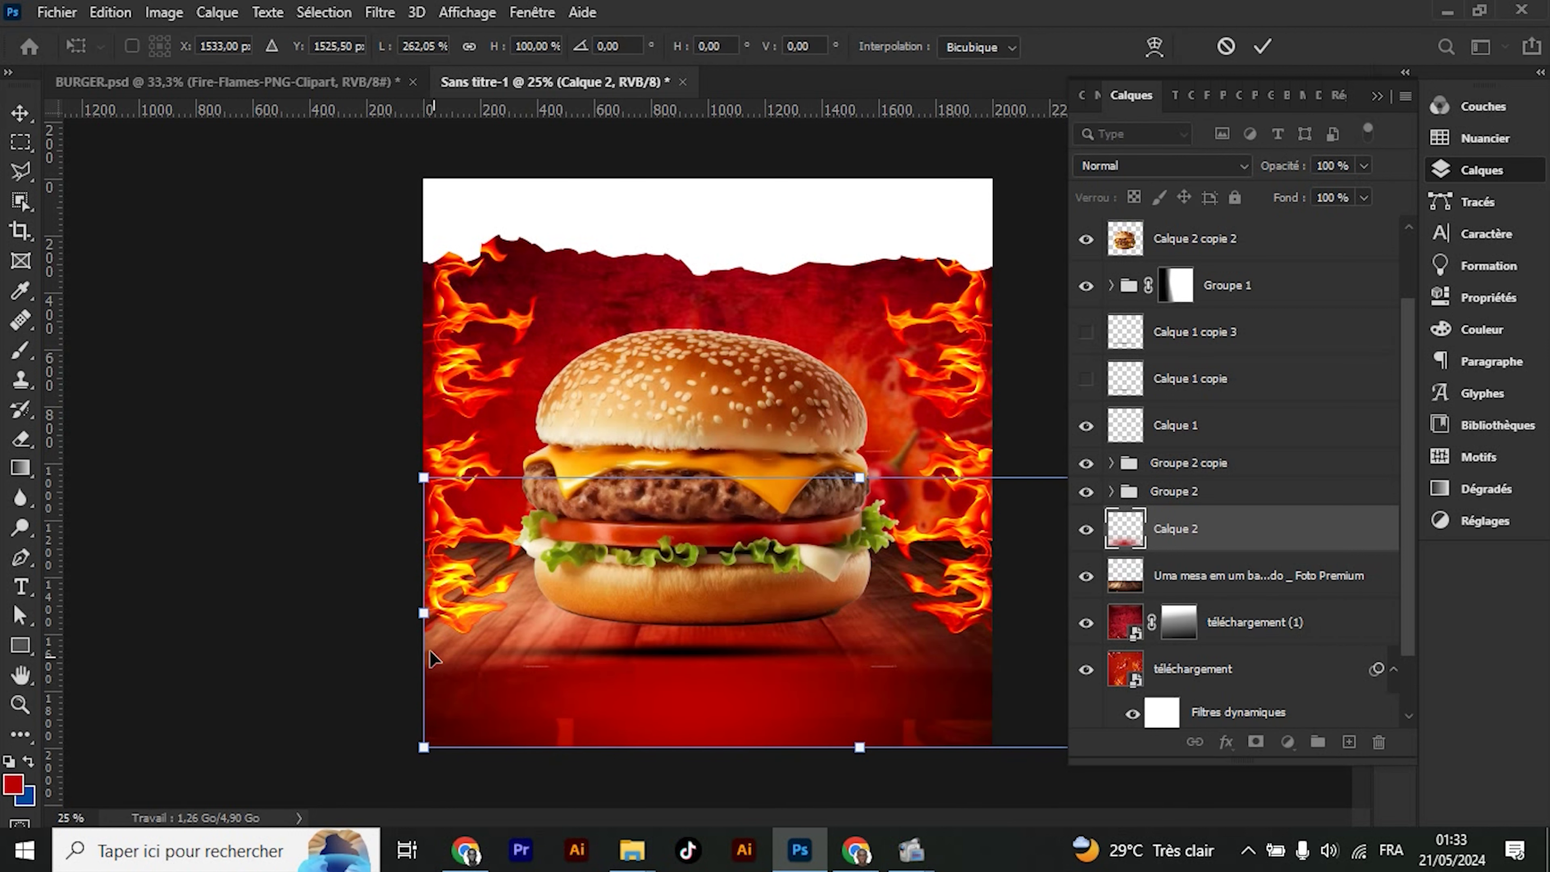
key(Return)
click(1288, 742)
key(t)
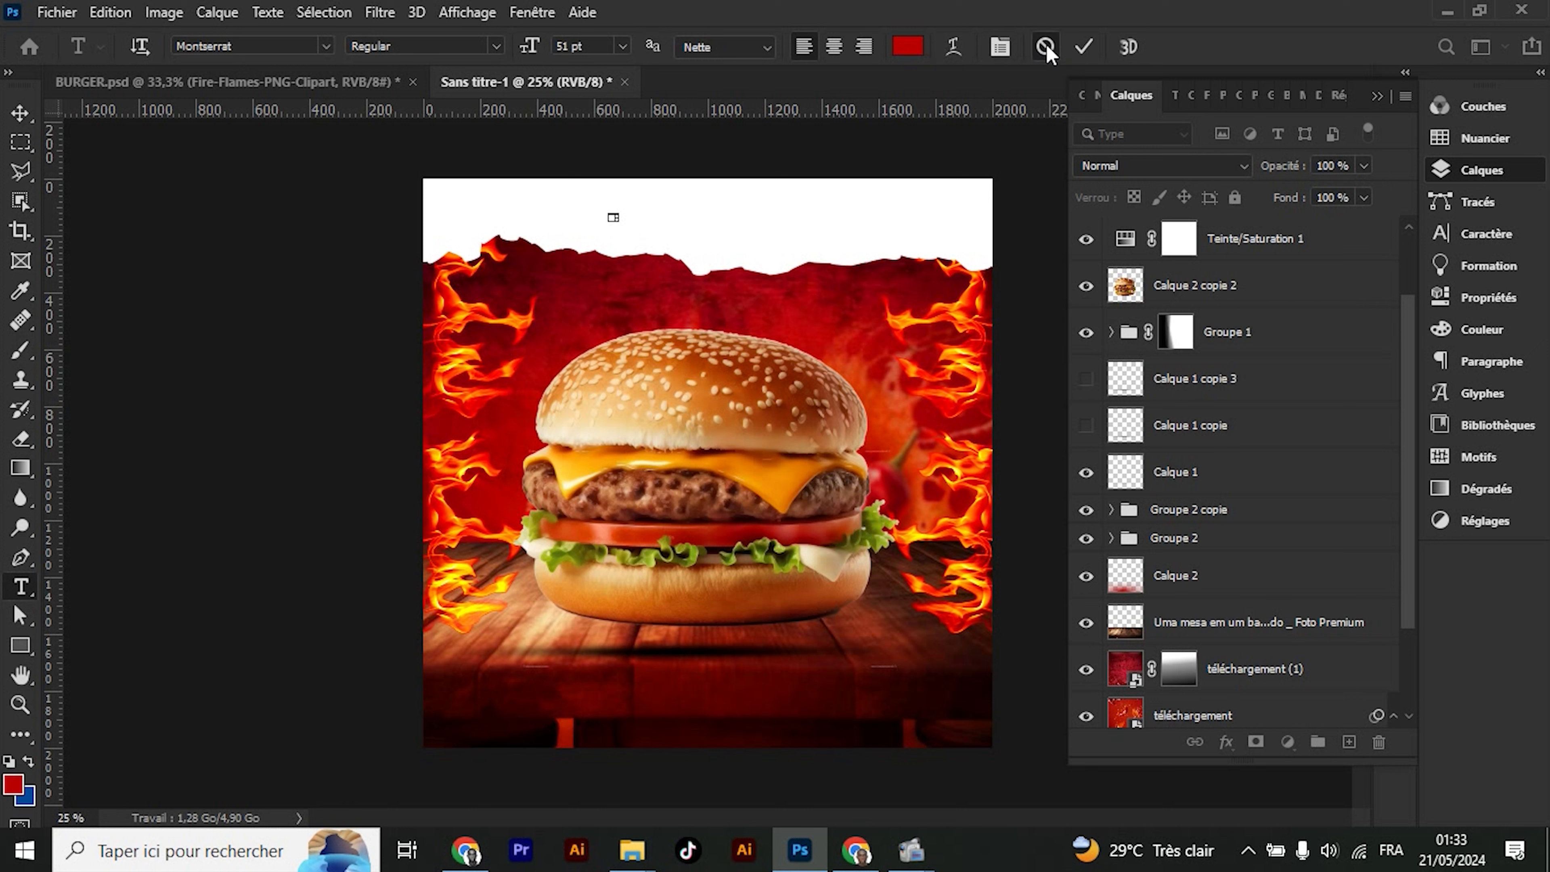
Create a text layer at the poster's top reading 'Burger'
key(ctrl+z)
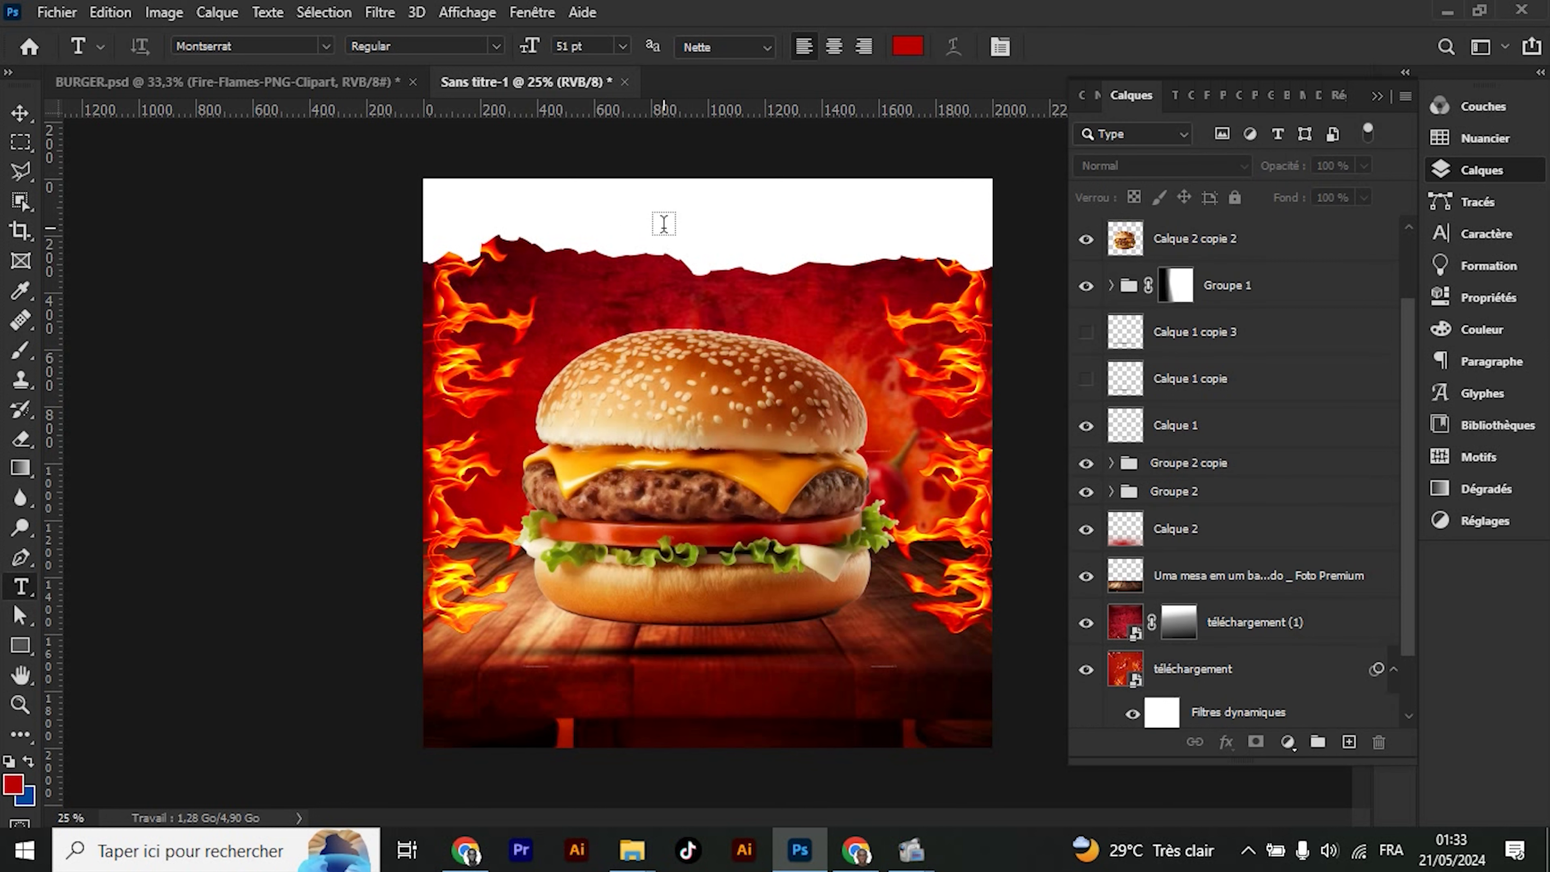
click(664, 223)
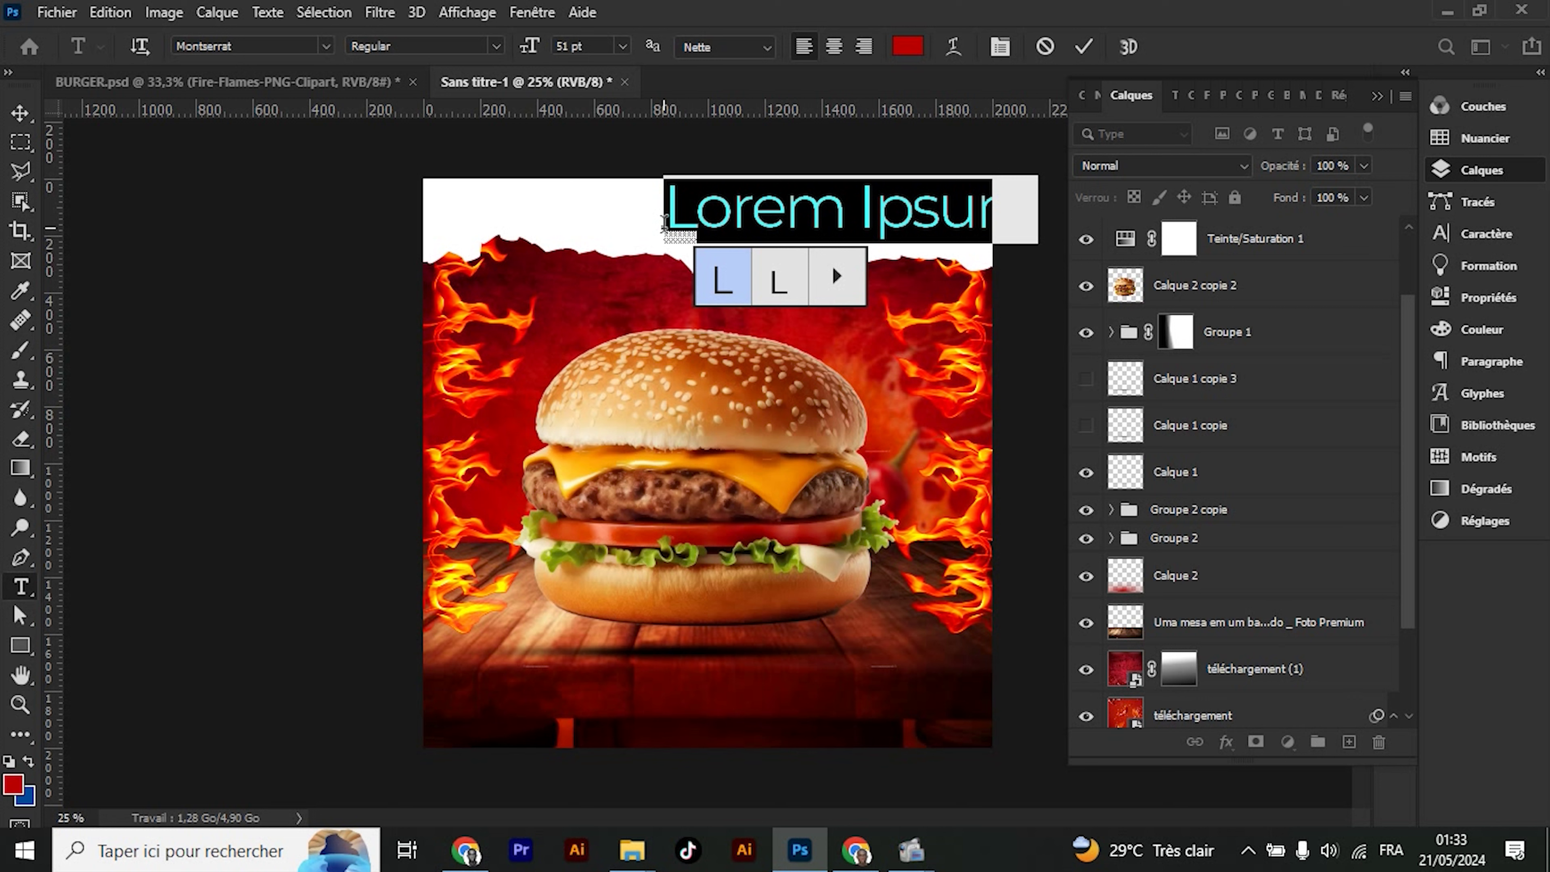
click(730, 217)
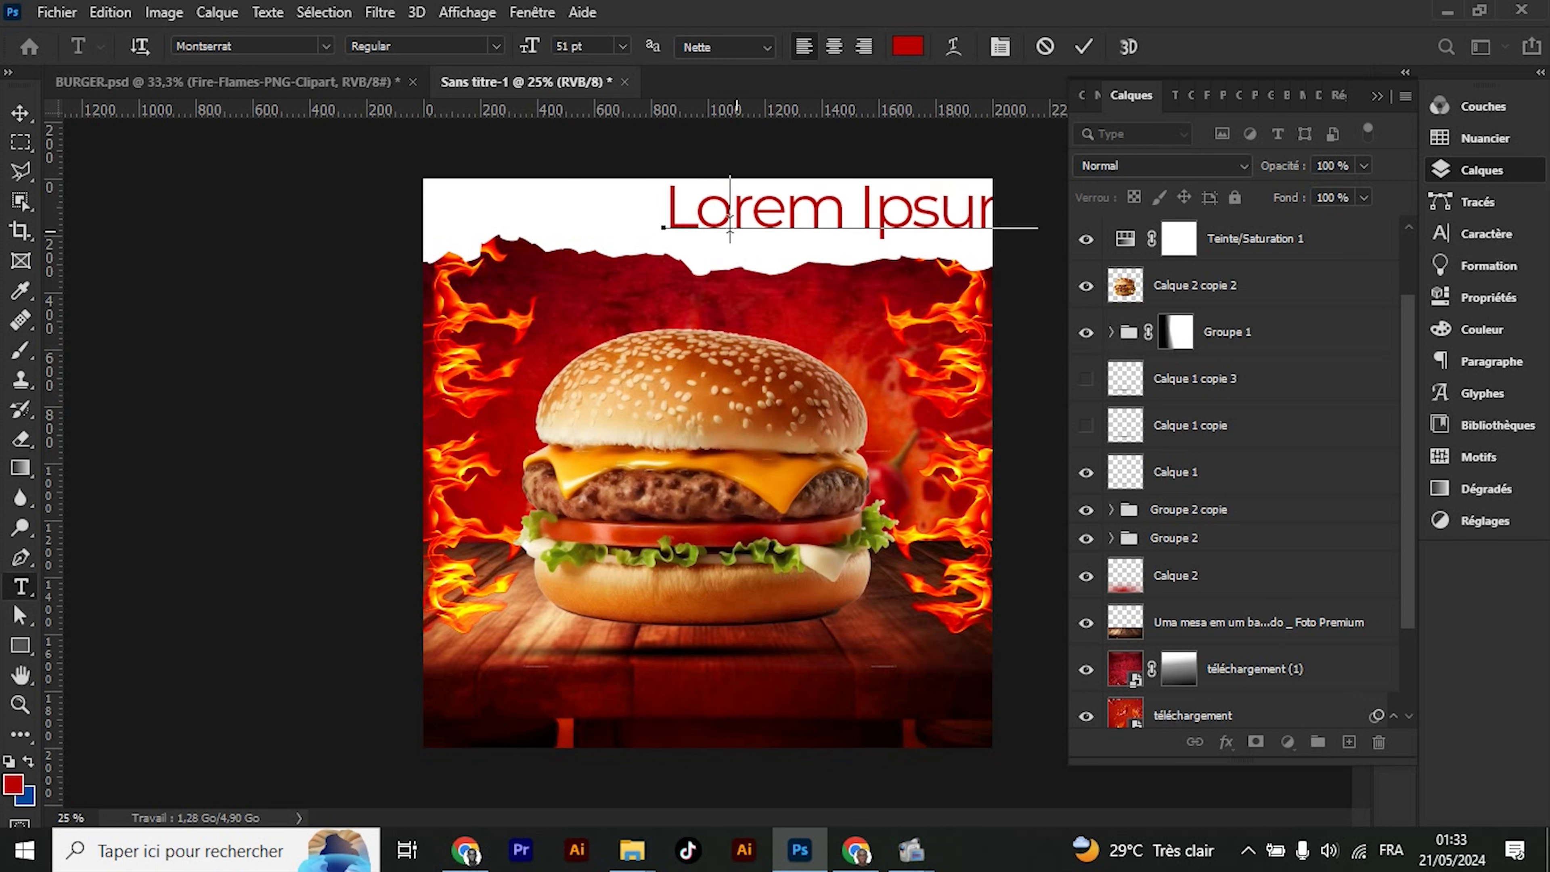
key(ctrl+a)
text(Burger)
Scale the Burger title to 77,92 pt and centre it over the paper strip
key(ctrl+t)
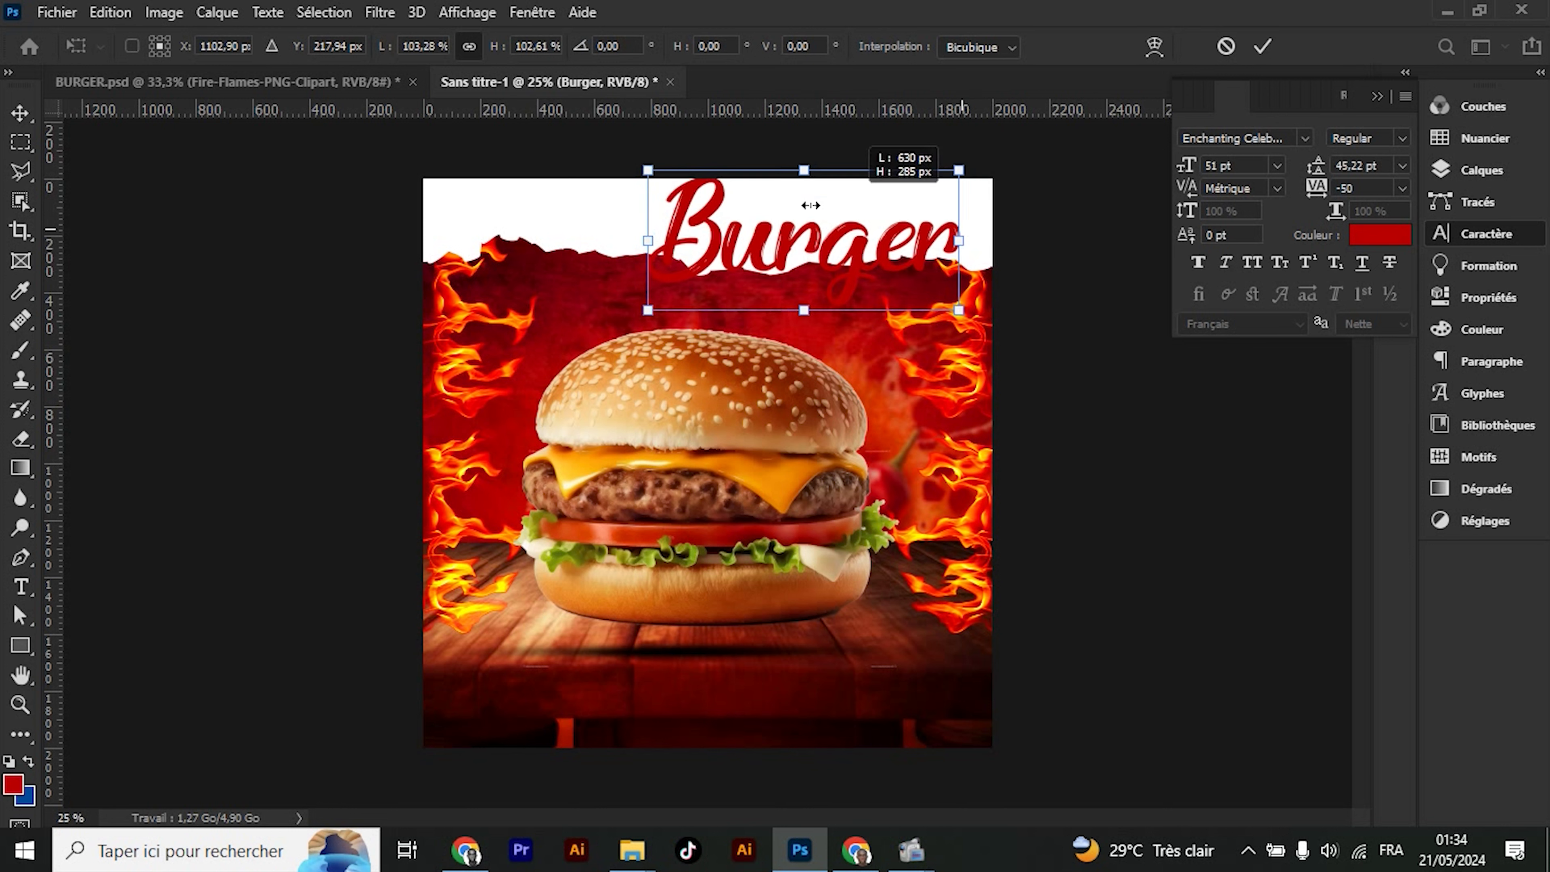
drag(978, 235, 818, 234)
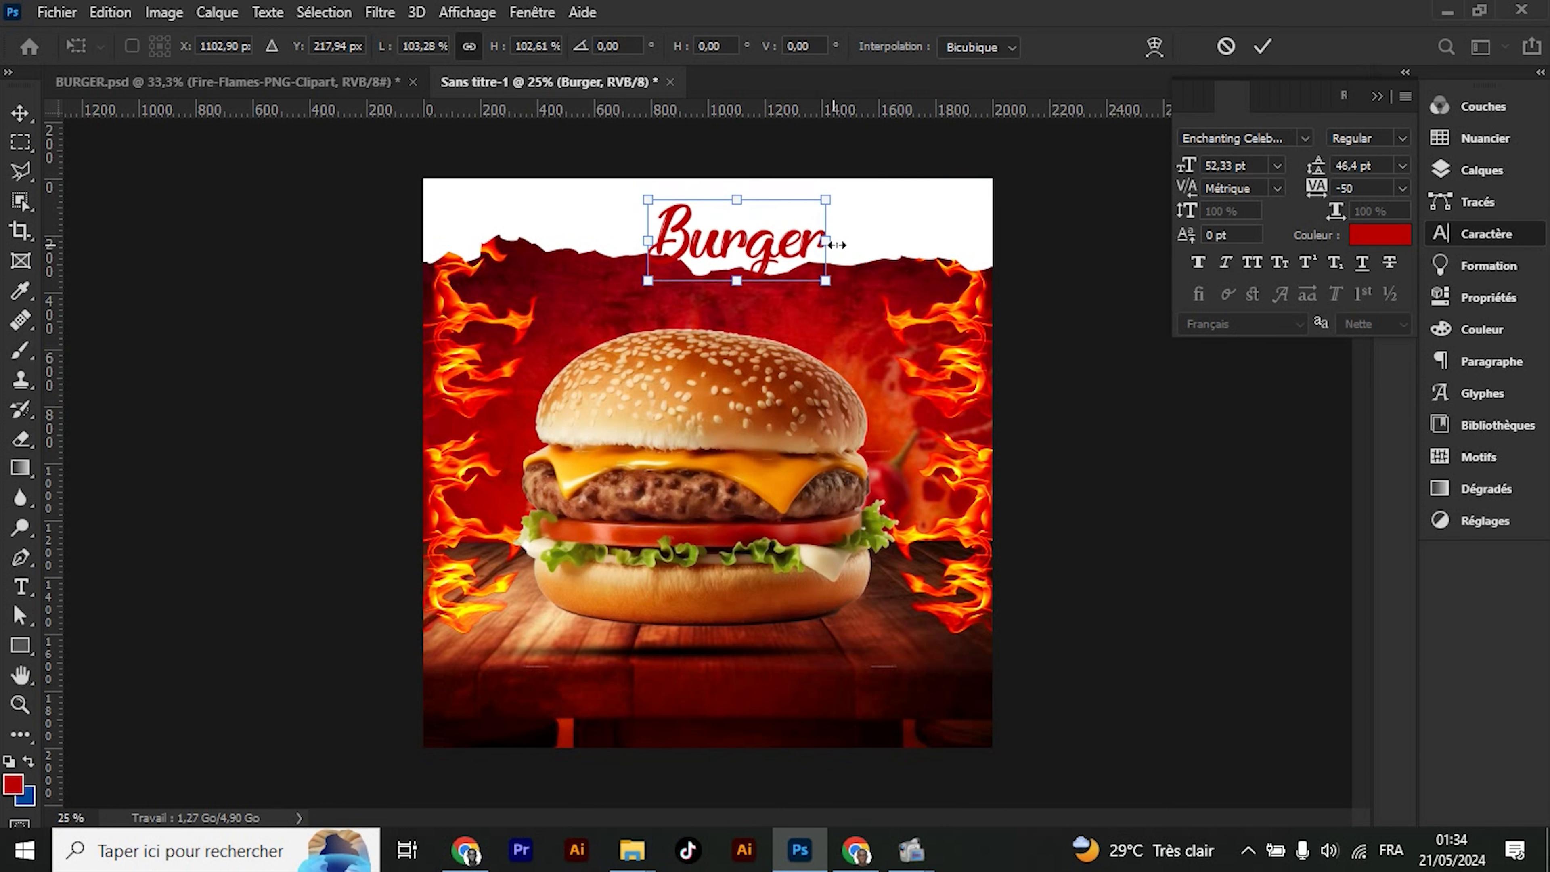
drag(831, 245, 913, 240)
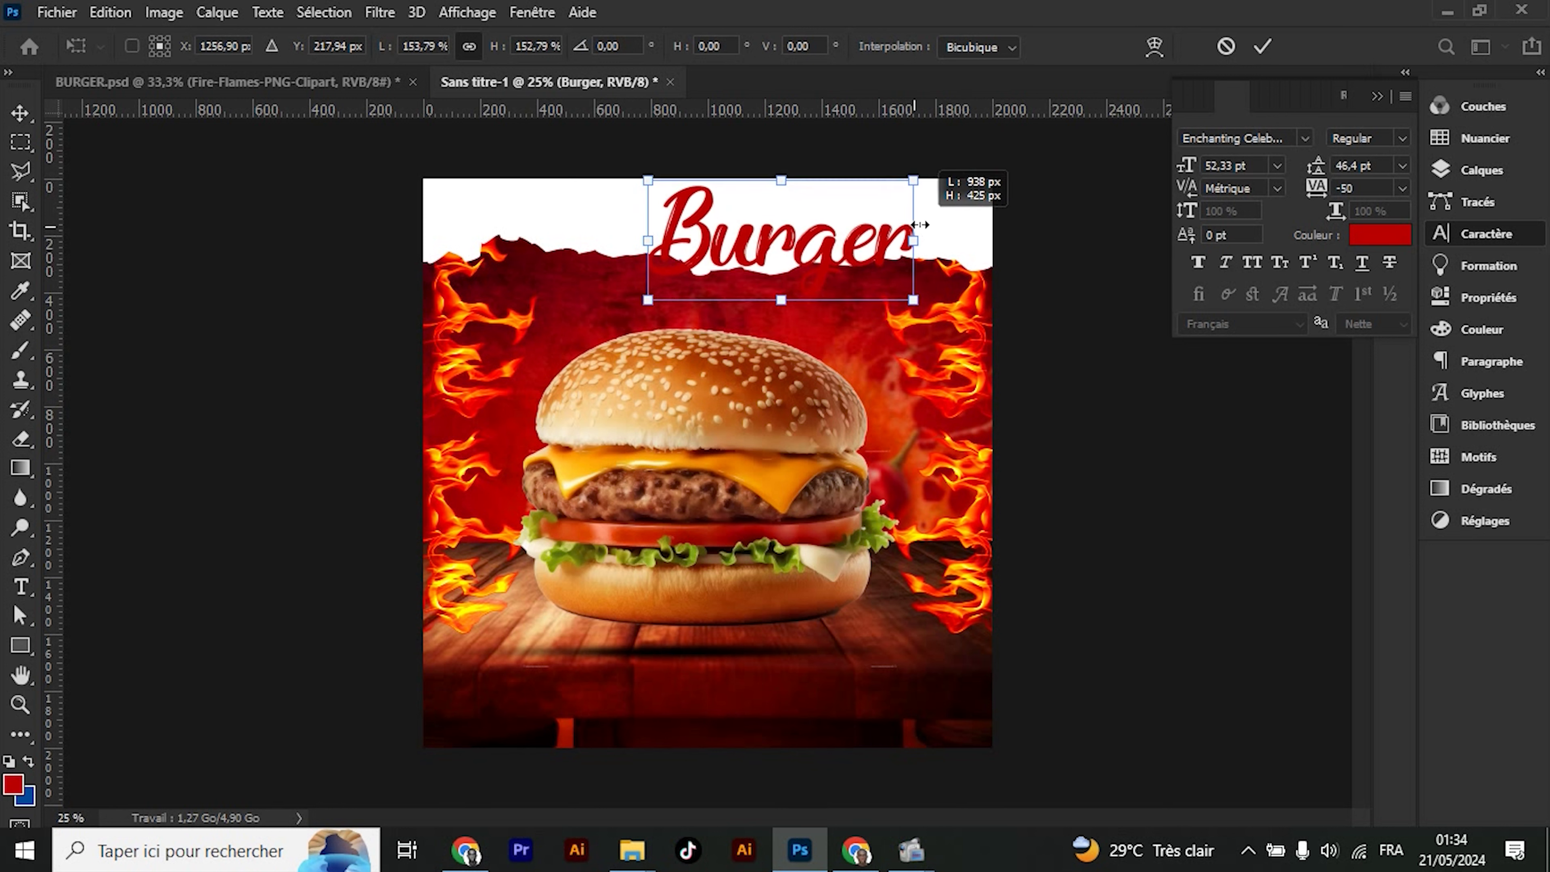
mouse_move(791, 263)
mouse_down()
mouse_move(736, 271)
mouse_move(752, 277)
mouse_up()
key(Return)
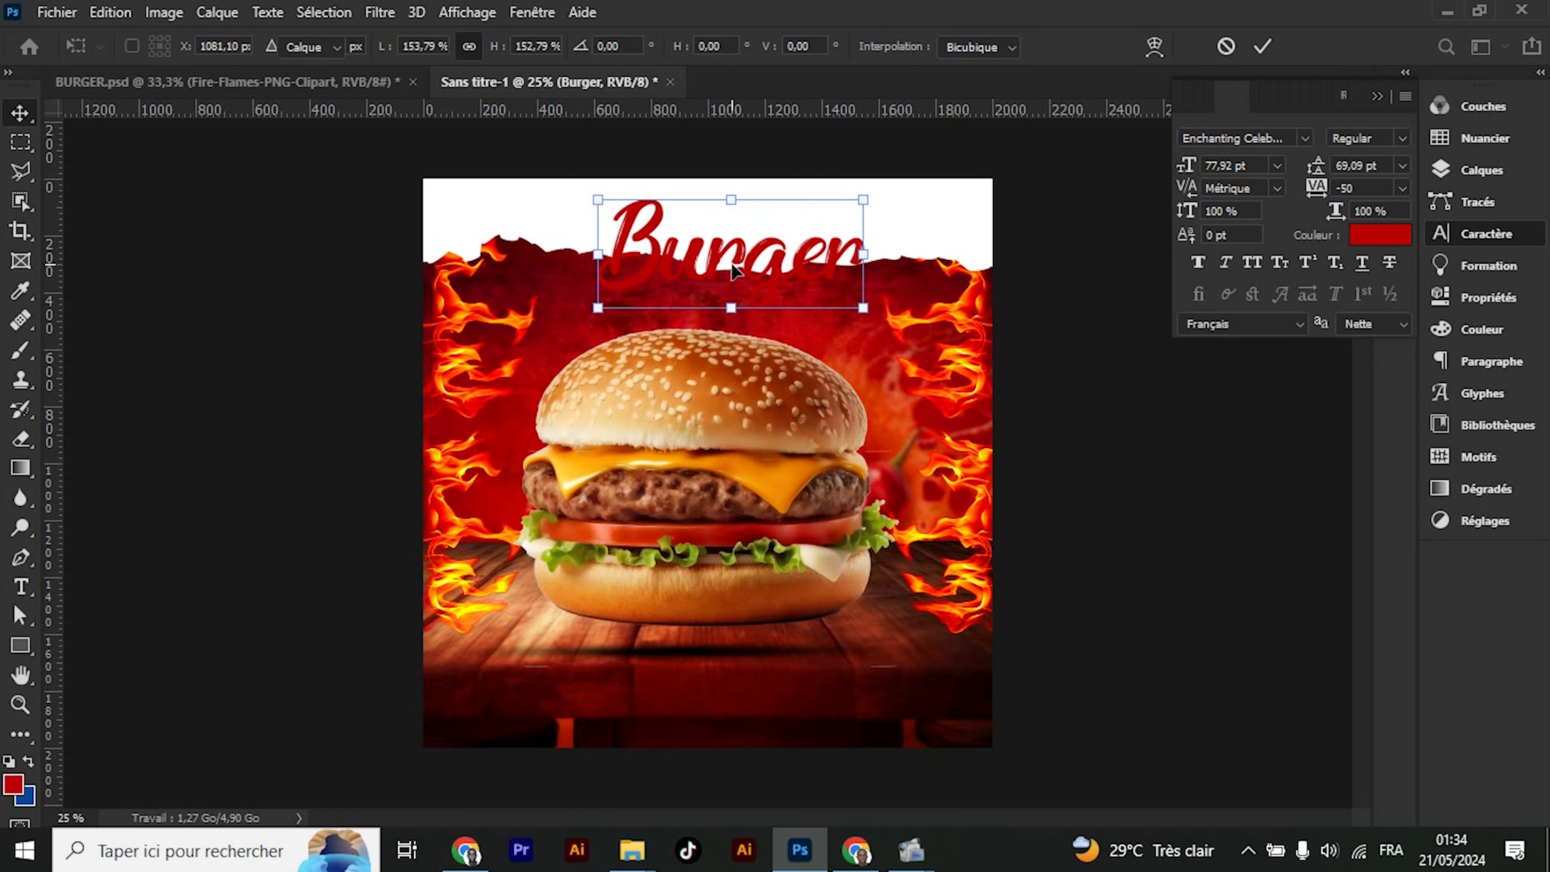
Make the Burger text white, add a red Contour stroke, and duplicate it as 'Burger copie'
click(1403, 241)
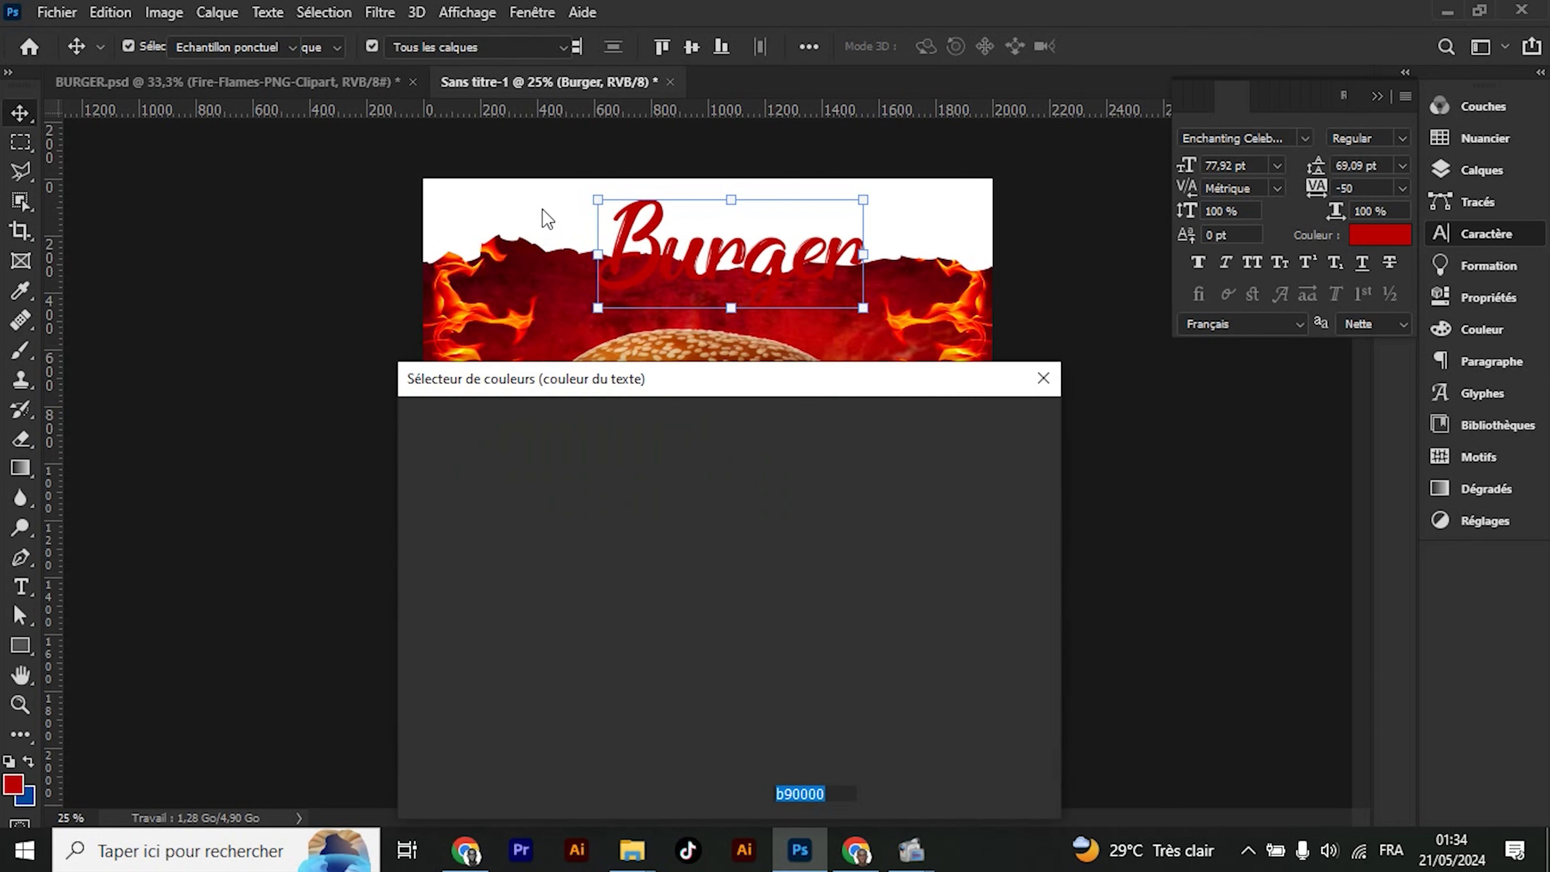
click(551, 194)
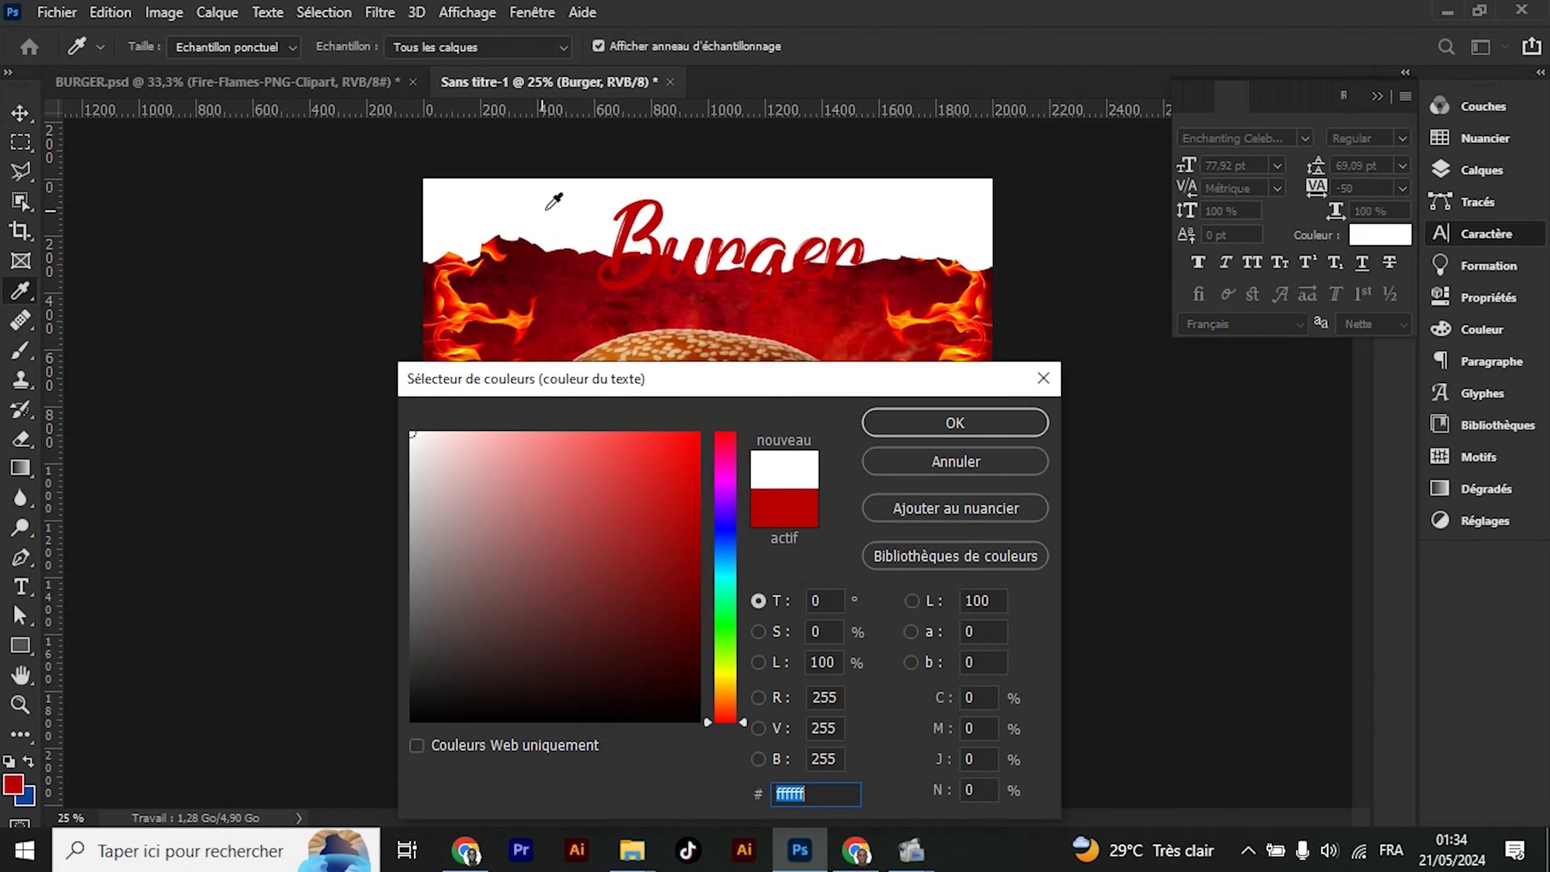
click(976, 422)
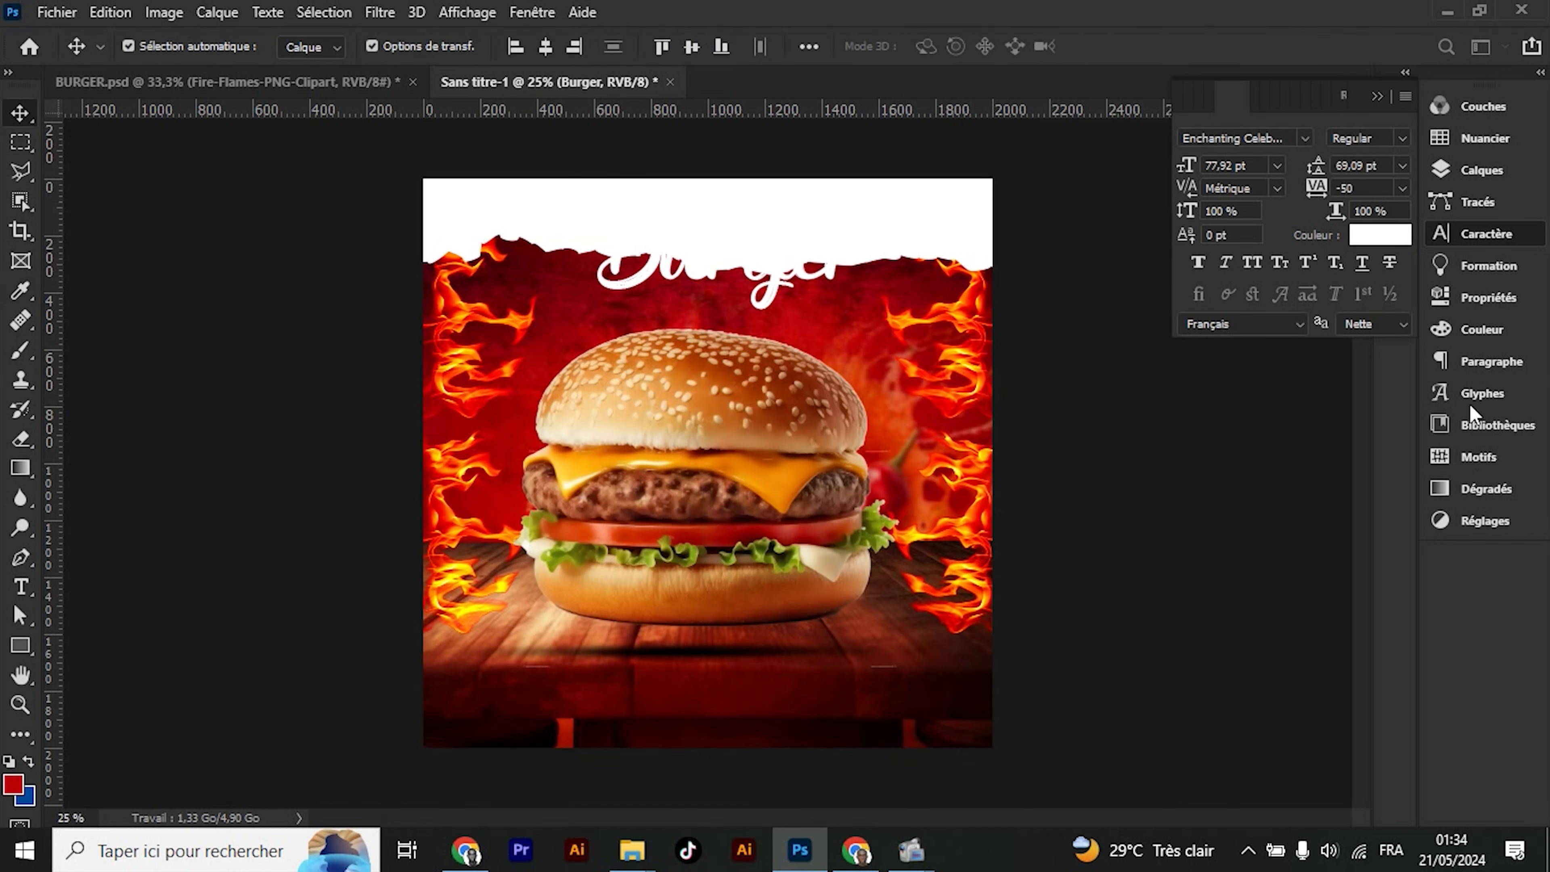
click(1452, 171)
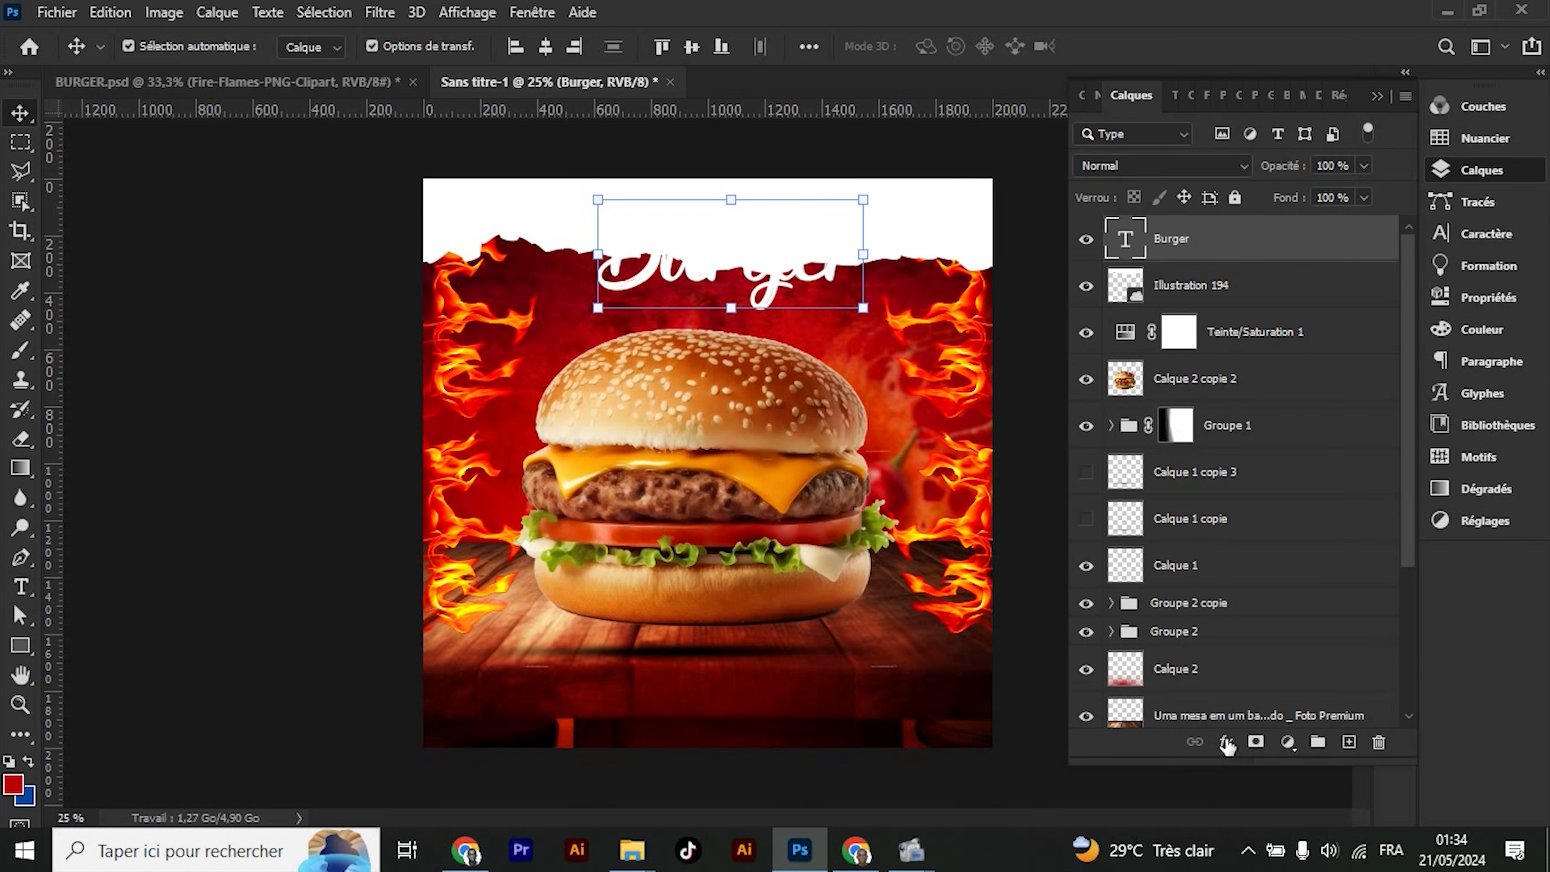
click(1225, 742)
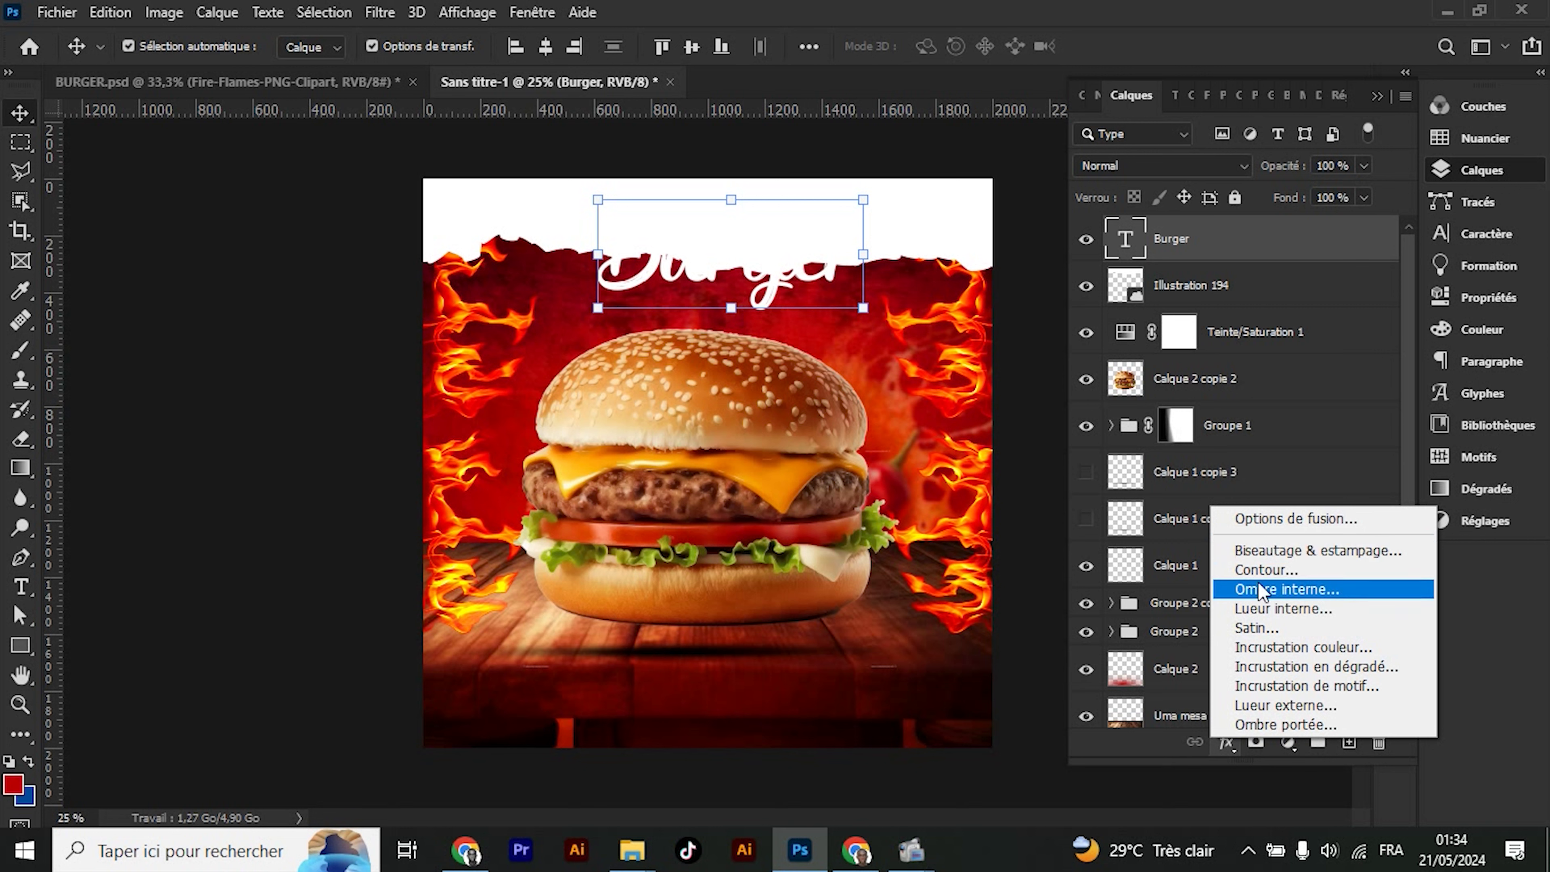
click(1263, 572)
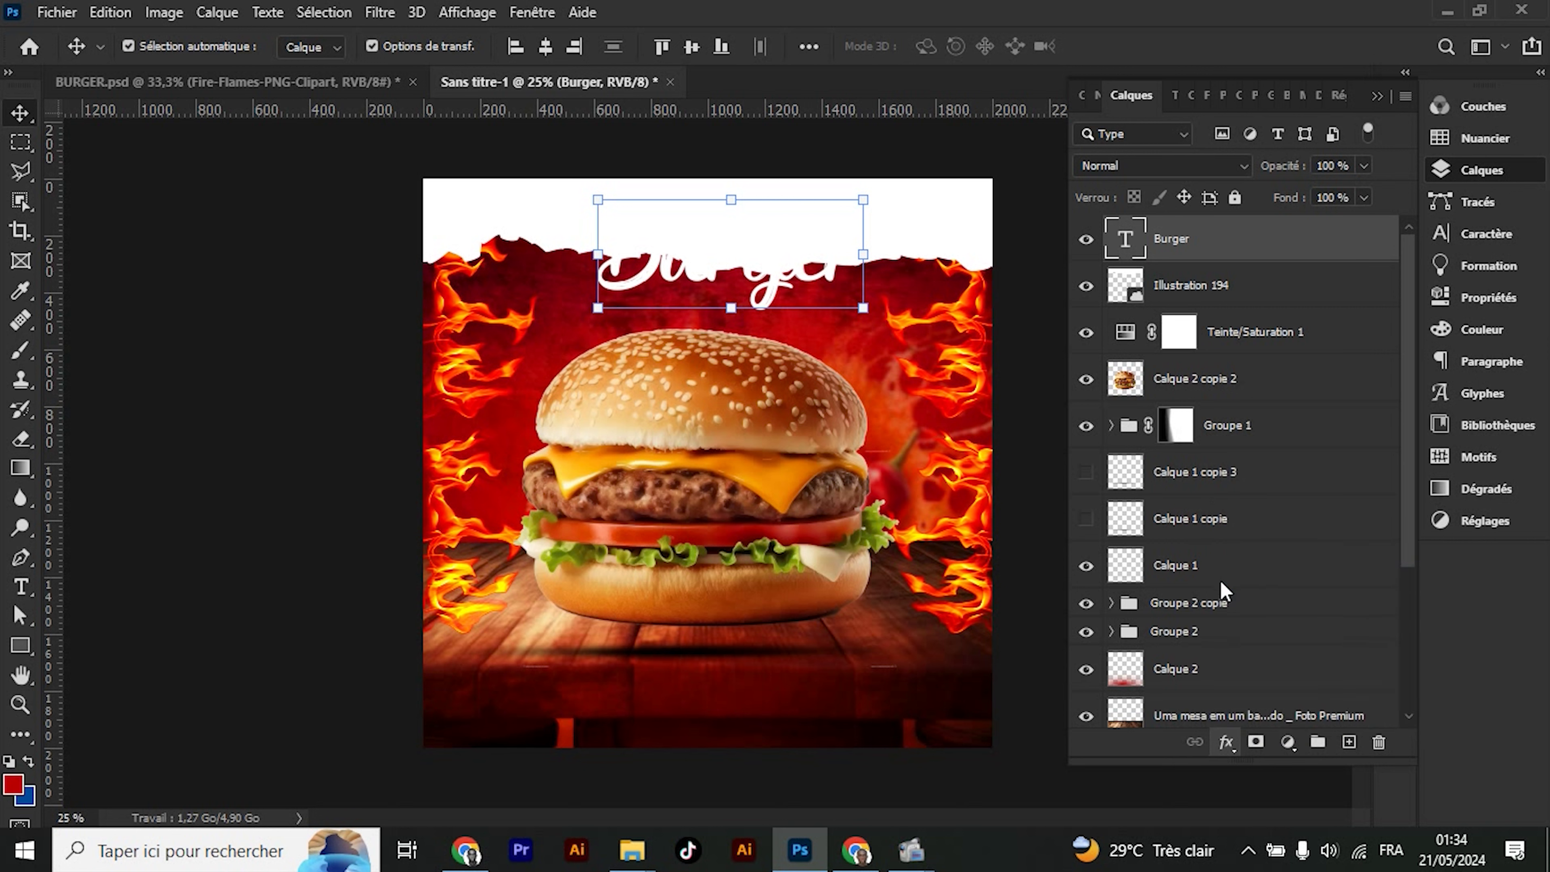
key(Return)
key(ctrl+j)
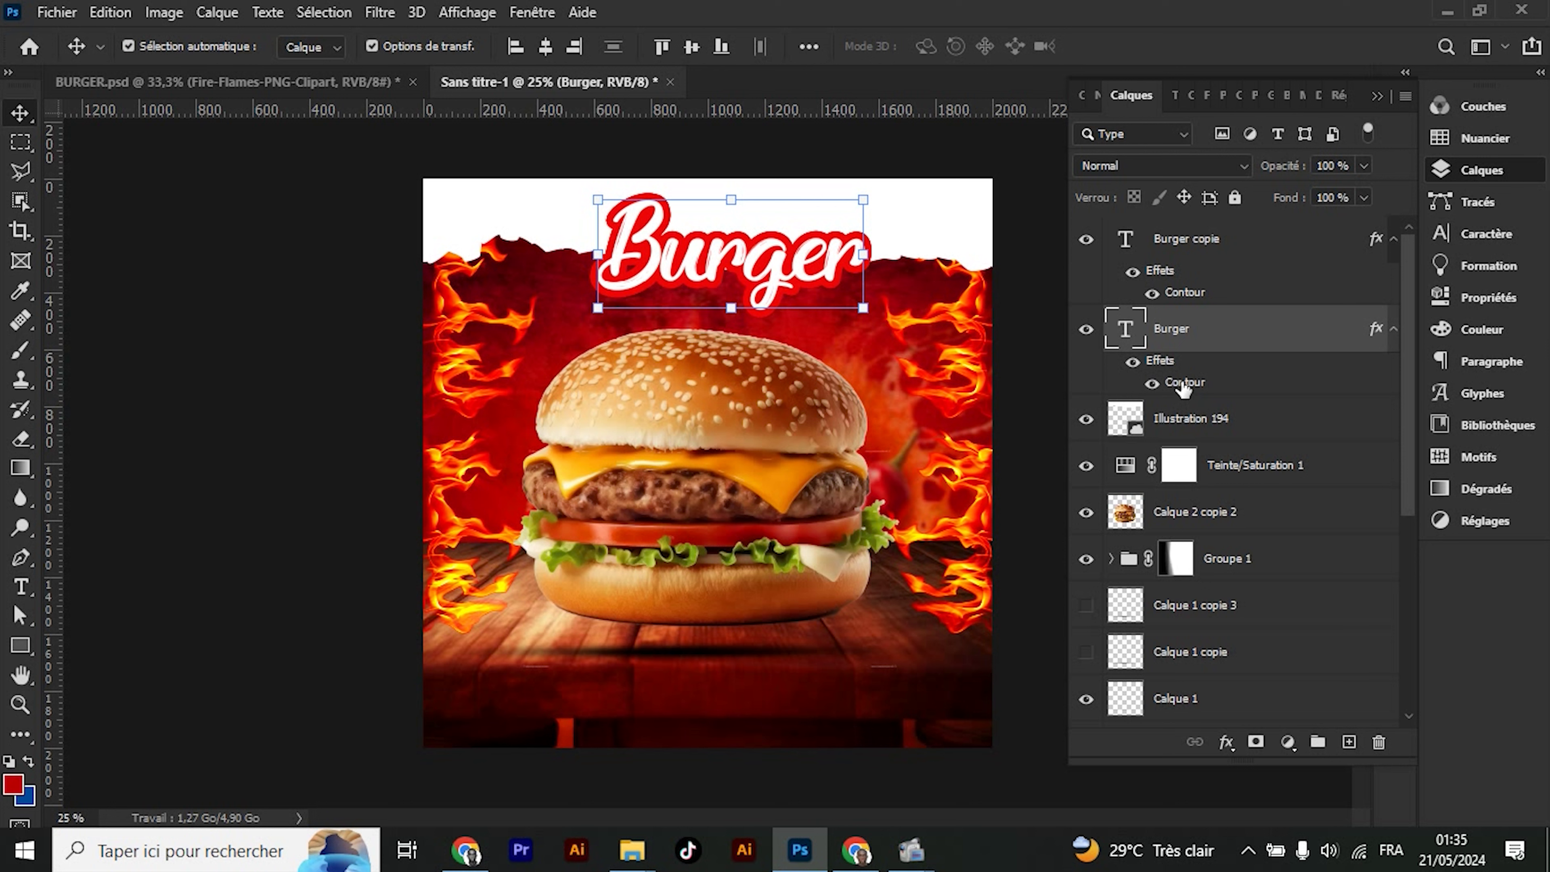
Change the Burger title's Contour stroke colour to white #ffffff
double_click(1182, 384)
click(1263, 390)
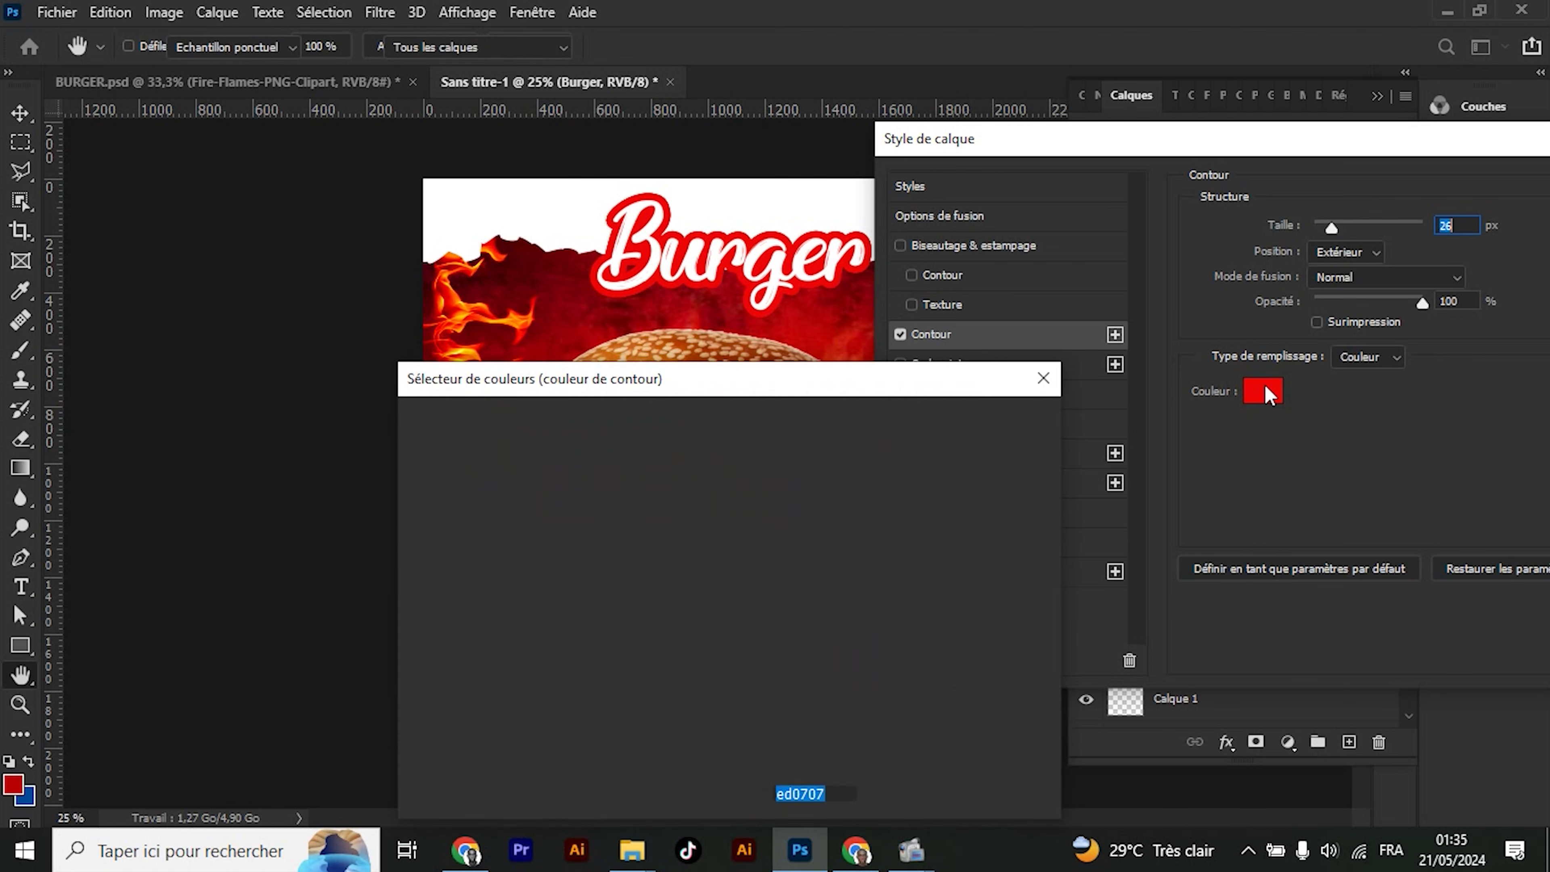
text(ffffff)
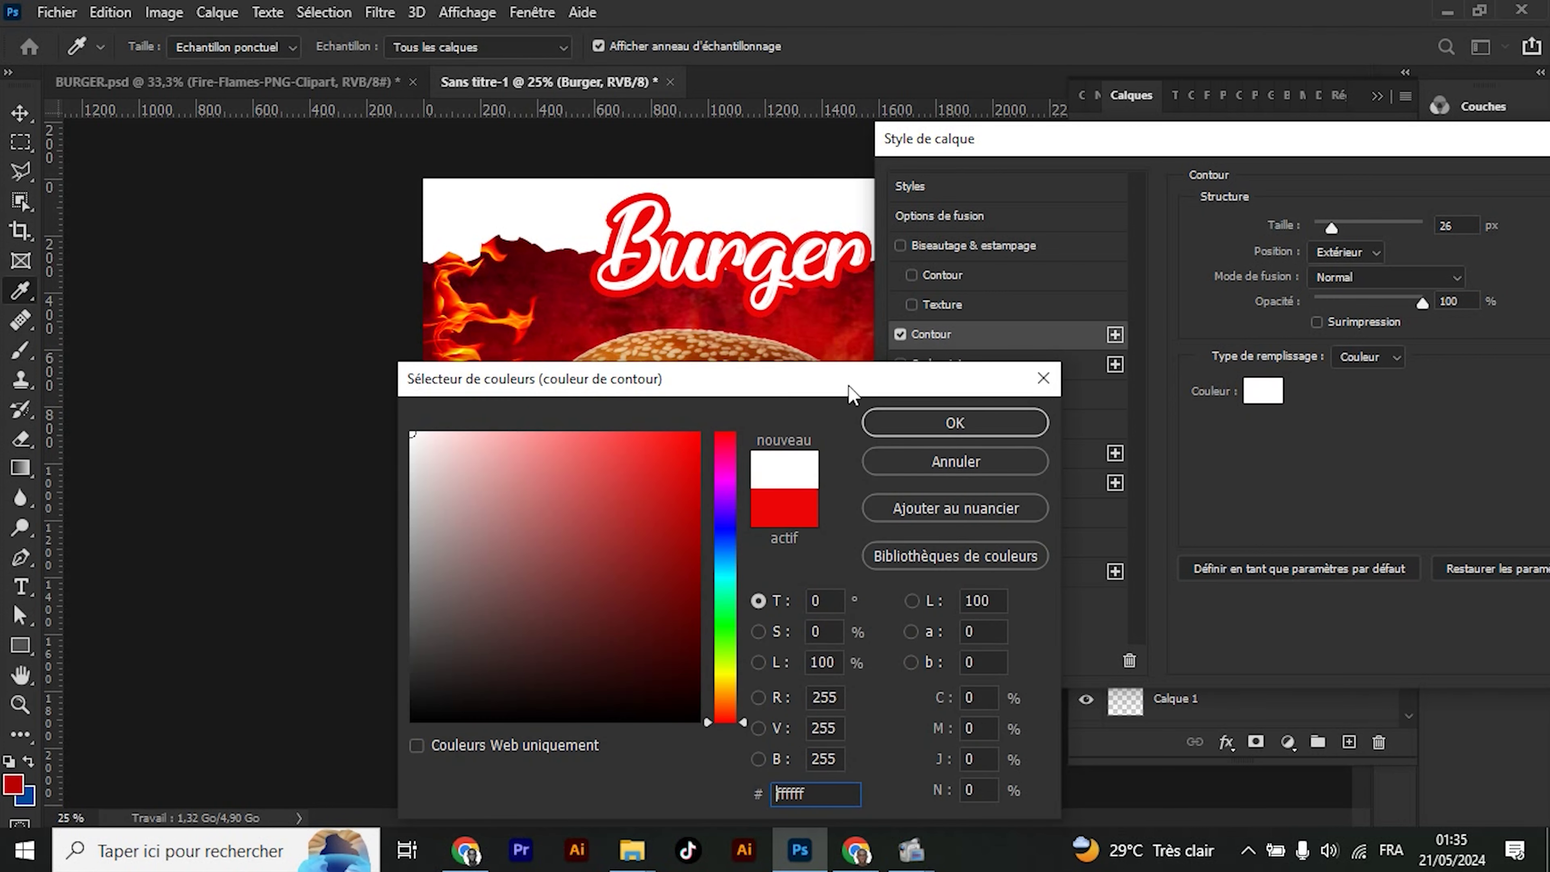
click(889, 422)
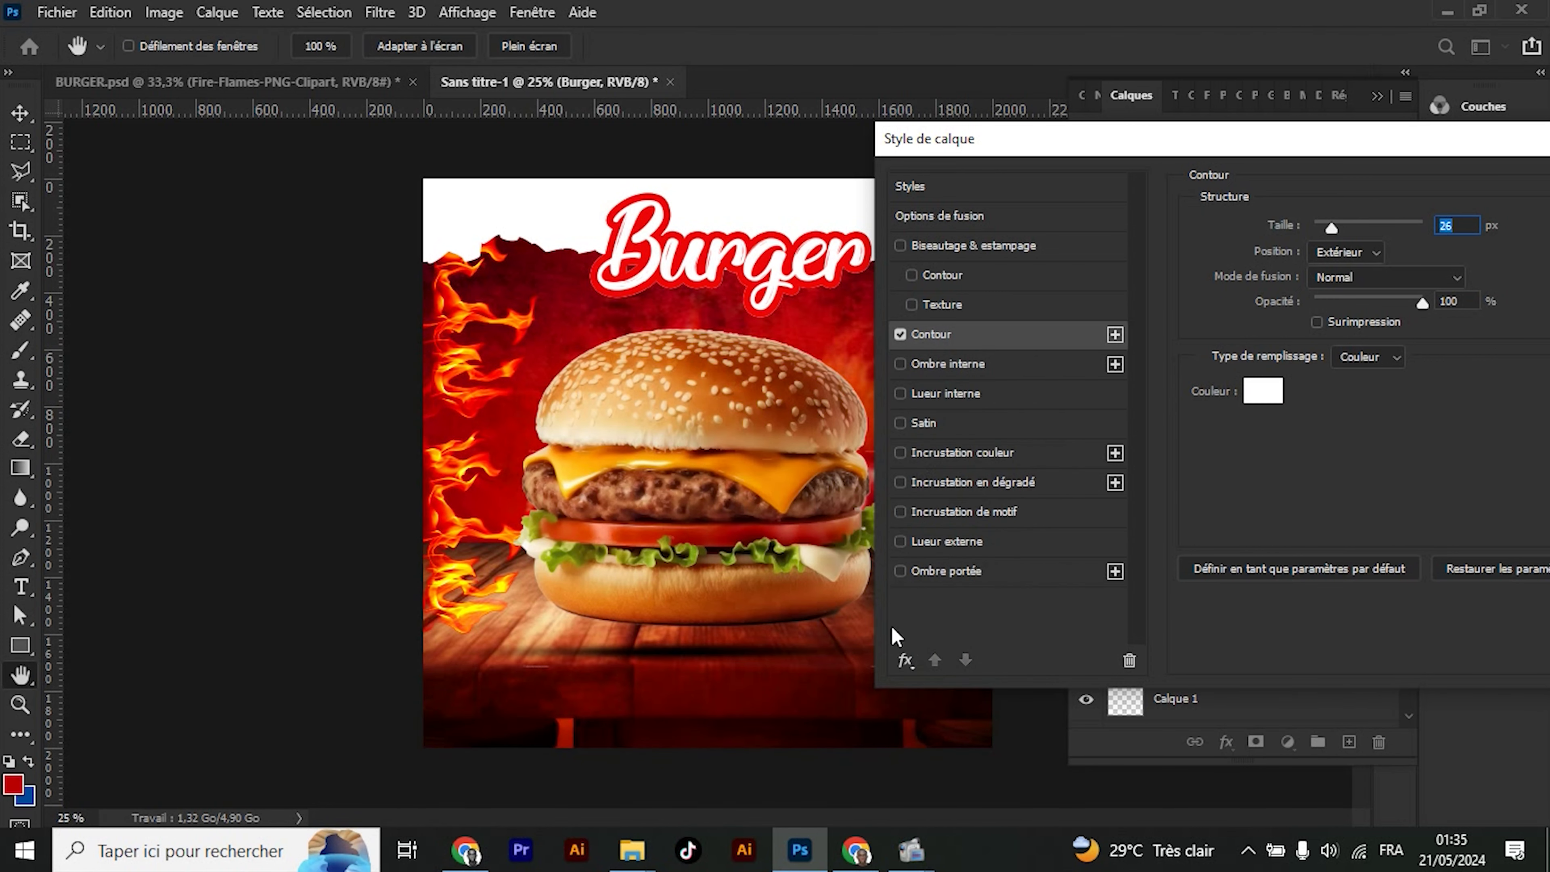
Add an Ombre portée drop shadow with 35% opacity, 32 px distance and 51 px size
click(900, 572)
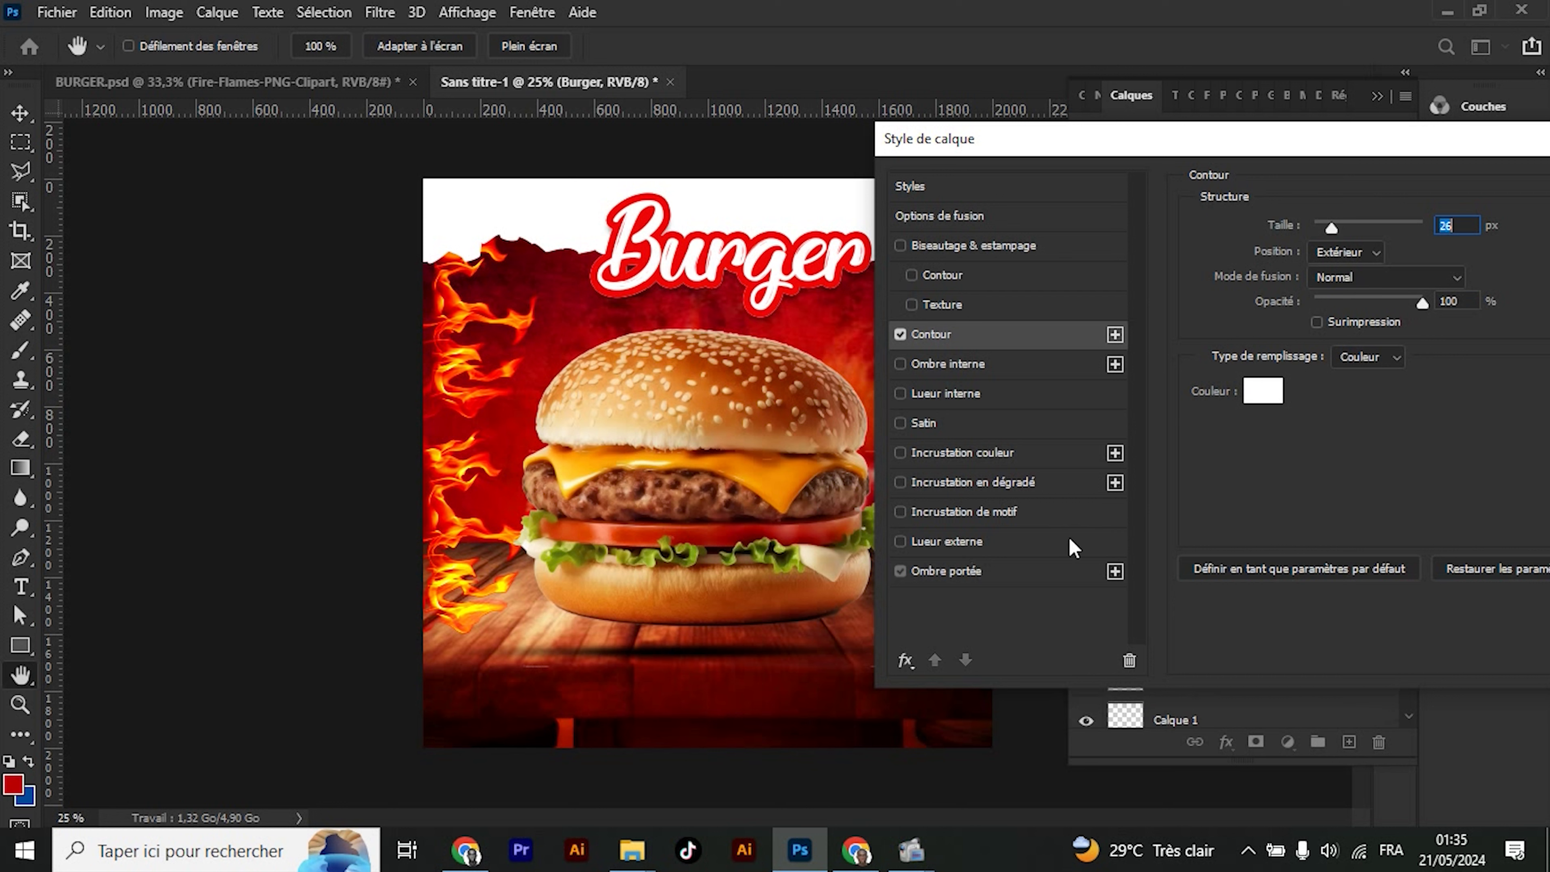
click(974, 571)
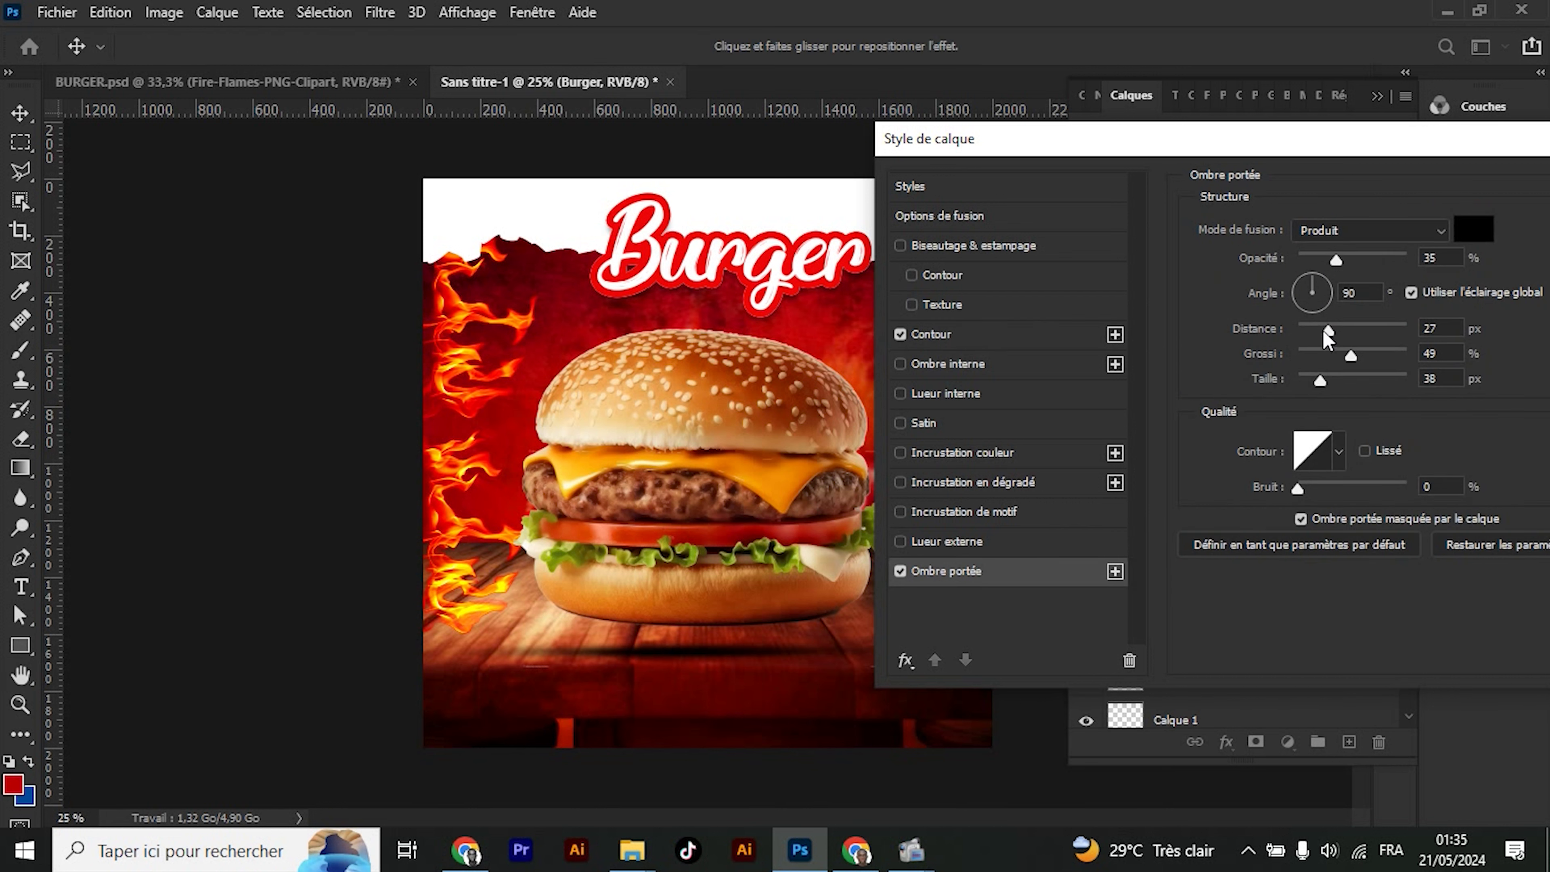
drag(1322, 331, 1335, 326)
click(1327, 384)
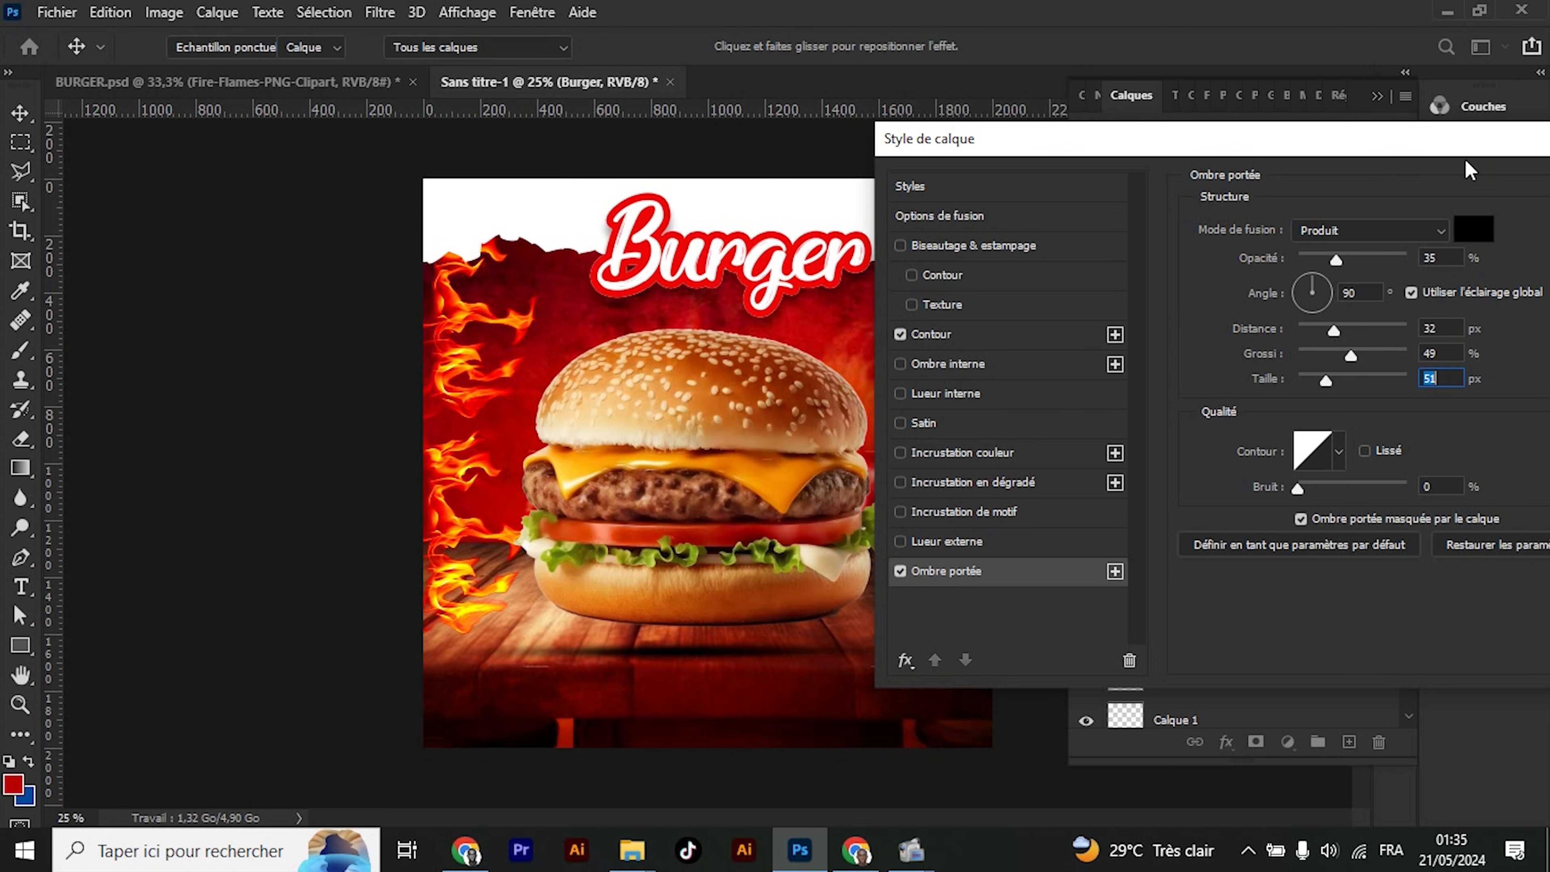
key(Return)
Nudge the Burger title slightly down and to the left
key(shift+Down)
key(shift+Down)
key(shift+Down)
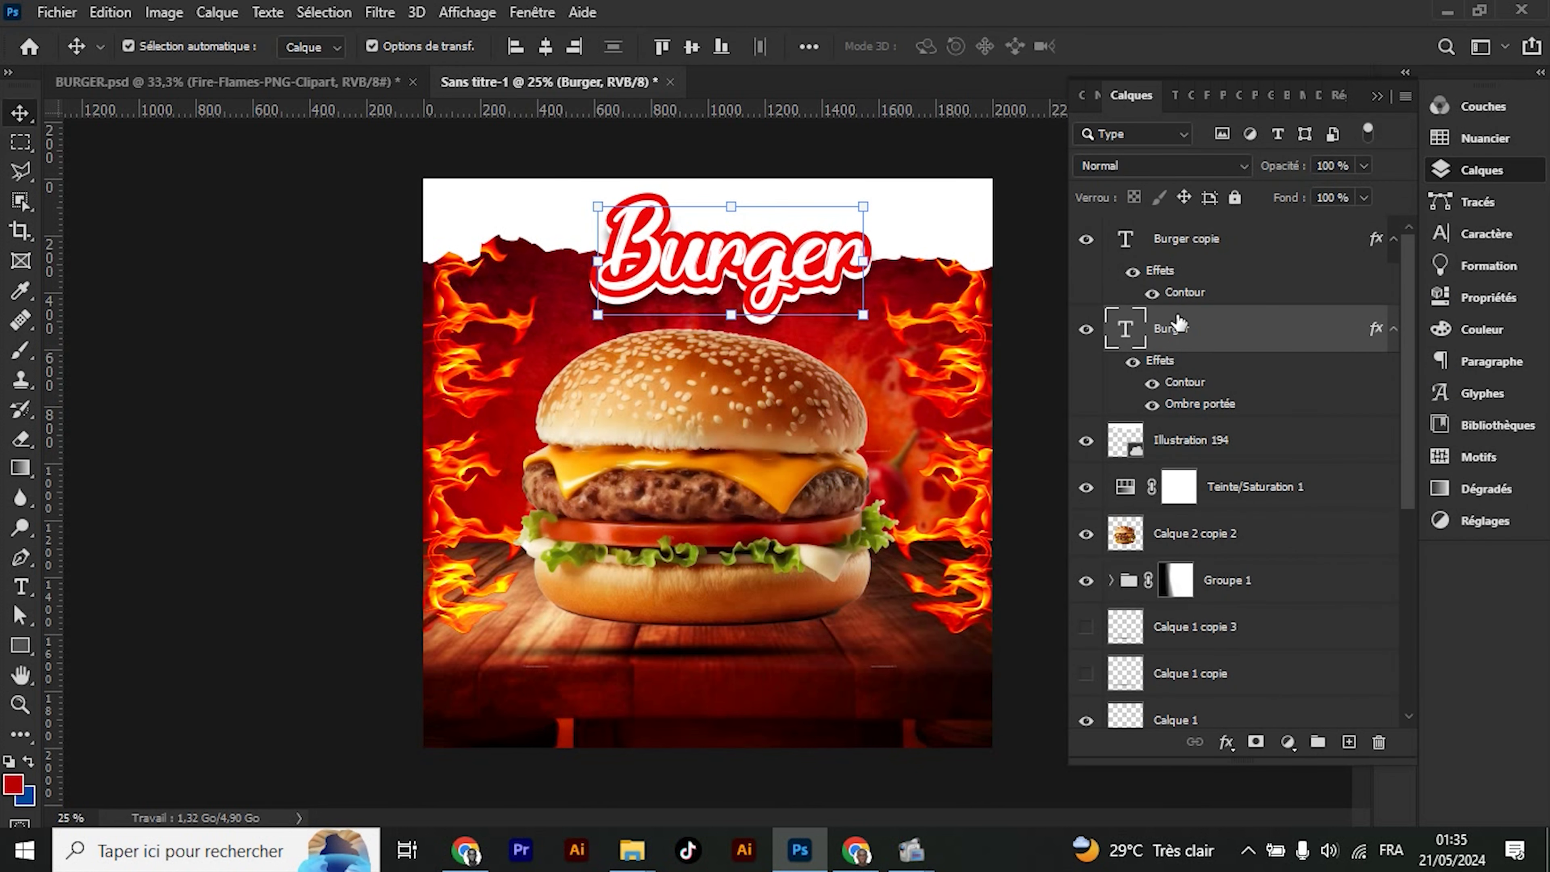
key(Left)
key(Left)
key(Left)
key(Right)
key(Right)
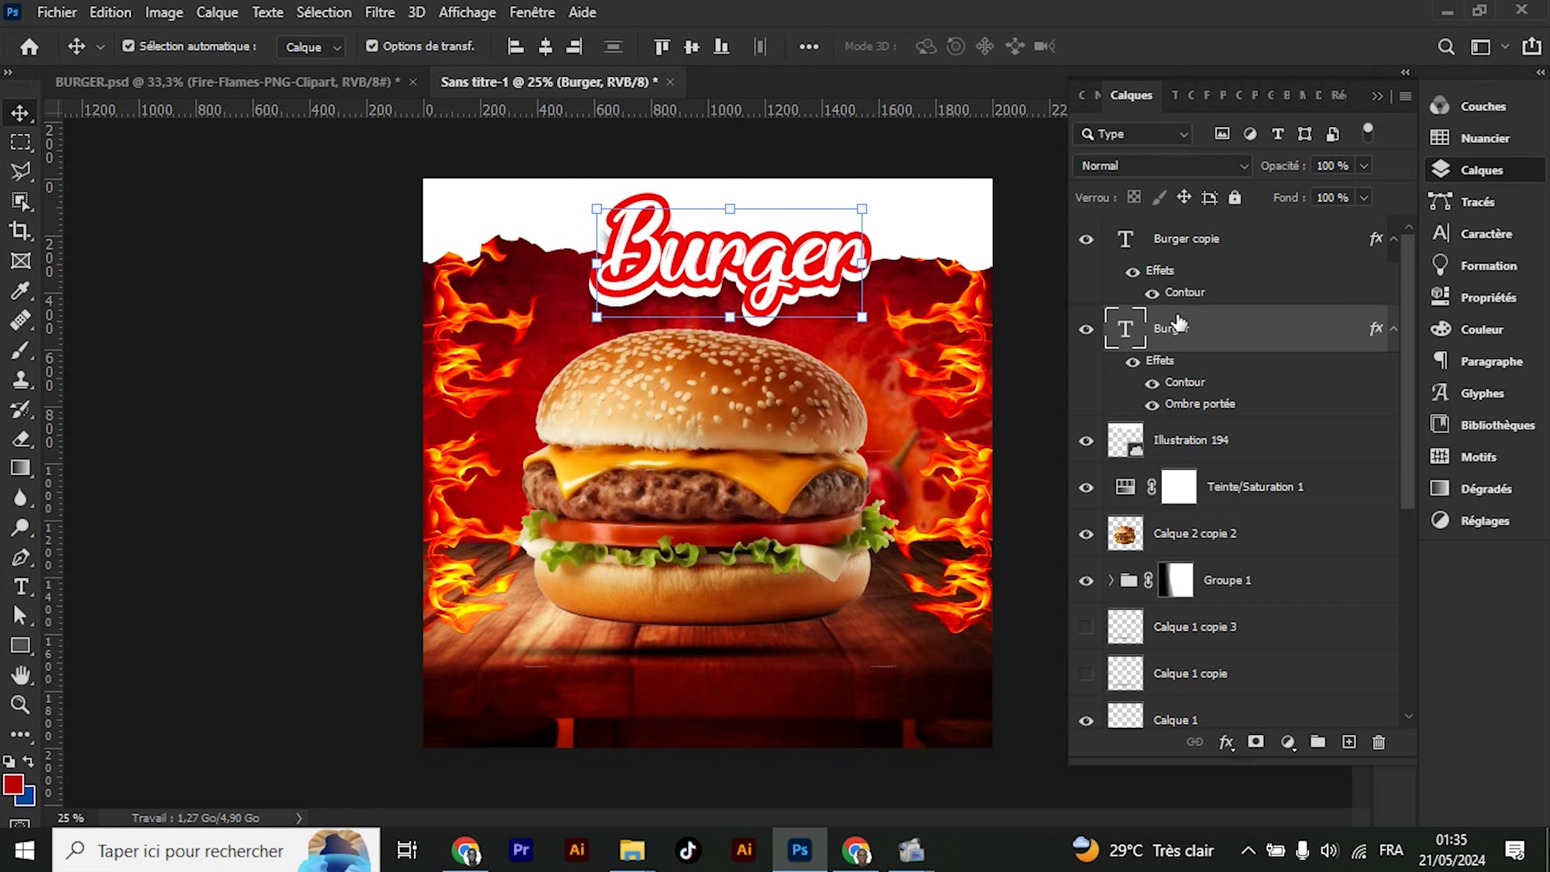
click(373, 335)
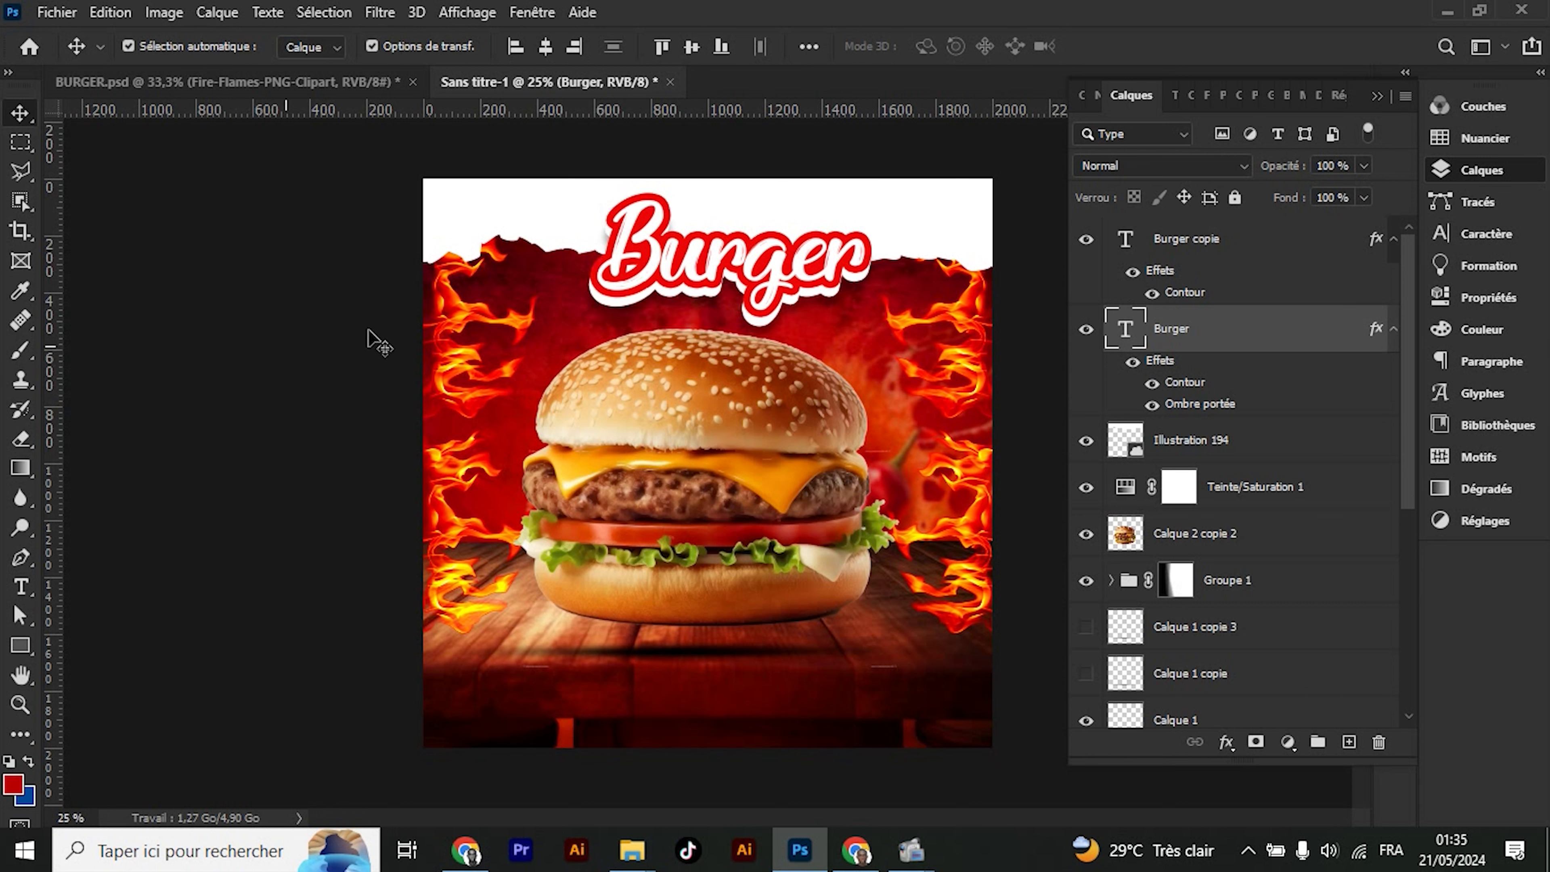
Add a horizontal text layer reading 'Classic' and move it to the poster's white top
click(20, 586)
click(714, 208)
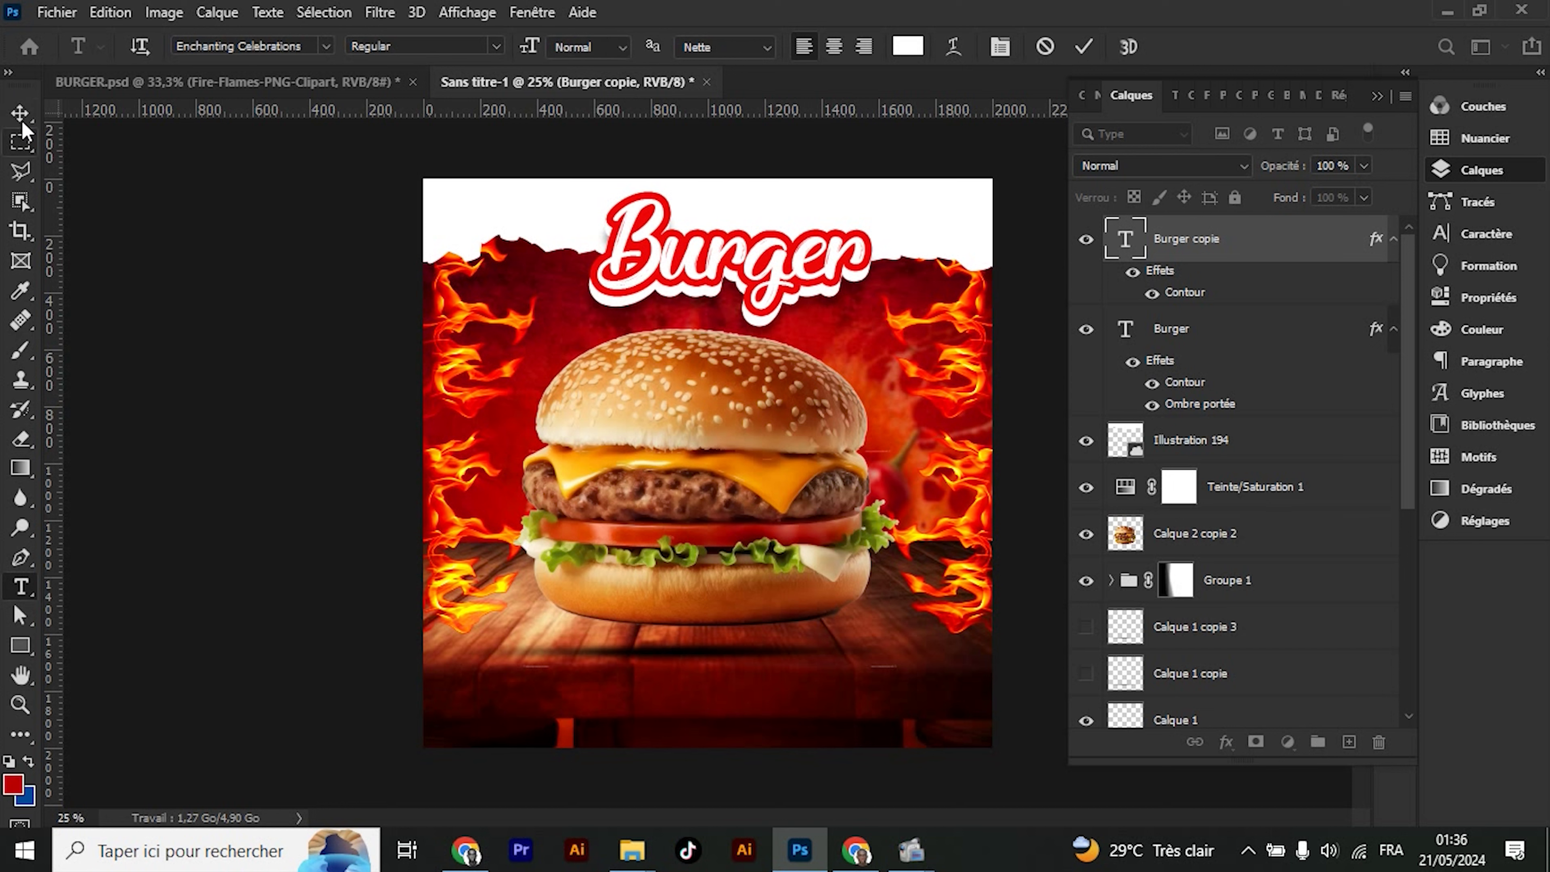
click(21, 141)
click(21, 113)
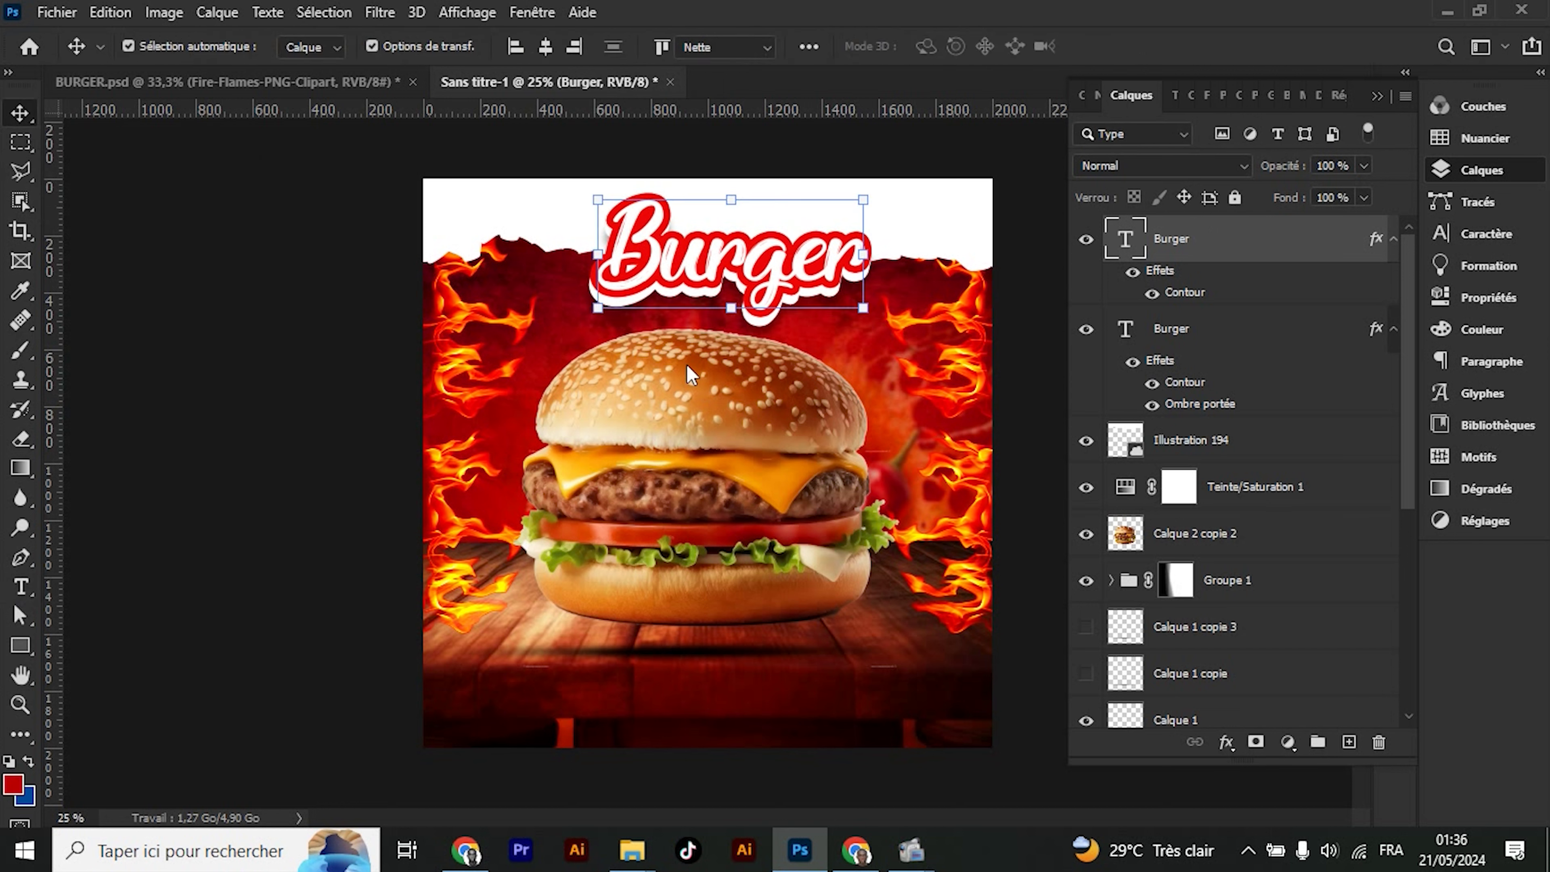
click(21, 587)
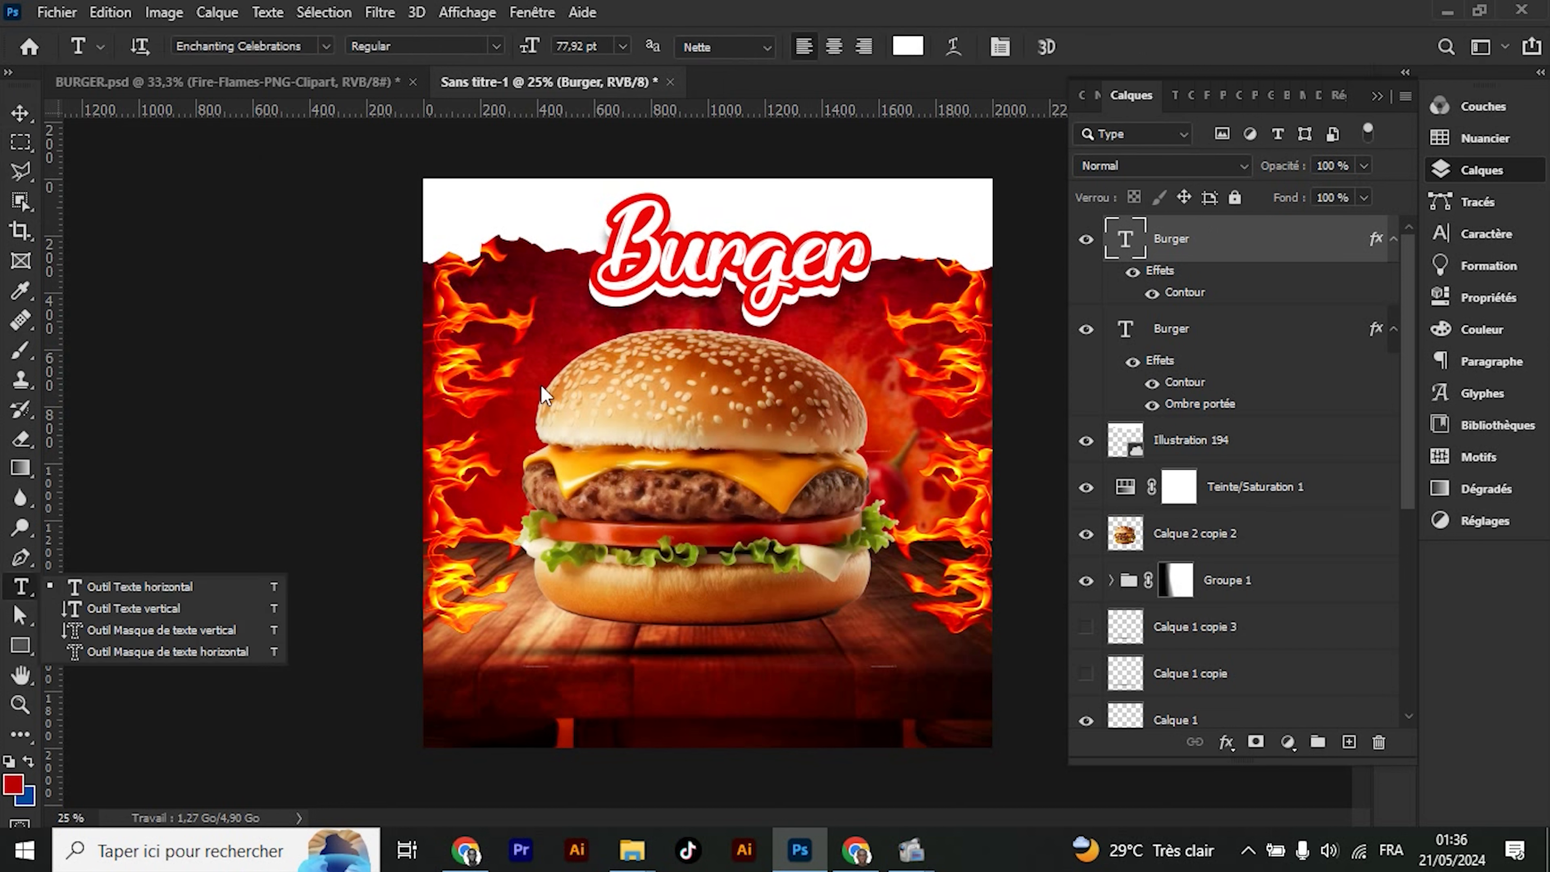
click(138, 587)
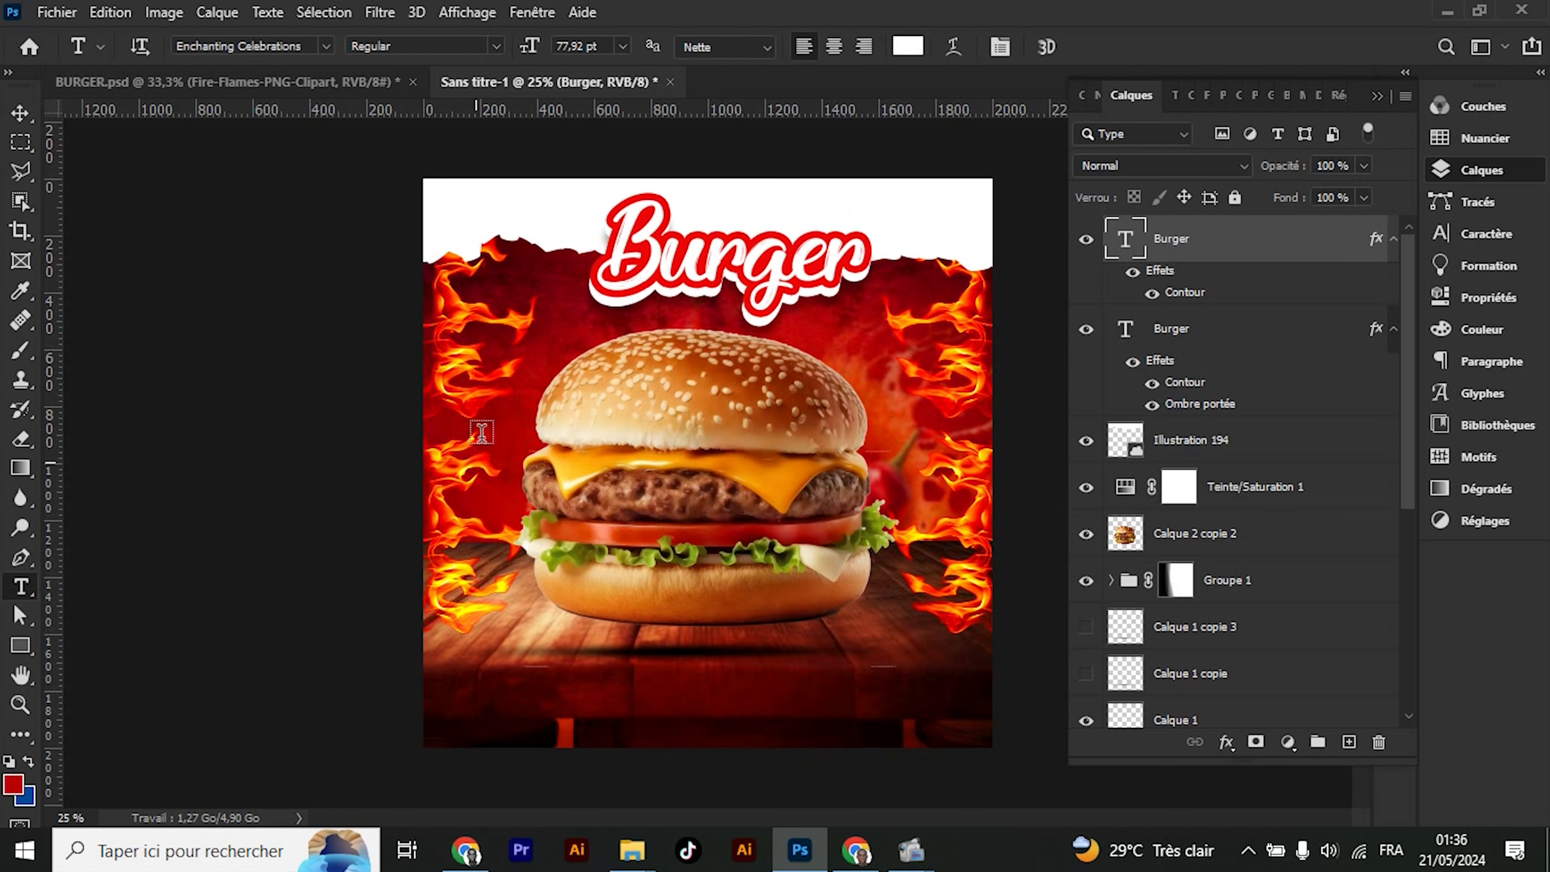
click(532, 360)
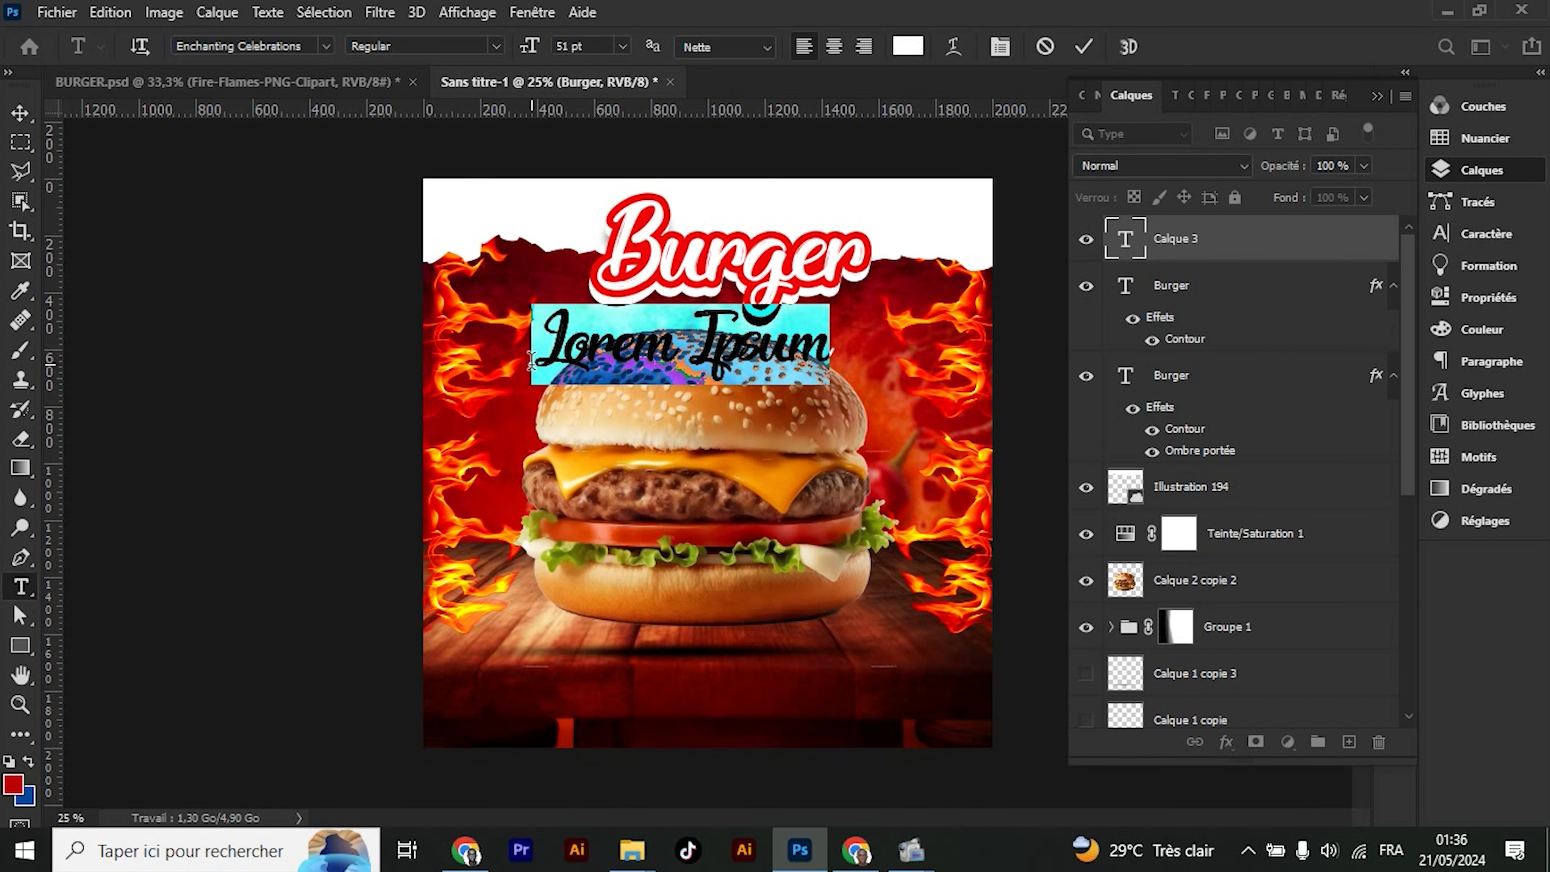
text(Classic)
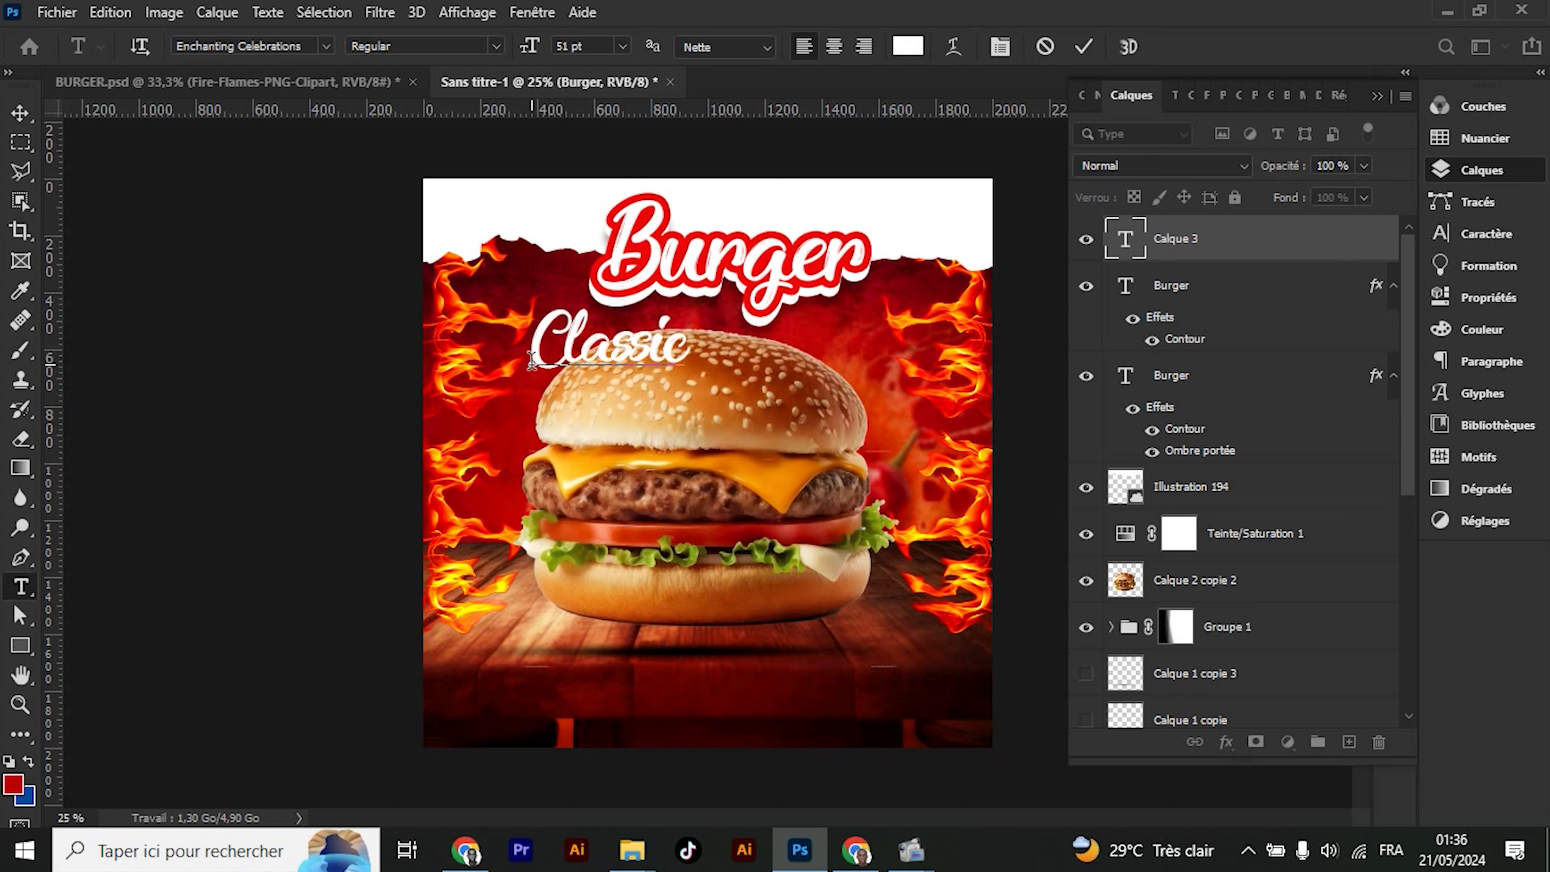
click(20, 113)
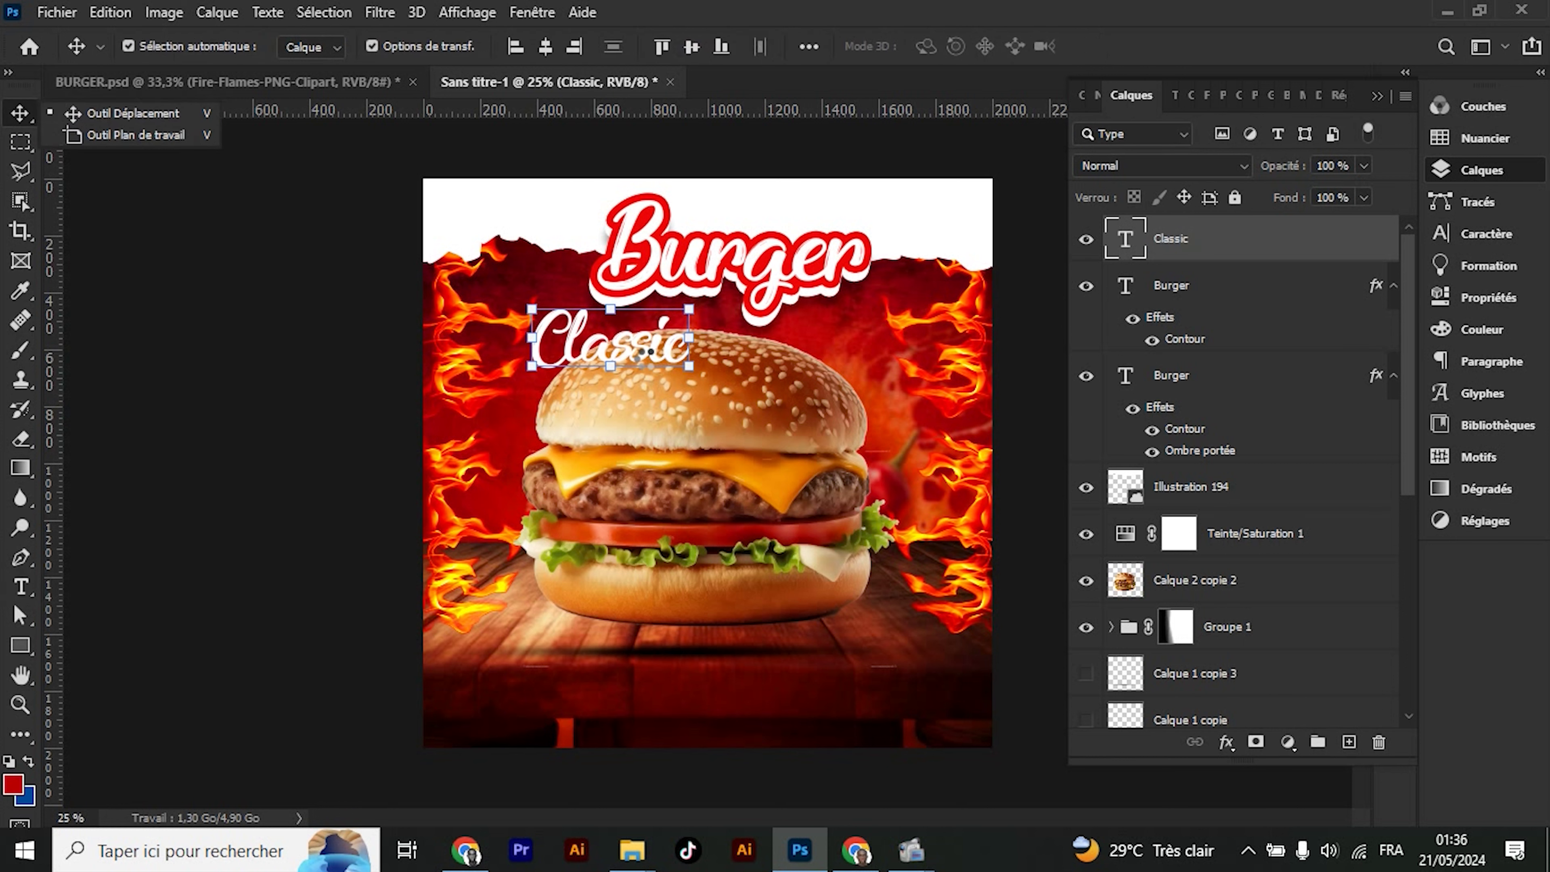
drag(643, 354, 793, 211)
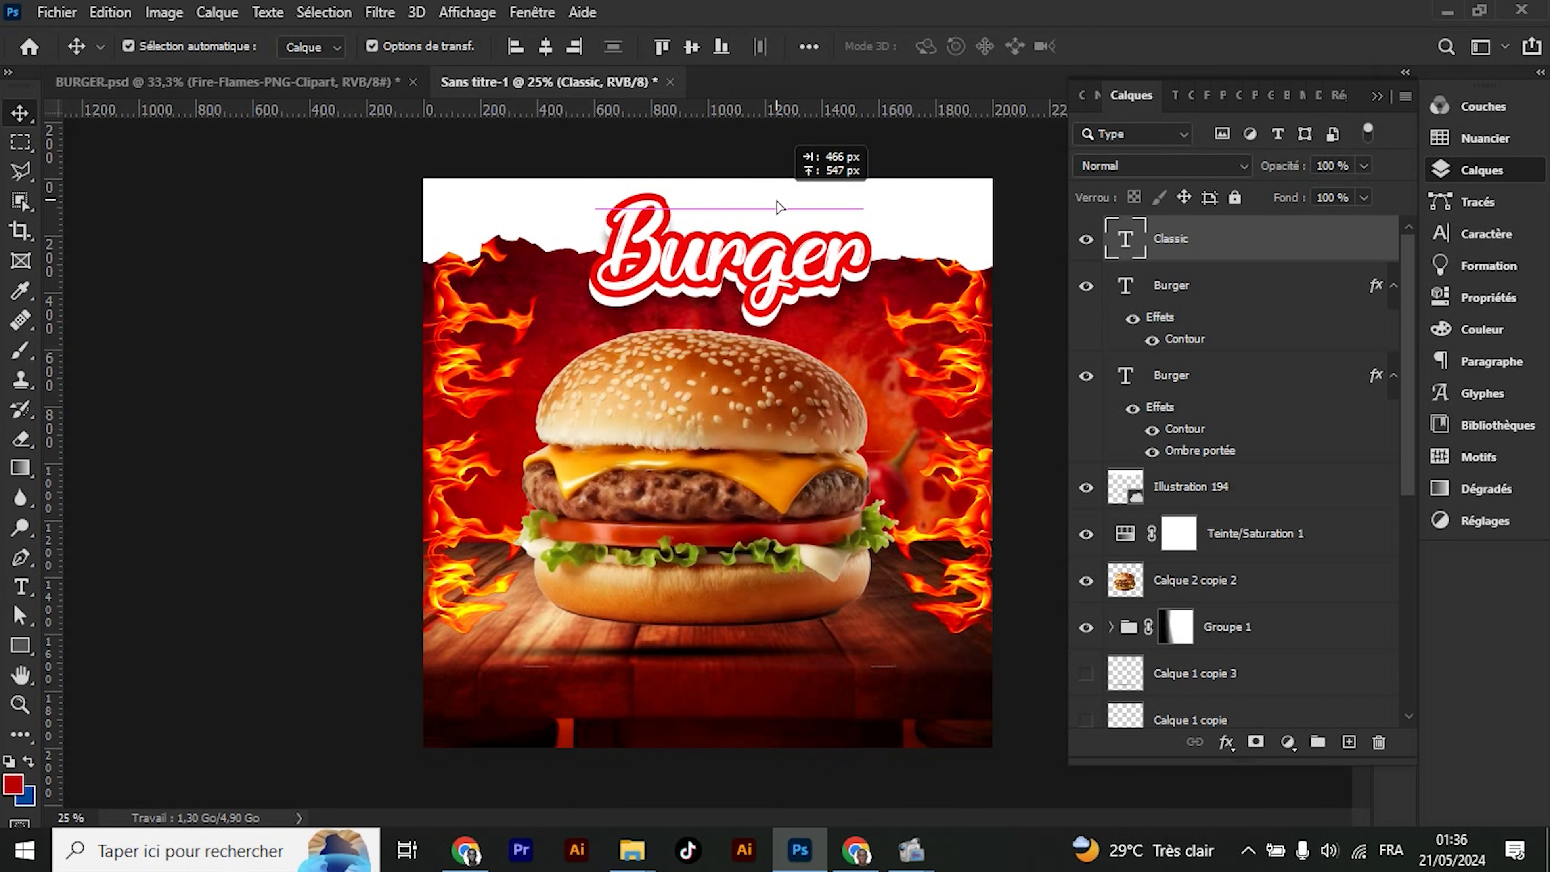
Set the Classic text colour to black #000000 in the Character panel
click(1477, 234)
click(1380, 234)
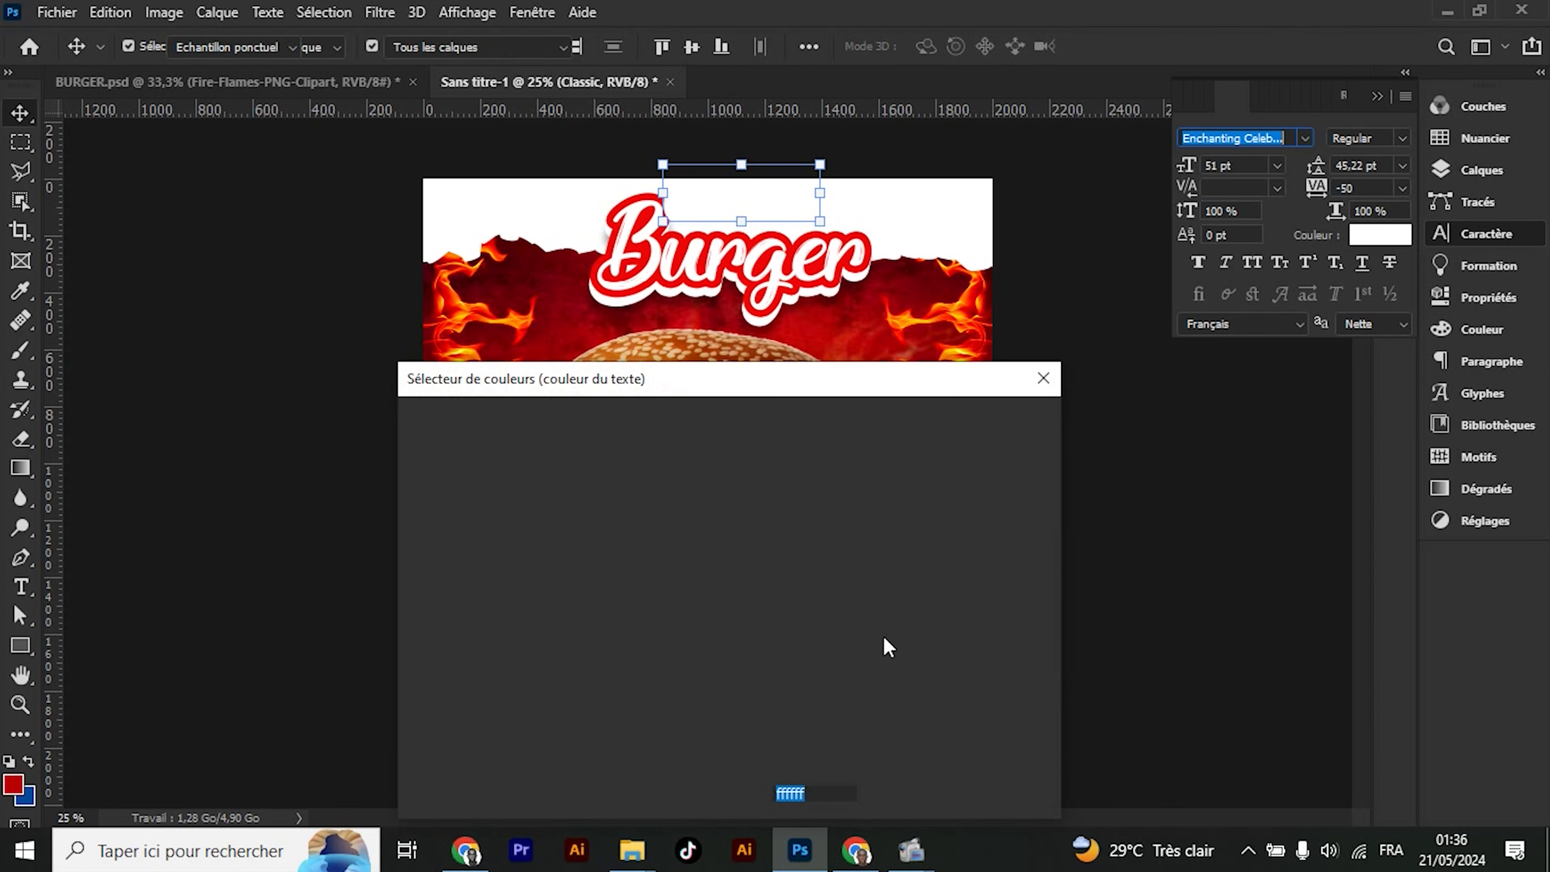
click(437, 705)
click(835, 519)
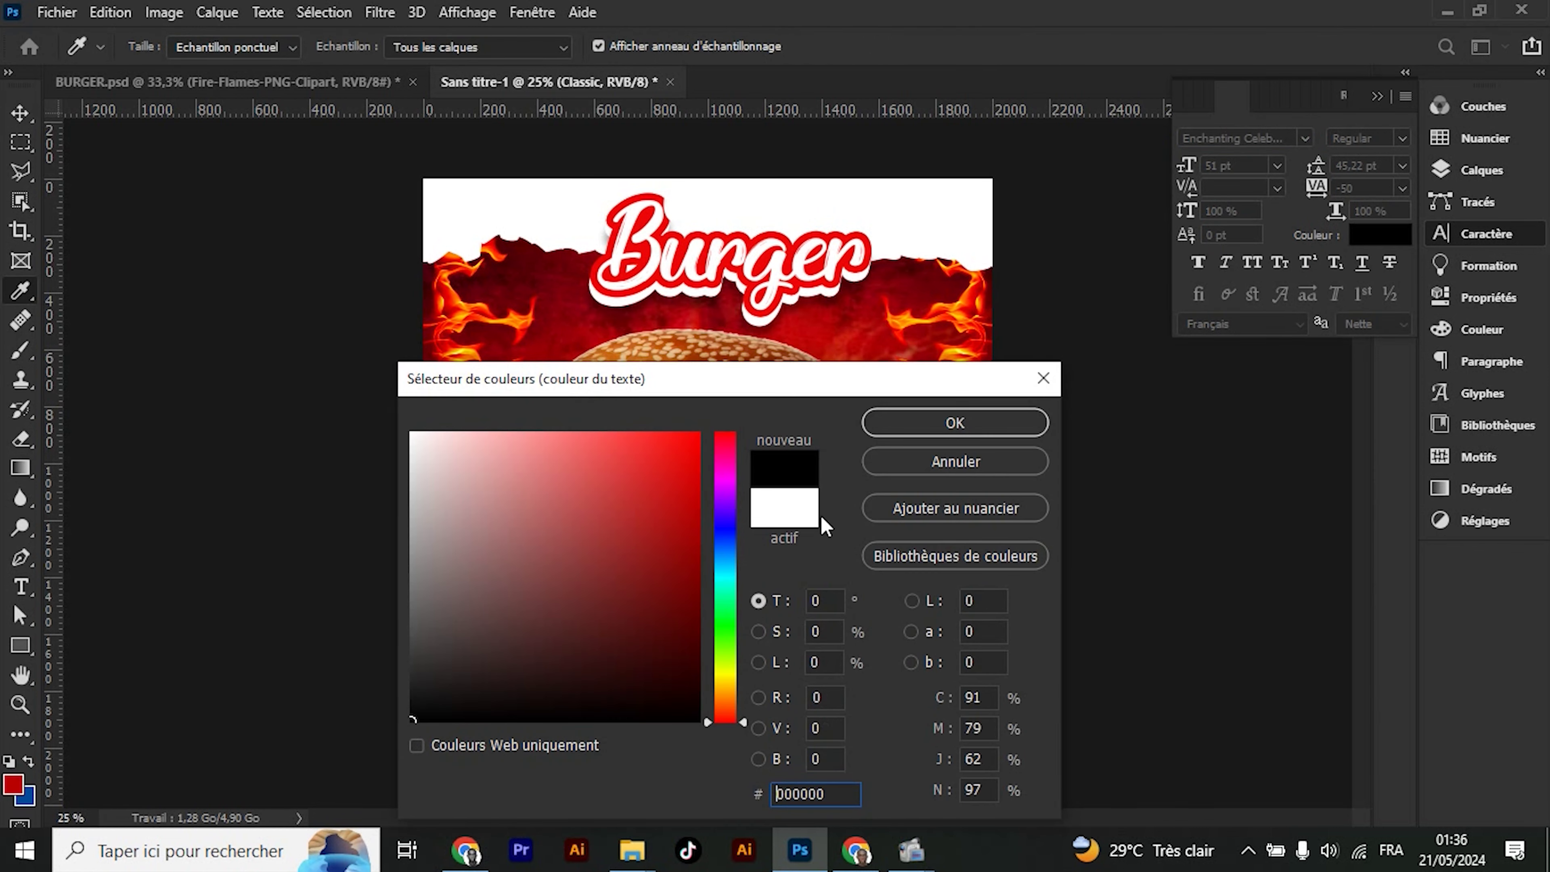
click(937, 434)
key(v)
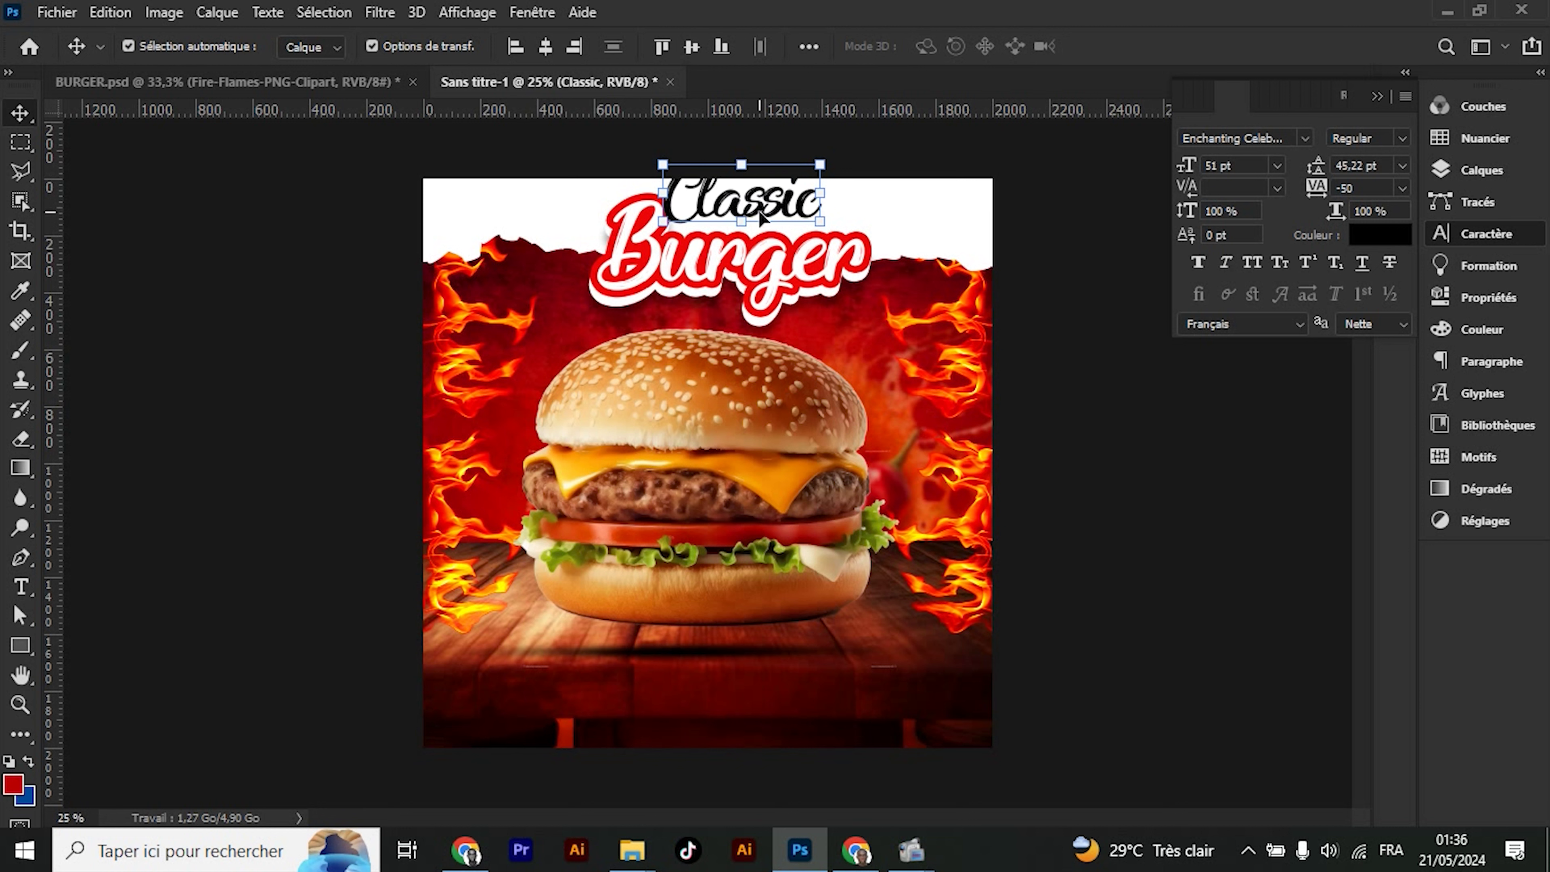
Scale Classic to 63,21% and centre it just above the Burger title
drag(760, 216, 781, 230)
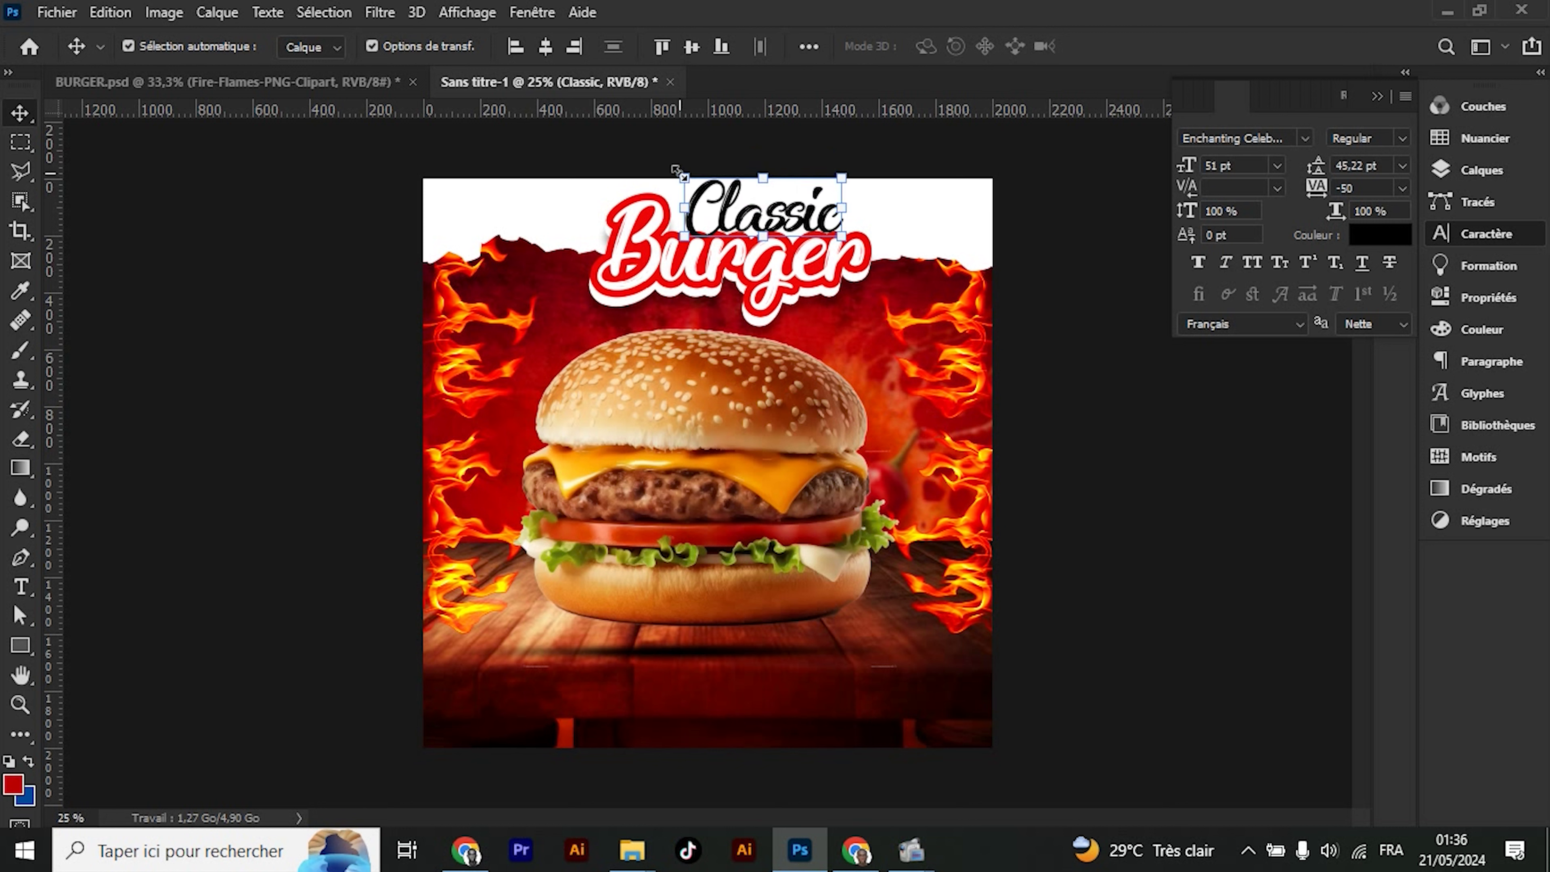
drag(678, 172, 708, 186)
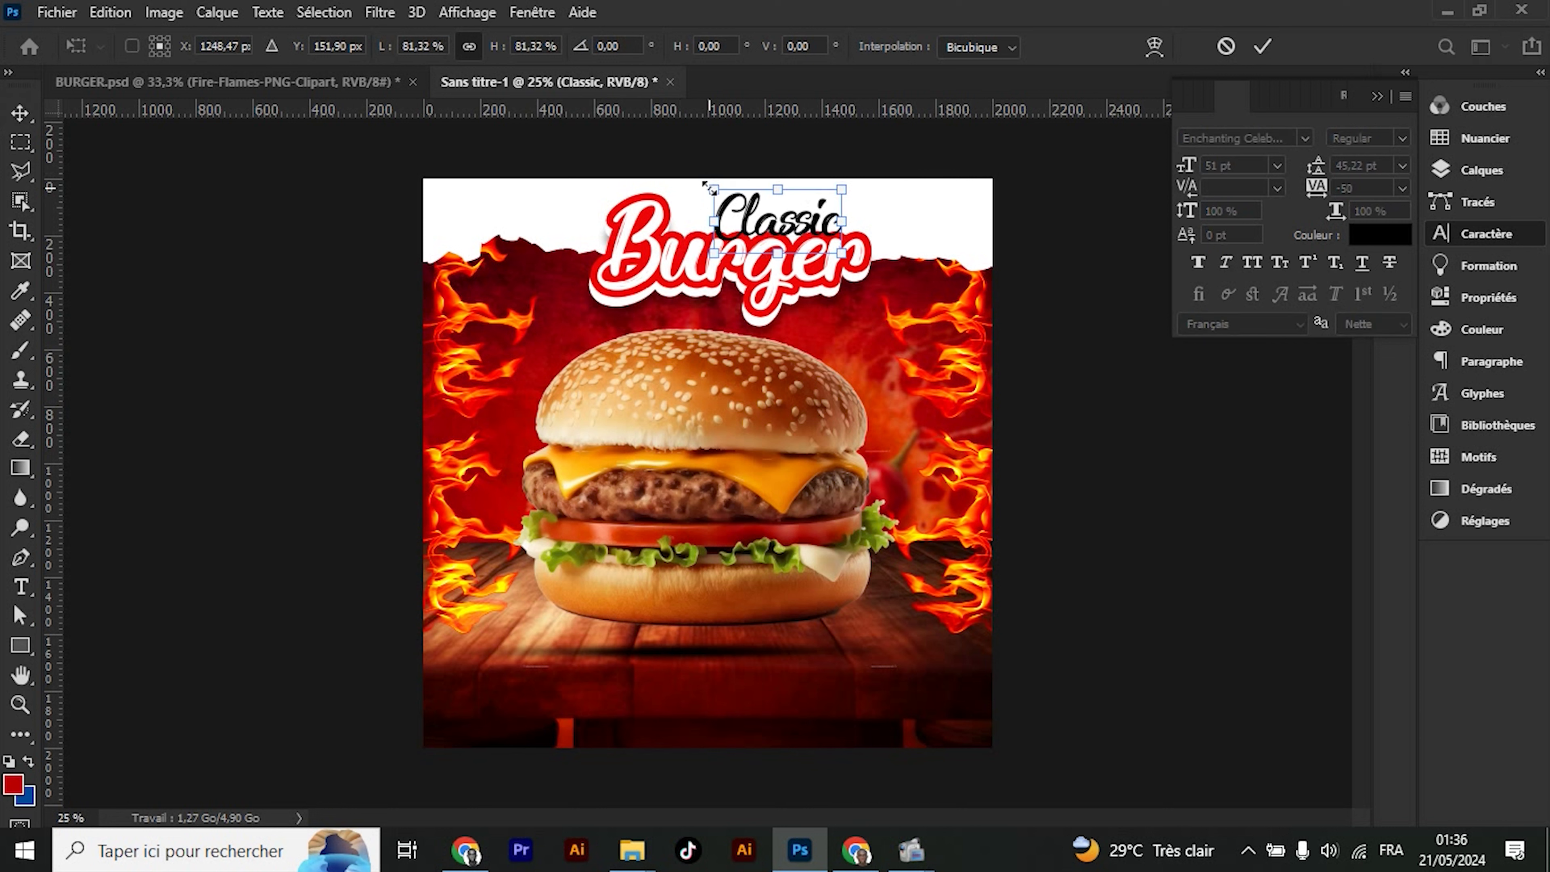
drag(715, 192, 743, 203)
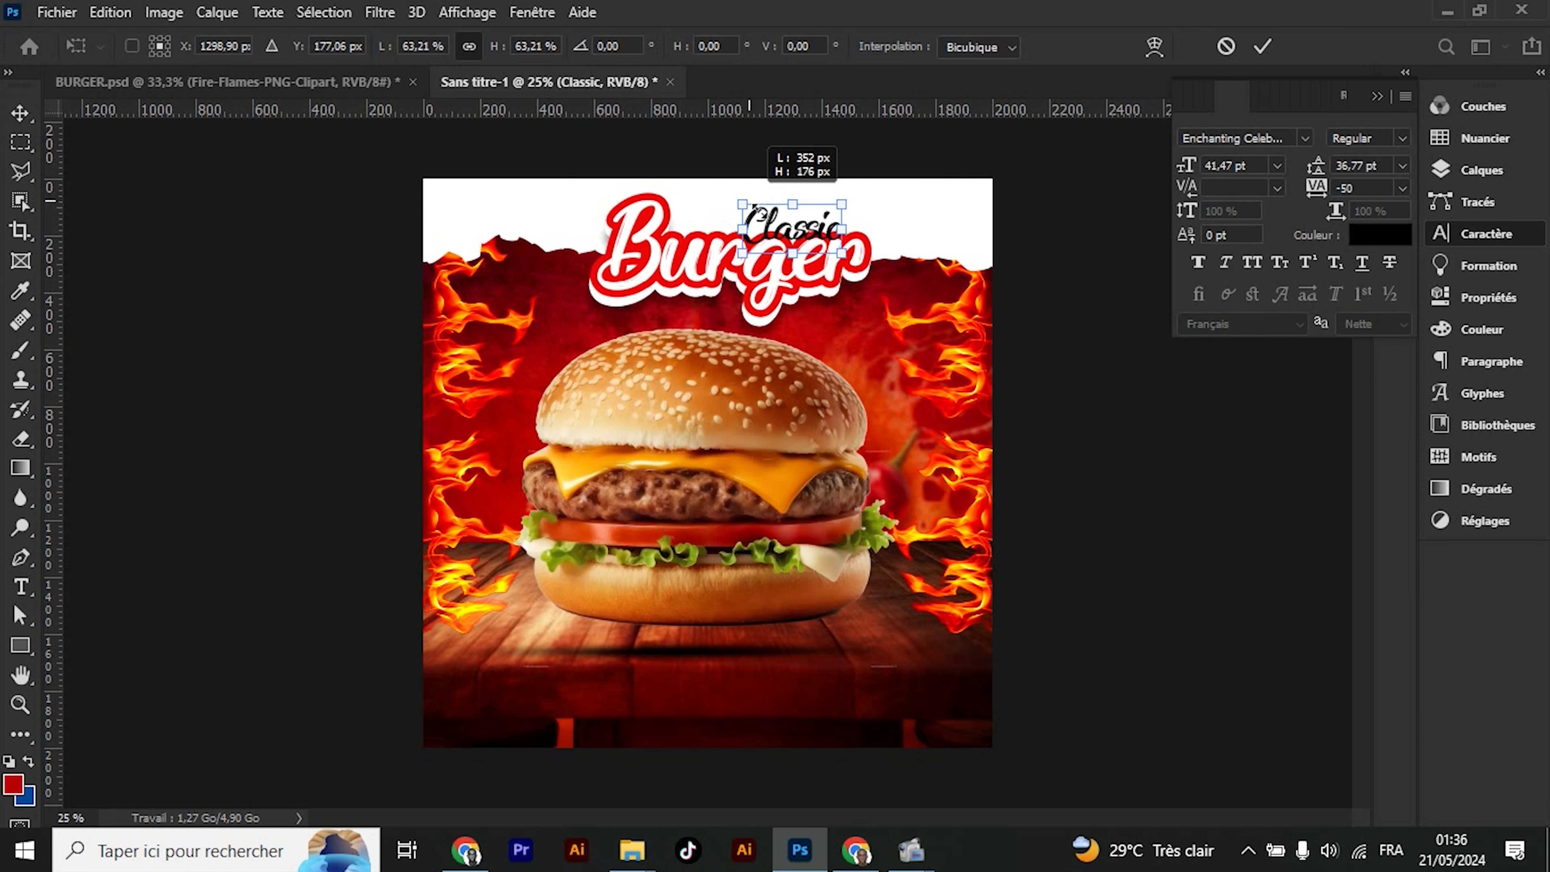
drag(825, 243, 757, 231)
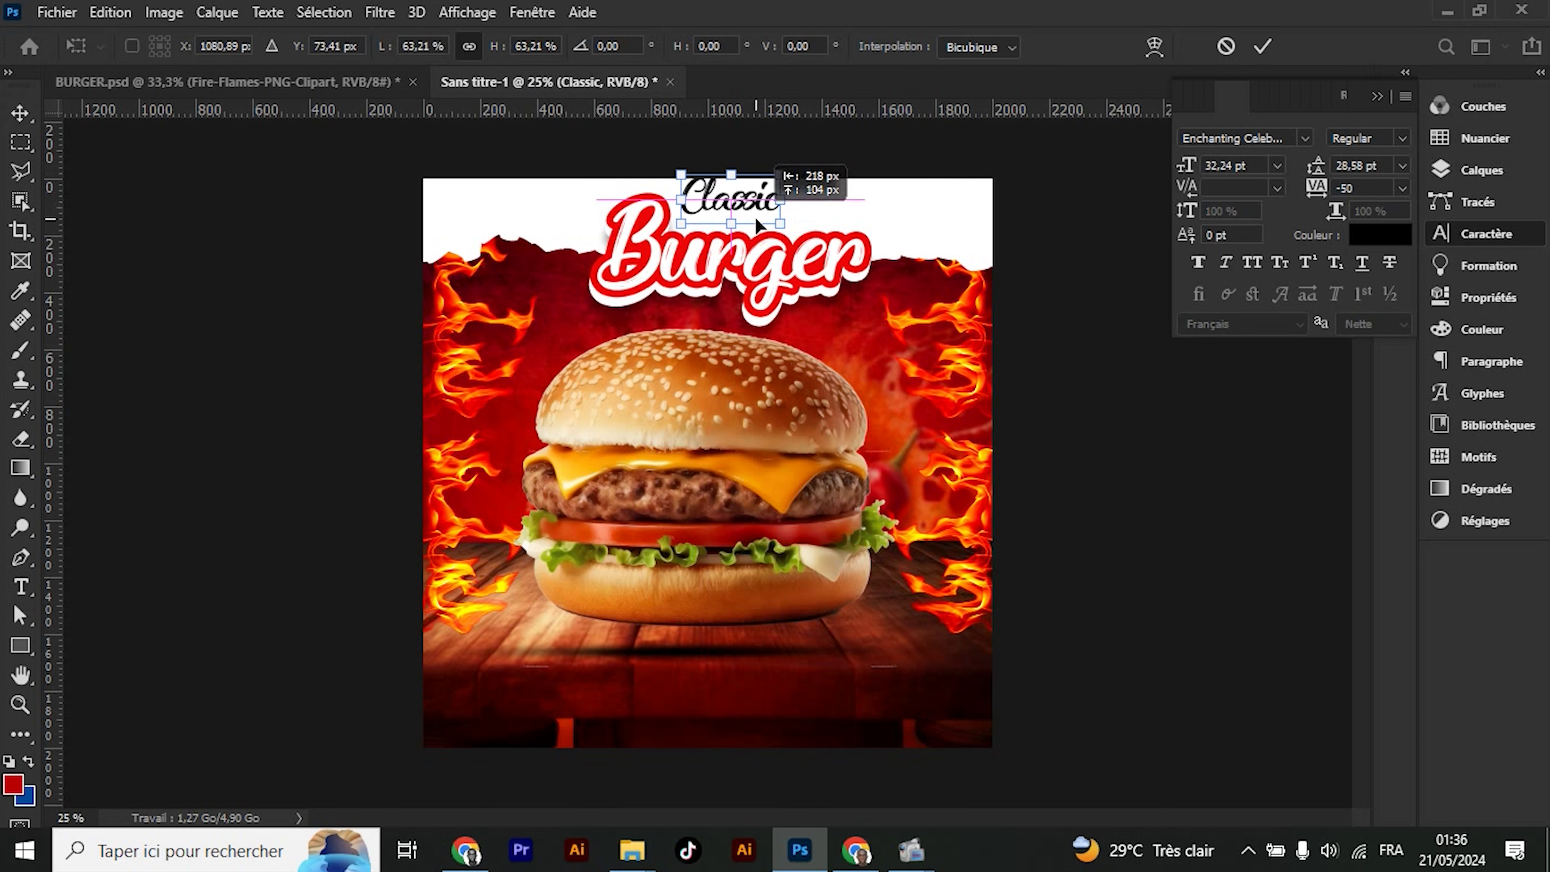
key(Up)
key(Up)
key(Up)
key(Up)
key(Up)
key(Return)
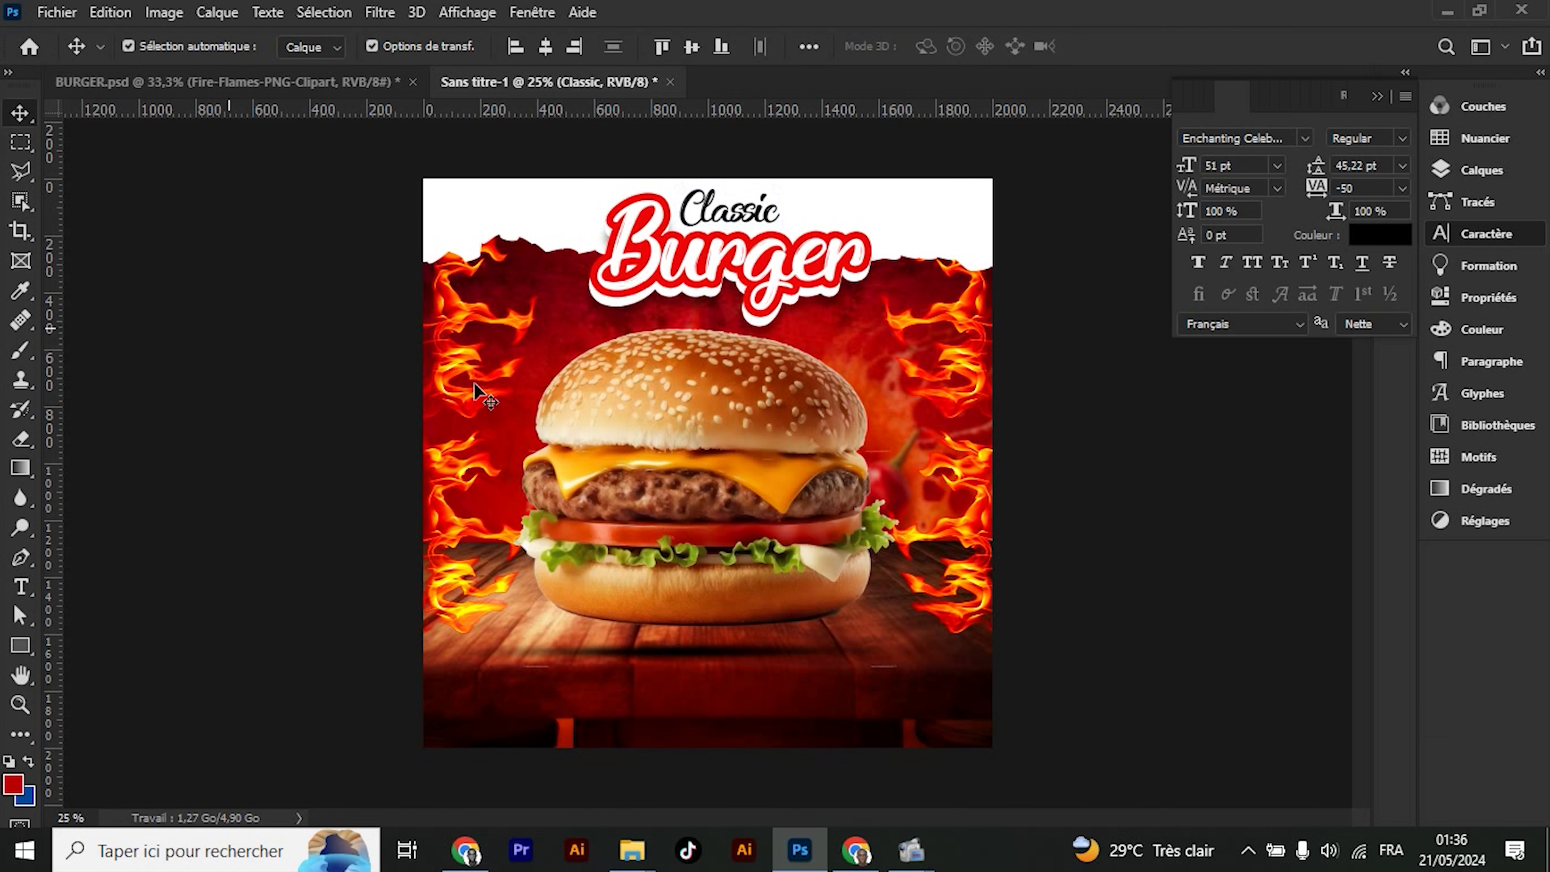
click(687, 364)
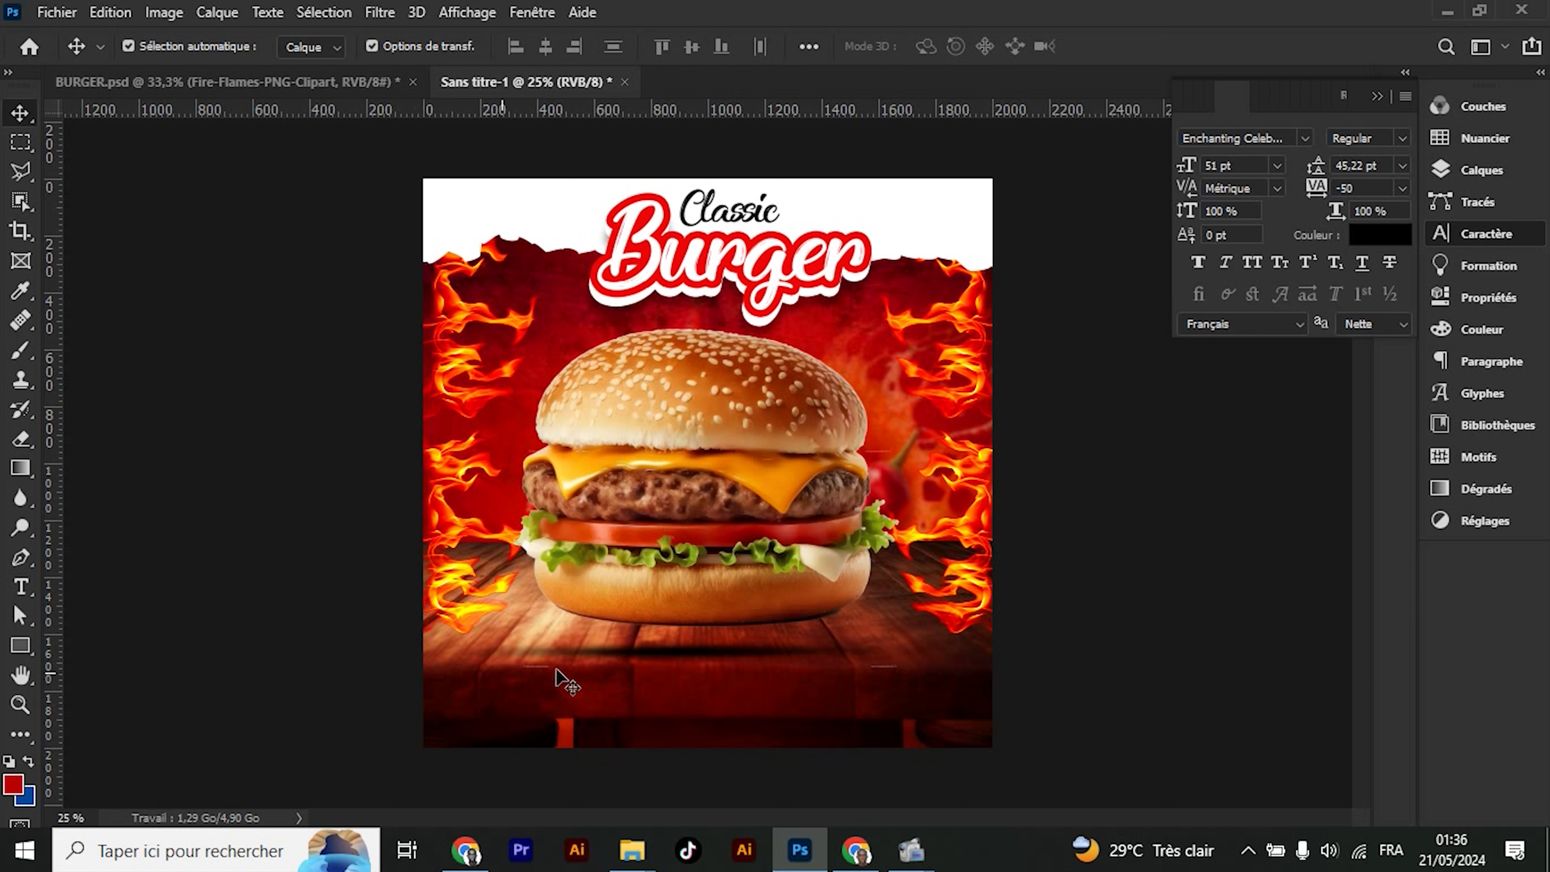
Draw a 2196 × 272 px white-filled rectangle spanning the poster's bottom edge
right_click(20, 646)
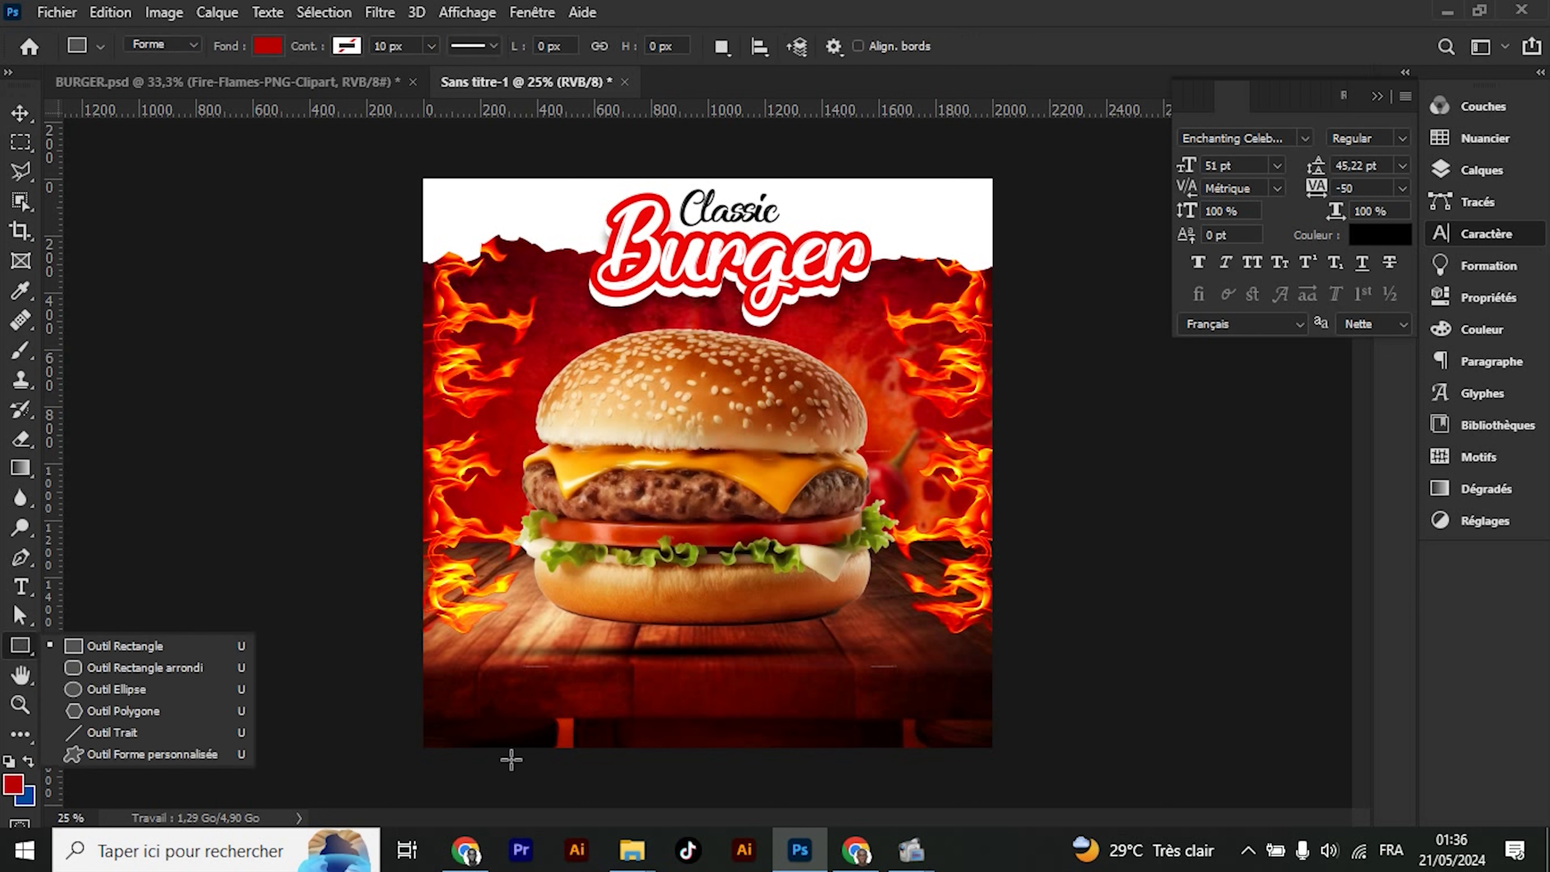
click(404, 705)
mouse_move(403, 704)
mouse_down()
mouse_move(1132, 779)
mouse_move(1025, 792)
mouse_up()
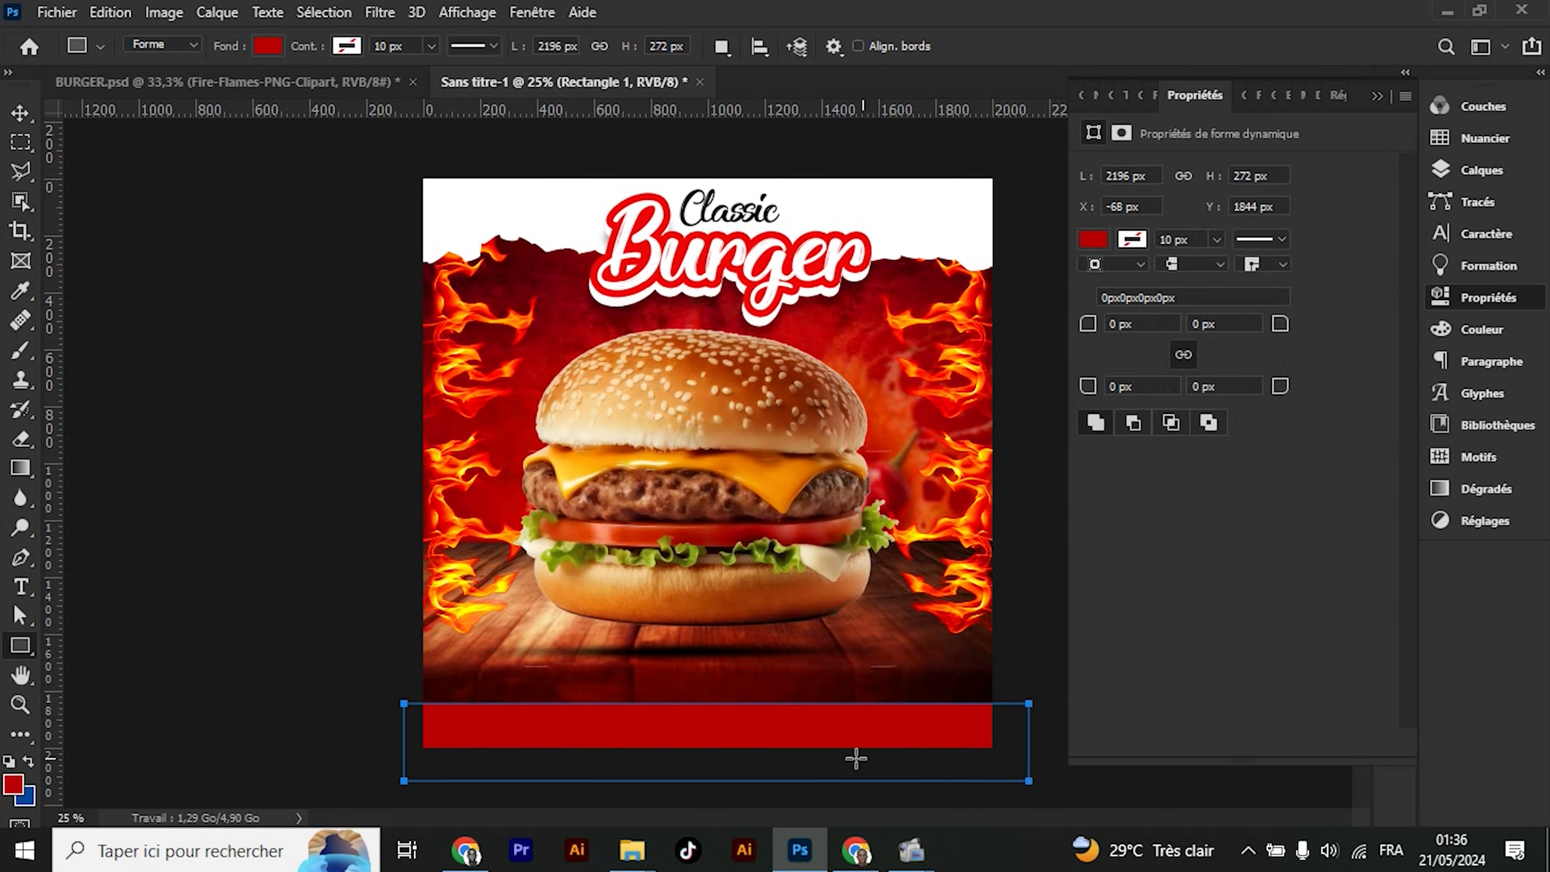
click(268, 45)
click(143, 166)
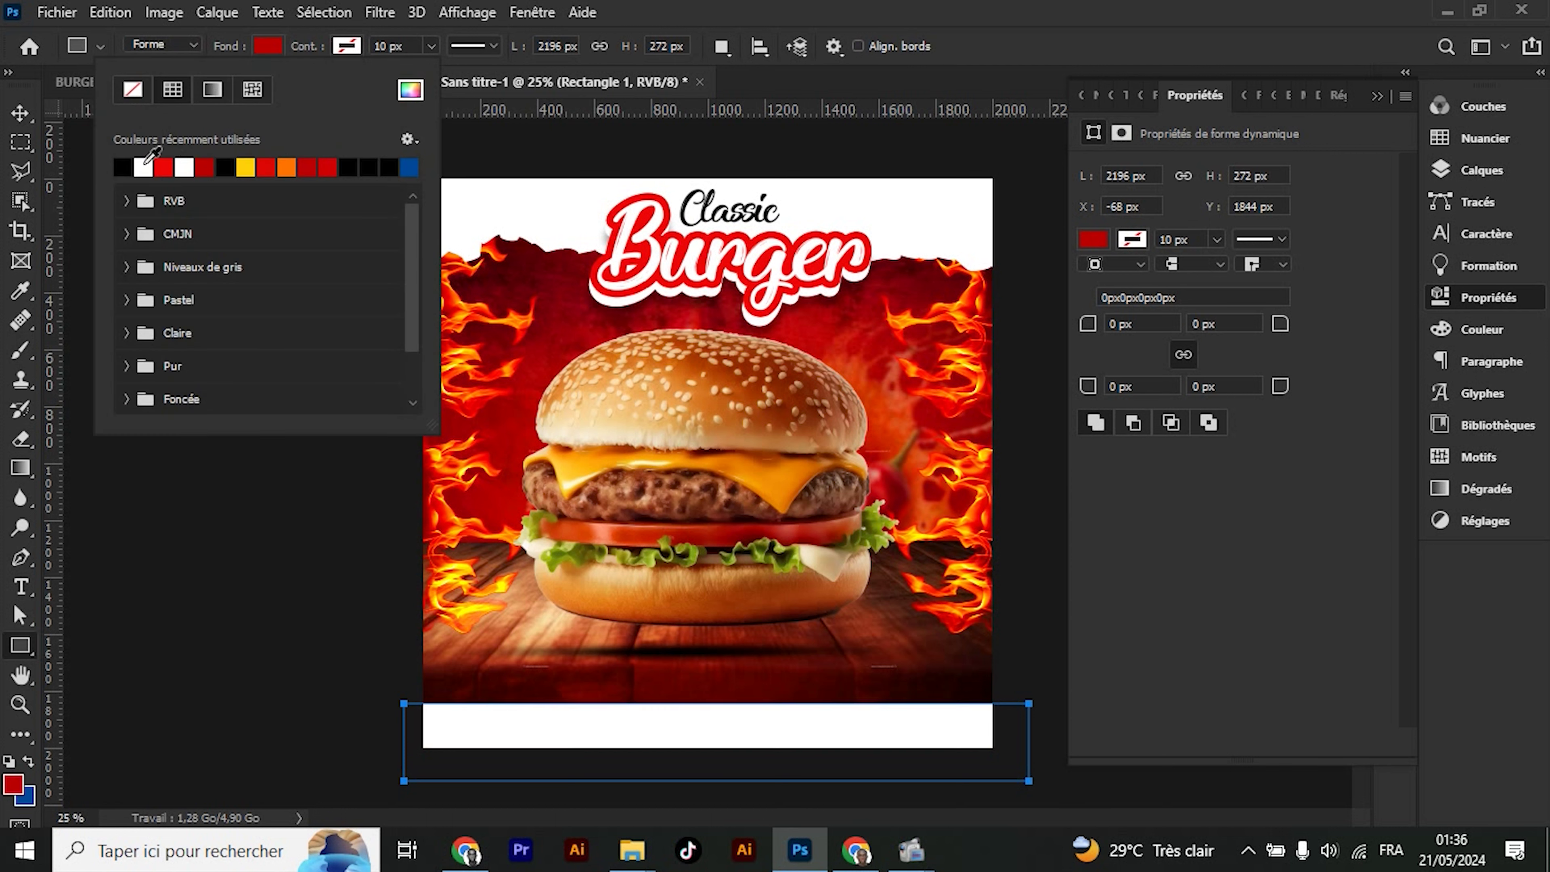
key(Return)
key(v)
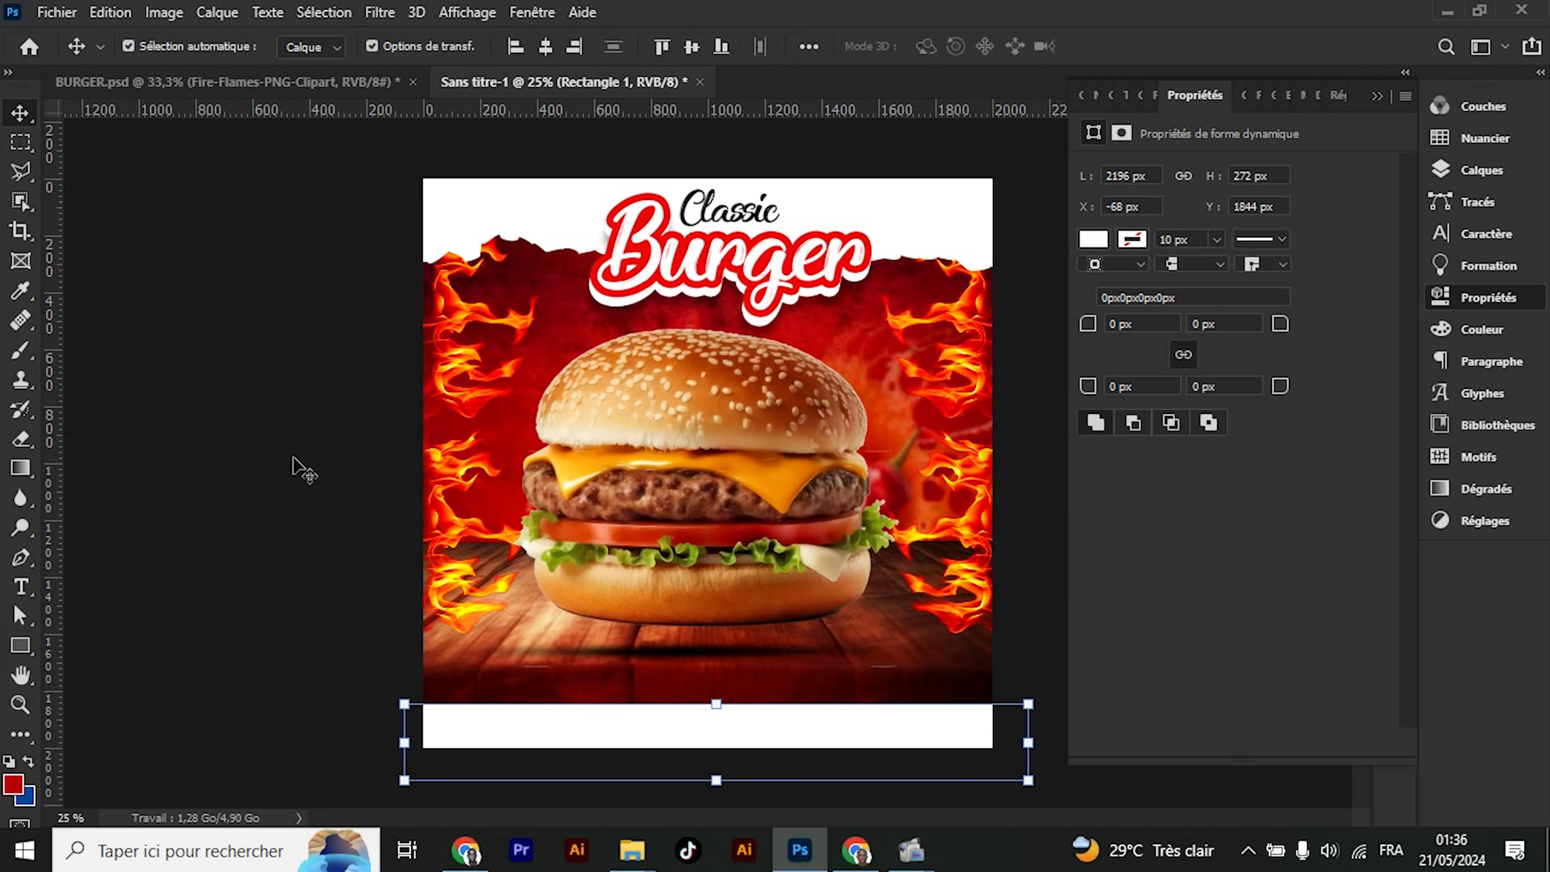
click(302, 470)
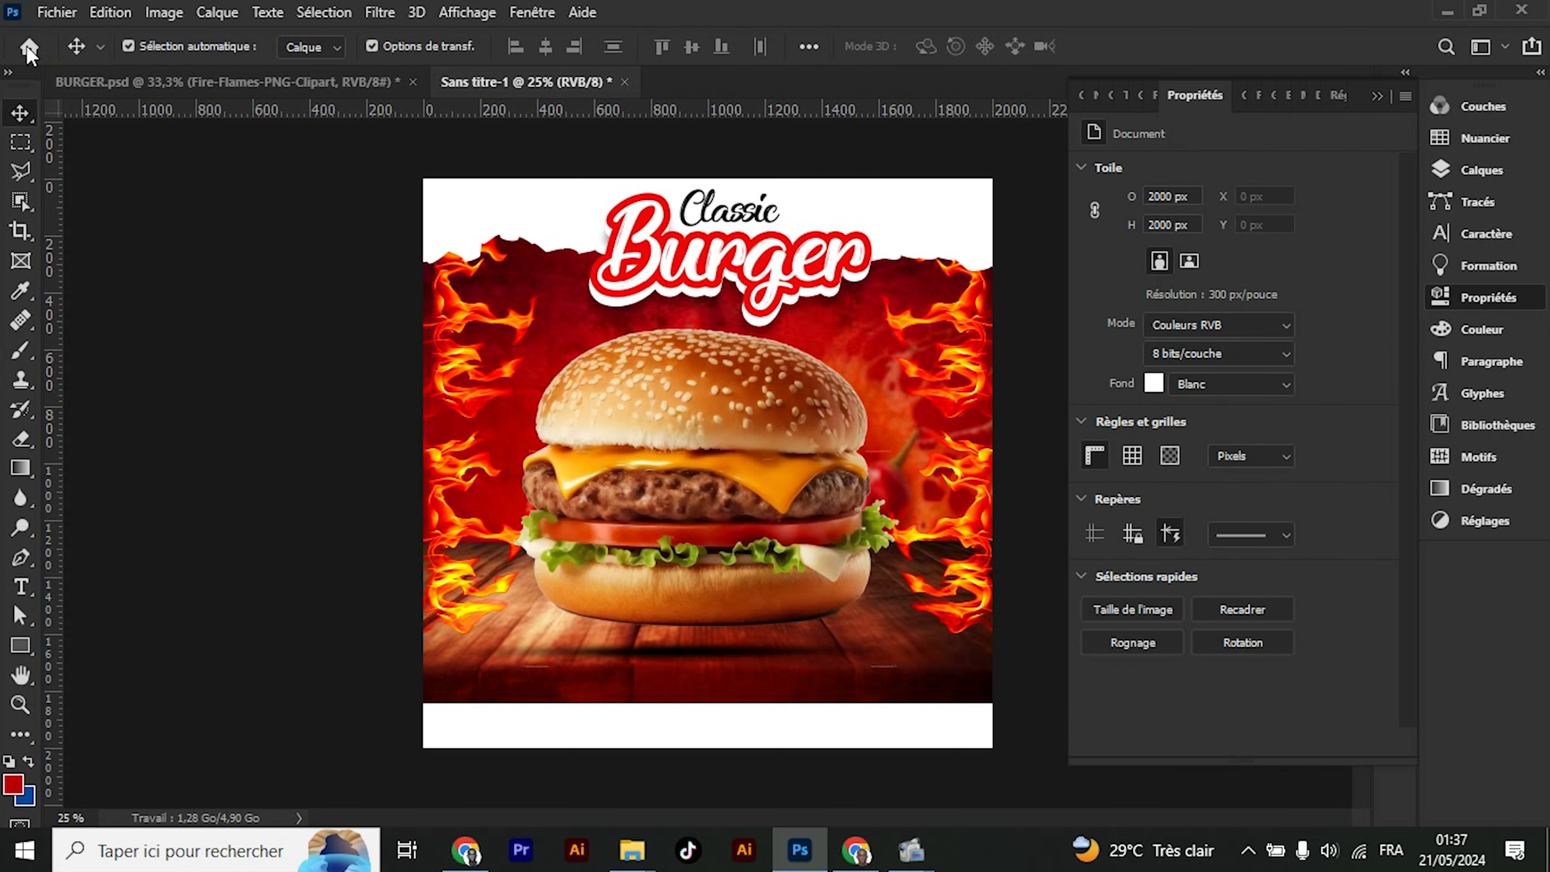
Switch from the Classic Burger poster to the BURGER.psd food-menu document
click(28, 52)
scroll(756, 374, down, 3)
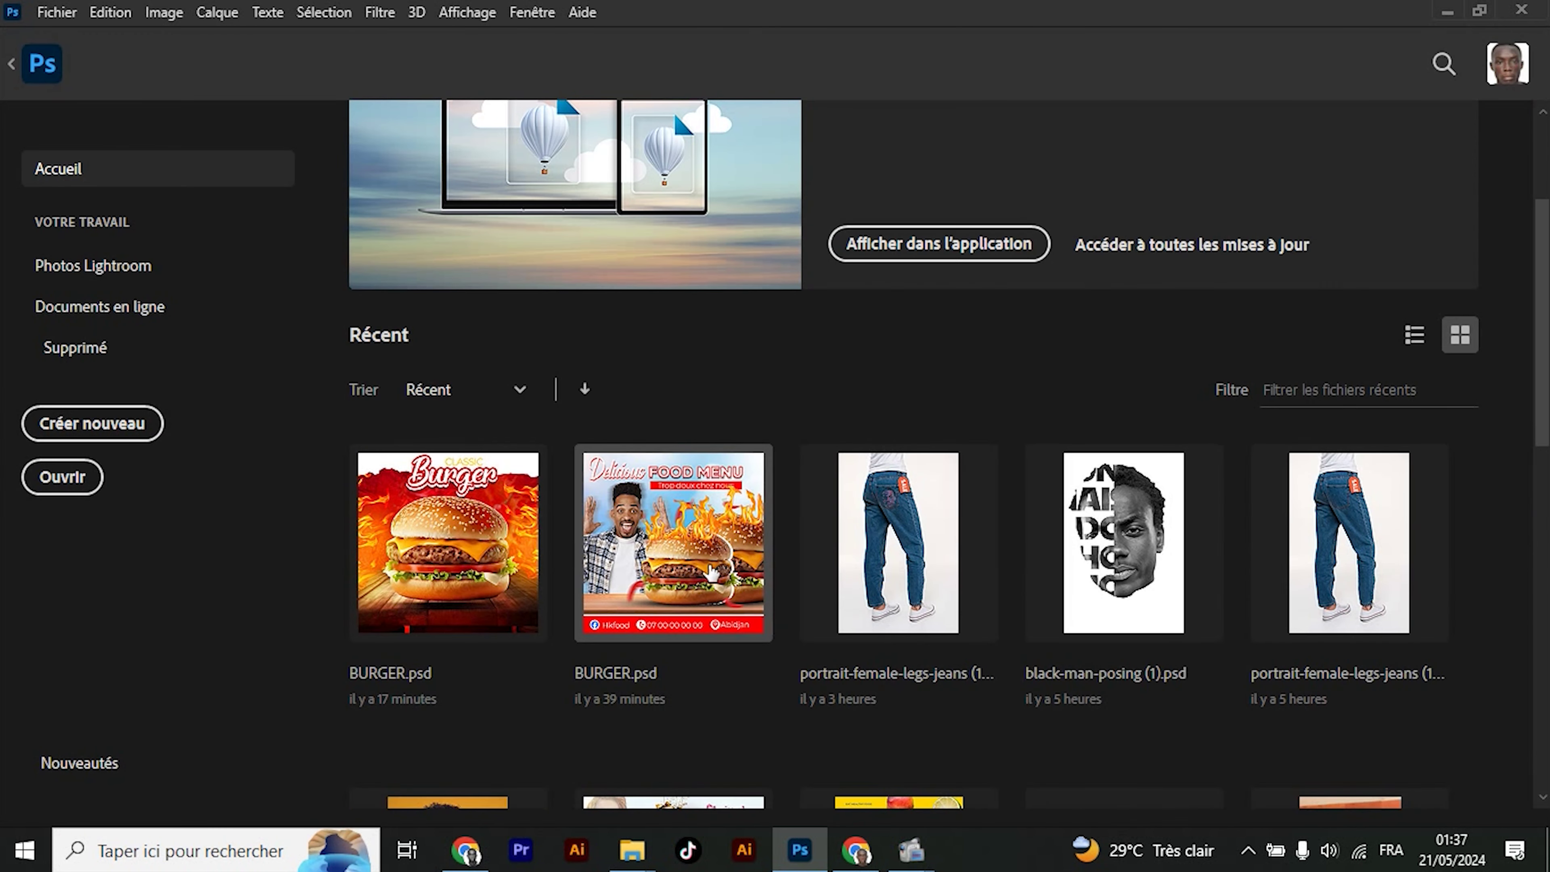
click(11, 65)
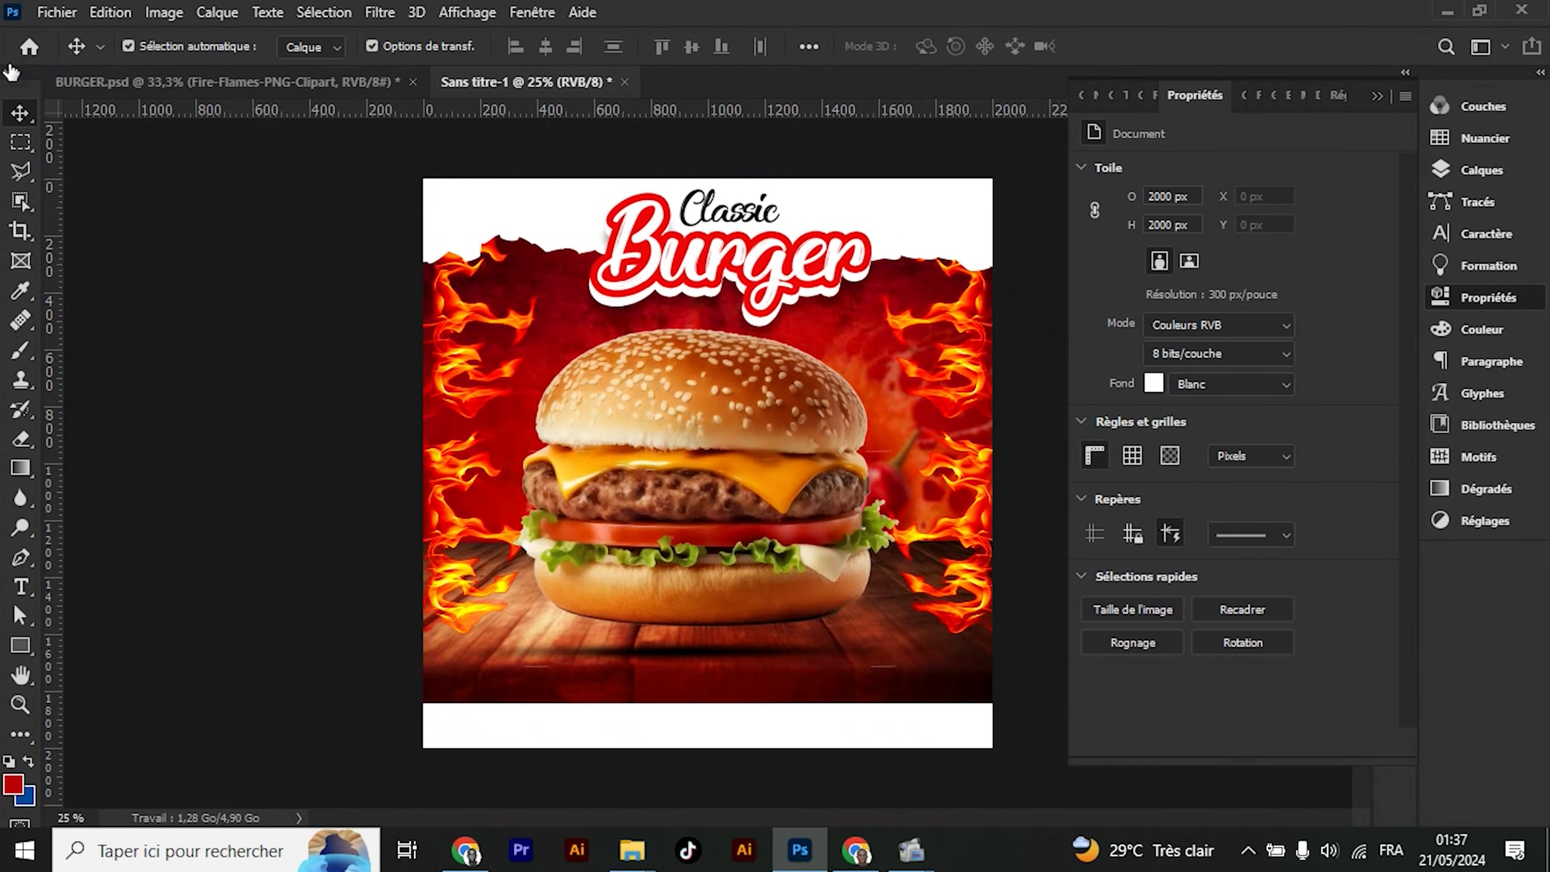
click(261, 83)
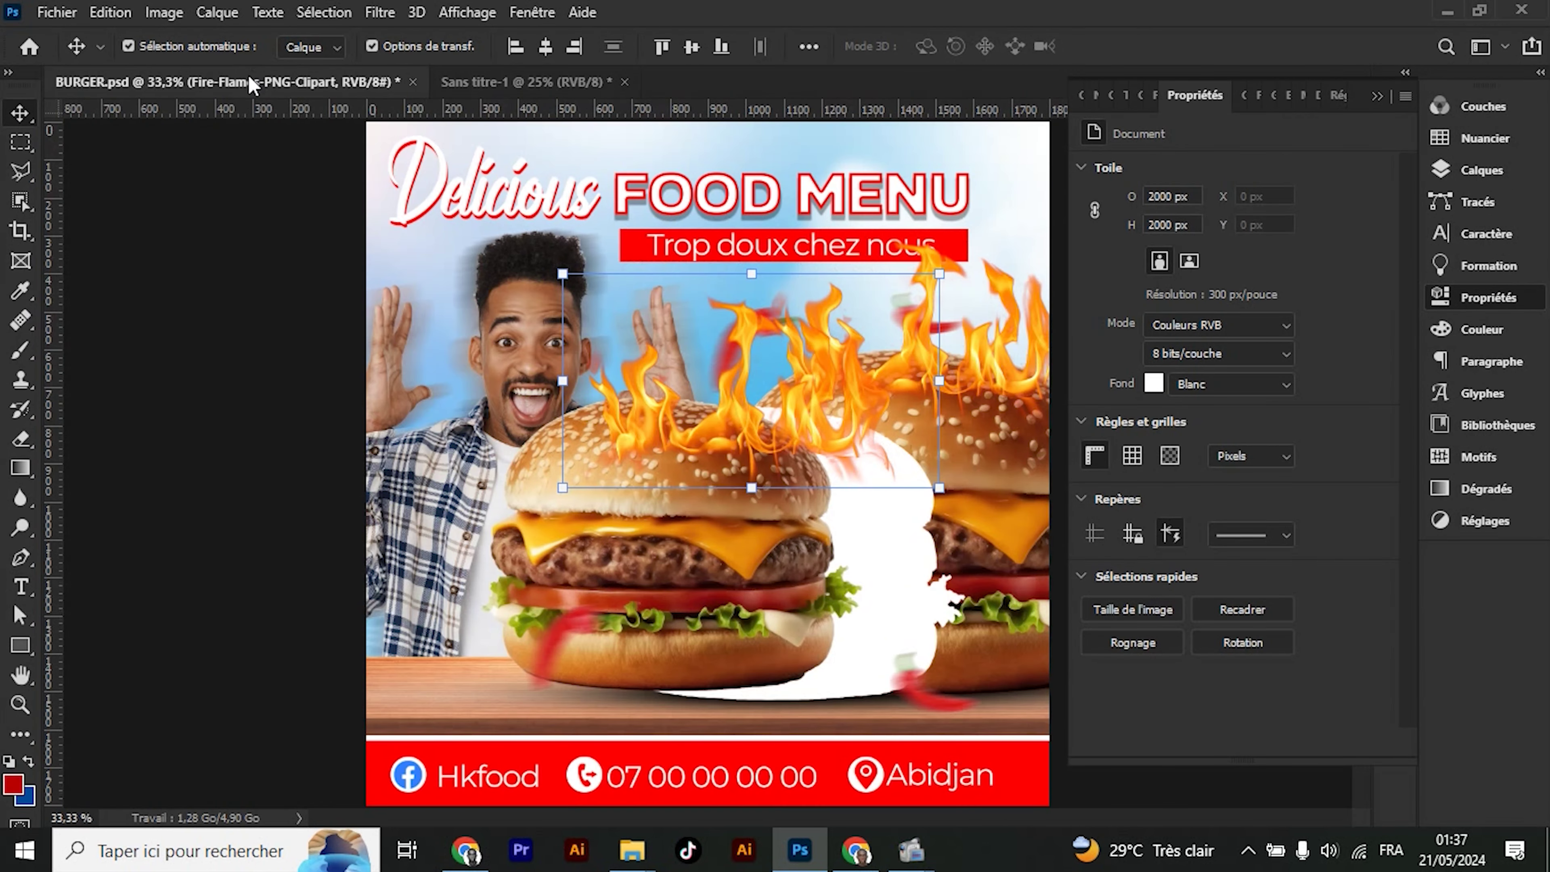
Select the bottom contact banner group and drag it onto the Sans titre-1 tab and canvas
click(378, 783)
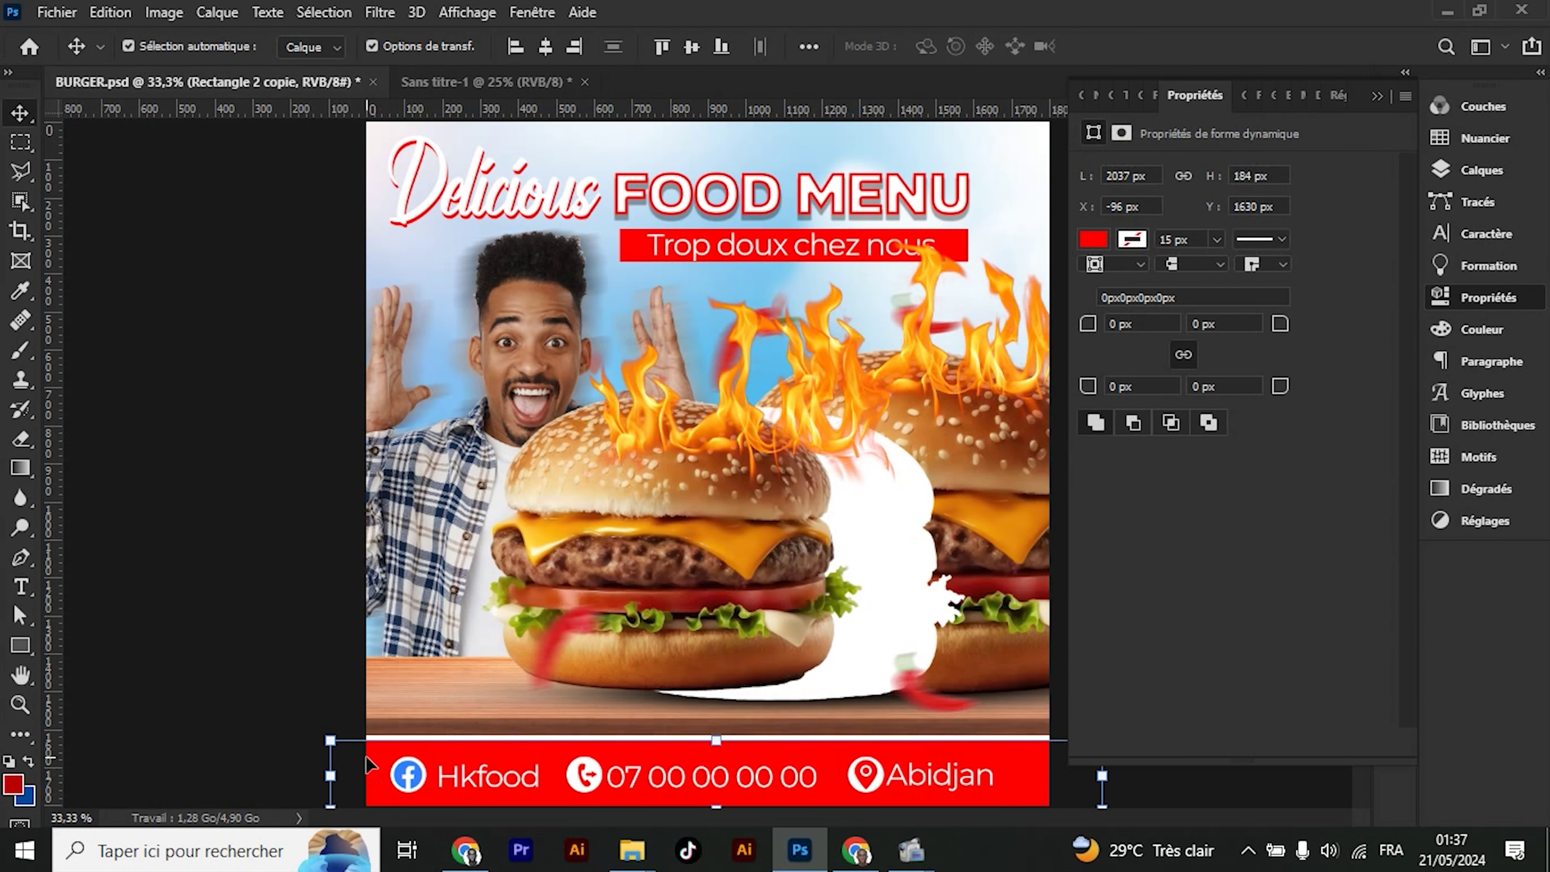
mouse_move(304, 671)
mouse_down()
mouse_move(397, 779)
mouse_move(374, 782)
mouse_up()
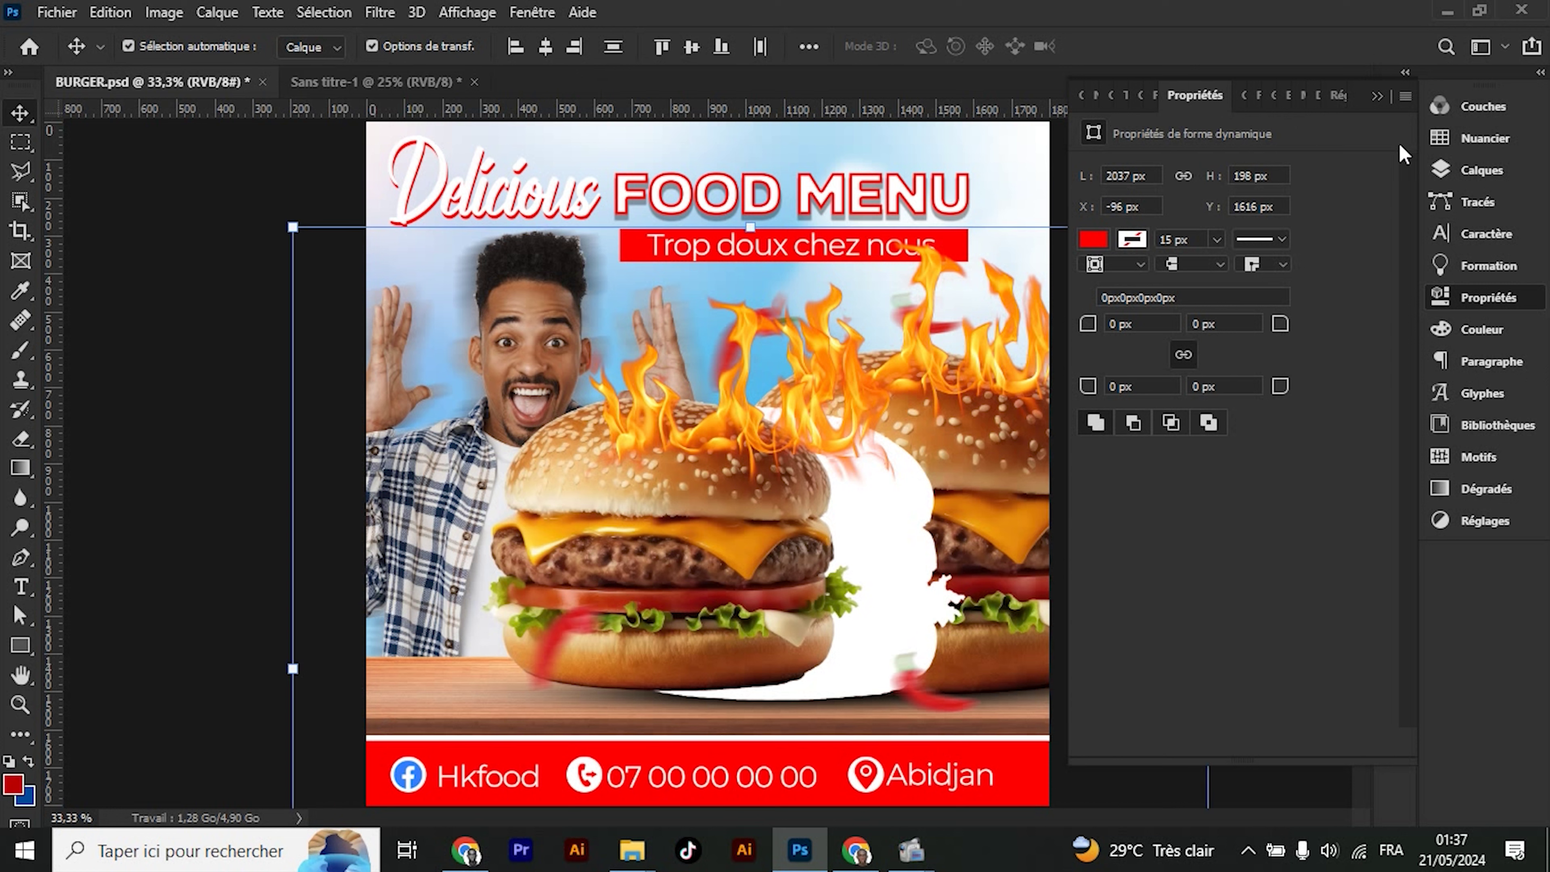
click(1467, 176)
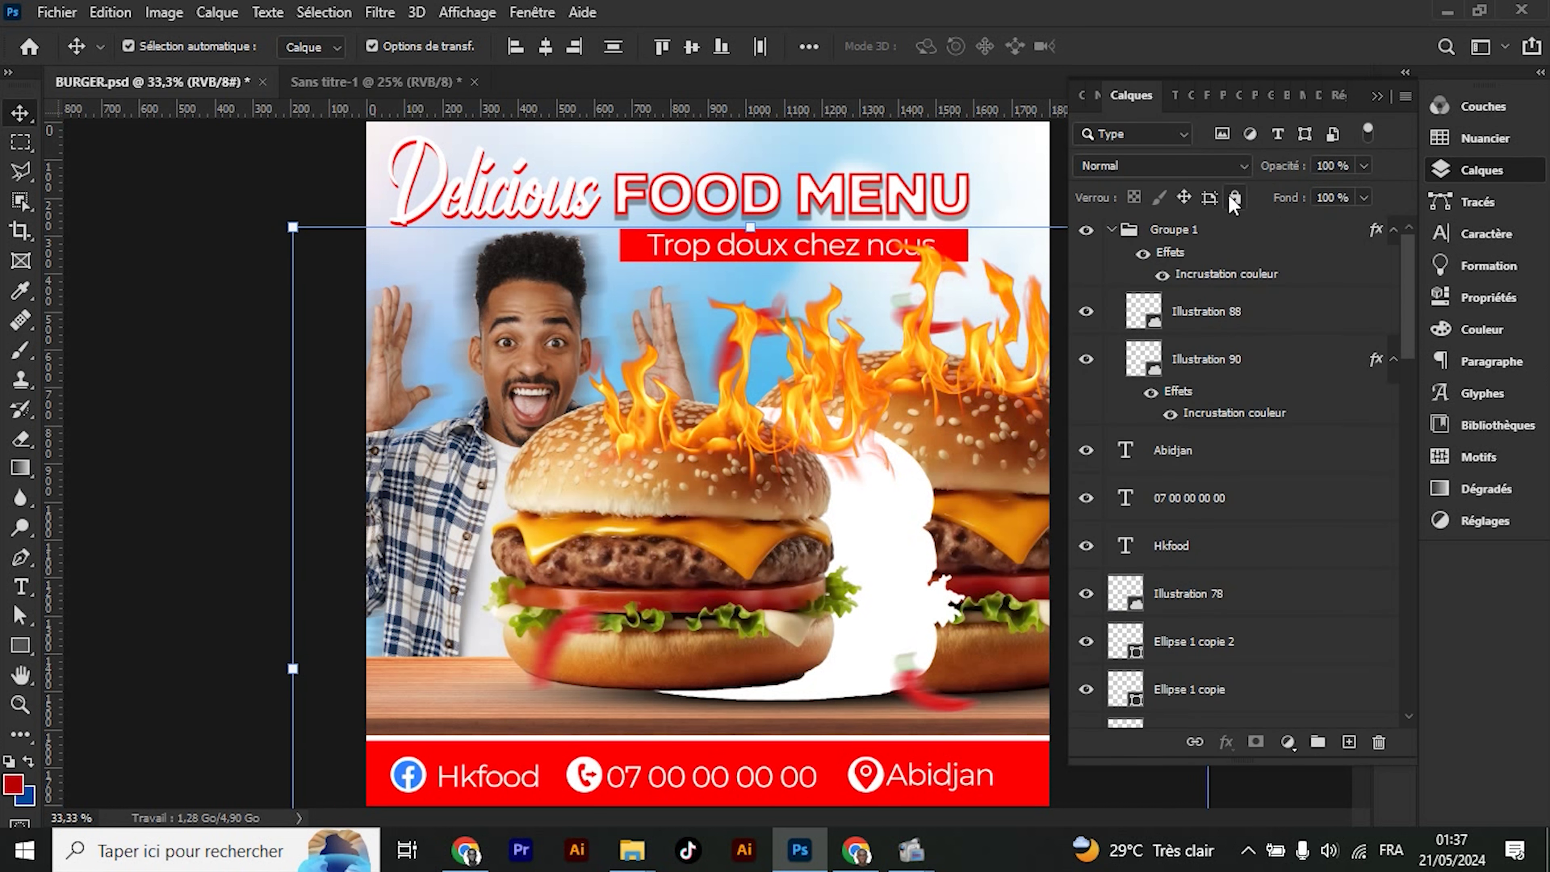
click(1381, 96)
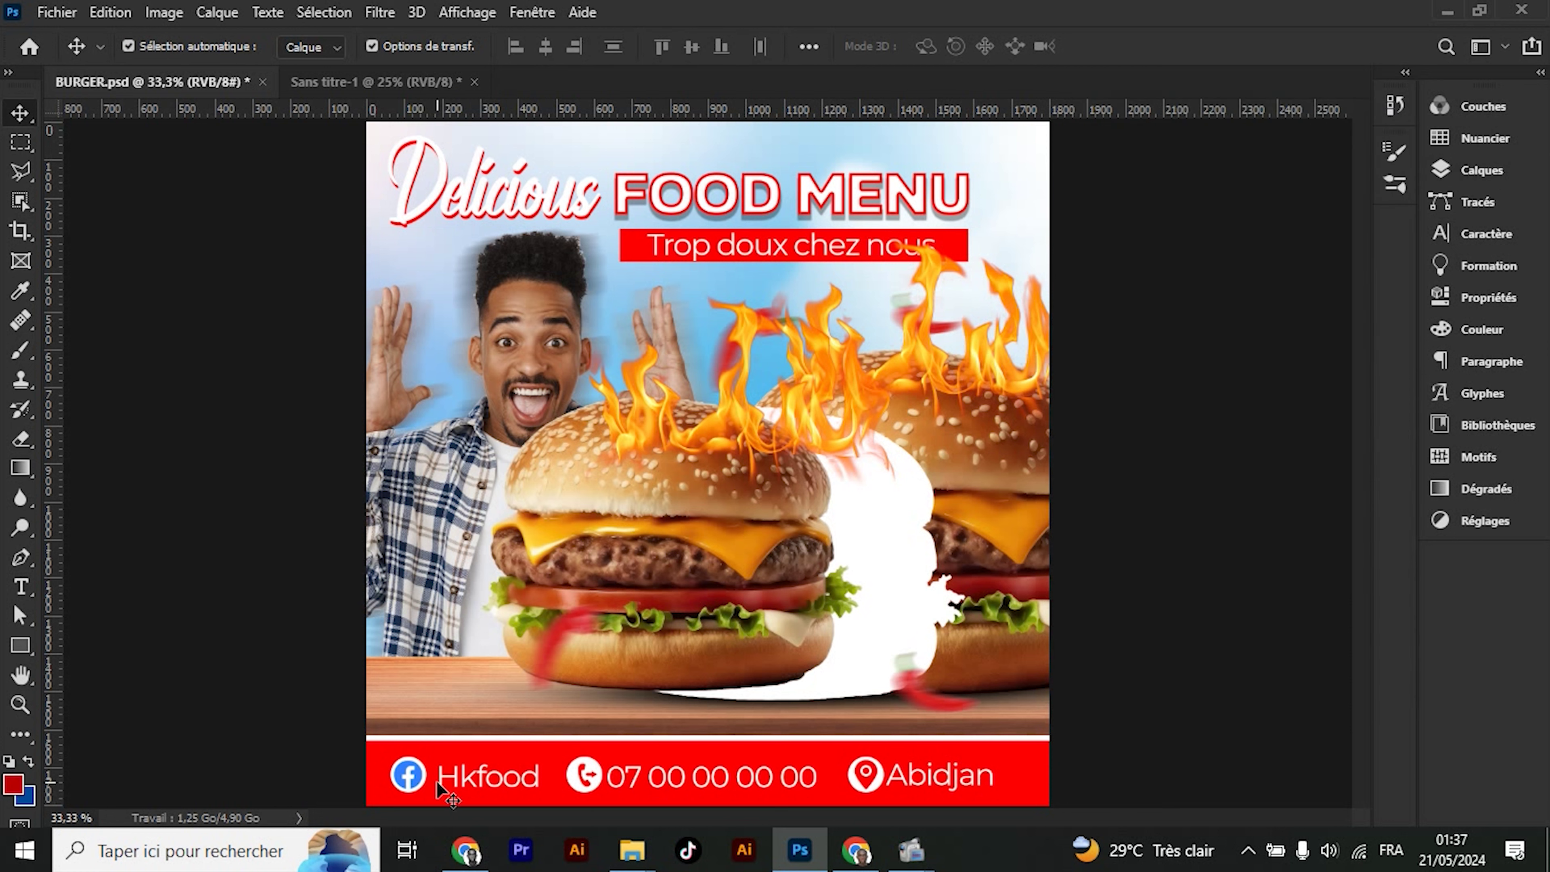
click(391, 763)
drag(577, 776, 327, 81)
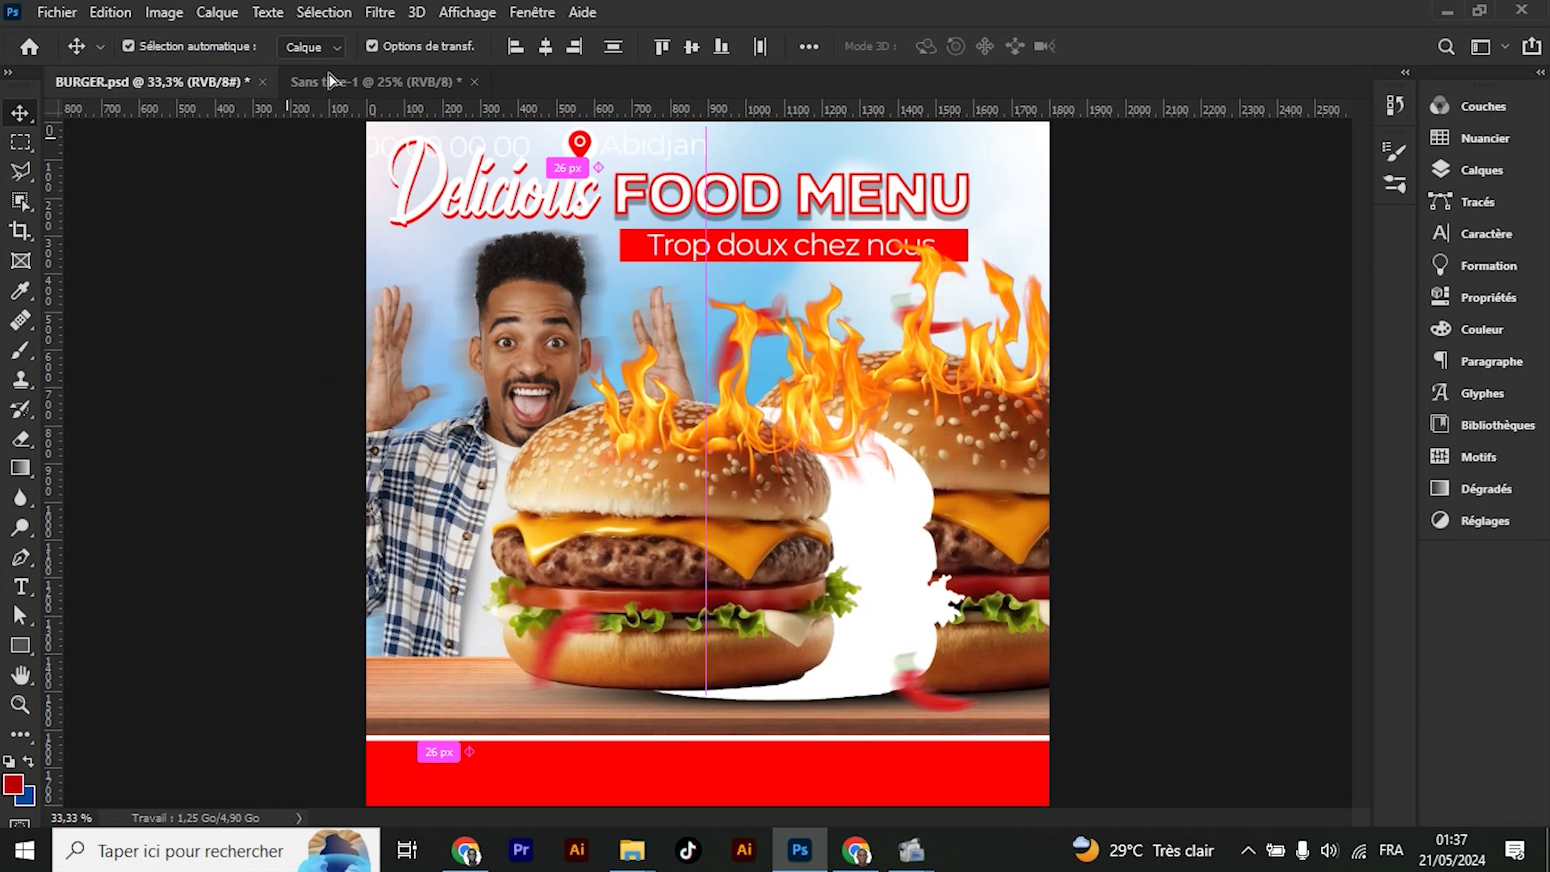
drag(330, 80, 476, 312)
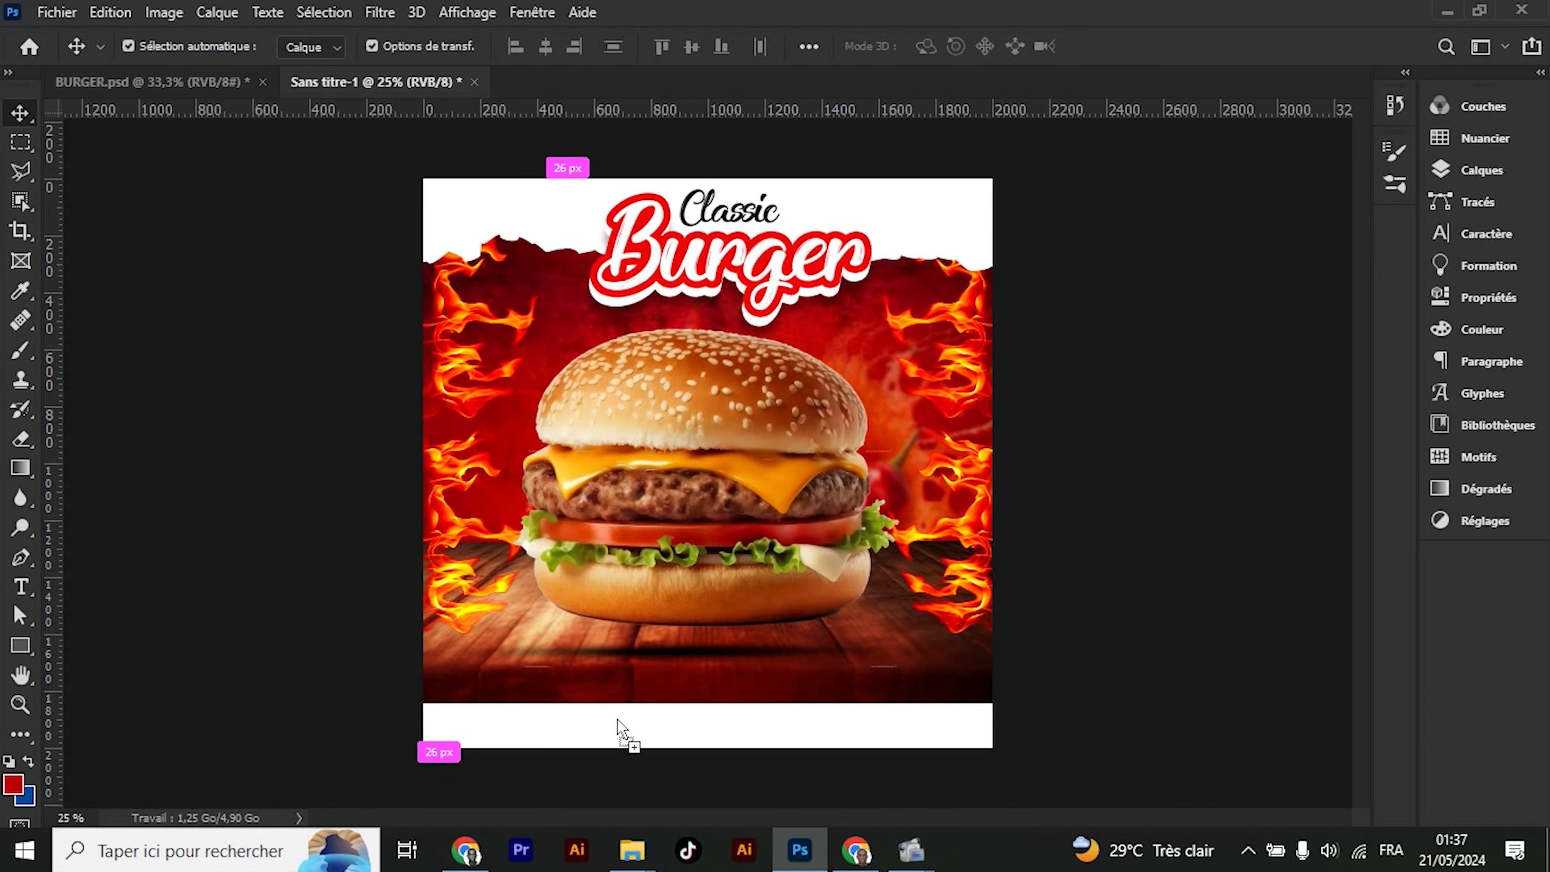
Drop the contact group into the white bottom band, centre it horizontally and nudge it down
drag(618, 719, 616, 720)
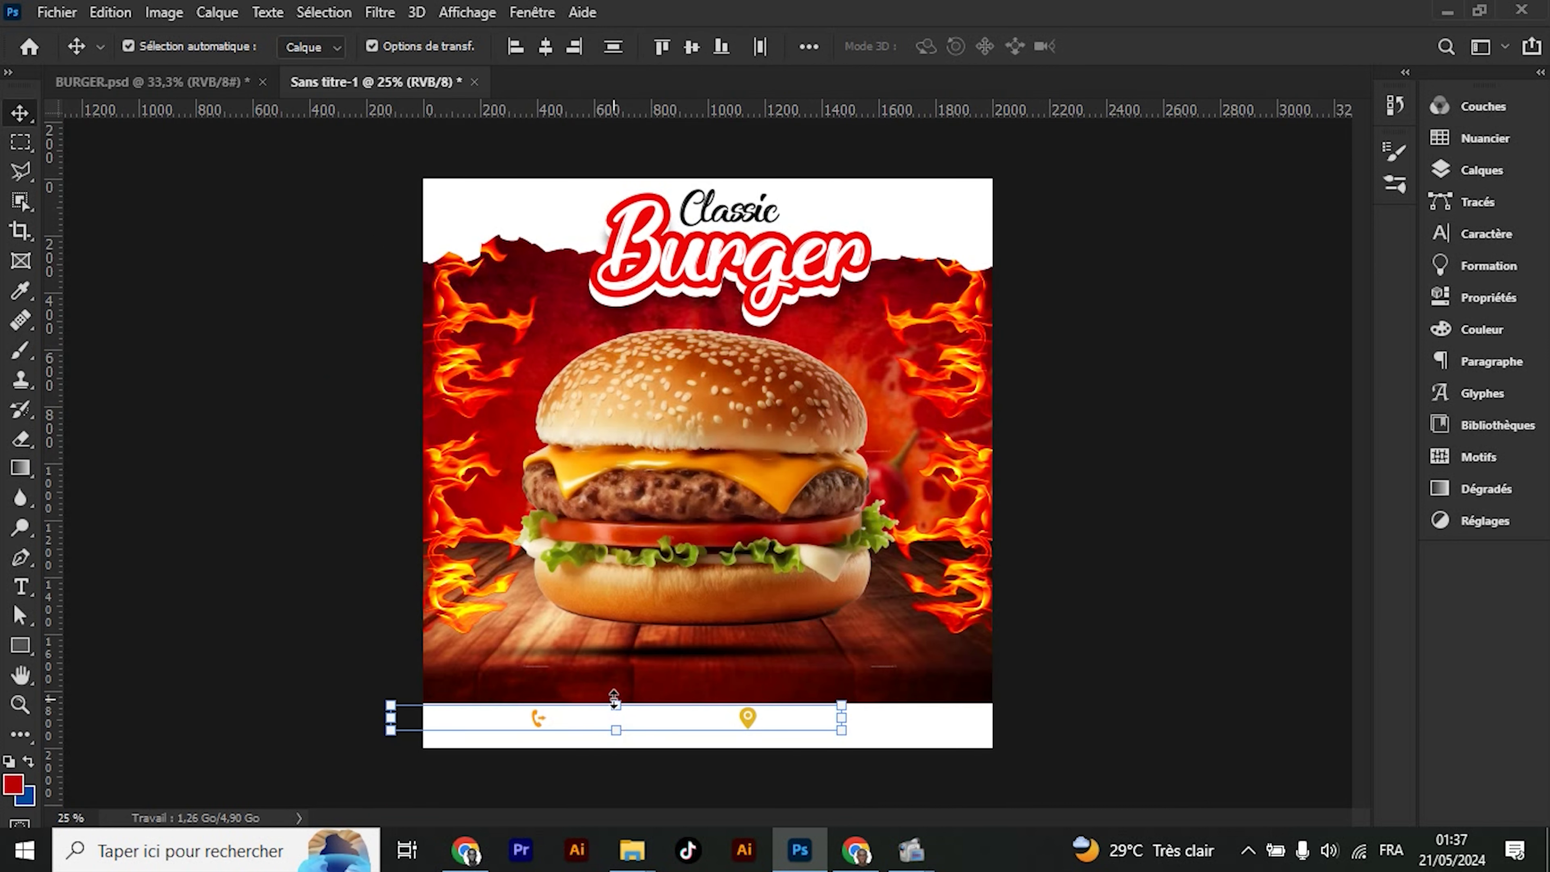
key(ctrl+t)
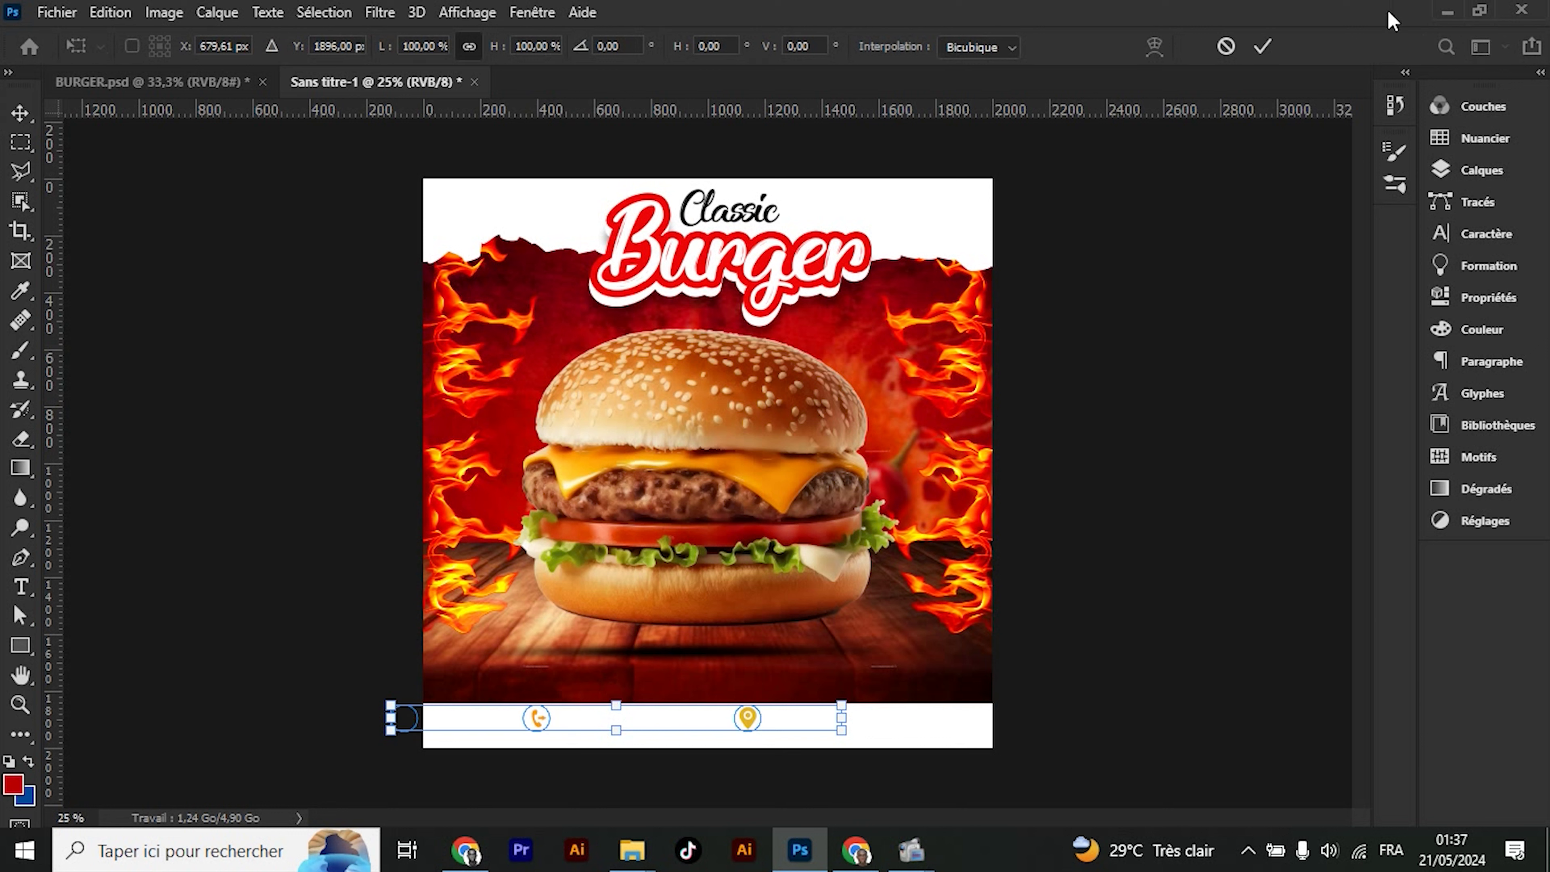
click(1262, 46)
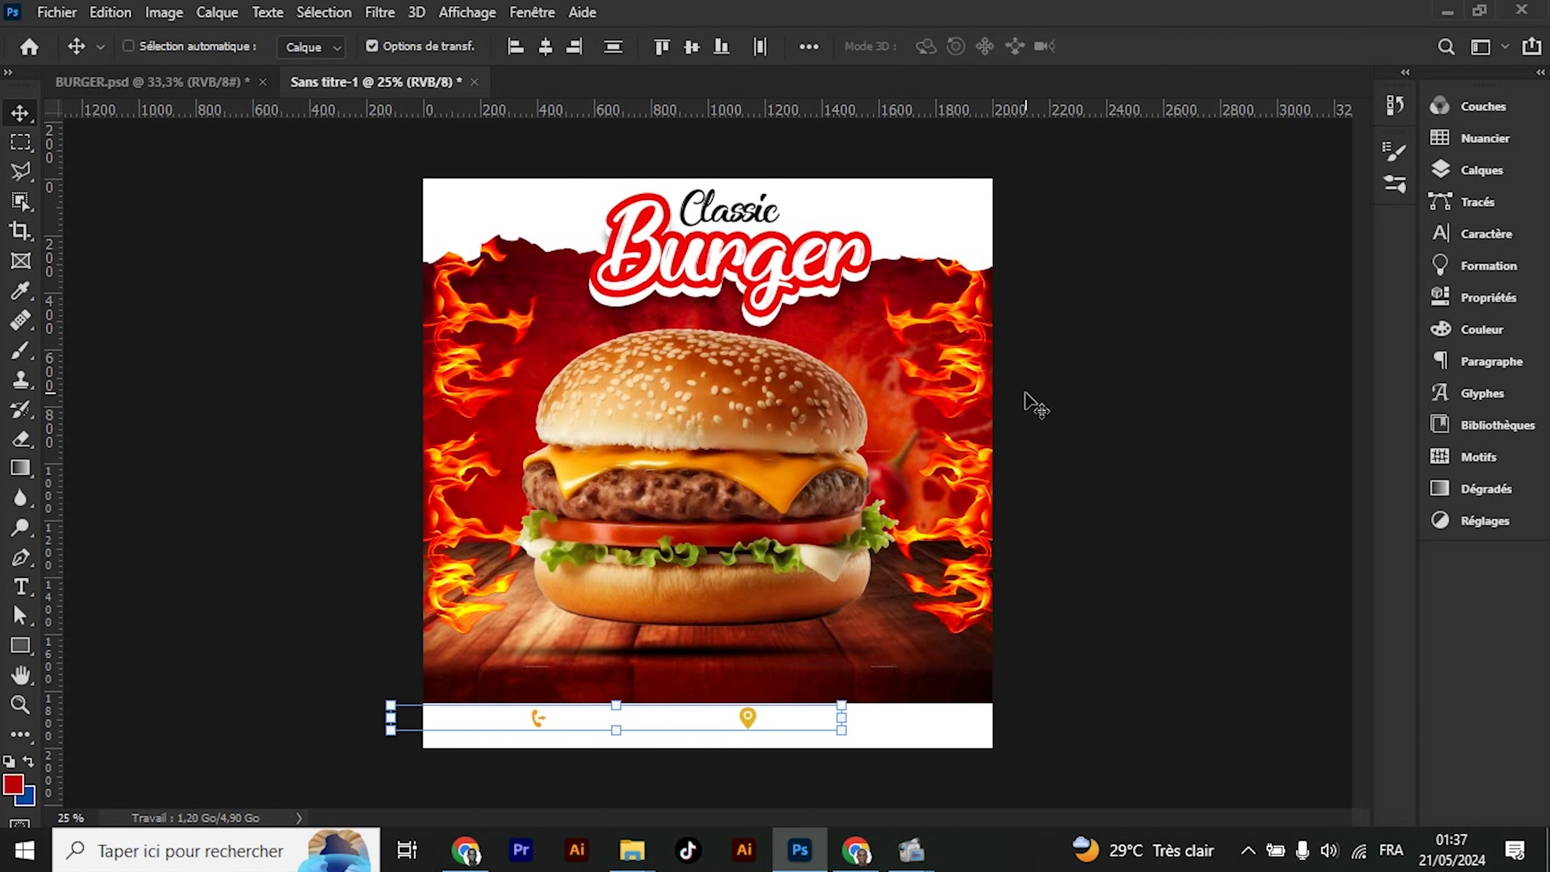
click(537, 50)
key(shift+Down)
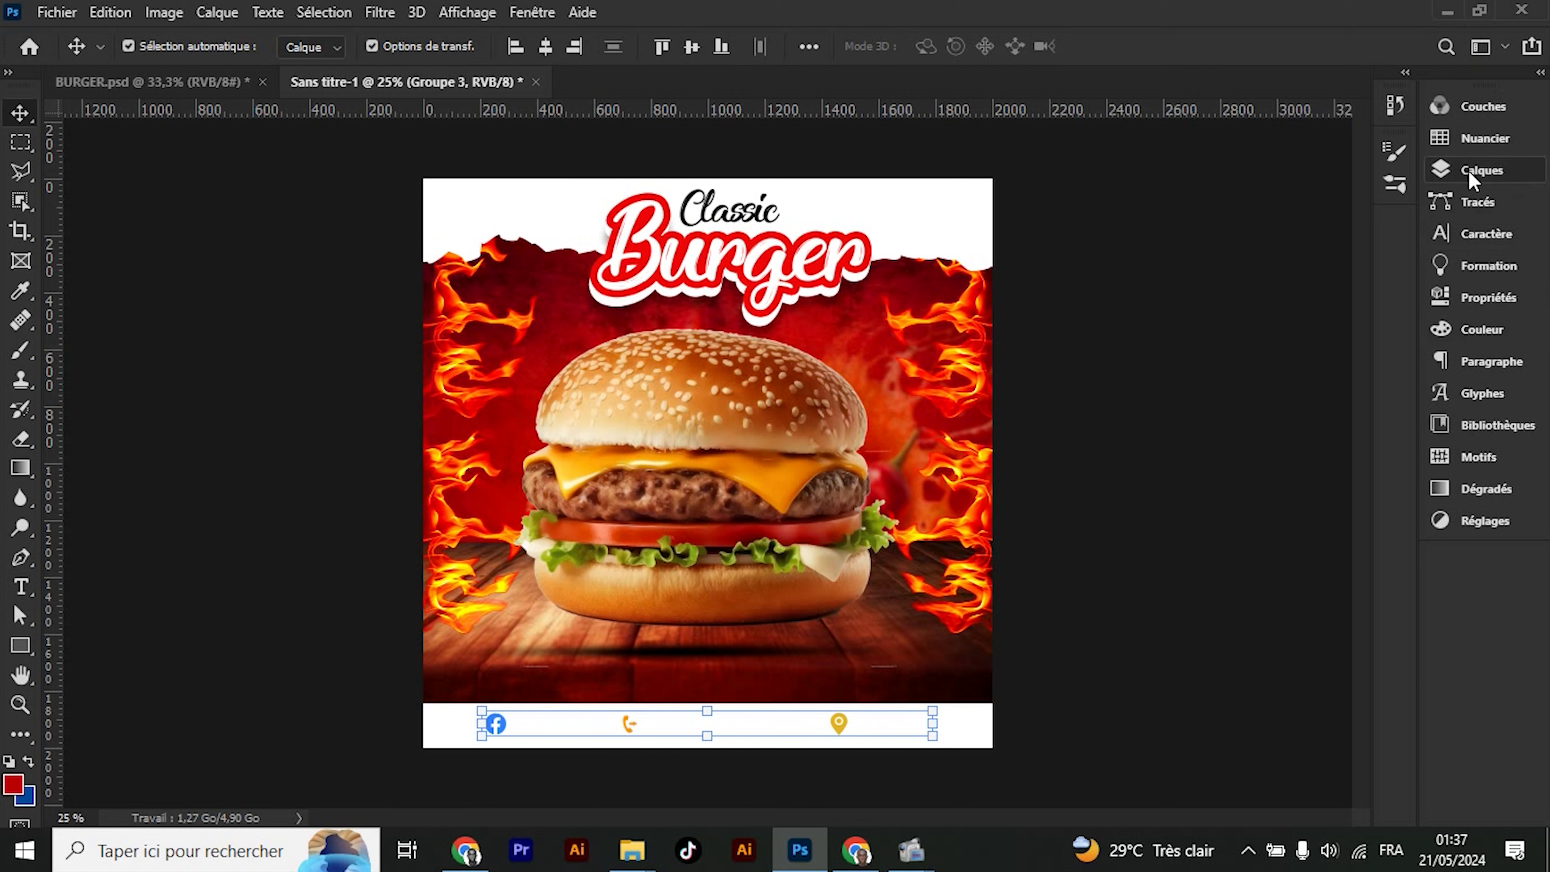
click(1473, 172)
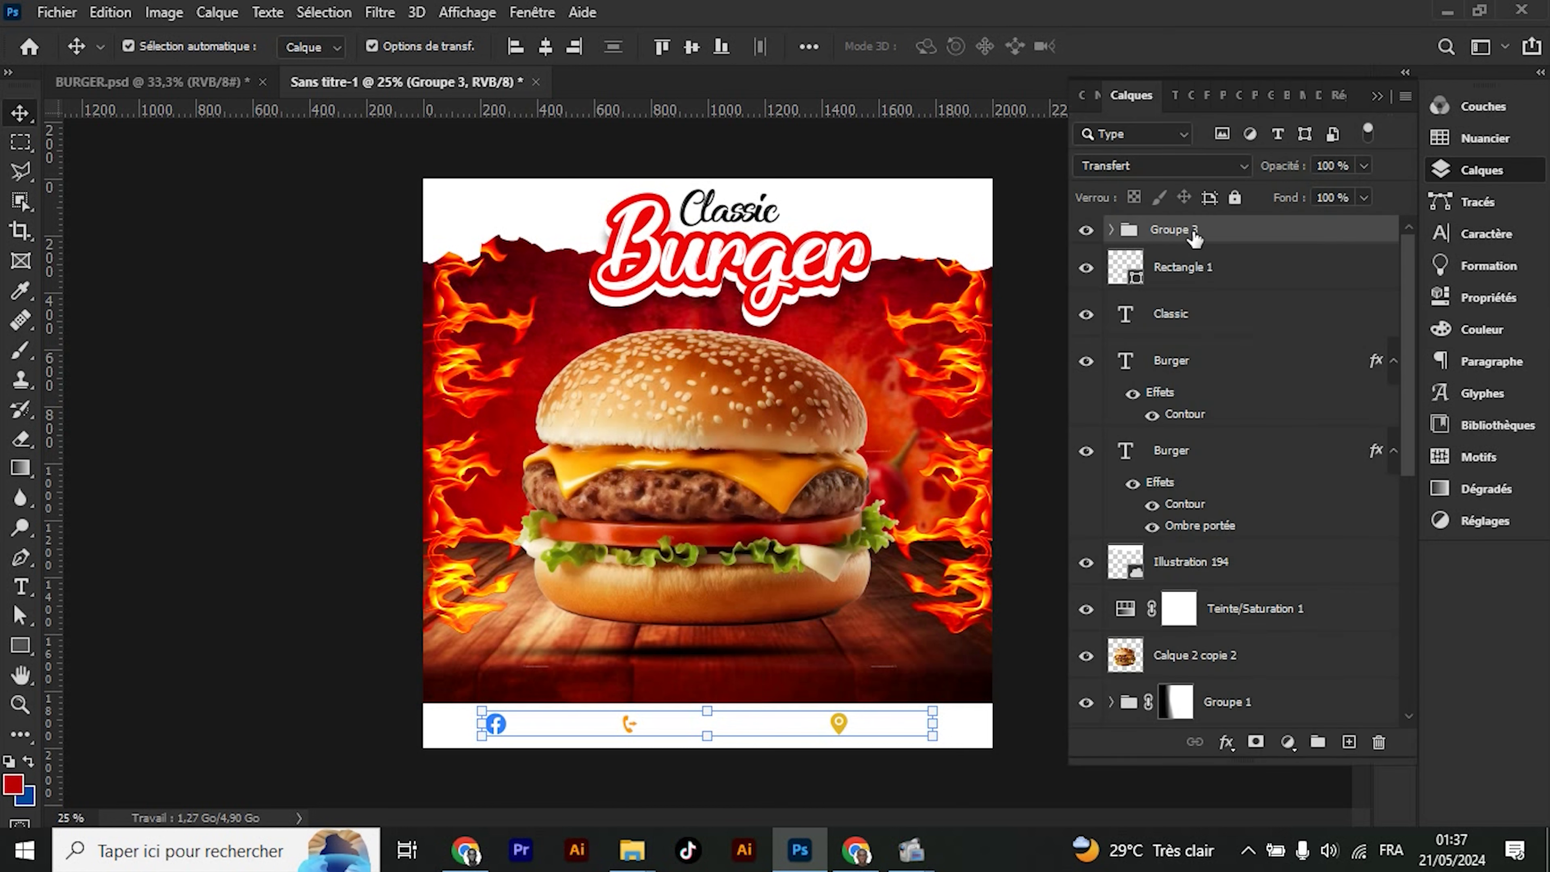
click(1112, 230)
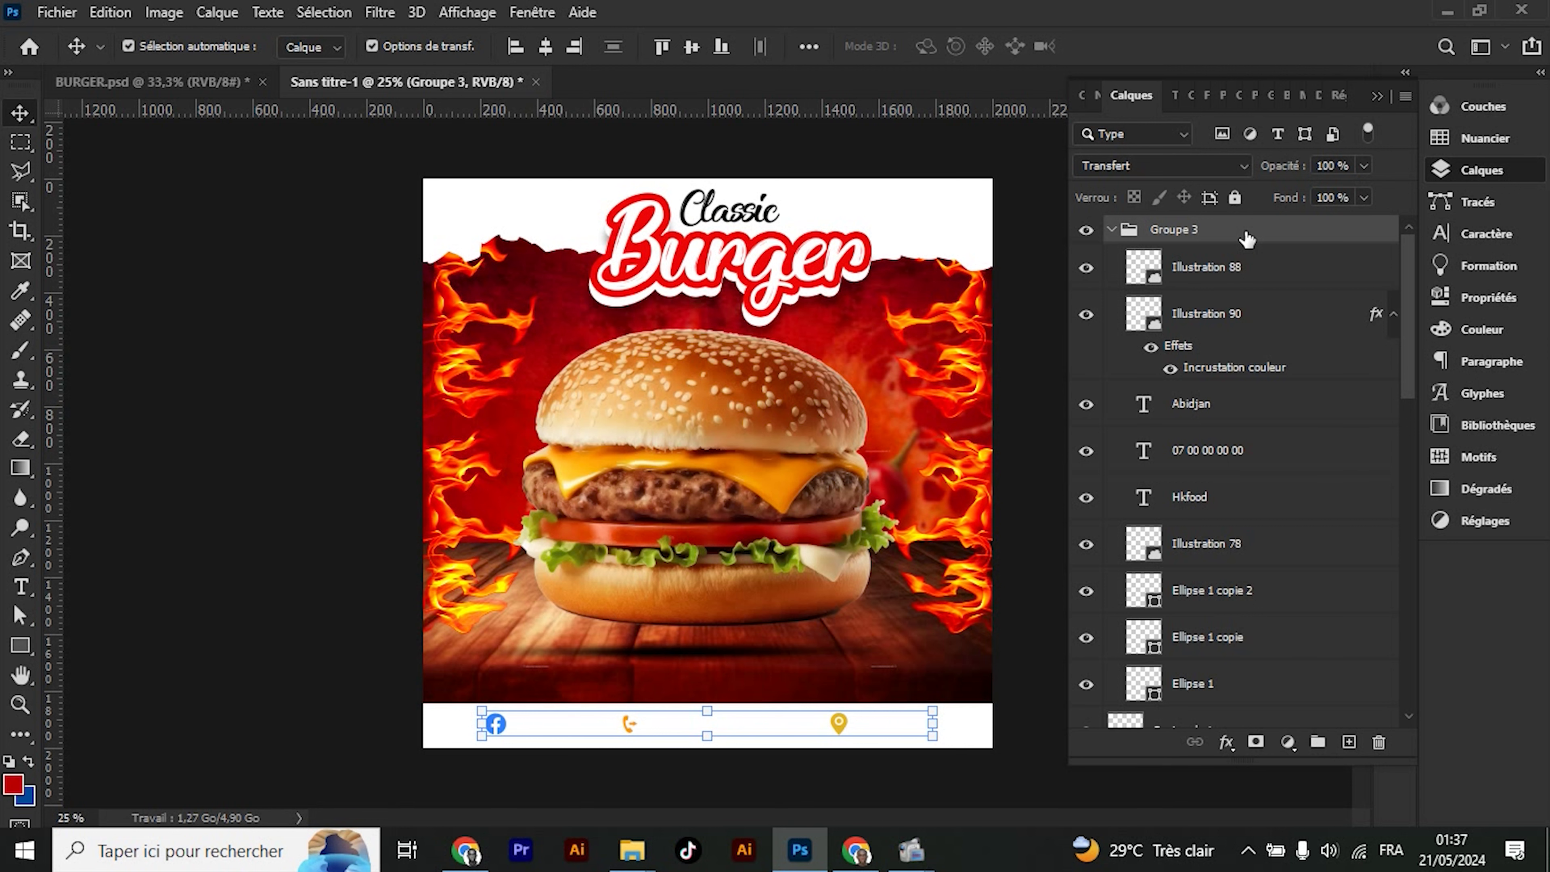
Give Groupe 3 a black Incrustation couleur layer style so the contact line turns black
double_click(1247, 238)
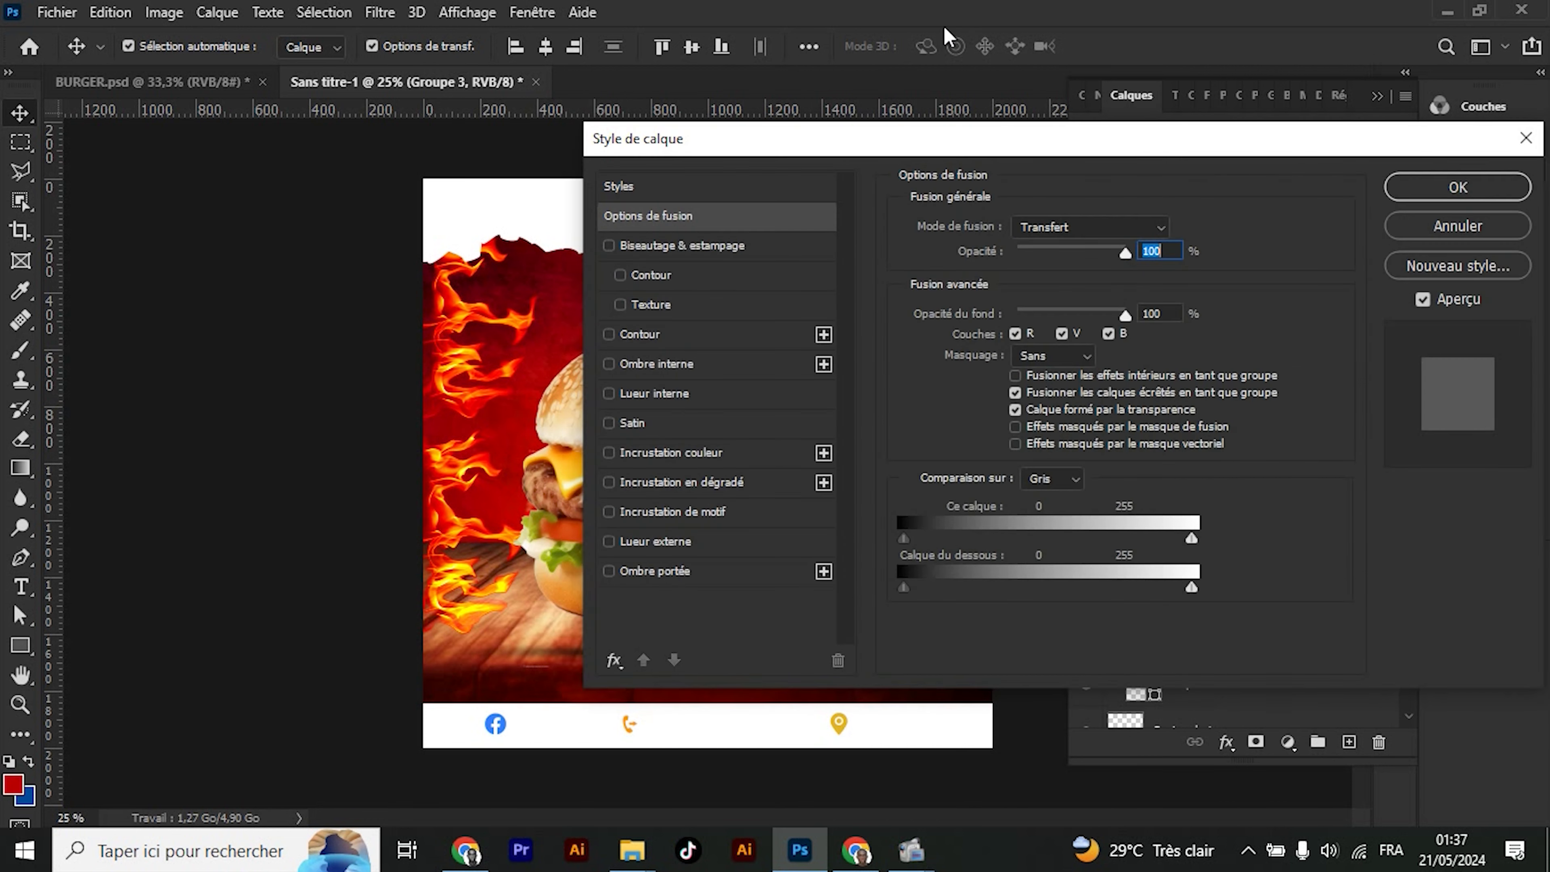
drag(943, 147, 1177, 116)
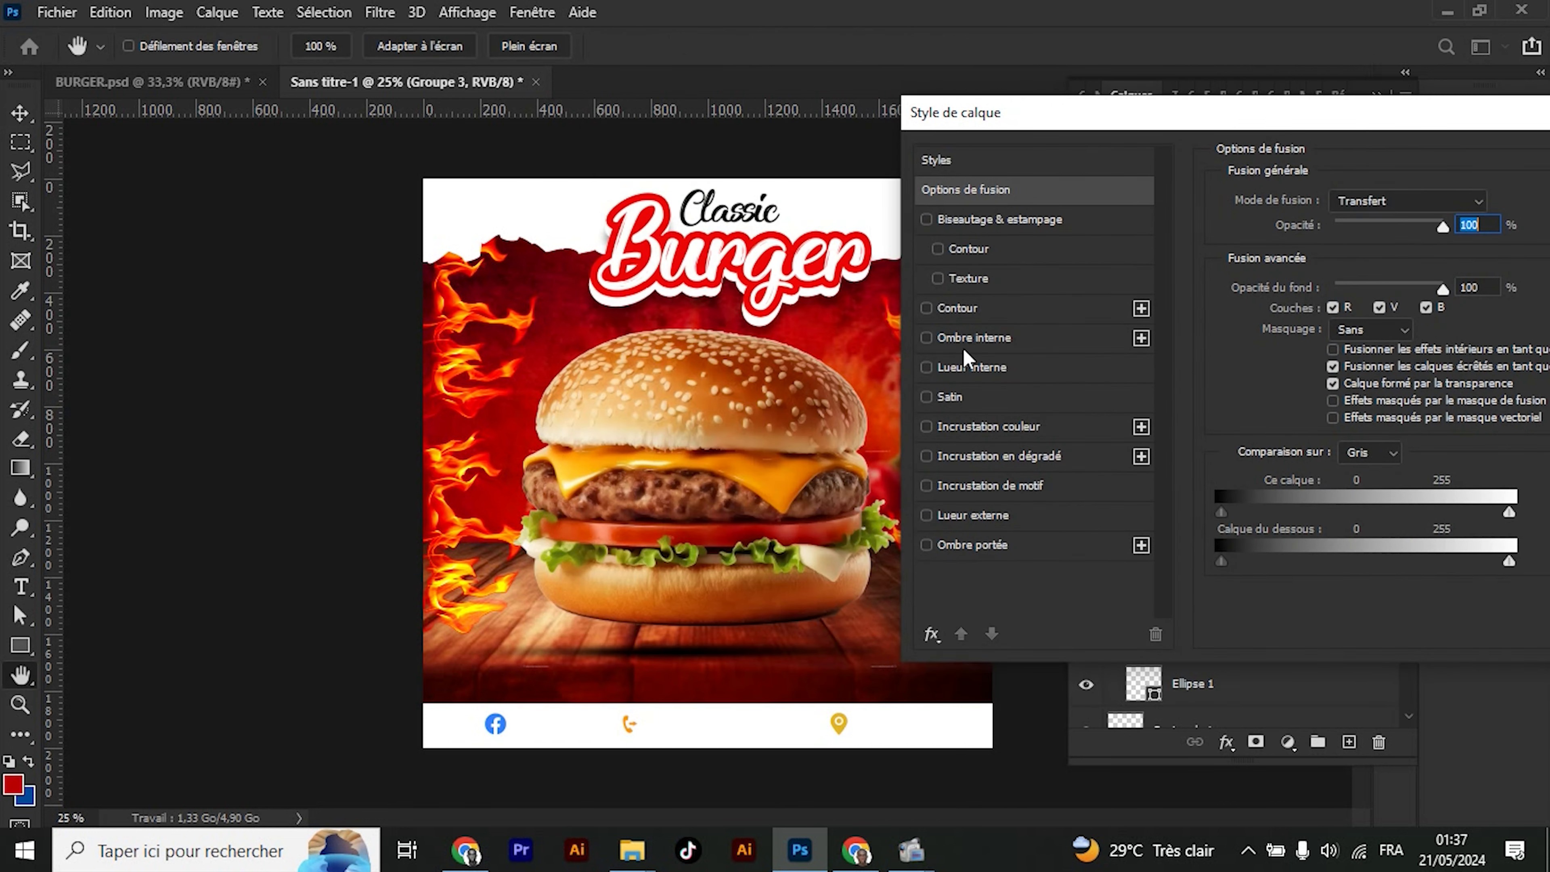
click(961, 435)
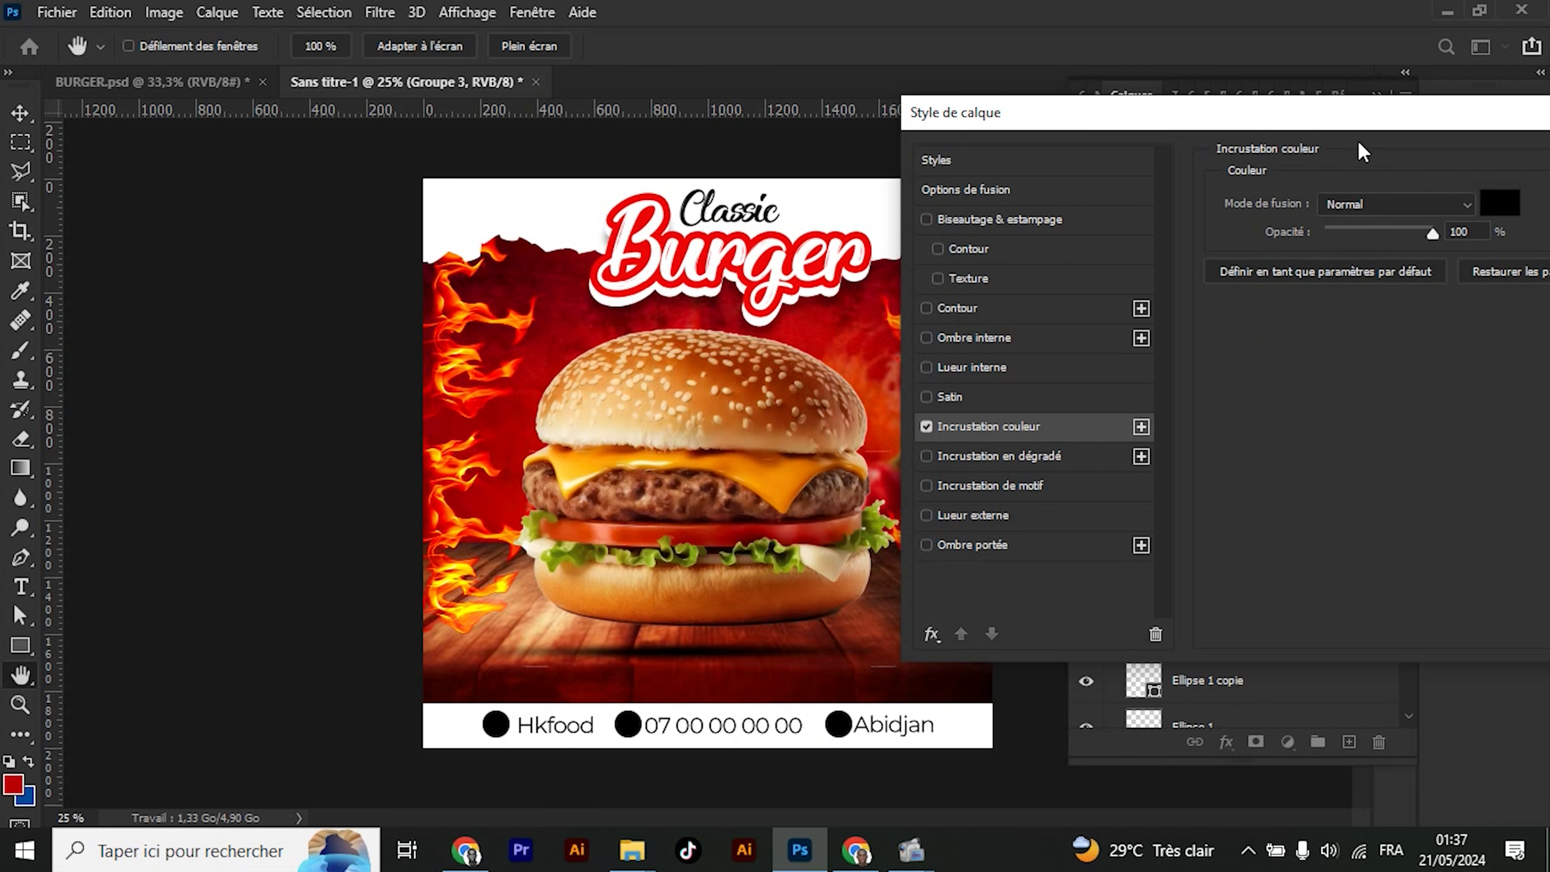
drag(1472, 116, 1129, 180)
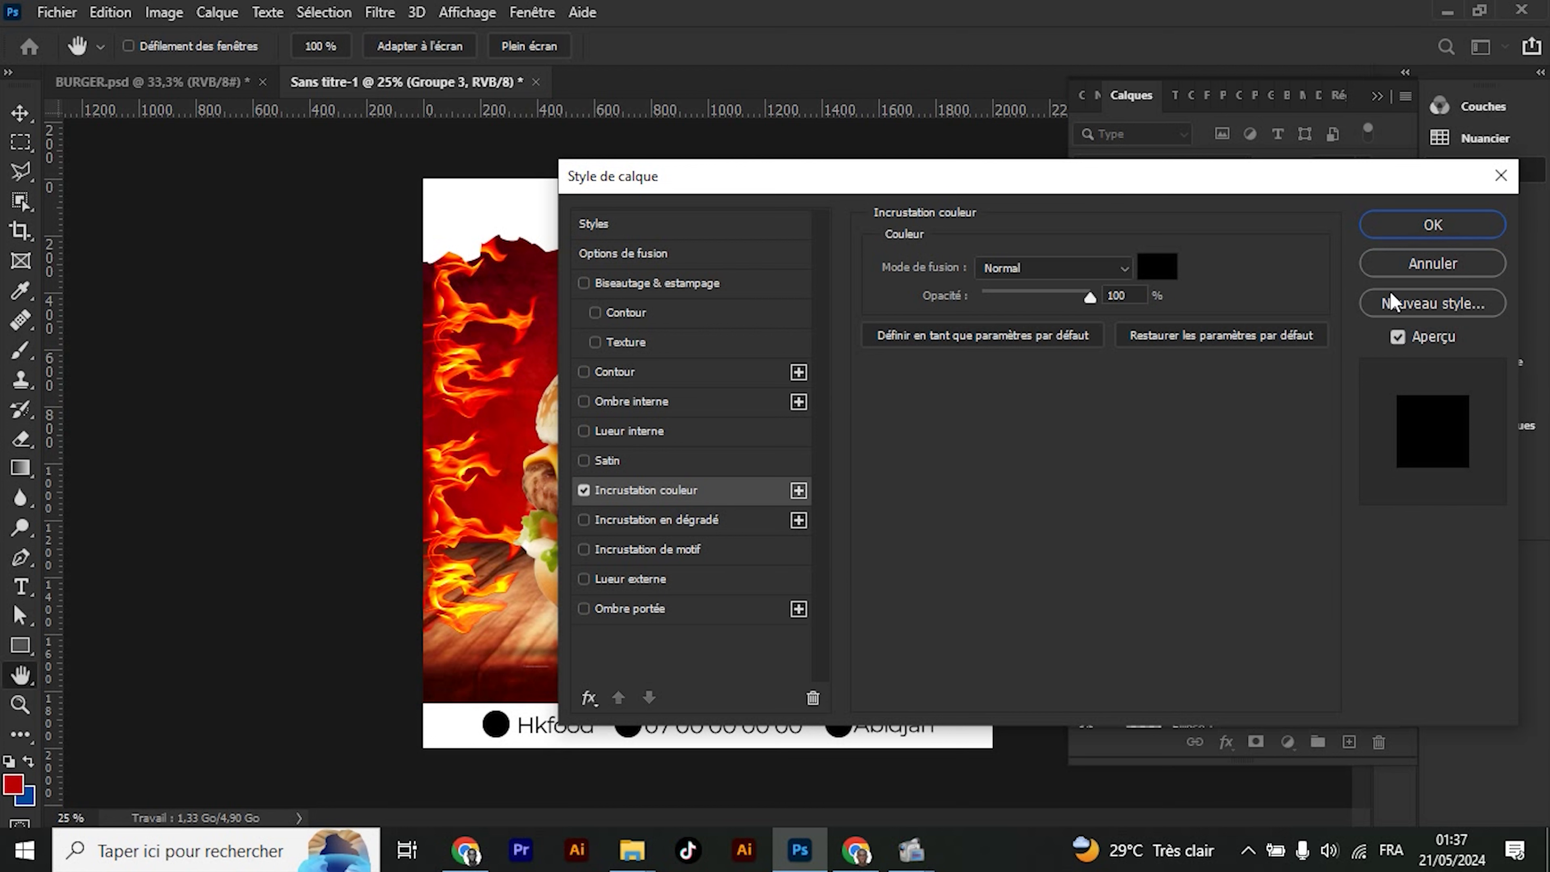
click(1434, 227)
key(v)
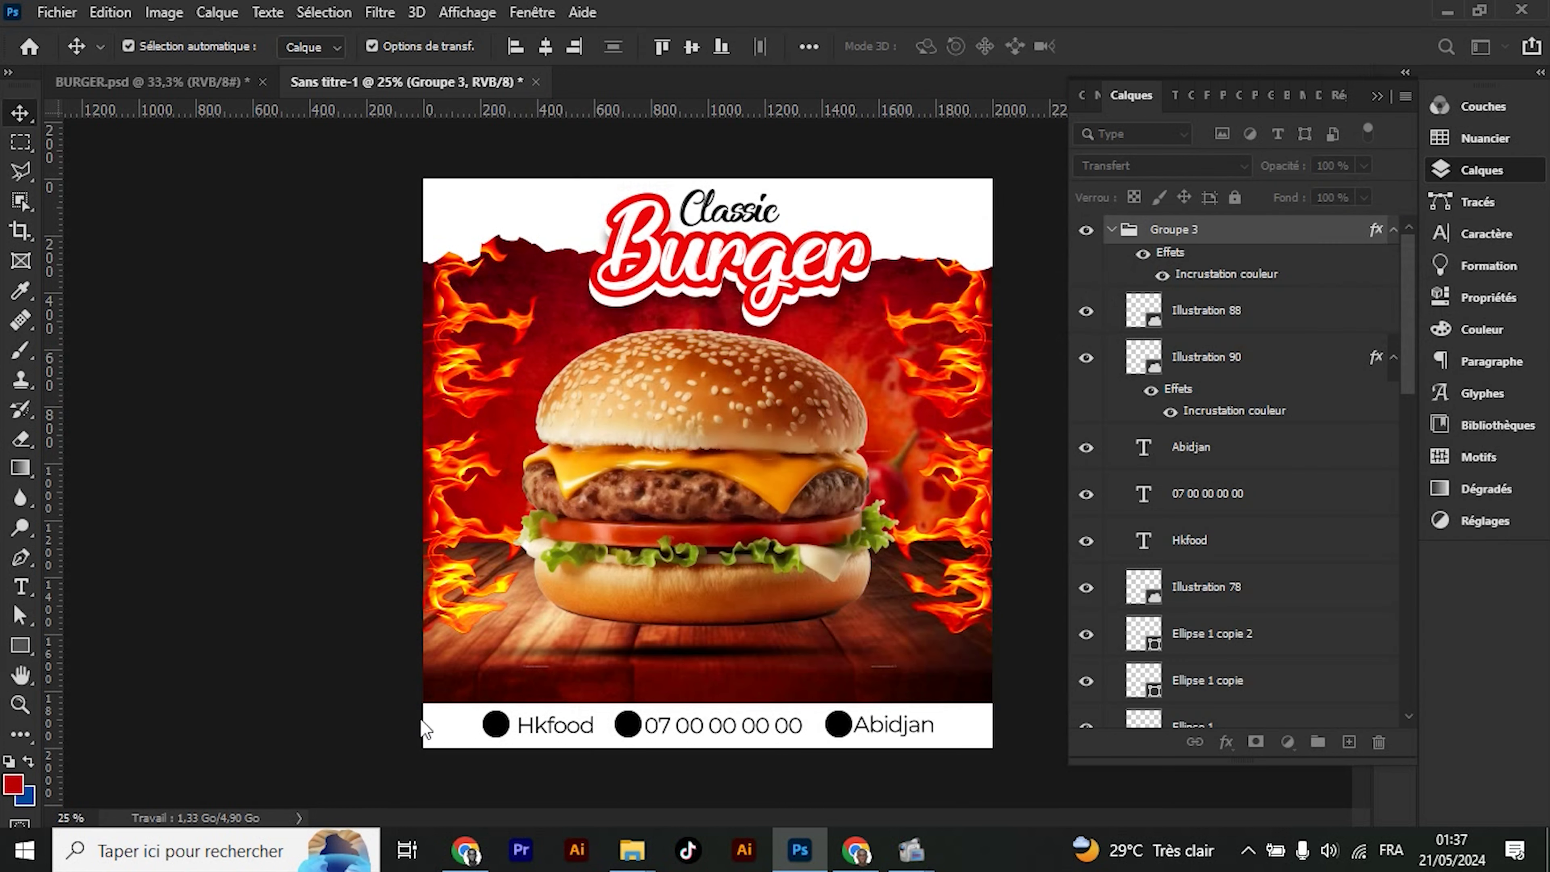
click(230, 770)
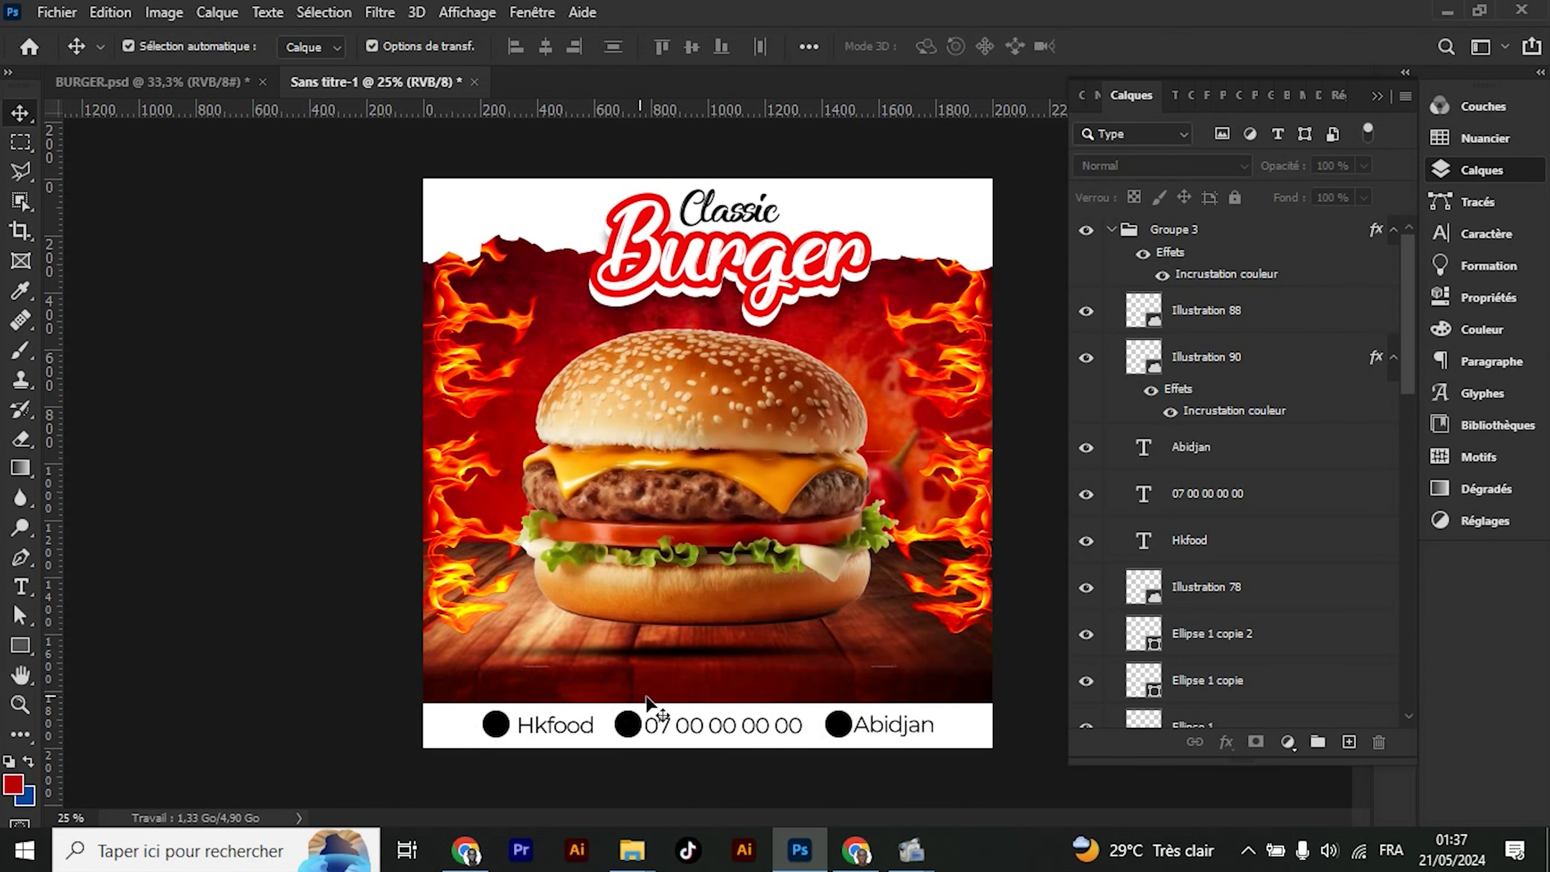
Delete the Facebook icon (Illustration 78) and the three black Ellipse 1 circles from the contact line
click(629, 730)
click(491, 722)
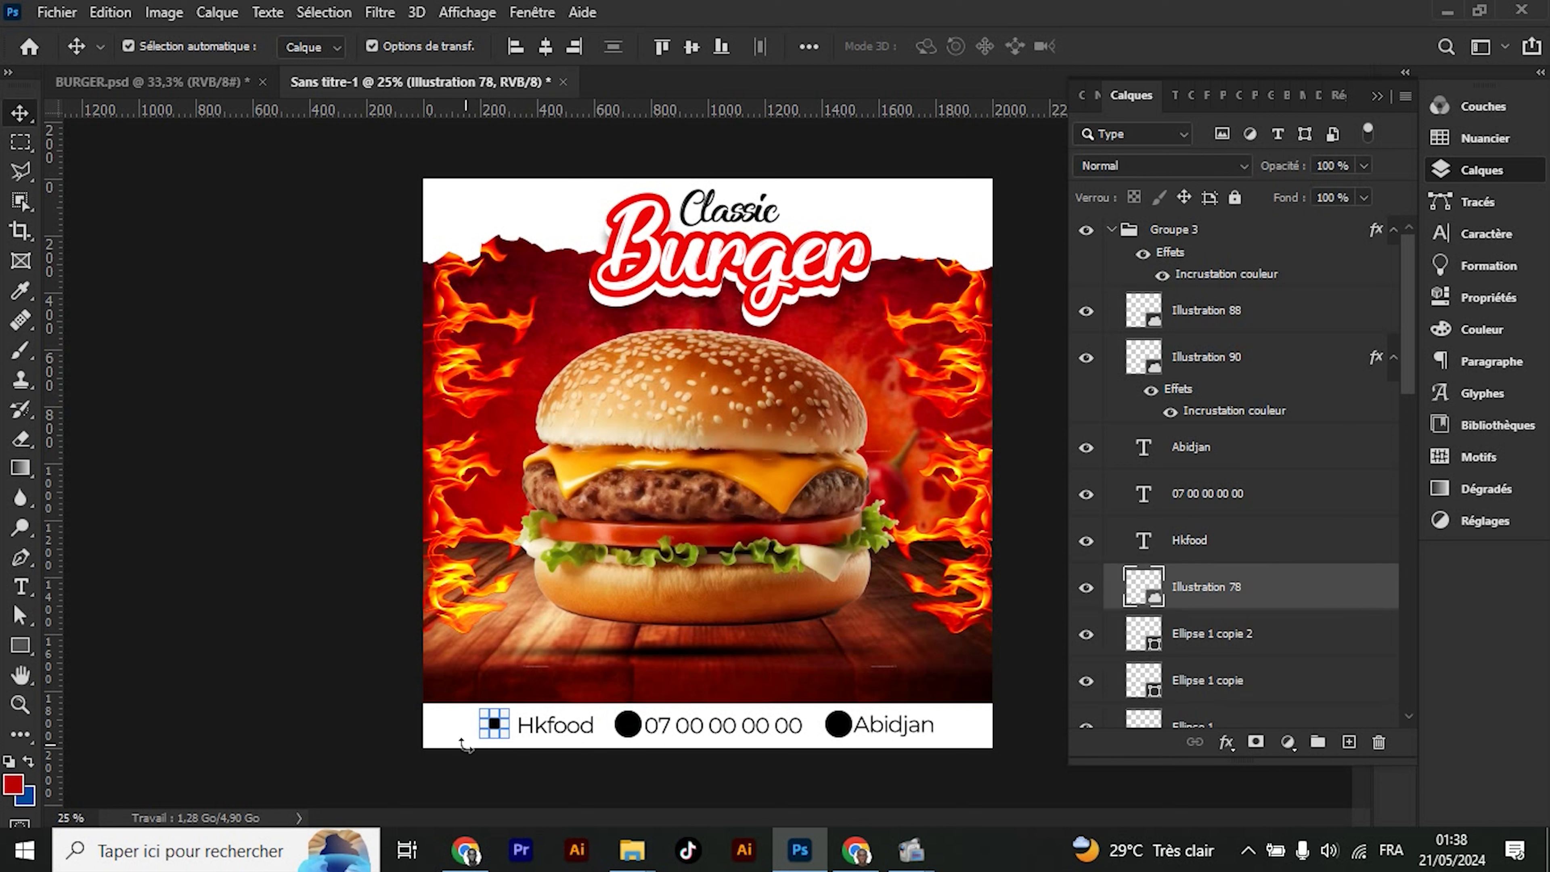
key(Delete)
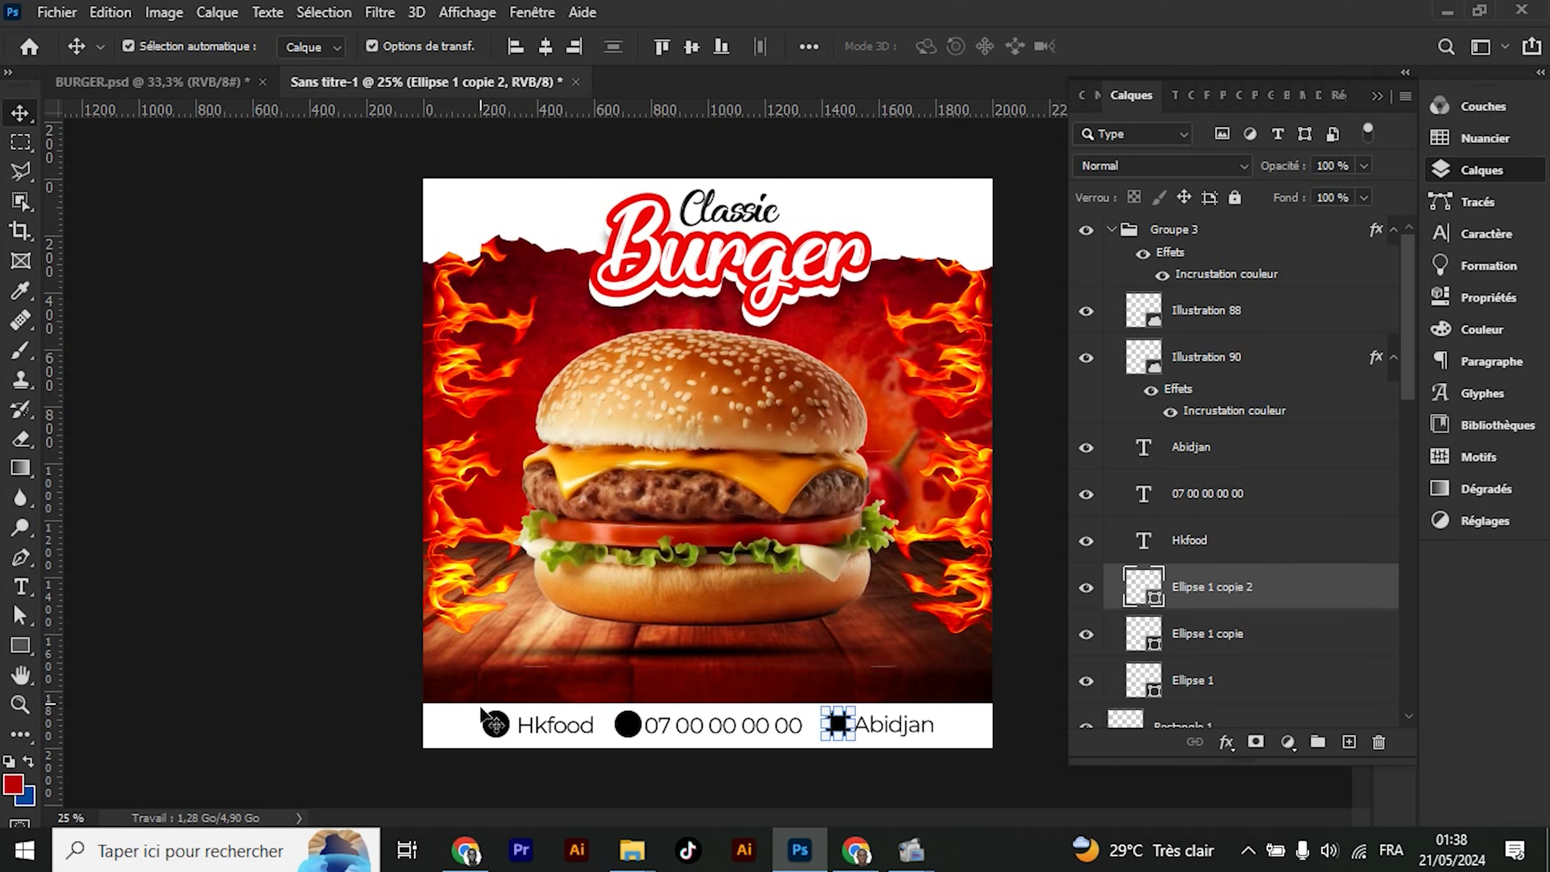
click(496, 725)
key(Delete)
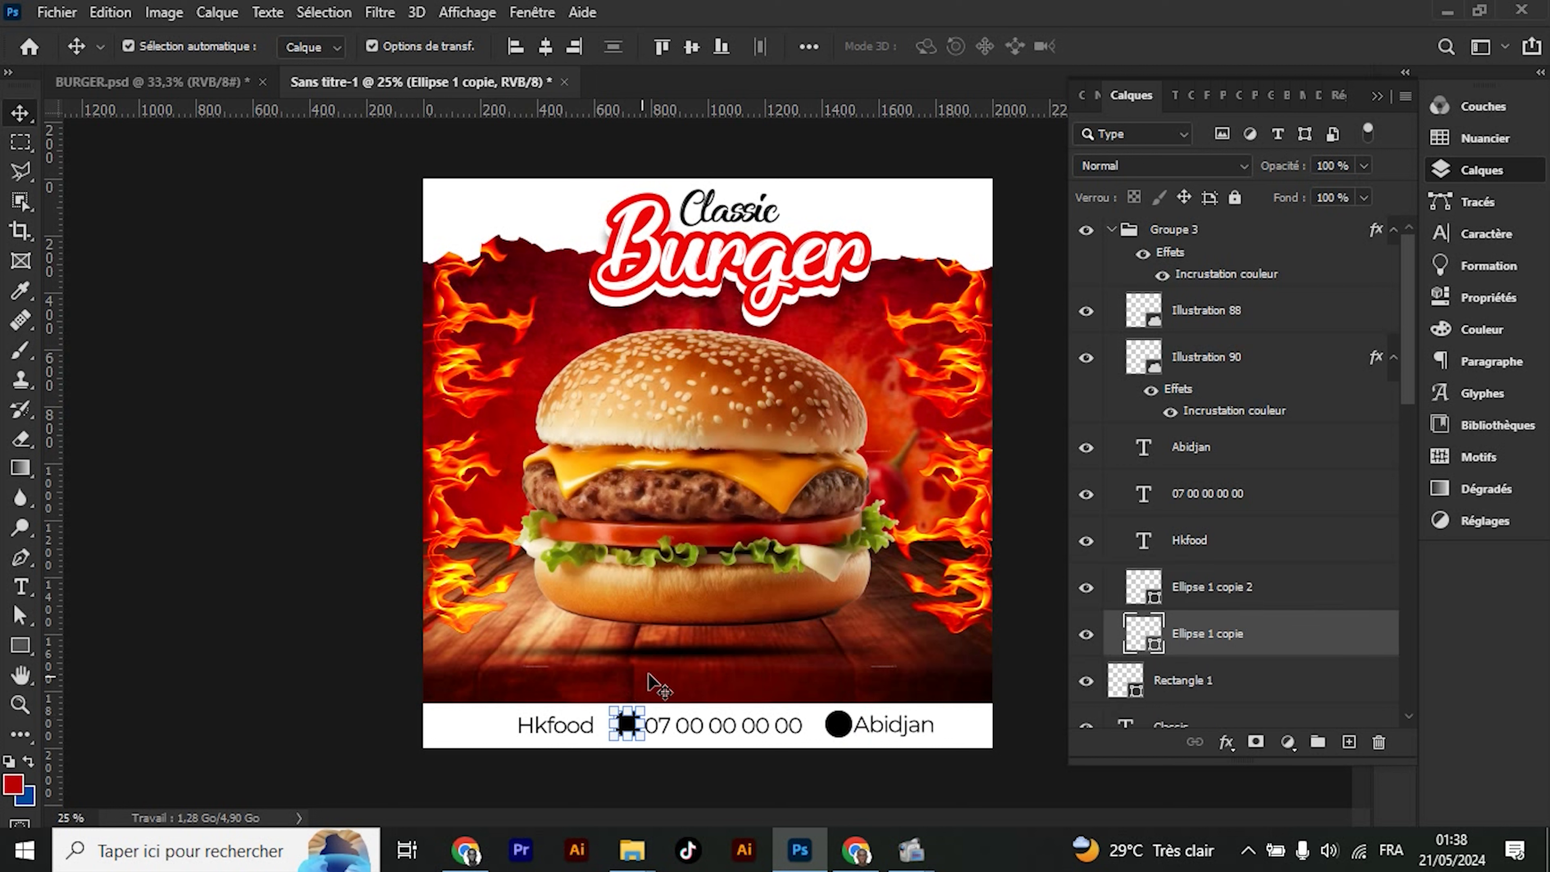
key(Delete)
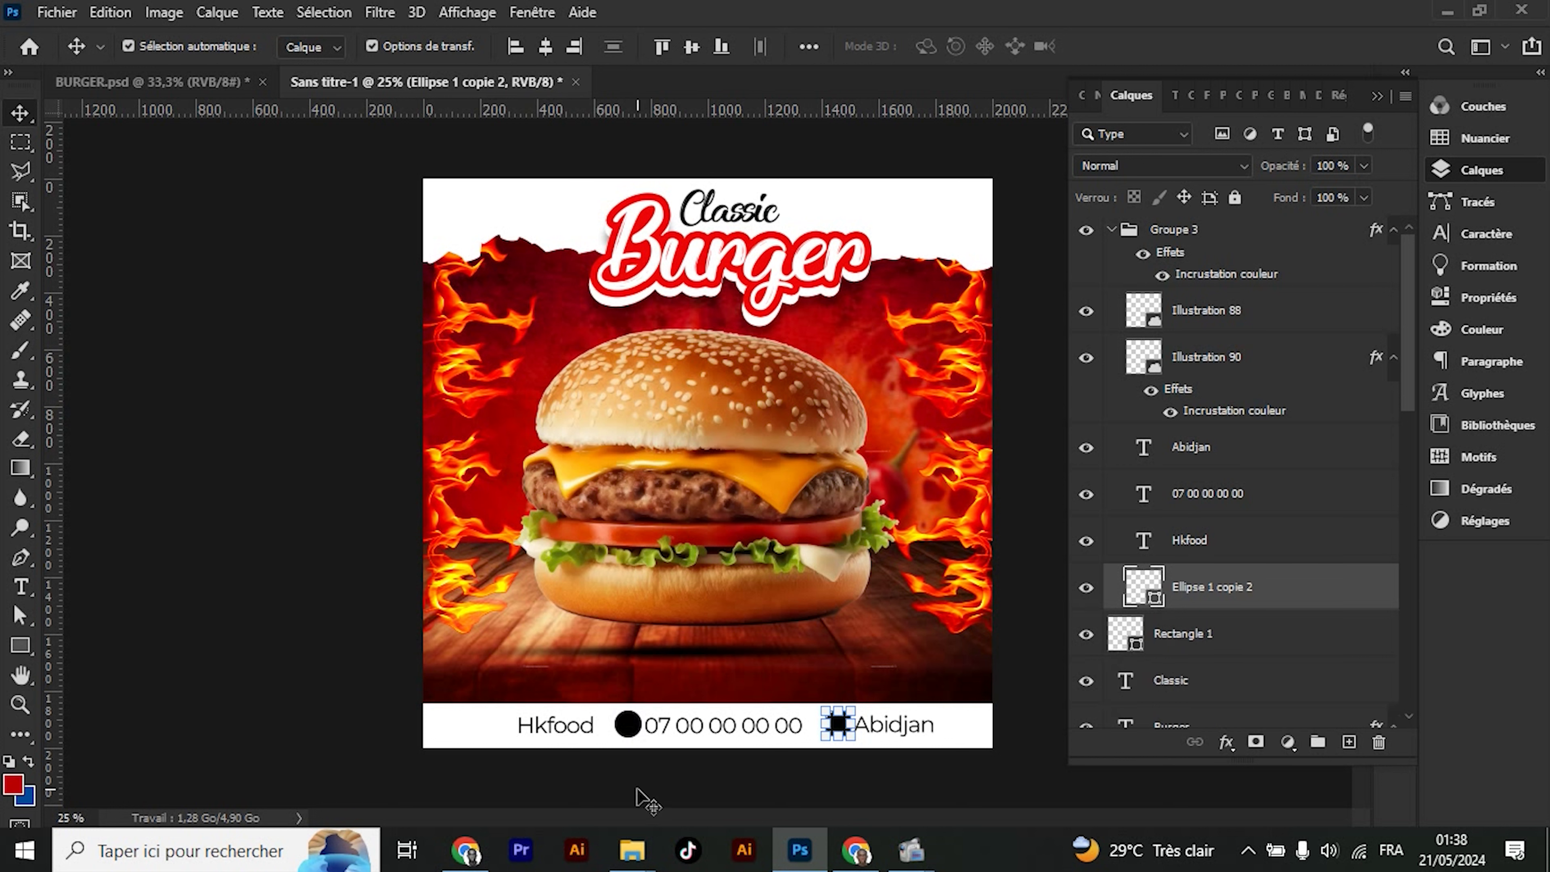
key(Delete)
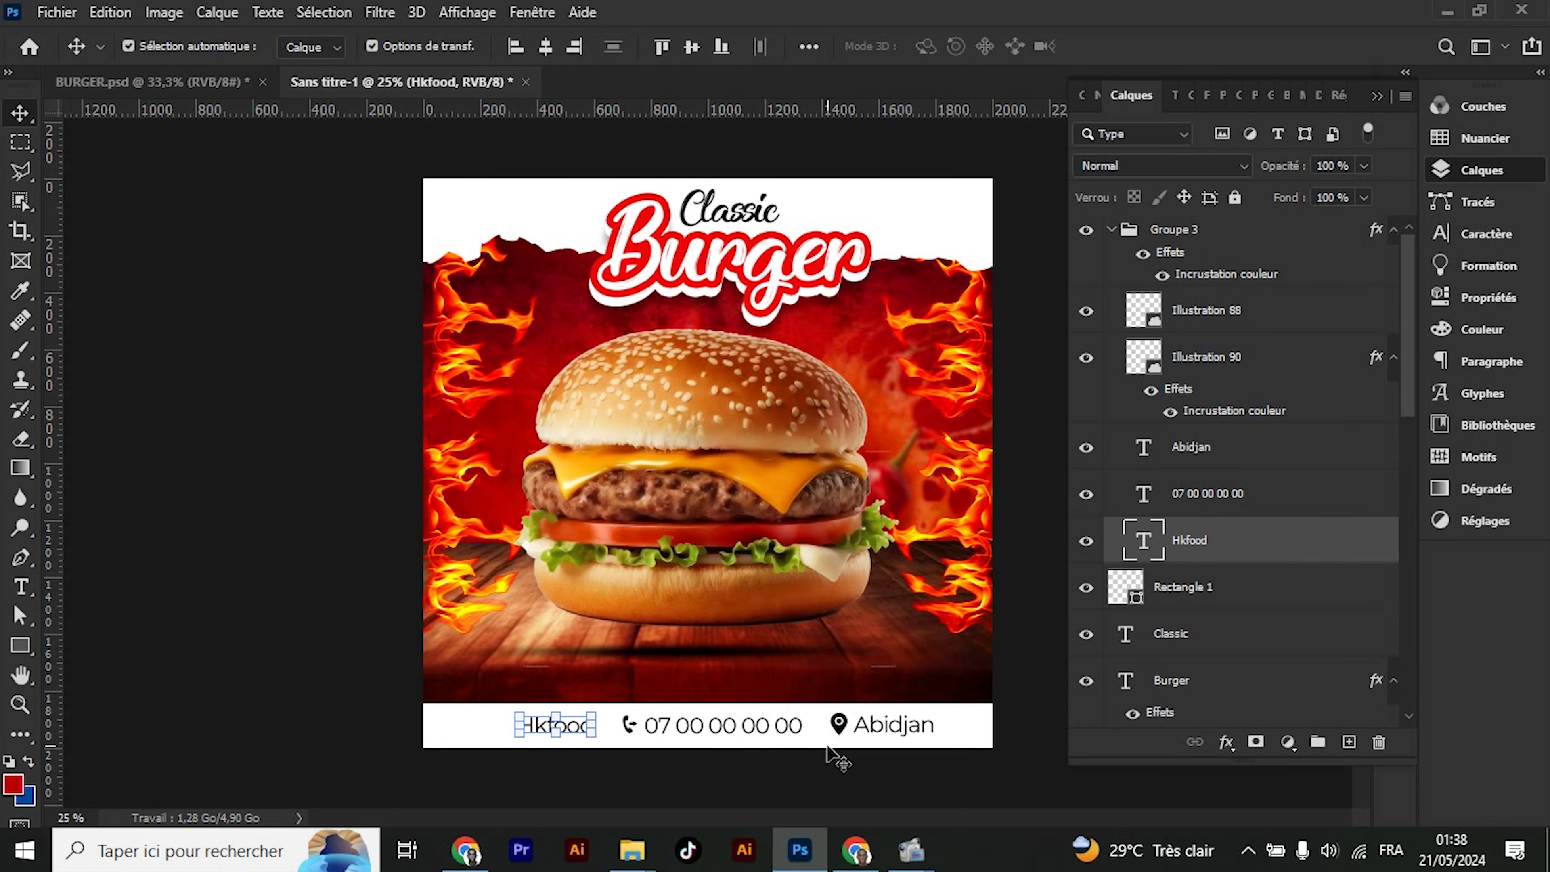
click(190, 734)
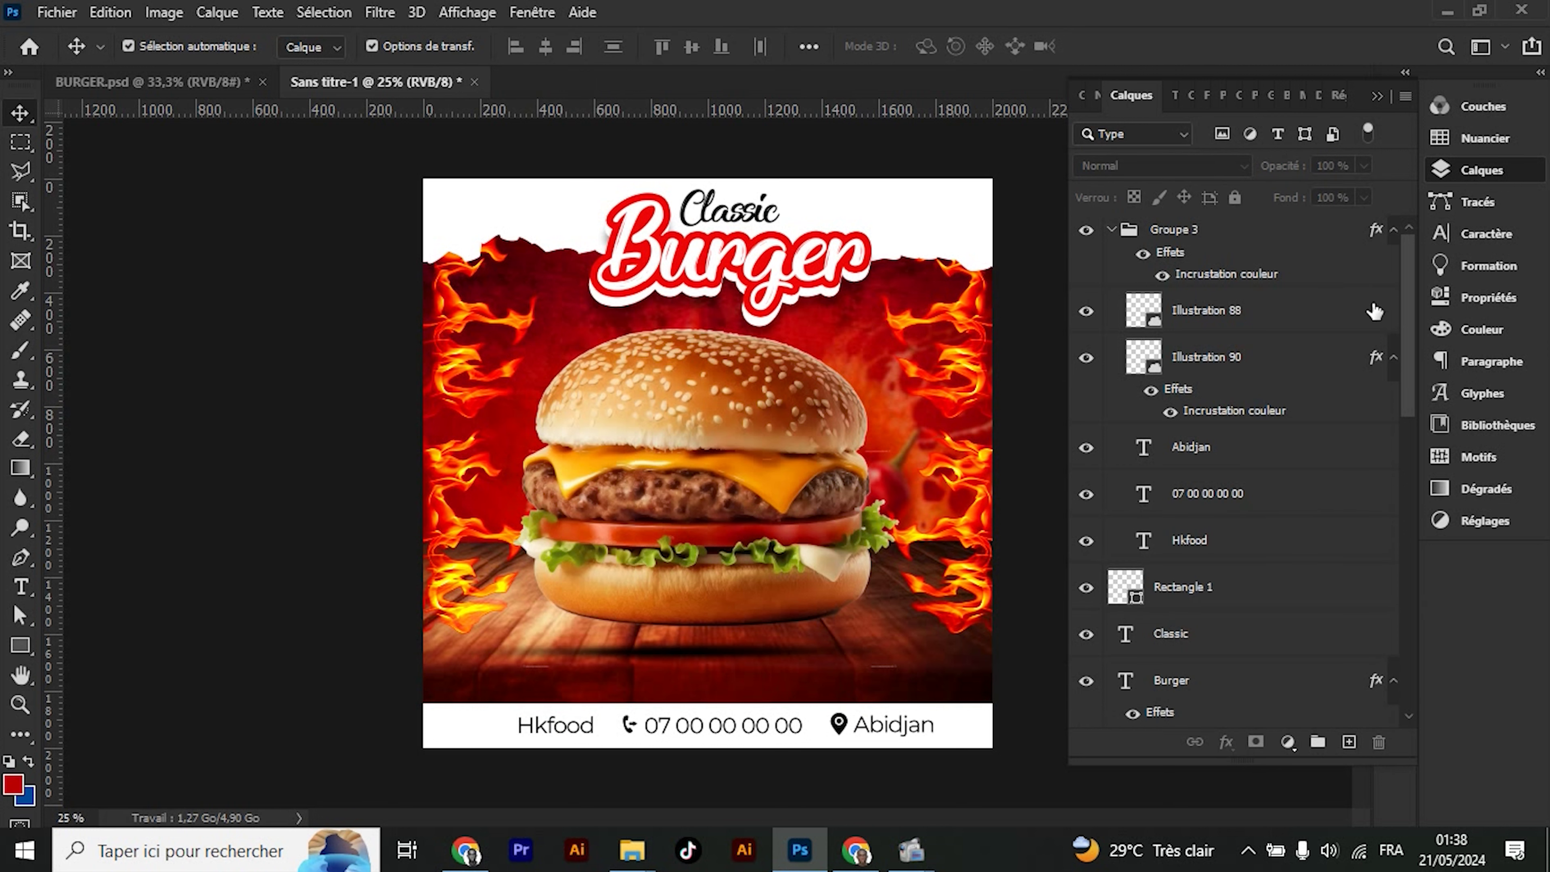
Open the Bibliothèques panel and browse FORMATION ELEMENT down to its social-media icons
click(1378, 95)
click(1489, 425)
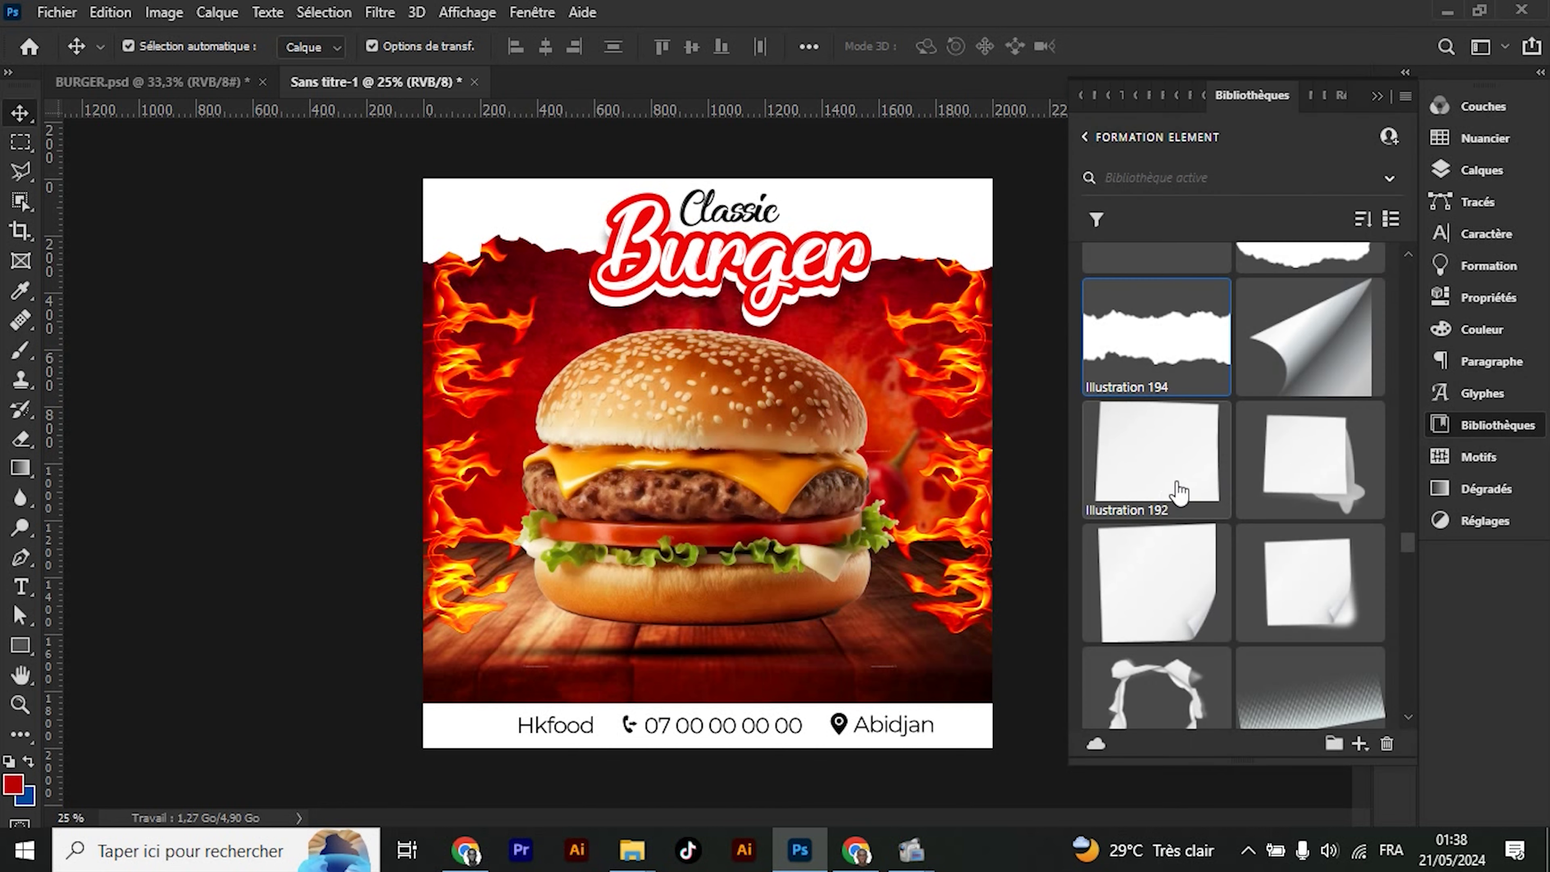
scroll(1178, 492, down, 5)
scroll(1201, 405, down, 5)
scroll(1215, 396, down, 5)
scroll(1222, 391, down, 5)
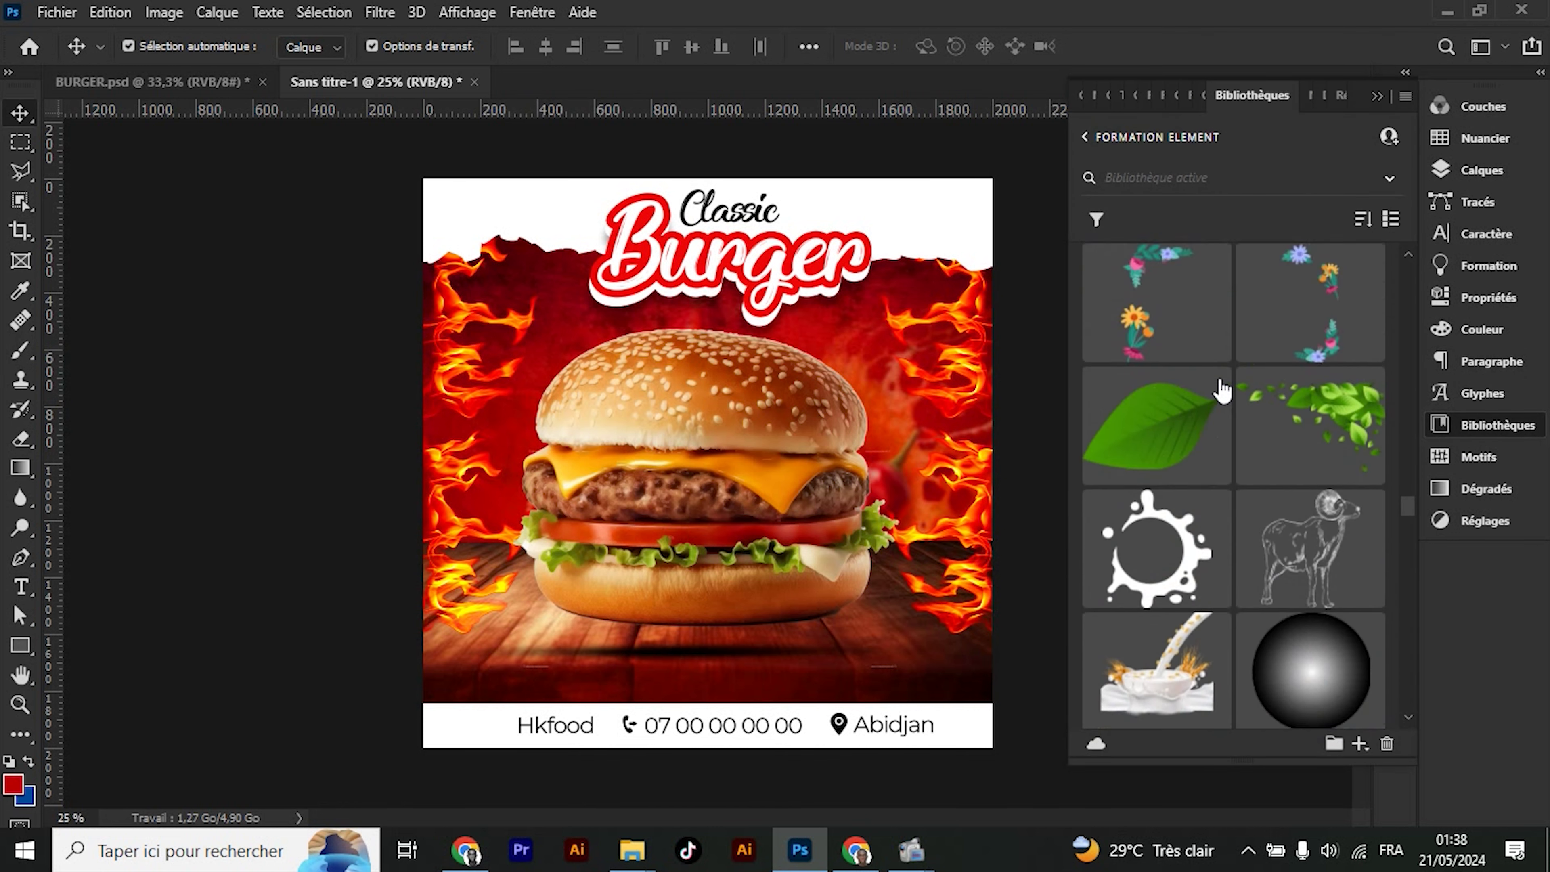
scroll(1222, 391, down, 5)
scroll(1219, 398, down, 5)
scroll(1218, 398, down, 5)
scroll(1332, 453, down, 5)
scroll(1332, 453, down, 5)
scroll(1315, 450, down, 5)
scroll(1294, 440, down, 5)
scroll(1281, 433, down, 5)
scroll(1267, 444, down, 5)
scroll(1287, 450, down, 5)
scroll(1273, 450, down, 5)
scroll(1270, 444, down, 5)
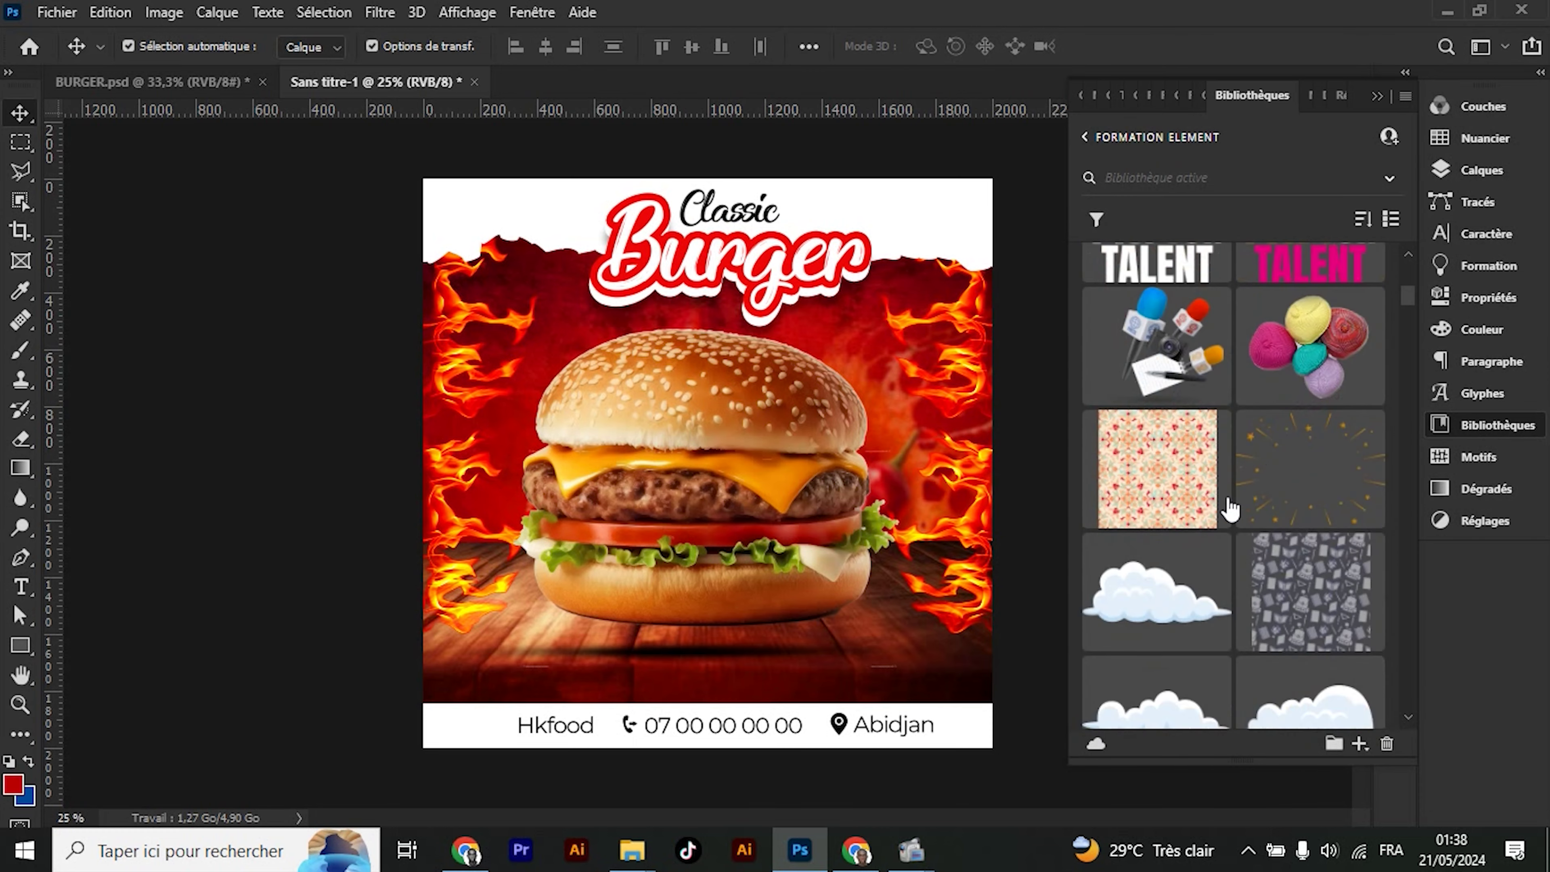
scroll(1232, 512, down, 5)
scroll(1120, 596, down, 5)
scroll(1108, 632, down, 5)
scroll(1135, 623, down, 5)
scroll(1166, 613, down, 5)
scroll(1199, 604, down, 5)
scroll(1232, 596, down, 5)
scroll(1235, 592, down, 5)
scroll(1237, 596, down, 5)
scroll(1239, 597, down, 5)
scroll(1242, 602, down, 5)
scroll(1243, 601, down, 5)
scroll(1239, 602, down, 5)
scroll(1235, 604, down, 5)
scroll(1232, 606, down, 5)
scroll(1230, 606, down, 5)
scroll(1231, 595, down, 5)
scroll(1232, 590, down, 5)
scroll(1236, 590, down, 5)
scroll(1239, 590, up, 5)
scroll(1240, 591, down, 10)
scroll(1242, 592, down, 5)
scroll(1242, 592, up, 3)
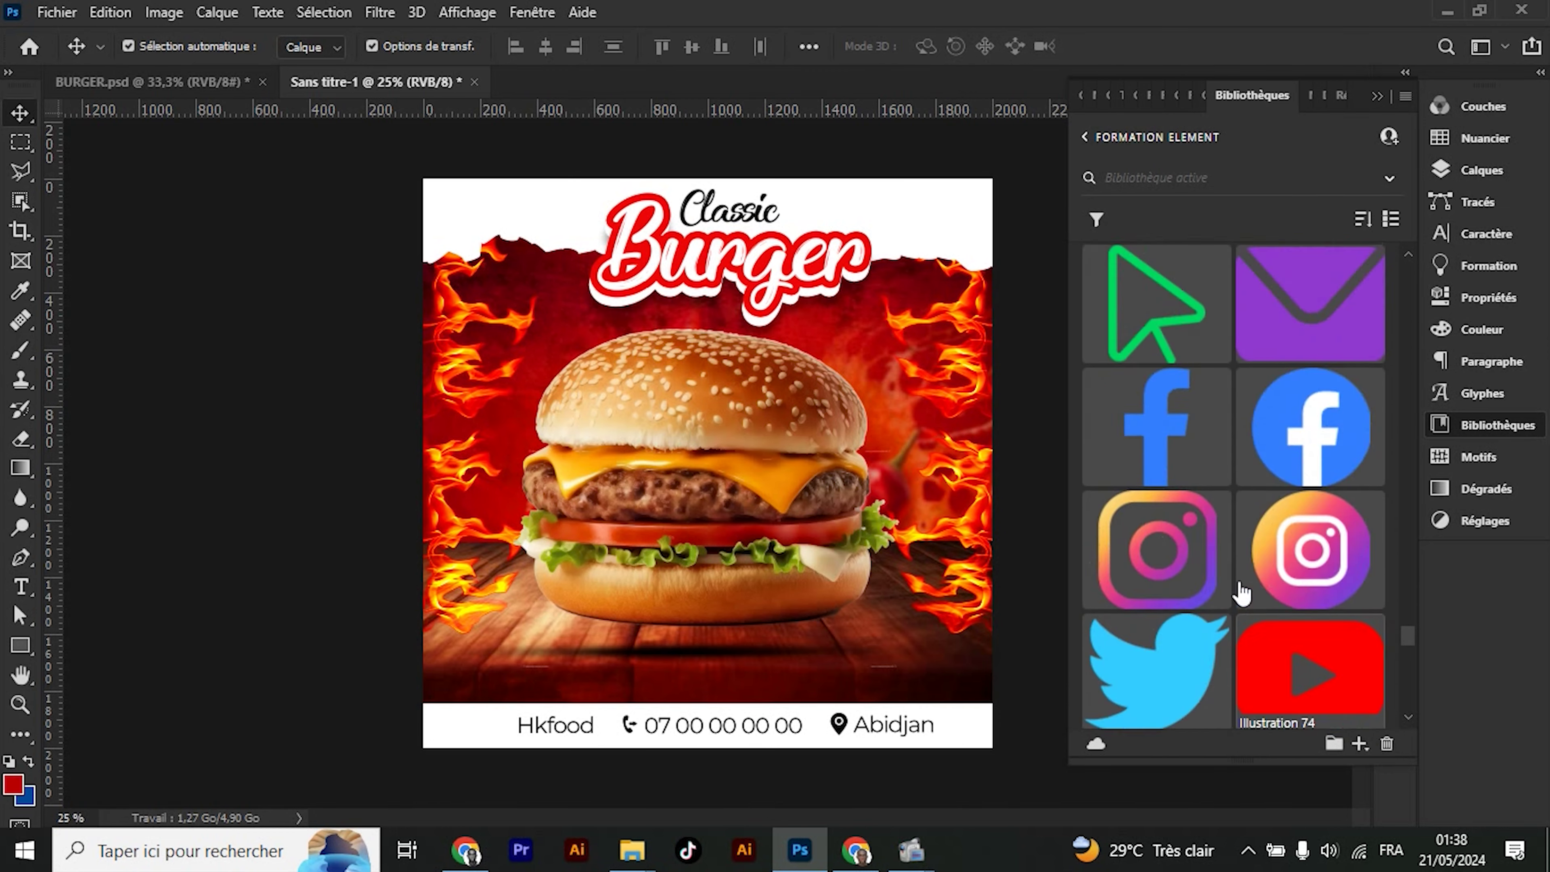
scroll(1257, 595, up, 3)
scroll(1273, 595, down, 3)
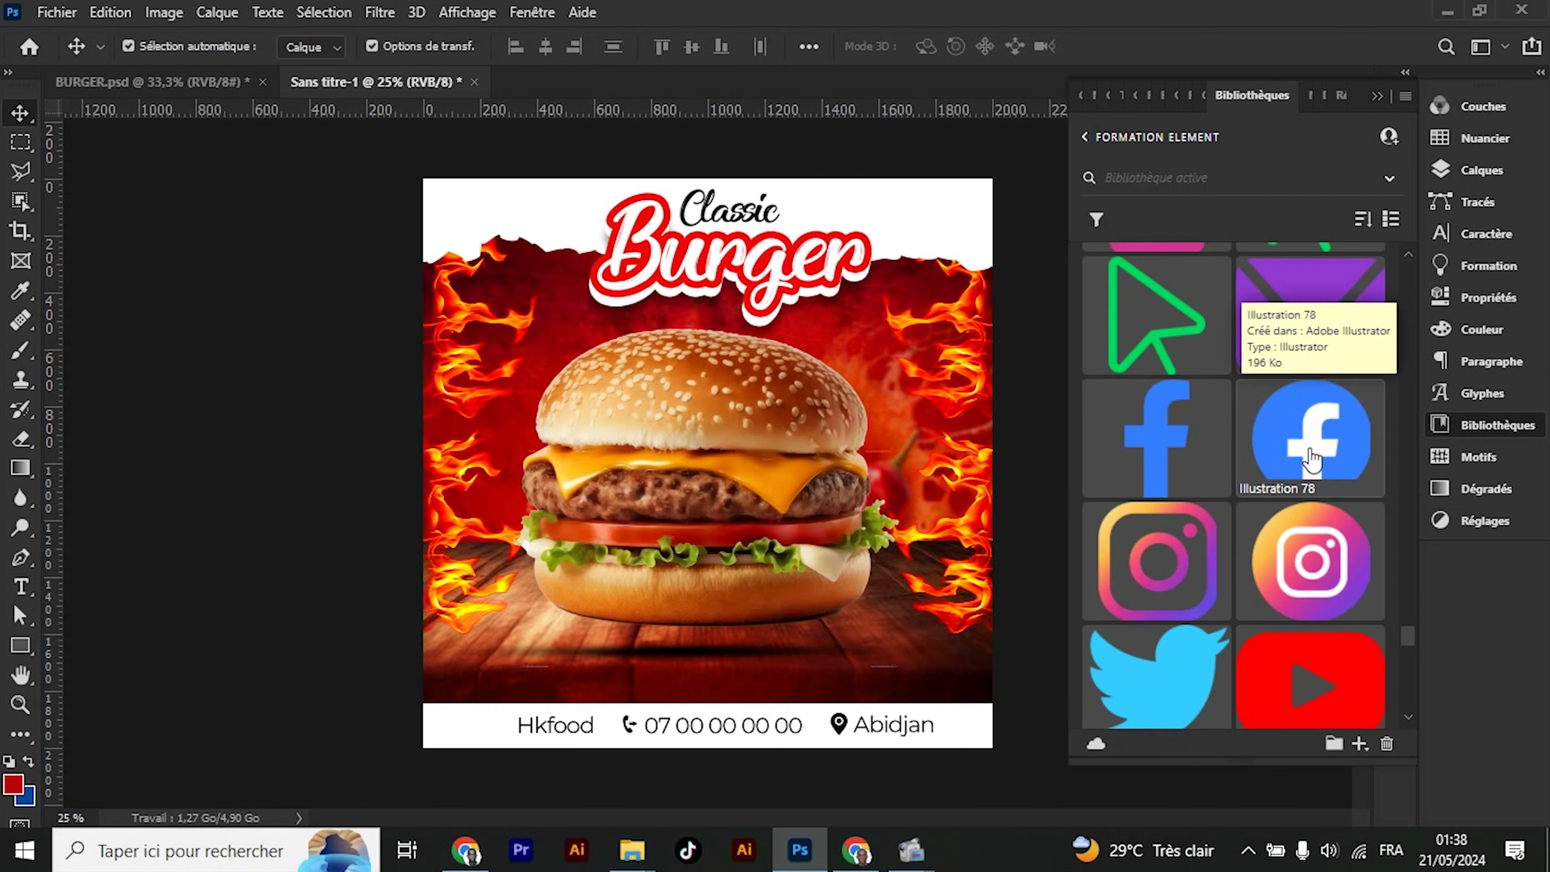